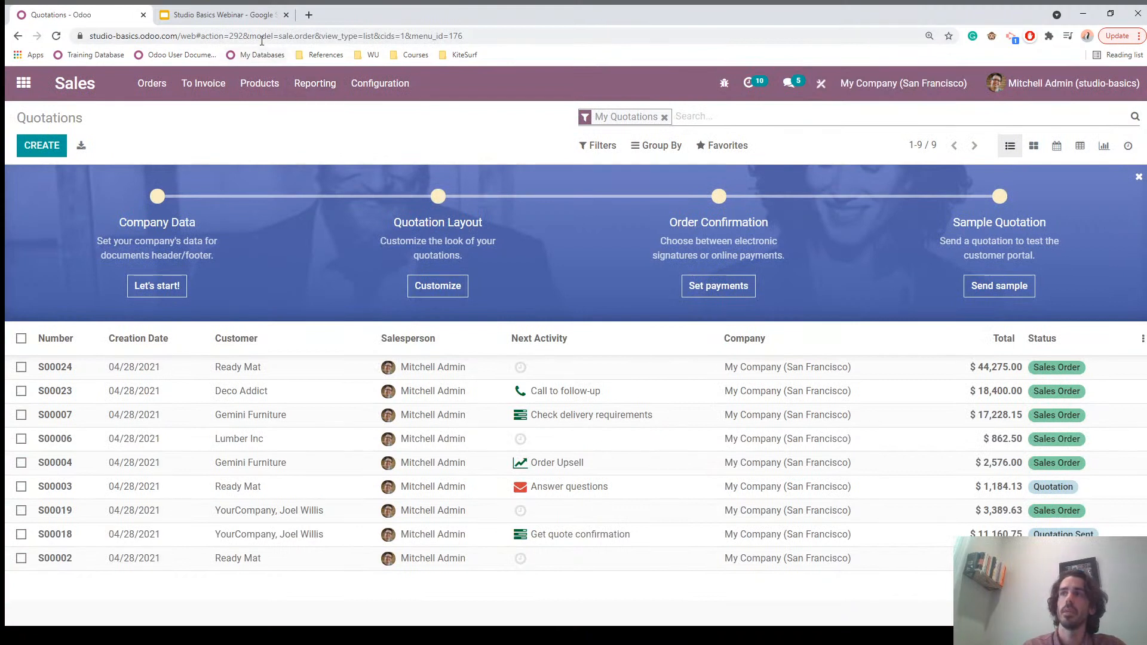
Step: Highlight the model name in the Quotations list's web address
left_click_drag(250, 36, 401, 36)
left_click(351, 36)
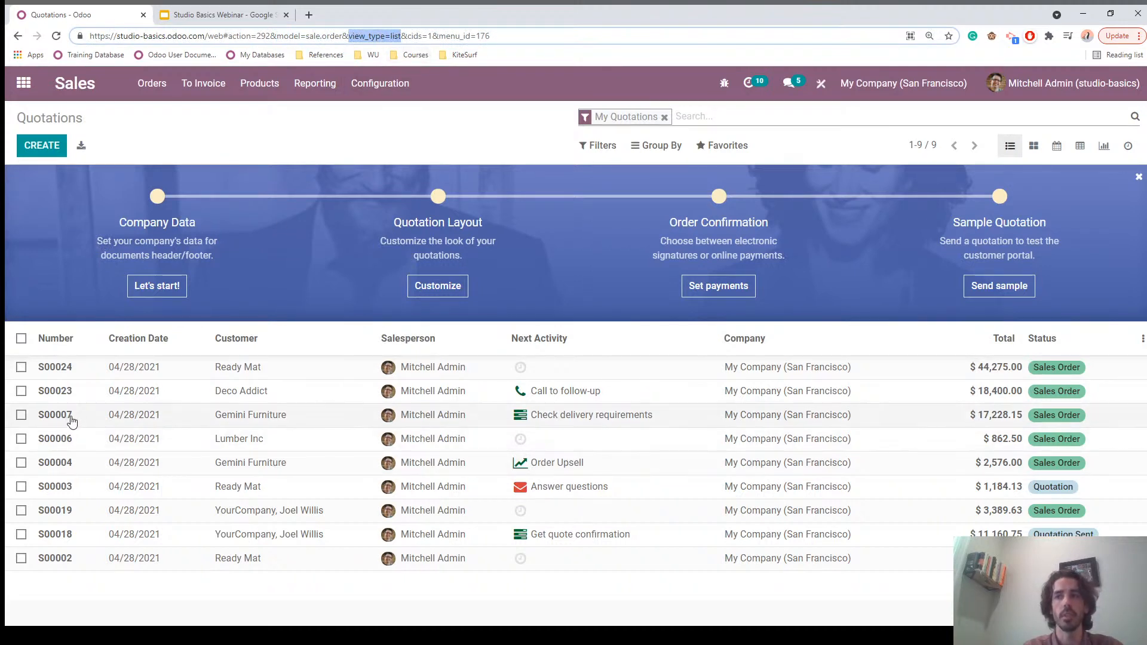
left_click(72, 420)
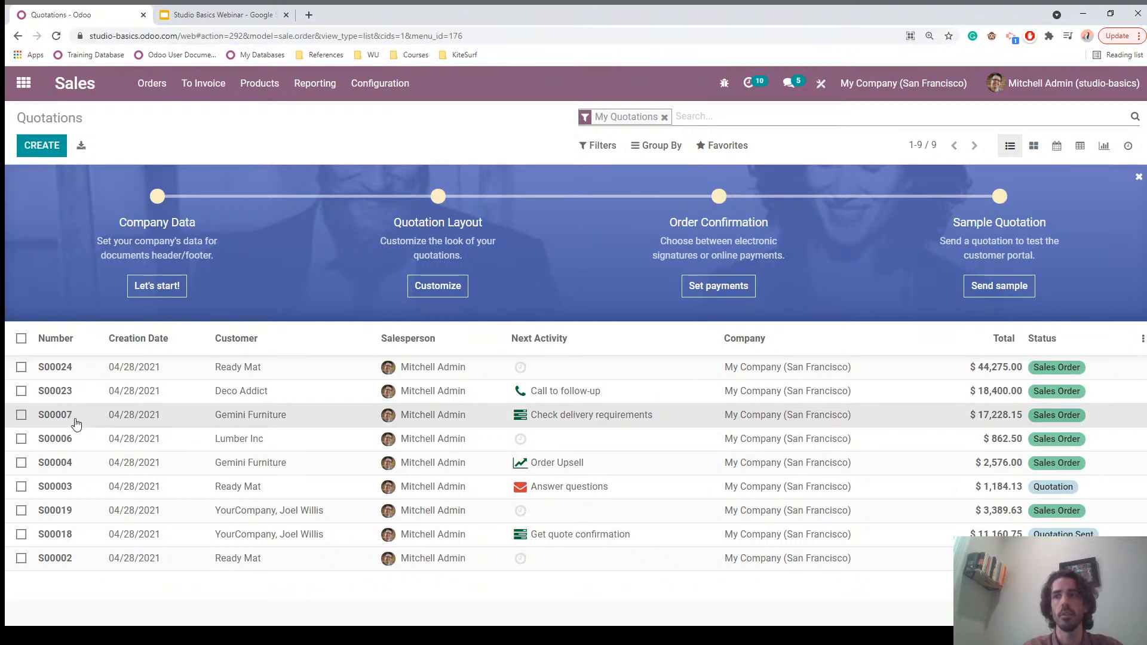
Step: Open sales order S00007, check model=sale.order and the form view type in its address, and return to the apps menu
left_click(76, 423)
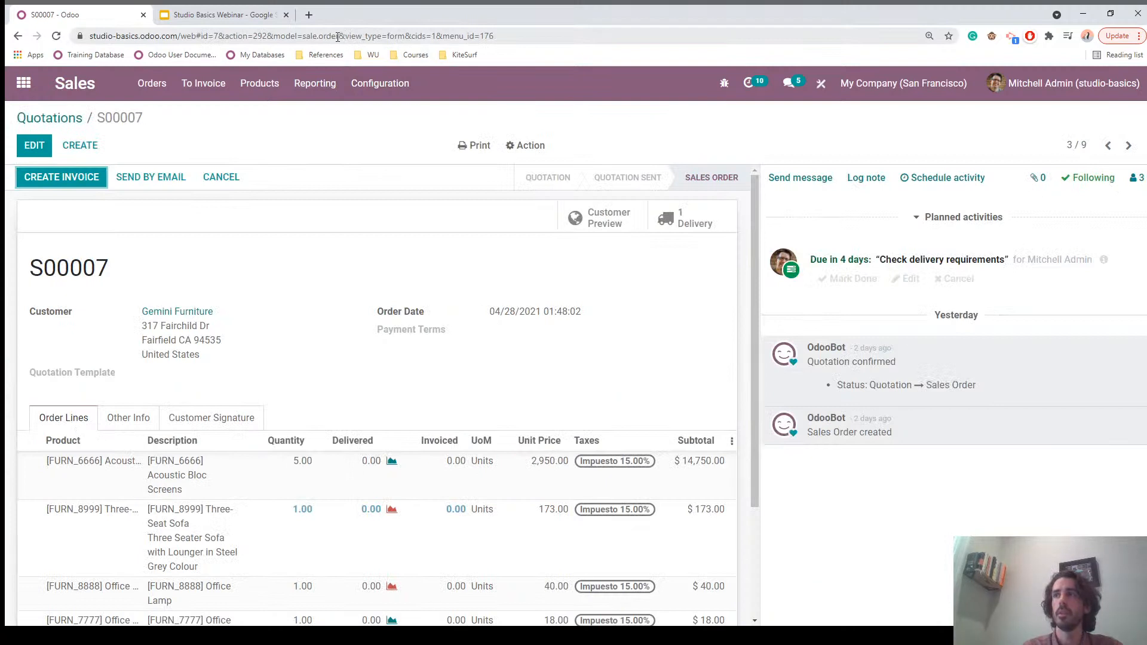
left_click_drag(337, 37, 271, 39)
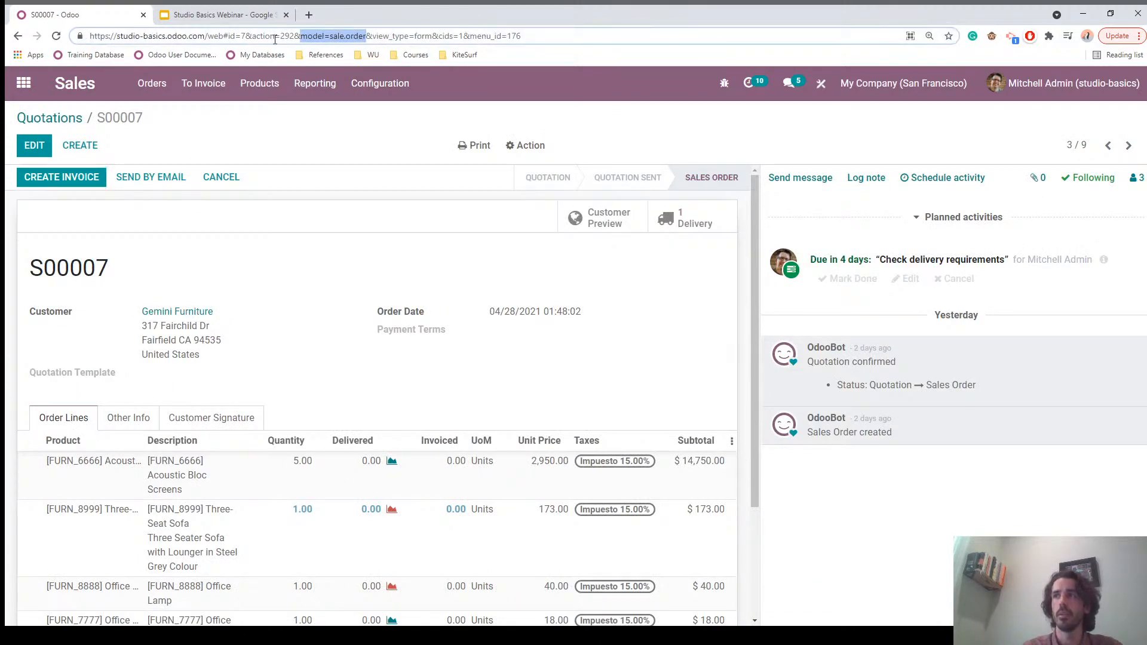
left_click_drag(373, 37, 436, 38)
left_click(341, 147)
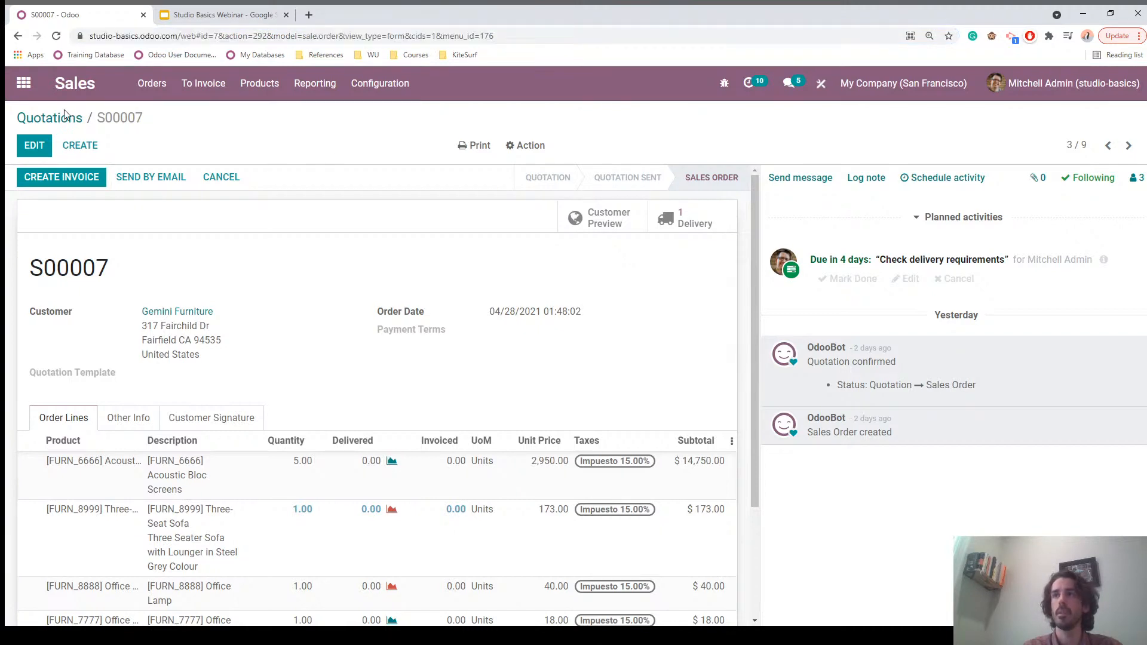
left_click(23, 87)
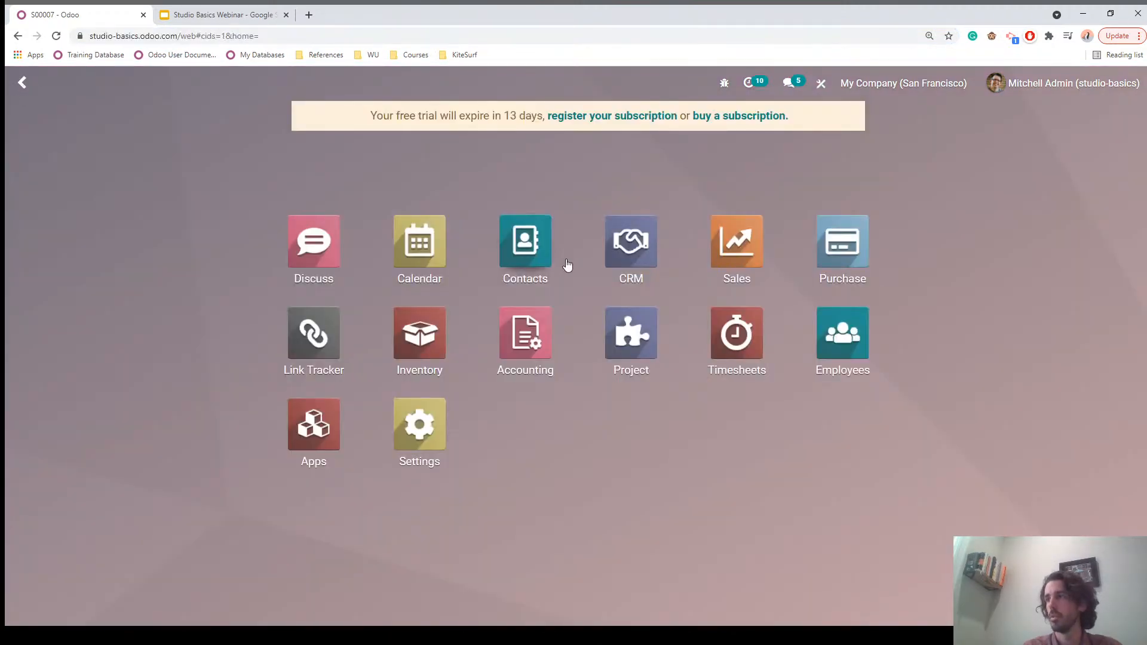
Step: Open Contacts to see model=res.partner in its address, then go to the Sales quotations
left_click(524, 258)
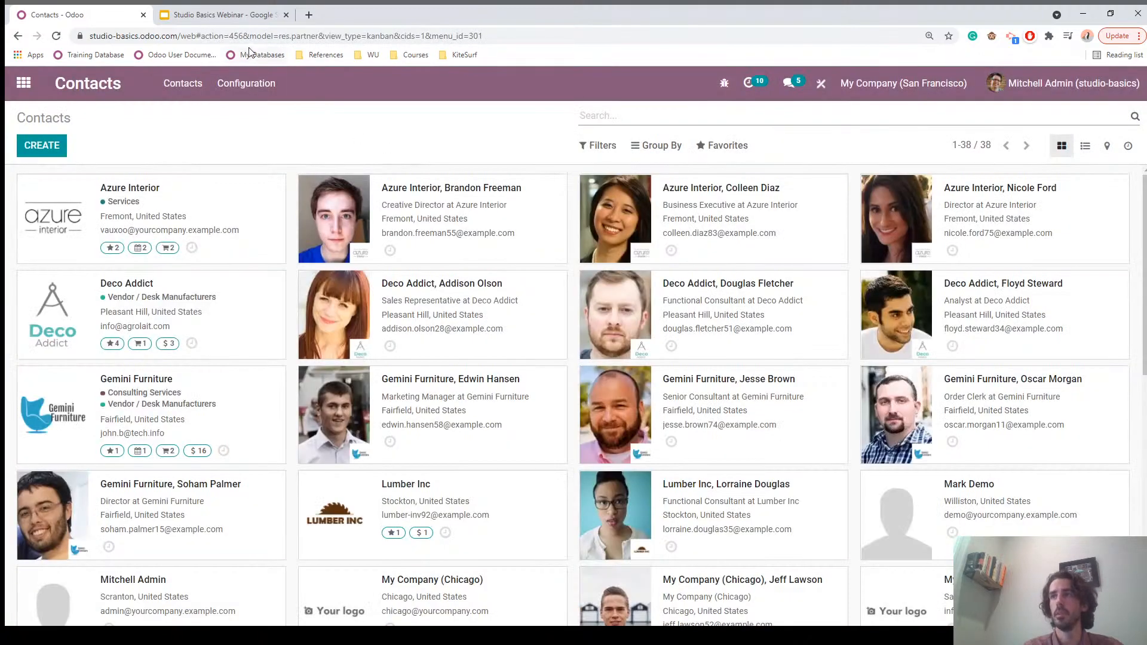
left_click_drag(249, 36, 323, 37)
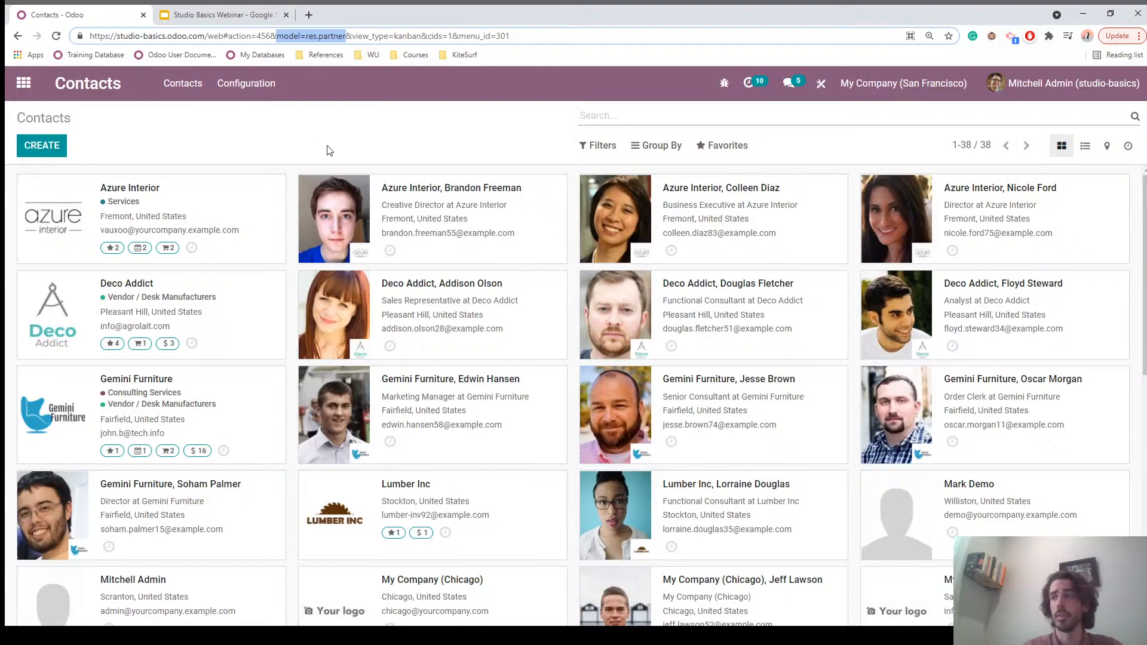
left_click(24, 85)
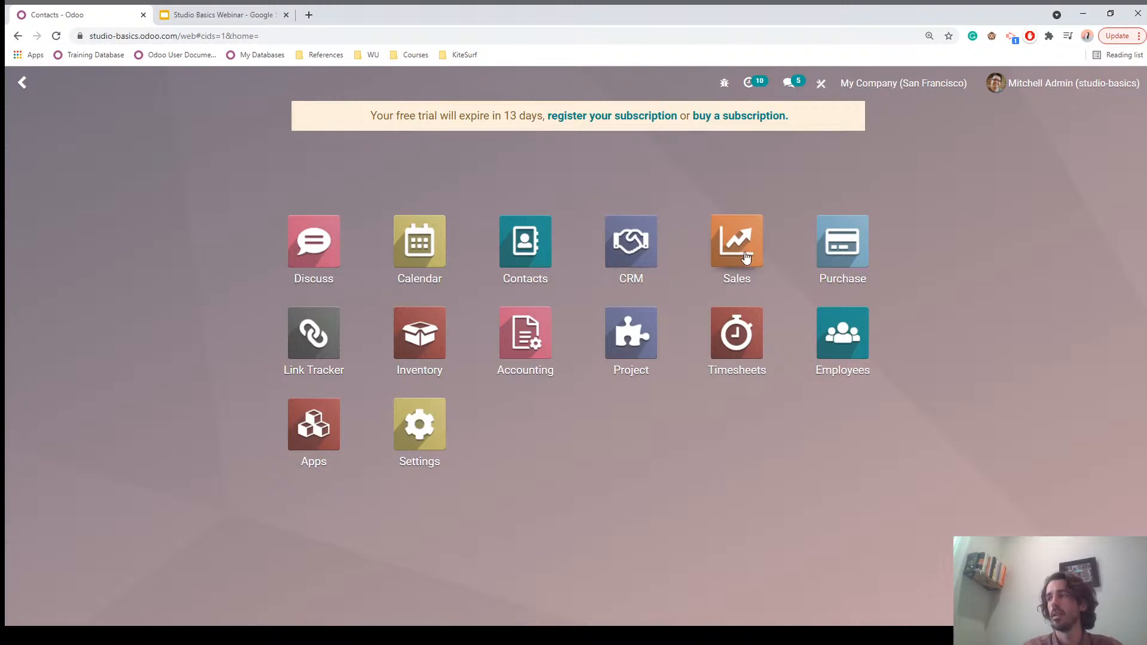
left_click(738, 251)
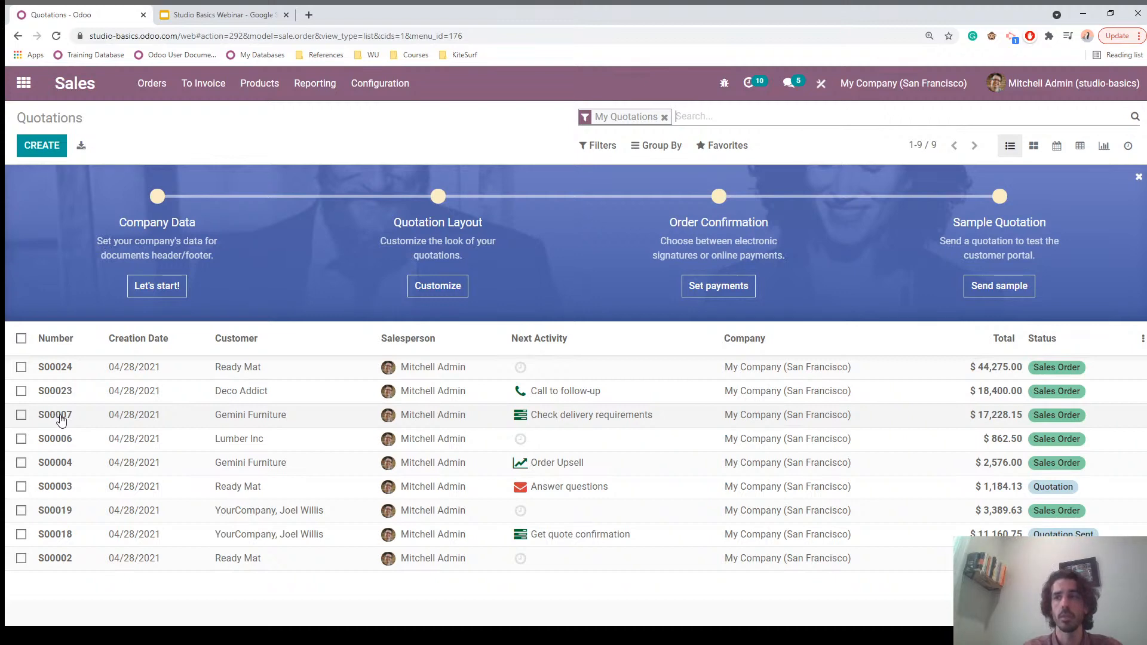
Step: Open sales order S00007 for Gemini Furniture from the Quotations list
left_click(88, 423)
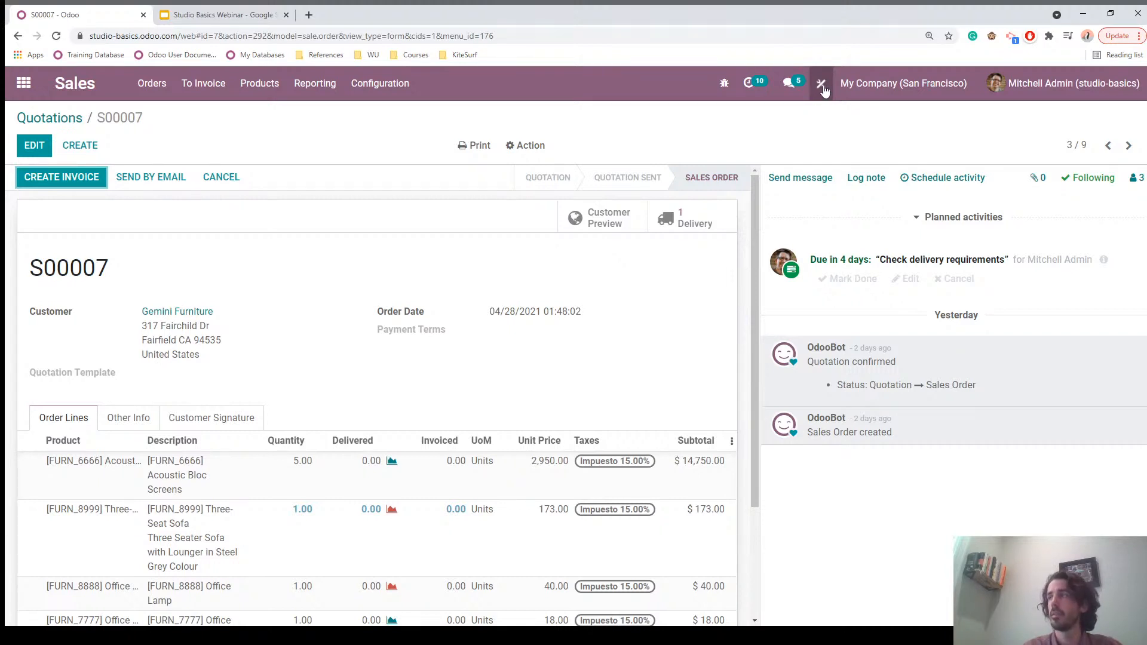
Step: In Studio, drag the existing Creation Date field onto the S00007 form under Payment Terms
left_click(822, 85)
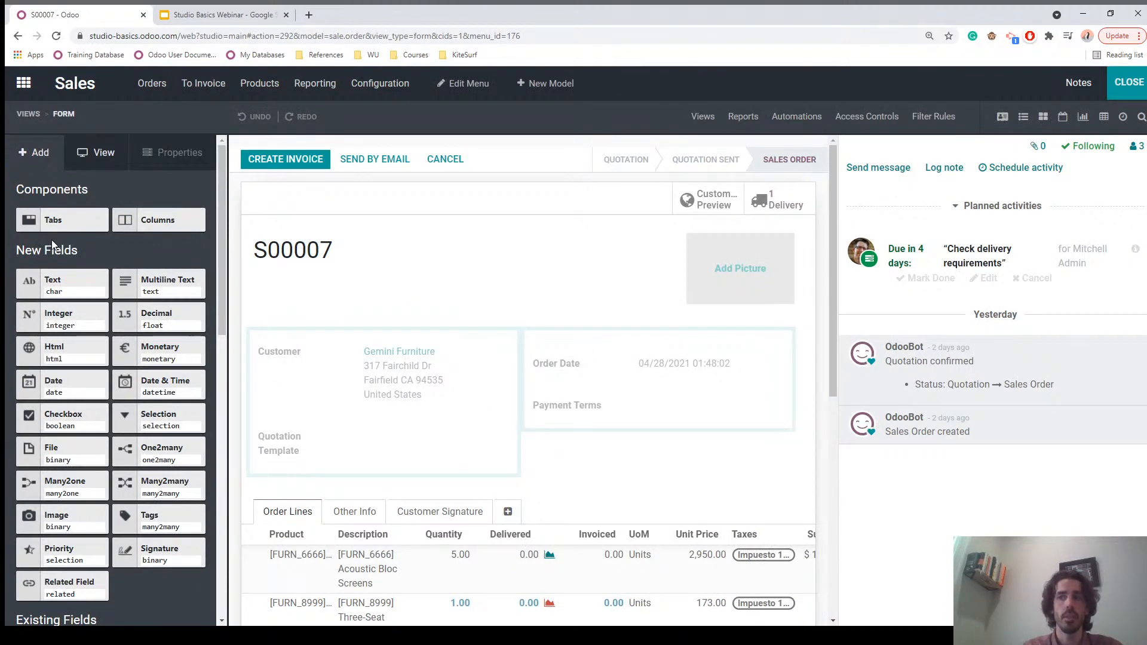
scroll(118, 325, "down", 3)
scroll(118, 324, "down", 2)
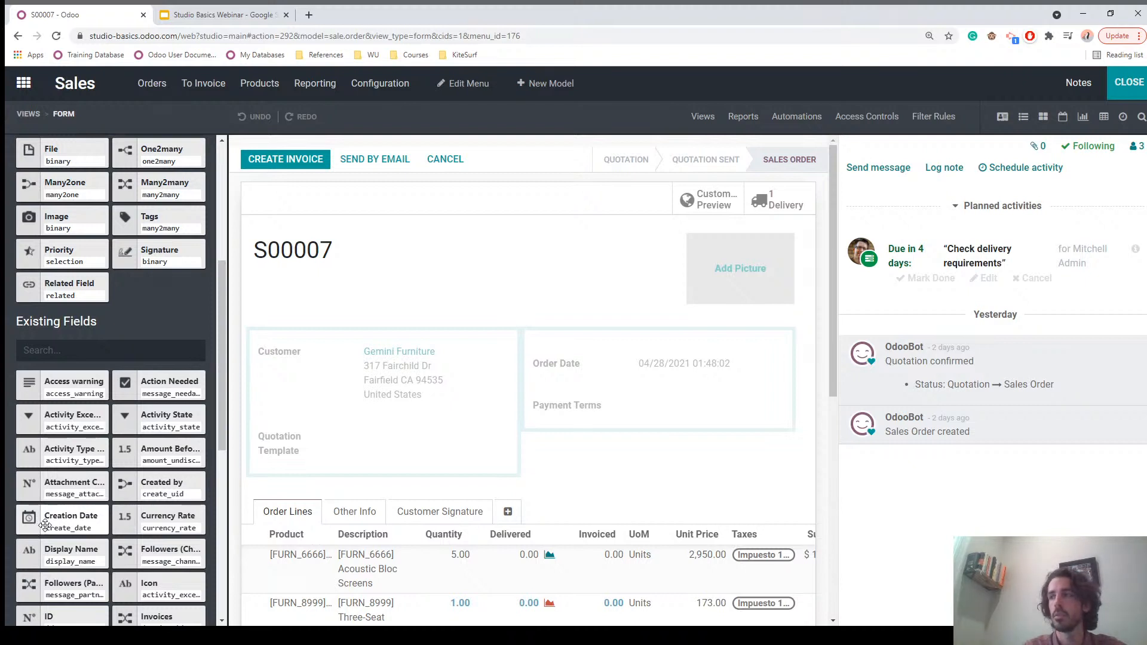
left_click_drag(45, 521, 575, 442)
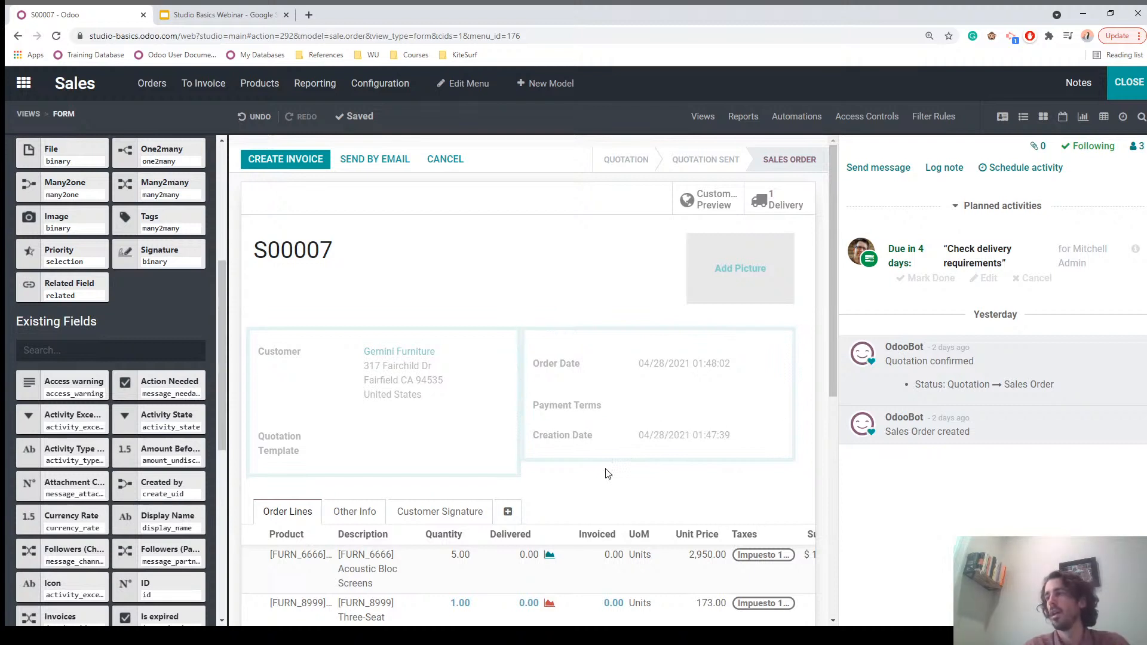
scroll(172, 417, "up", 5)
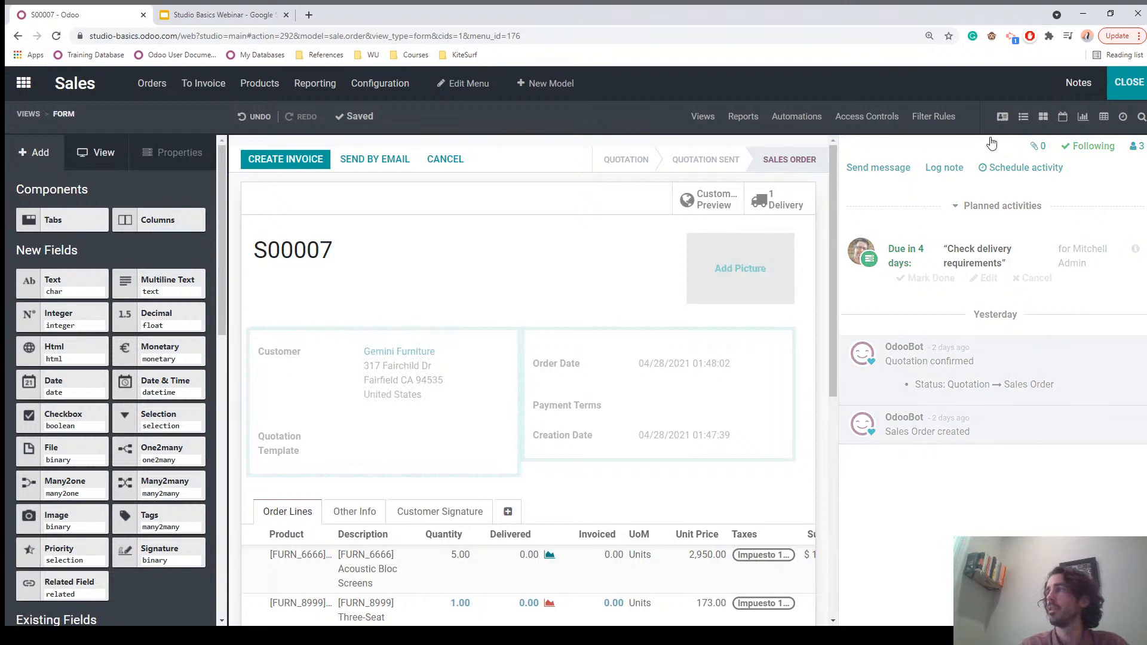
left_click(1024, 119)
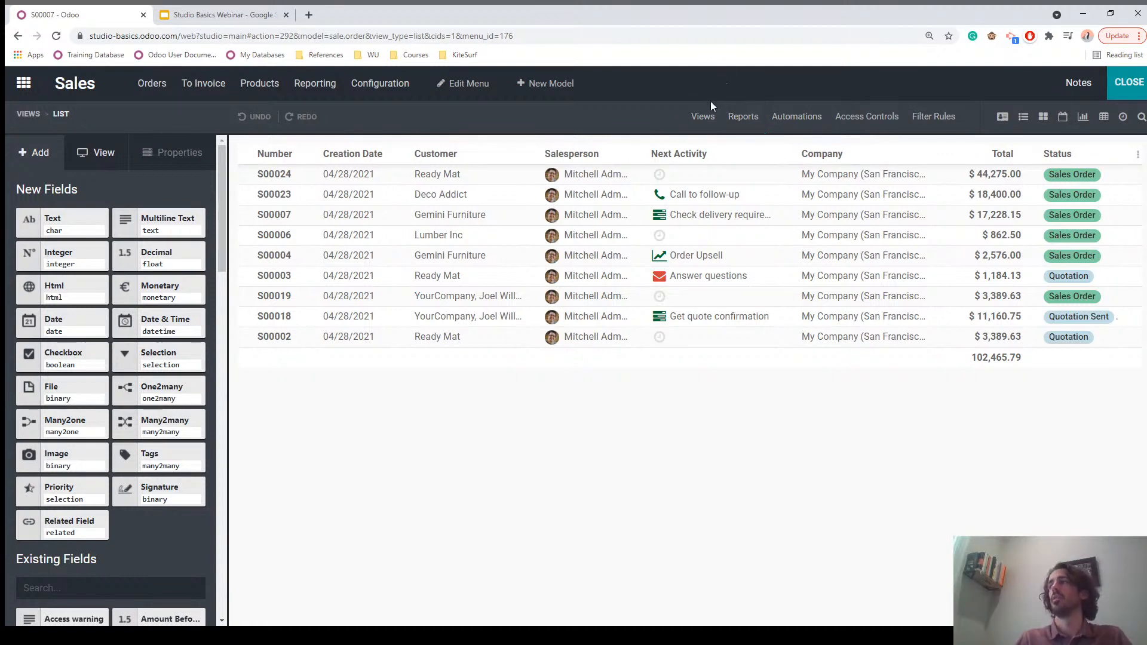
left_click(702, 119)
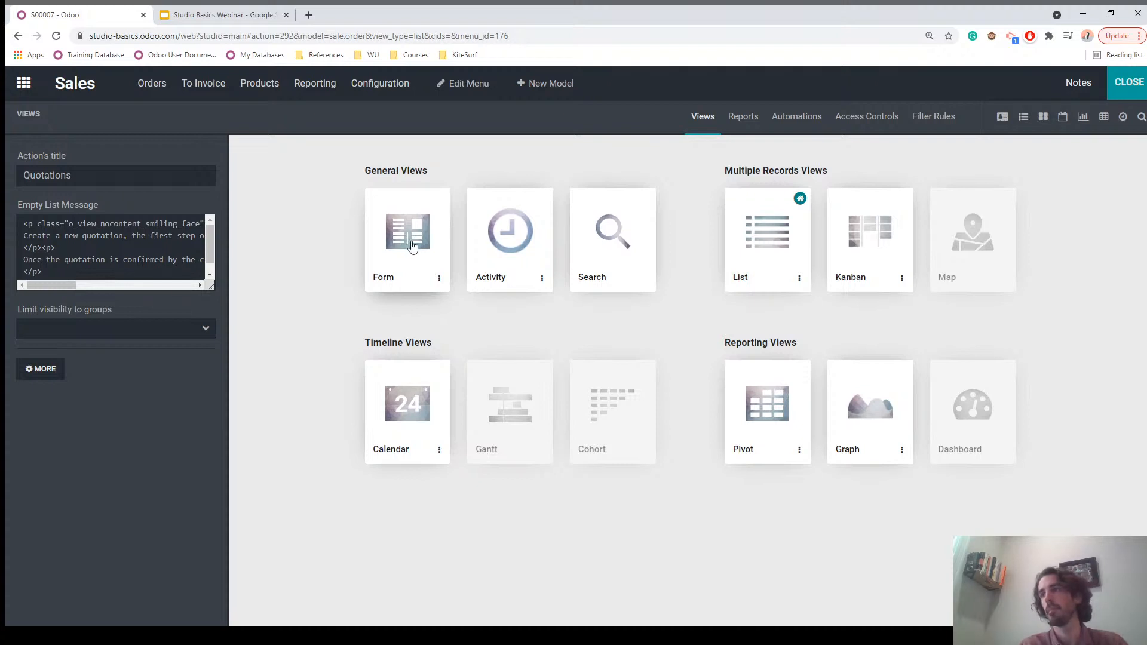
left_click(412, 246)
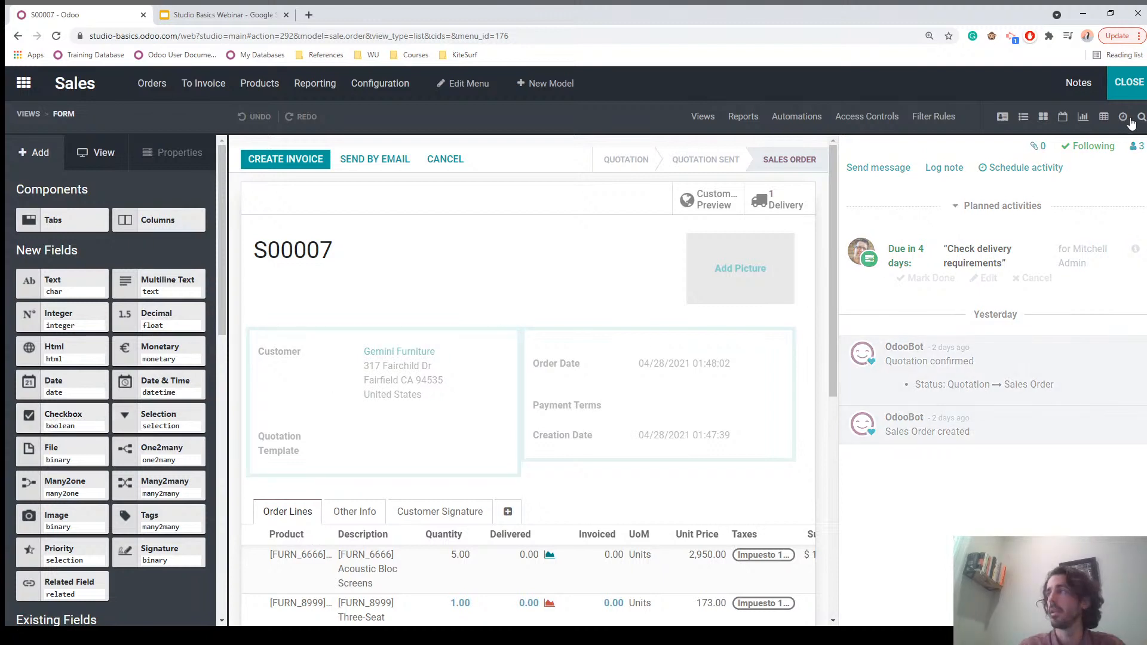
Step: Close Studio, browse General Settings down to Developer Tools, and return to the apps menu
left_click(1128, 85)
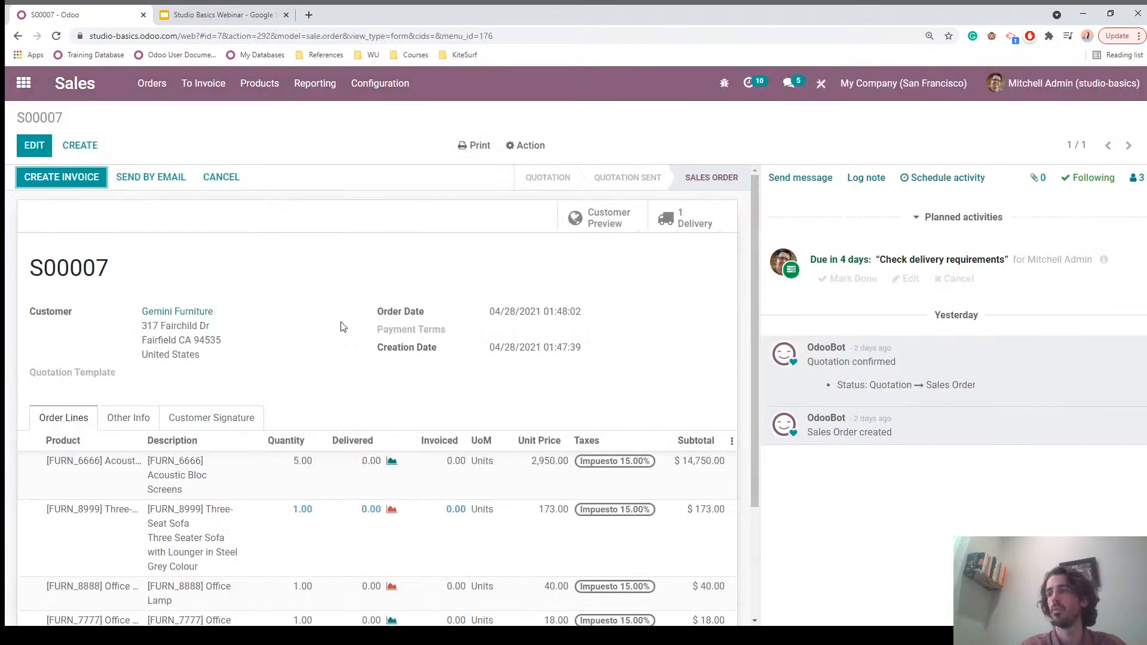
left_click(29, 86)
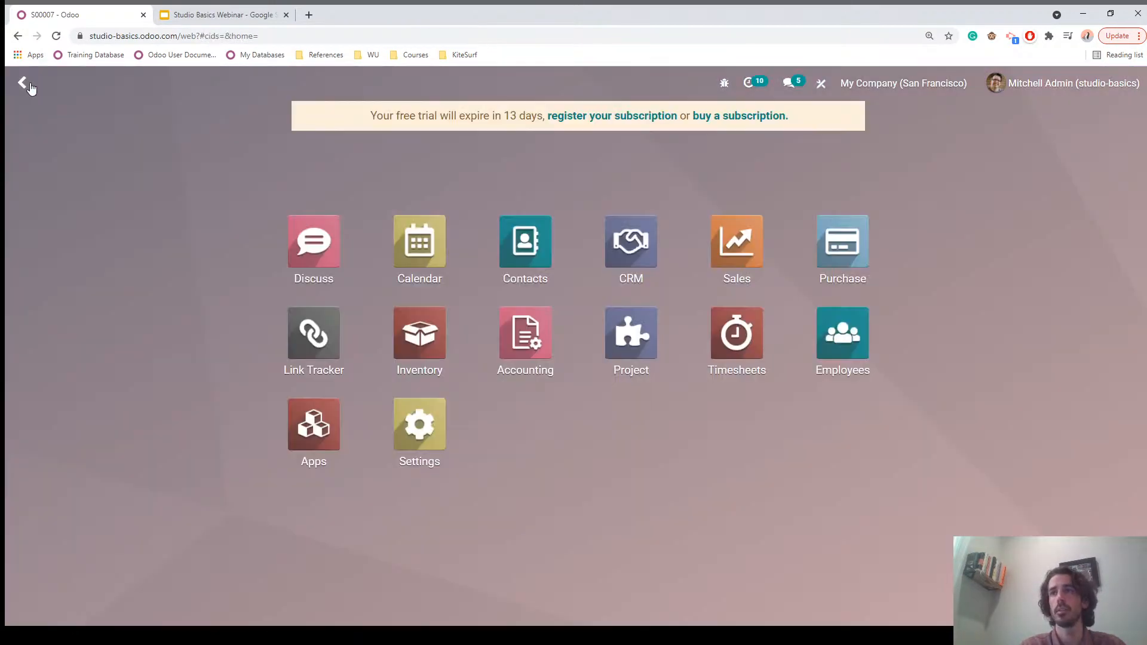
left_click(436, 447)
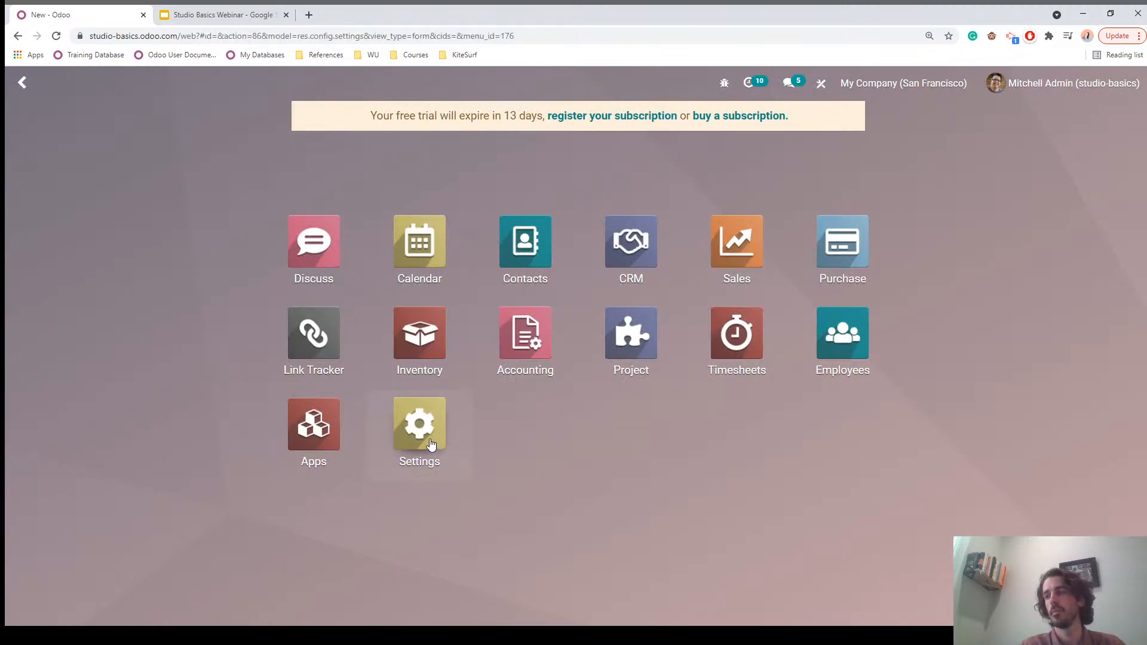
scroll(330, 298, "down", 20)
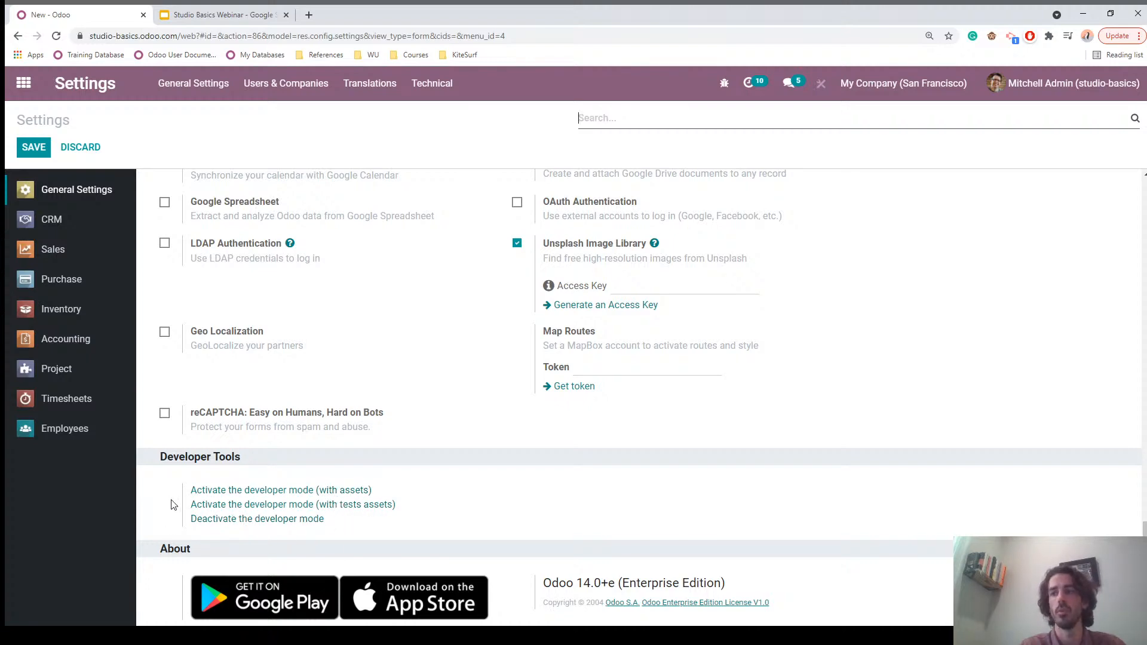
scroll(168, 267, "up", 15)
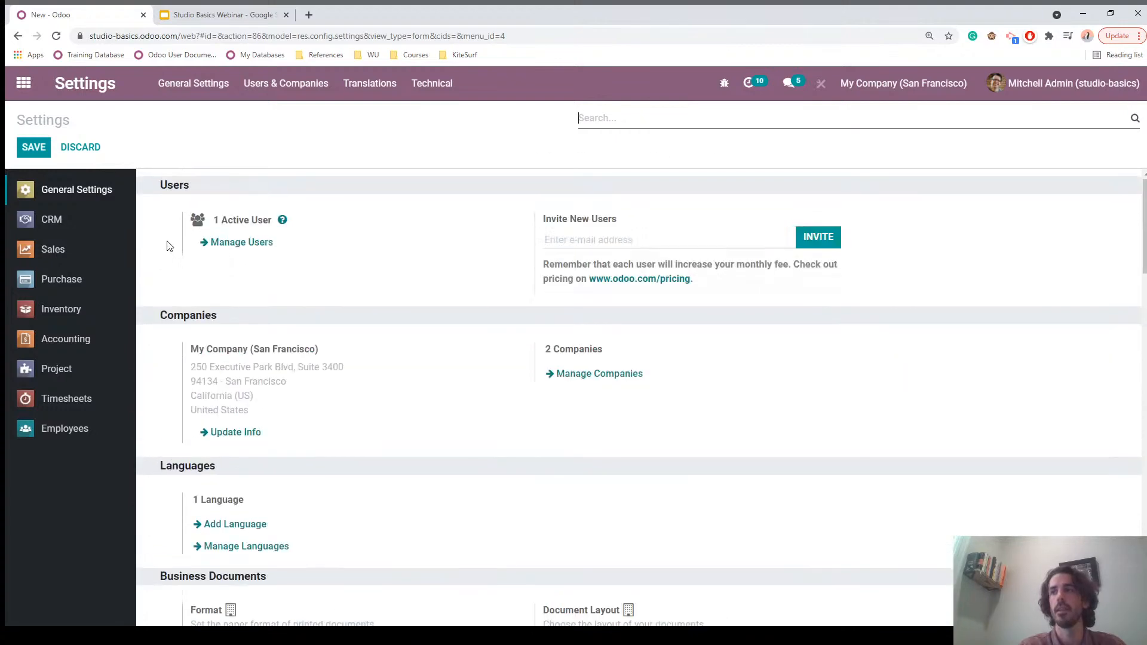
left_click(24, 83)
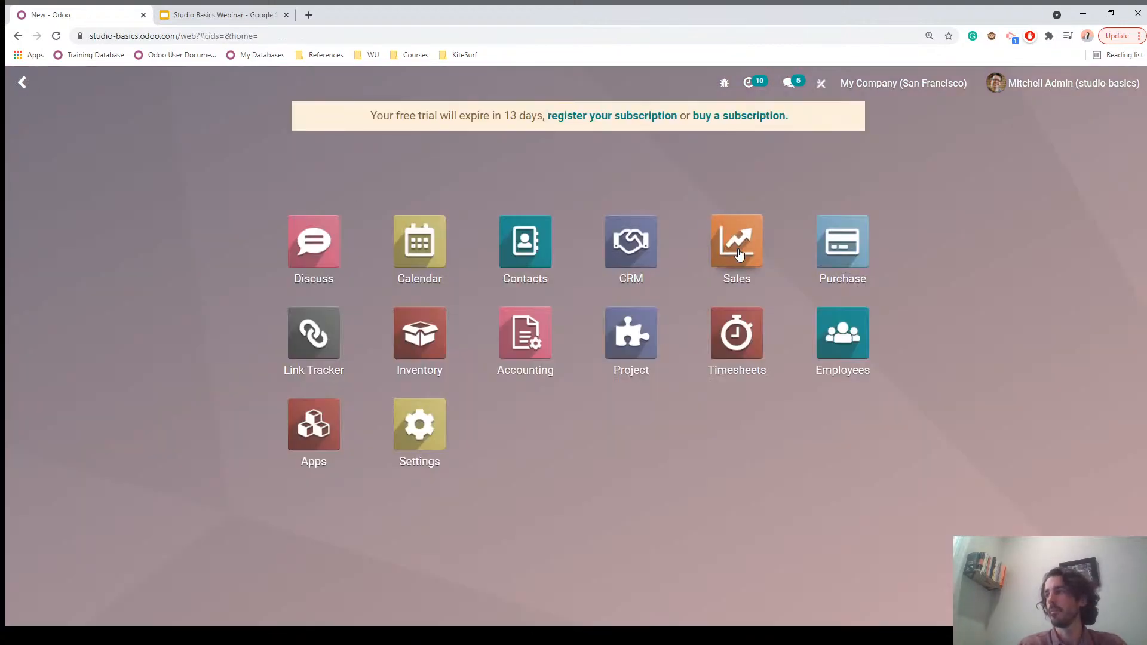
Step: Show S00007's Other Info with salesperson, sales team and company, then reopen Studio on the form
left_click(740, 255)
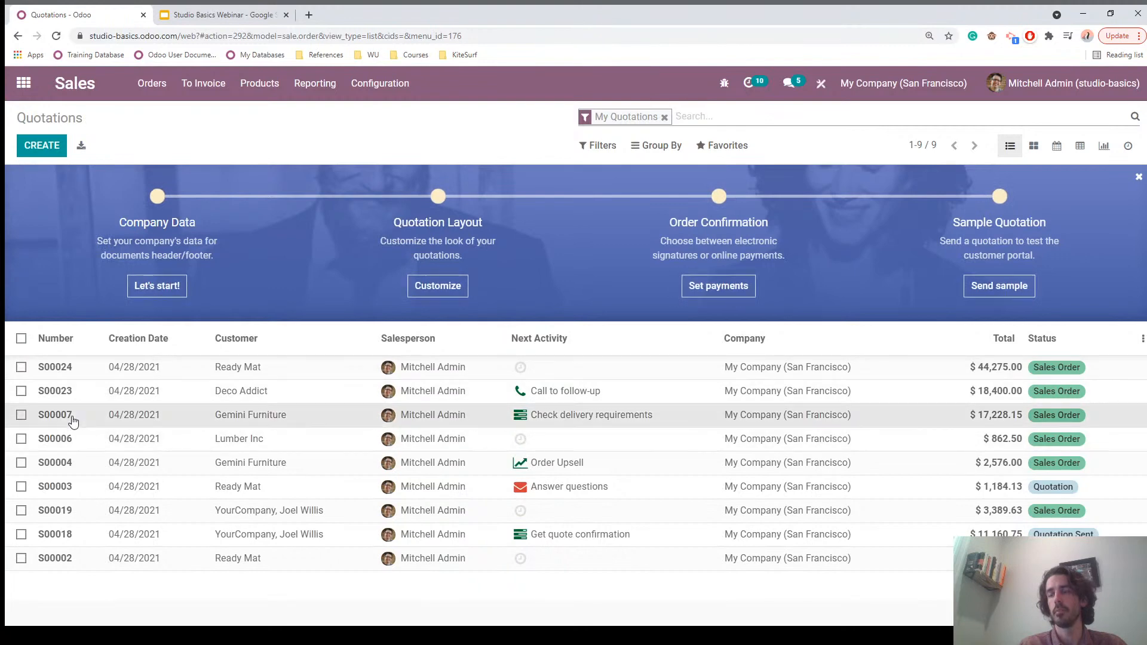
left_click(72, 421)
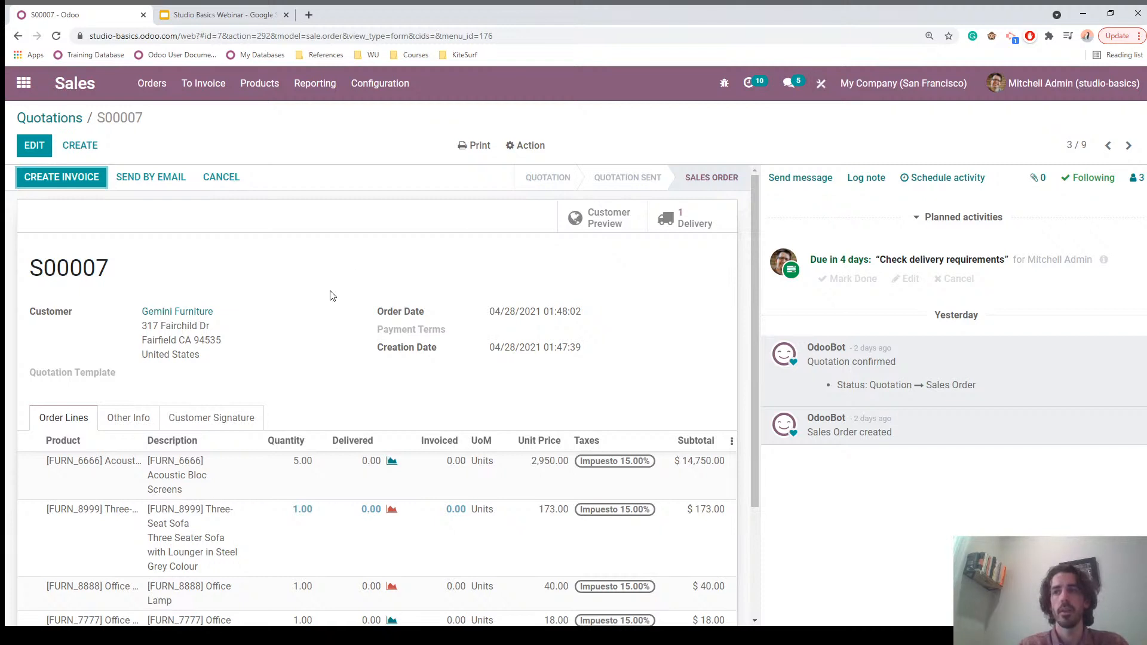
left_click(127, 424)
mouse_move(53, 491)
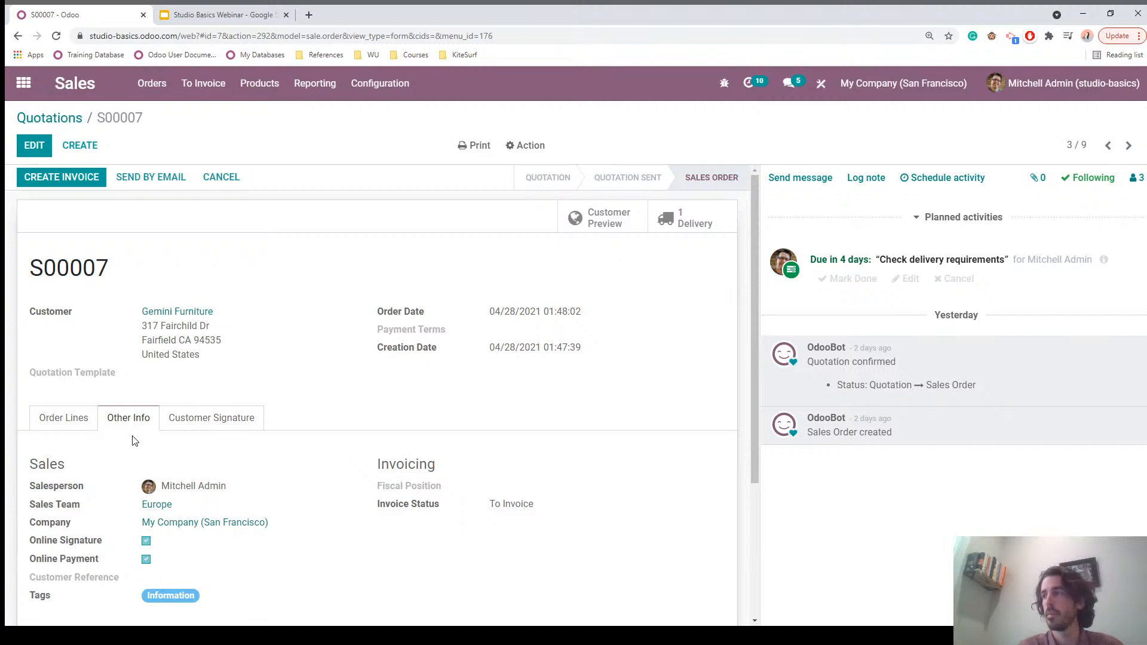
left_click(822, 84)
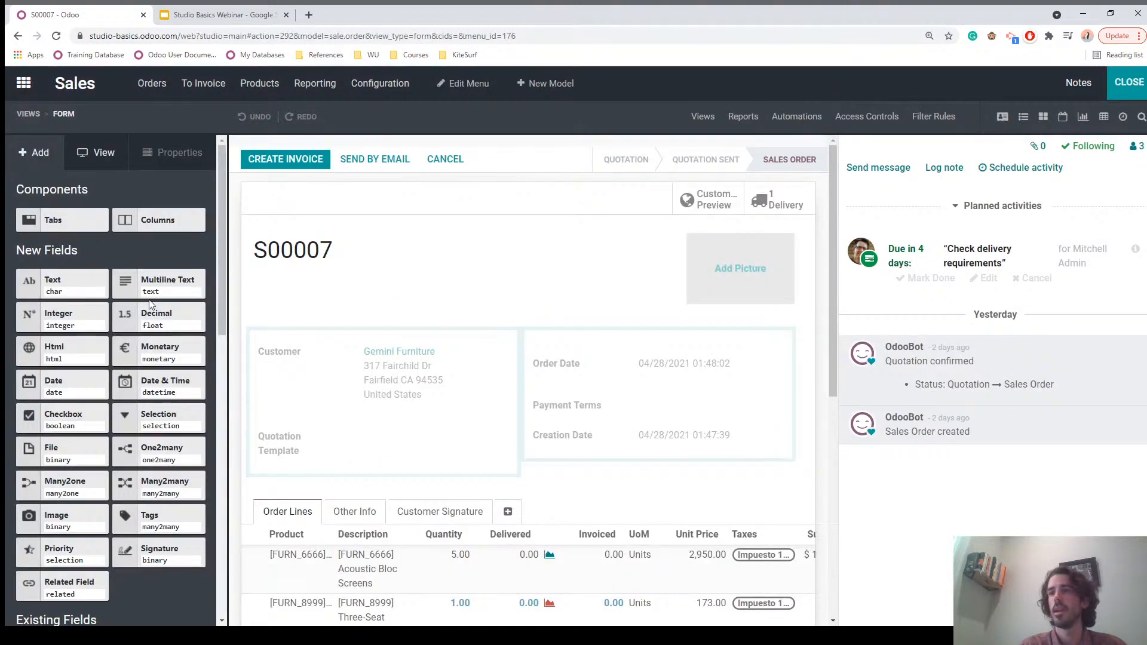
Step: Place a new Decimal field in the Other Info Sales group and label it 'Comission'
left_click(342, 517)
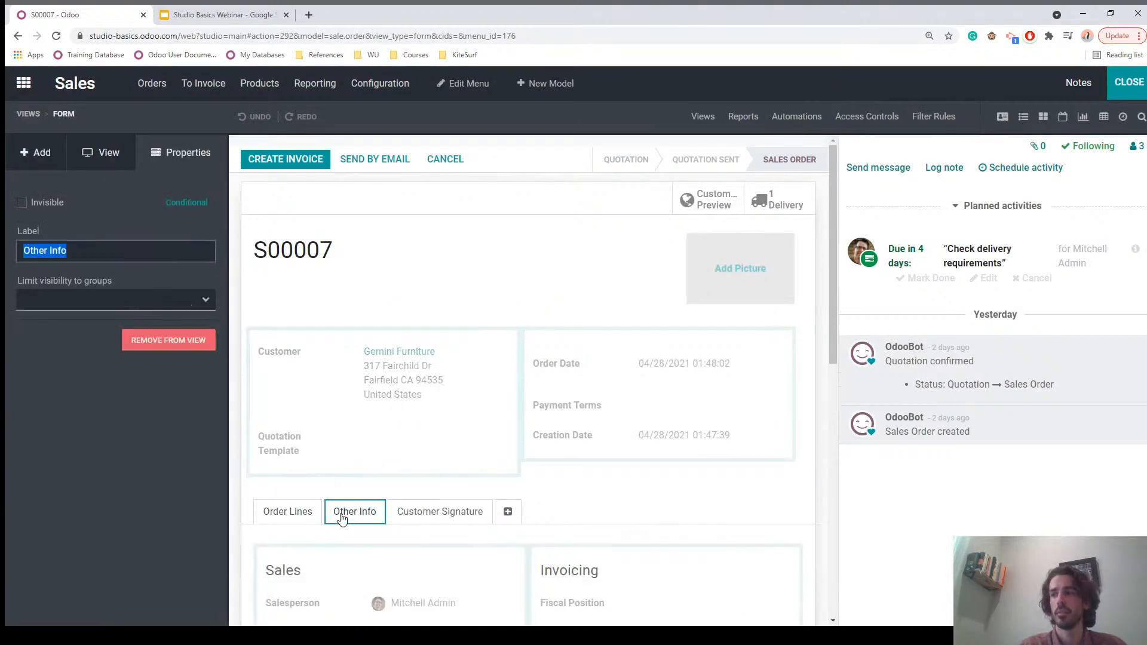
scroll(361, 508, "down", 4)
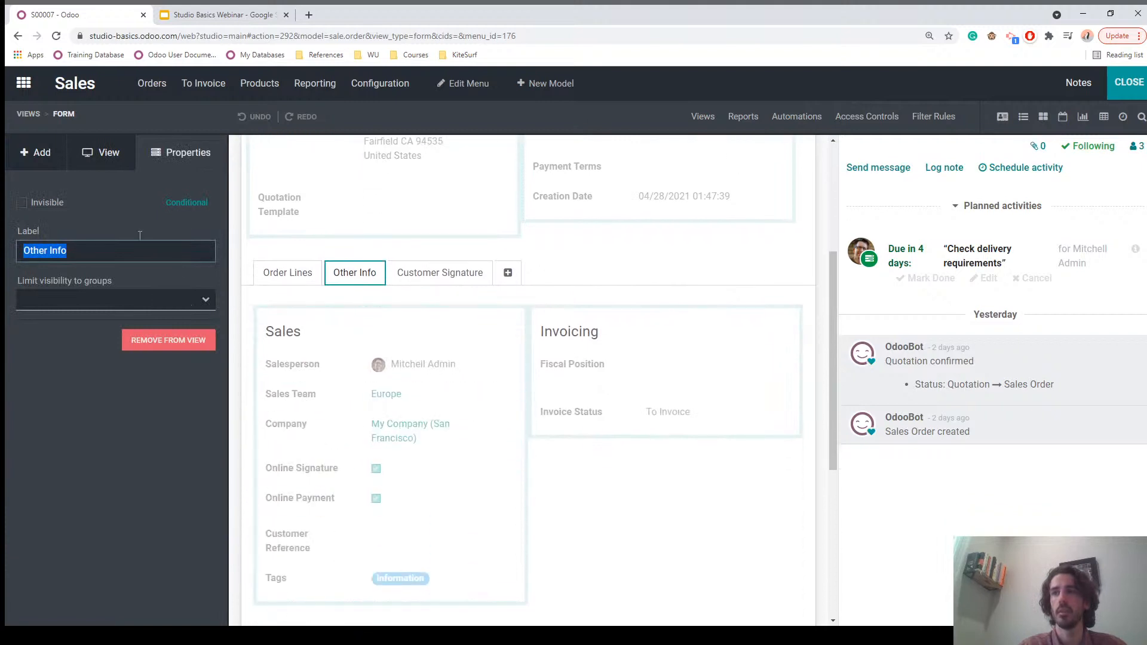
left_click(36, 154)
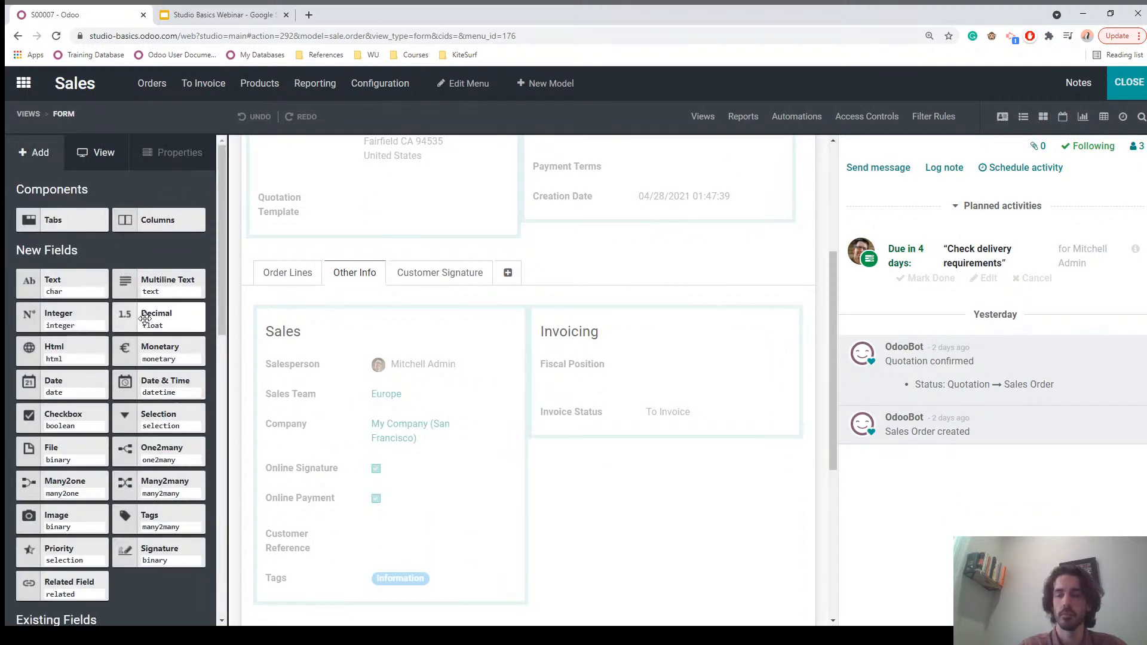
left_click_drag(144, 318, 299, 402)
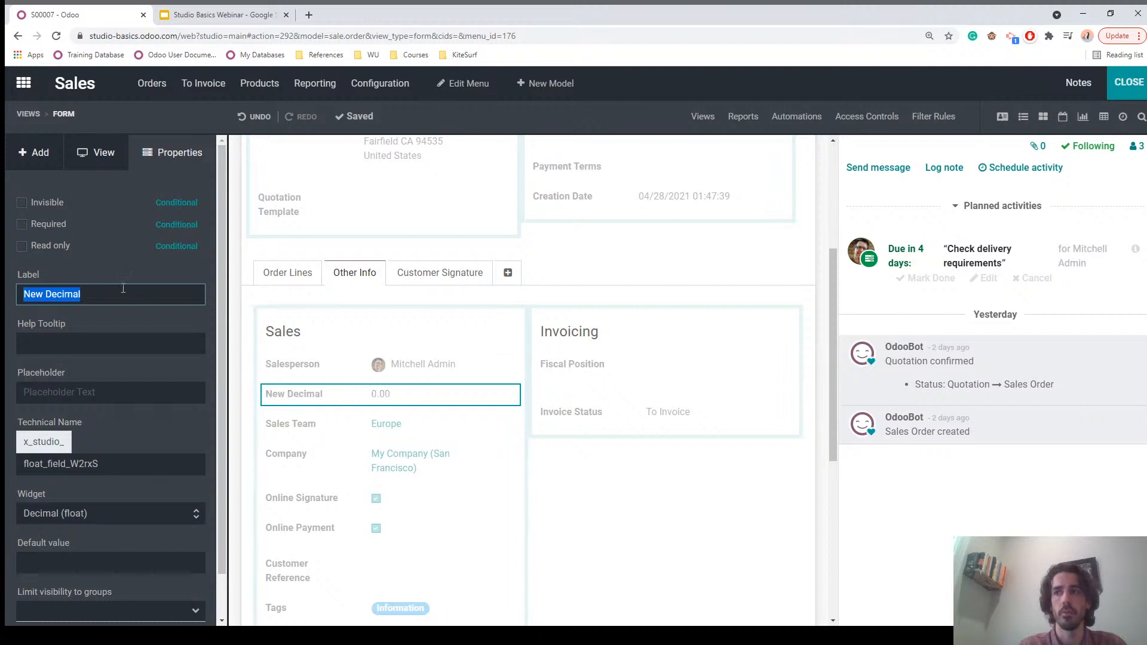
type("Comission")
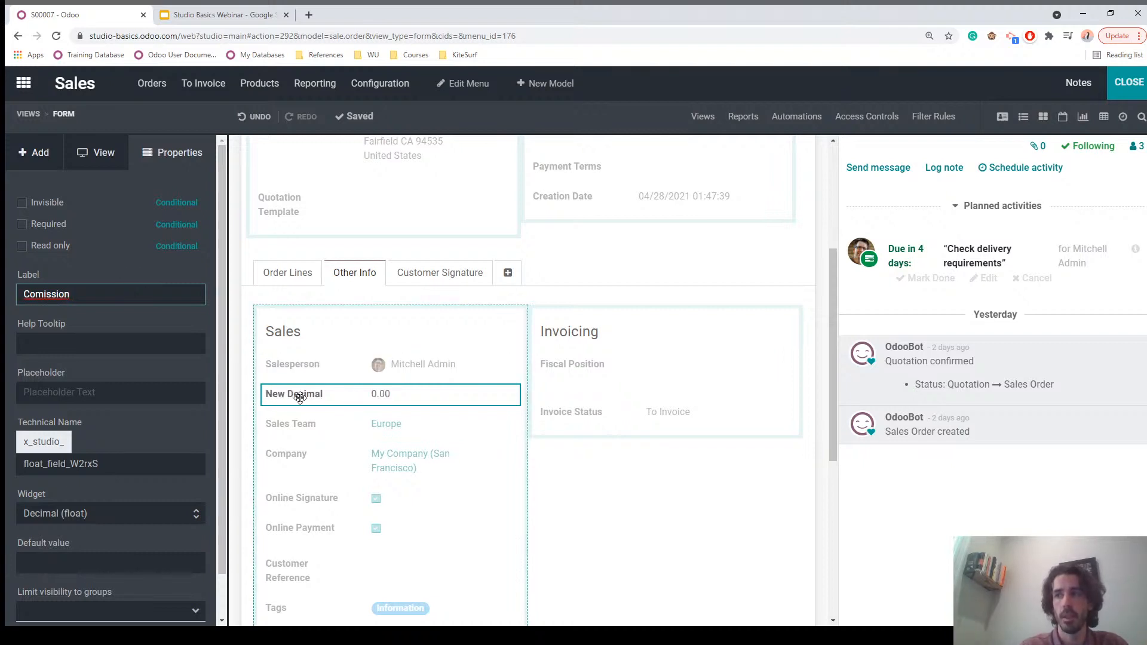
left_click(608, 246)
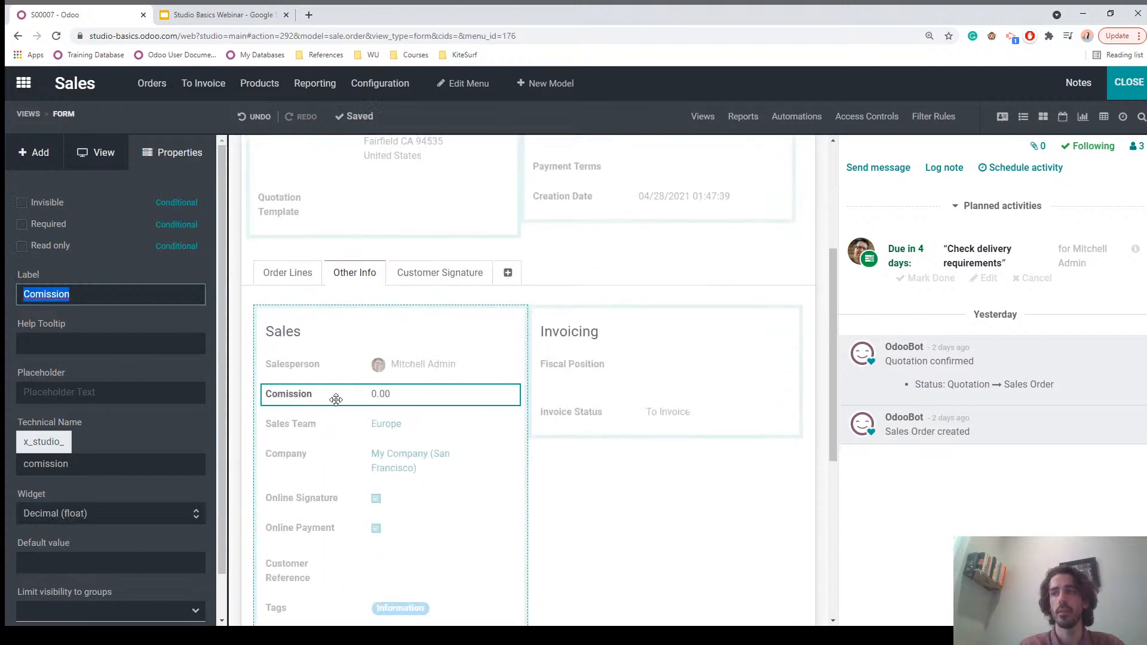
left_click(46, 342)
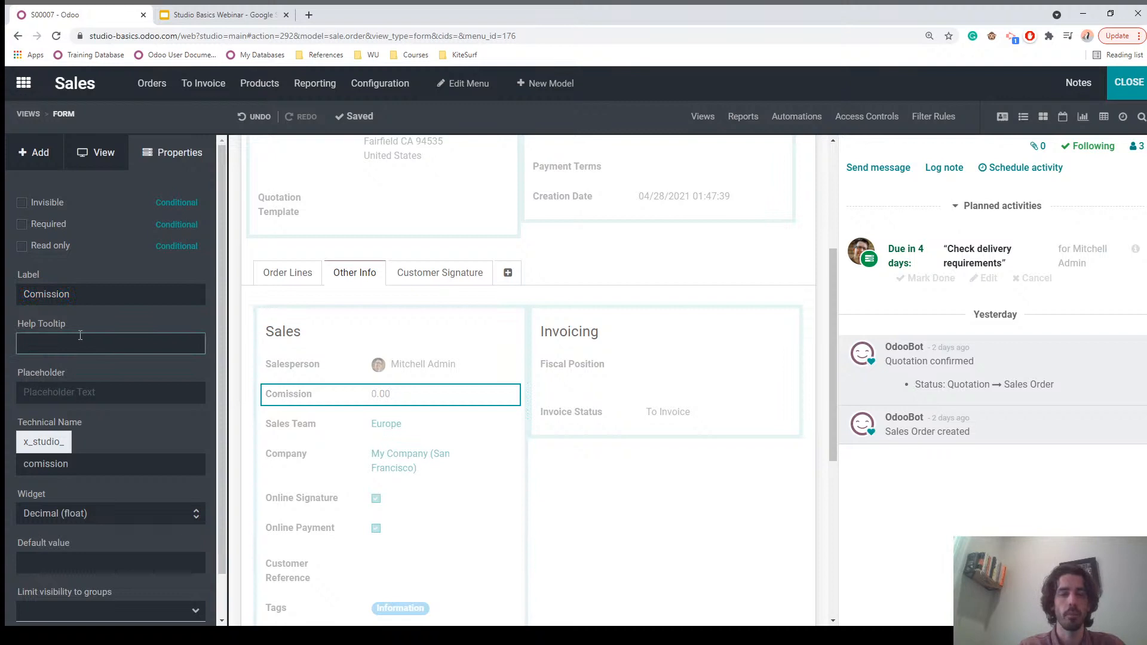
left_click(106, 321)
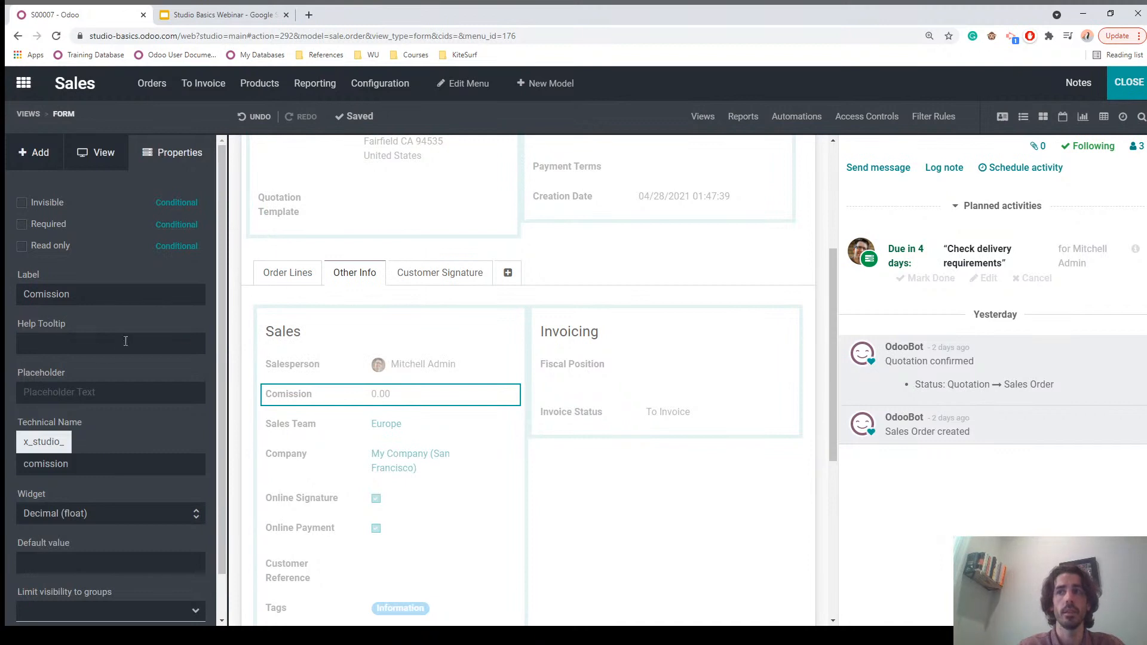
Step: Set the Comission field's help tooltip to 'Comission to be calculated for Salesperson'
left_click(42, 347)
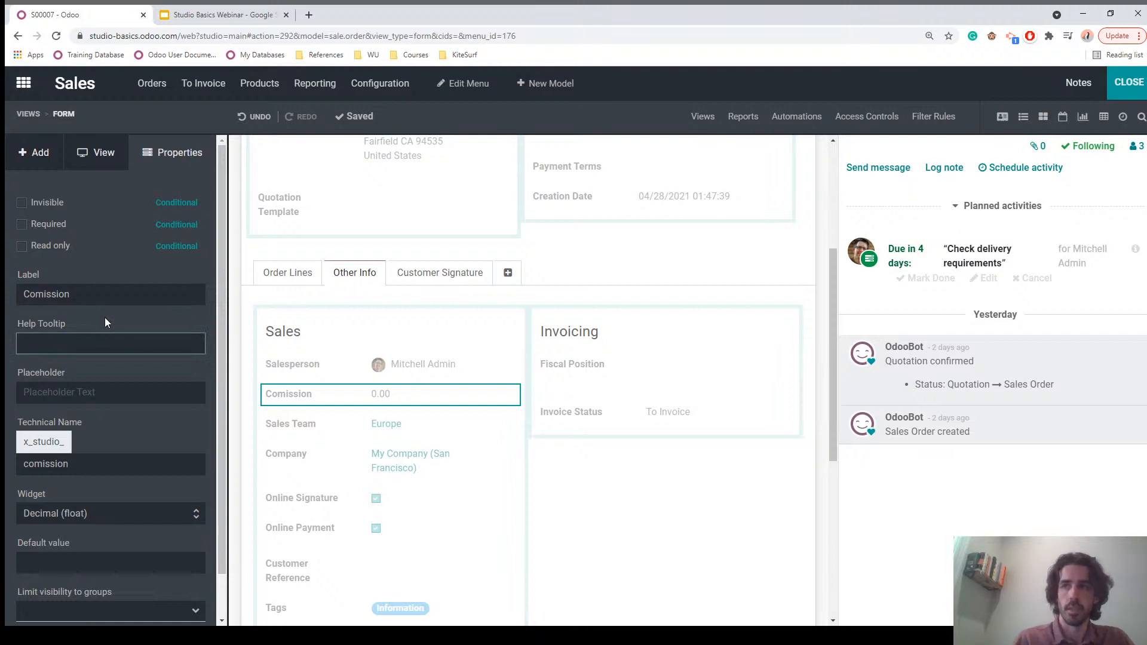
type("Comission to be ca")
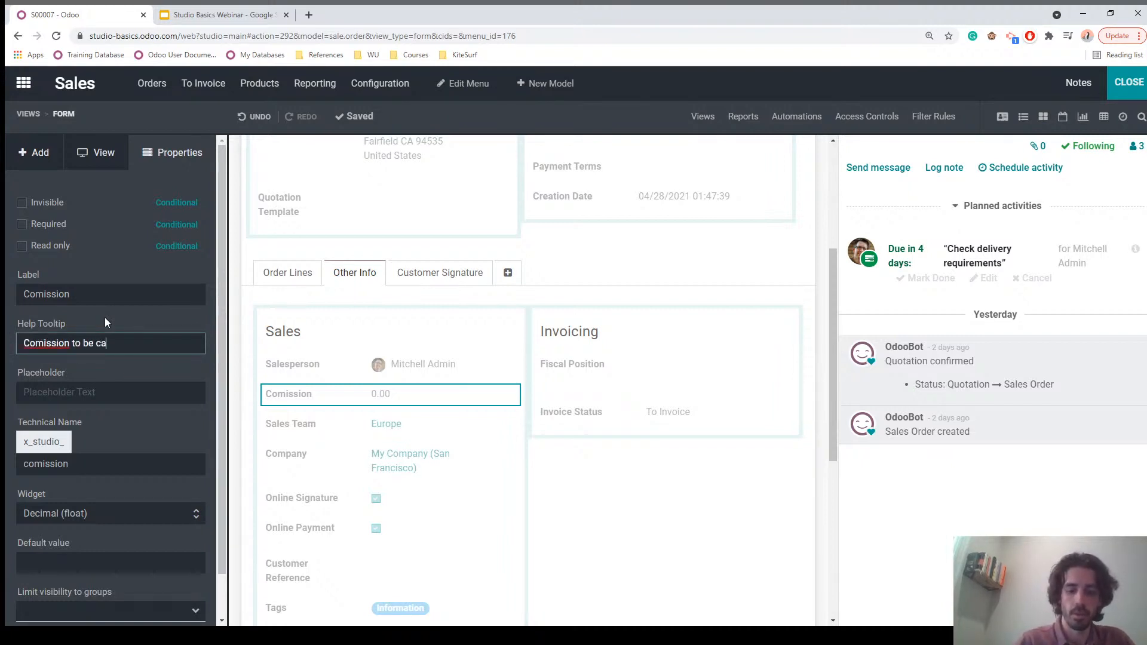
type("lculated f")
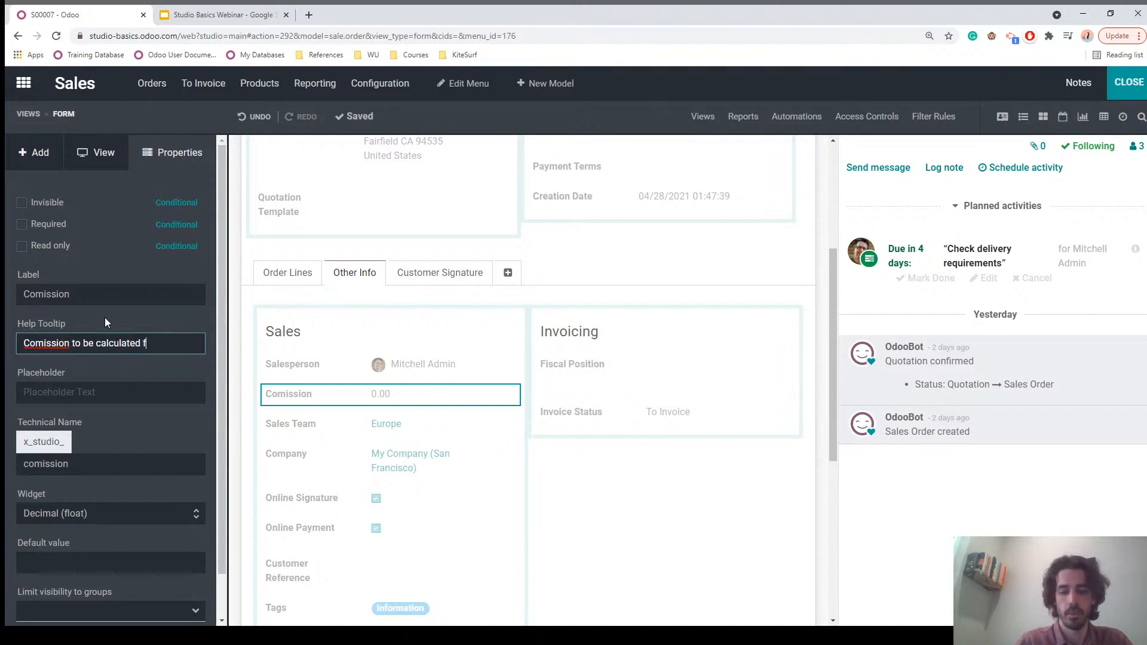
type("or Salesperson")
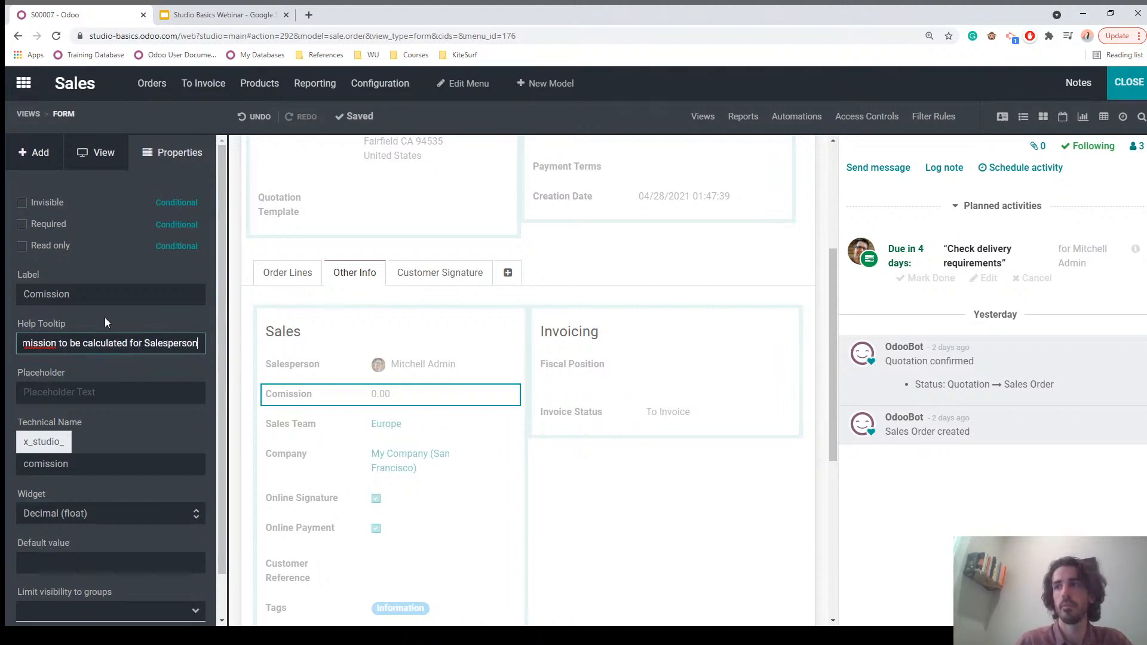
left_click(100, 321)
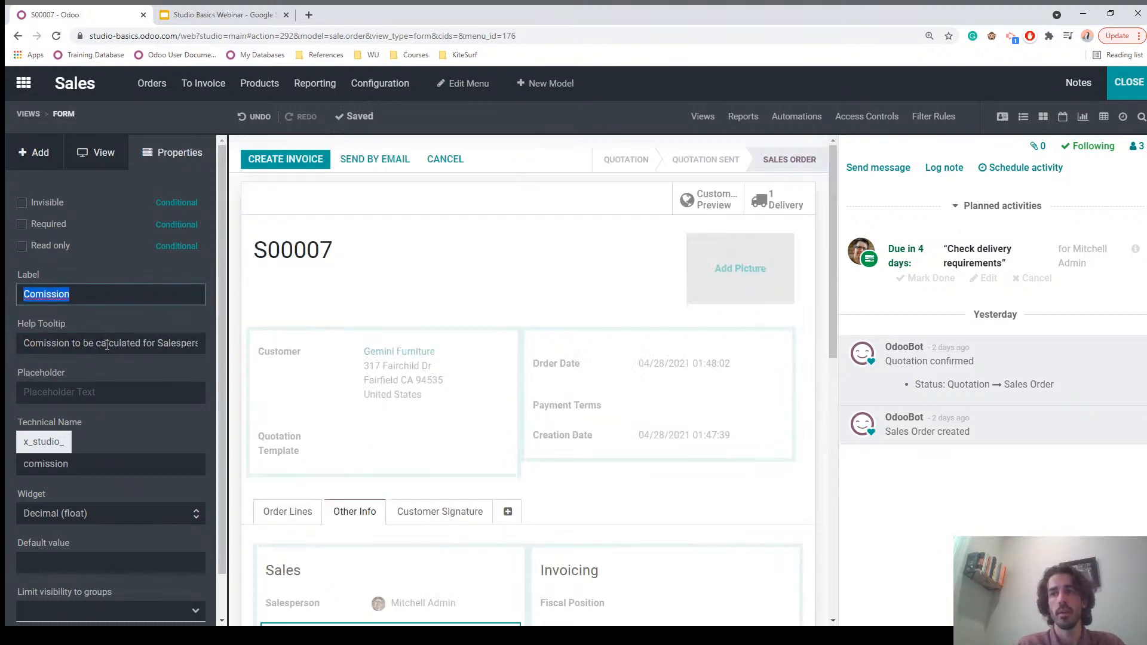
Step: Search 'sales' under Limit visibility to groups, then cancel creating a group, leaving visibility unrestricted
scroll(107, 345, "down", 1)
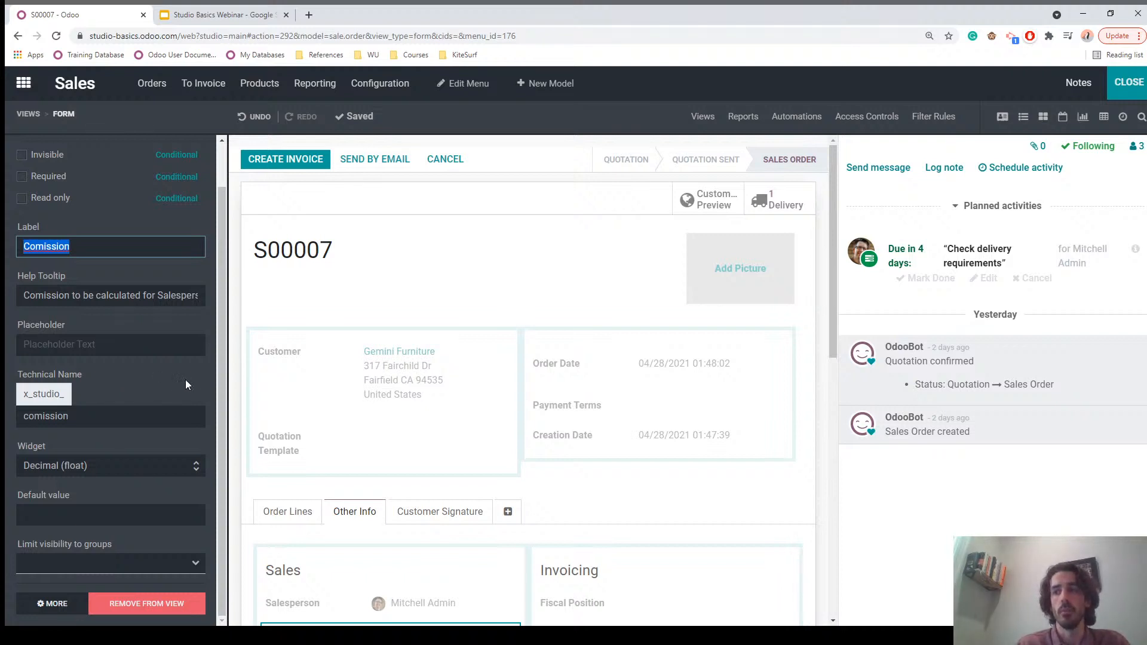
scroll(276, 410, "down", 4)
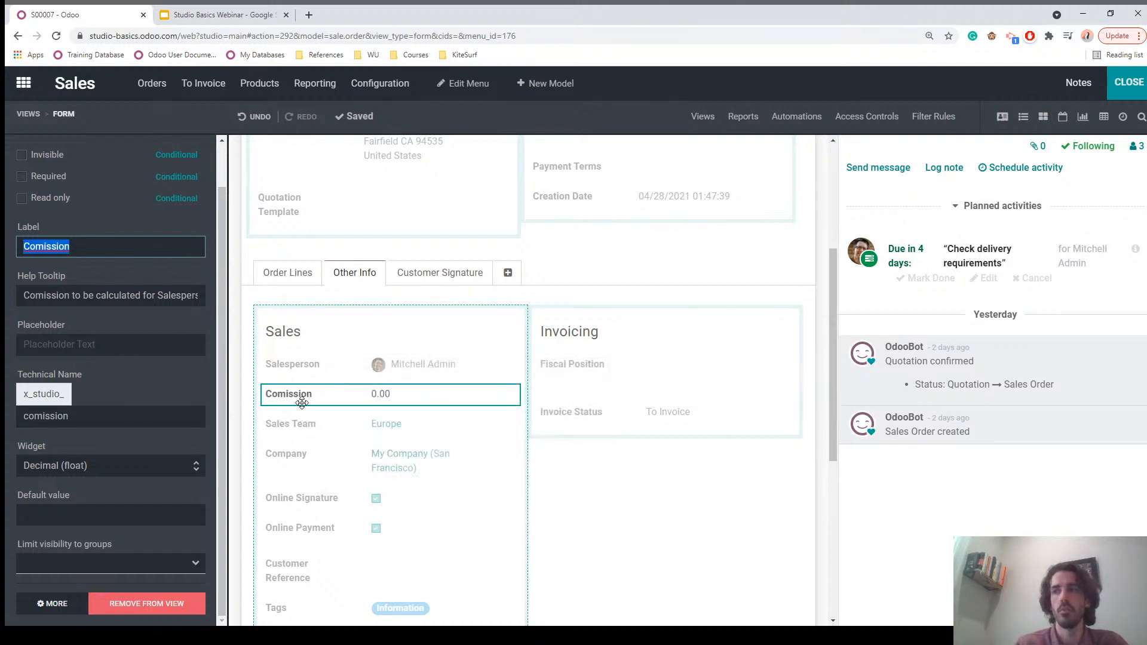
mouse_move(289, 398)
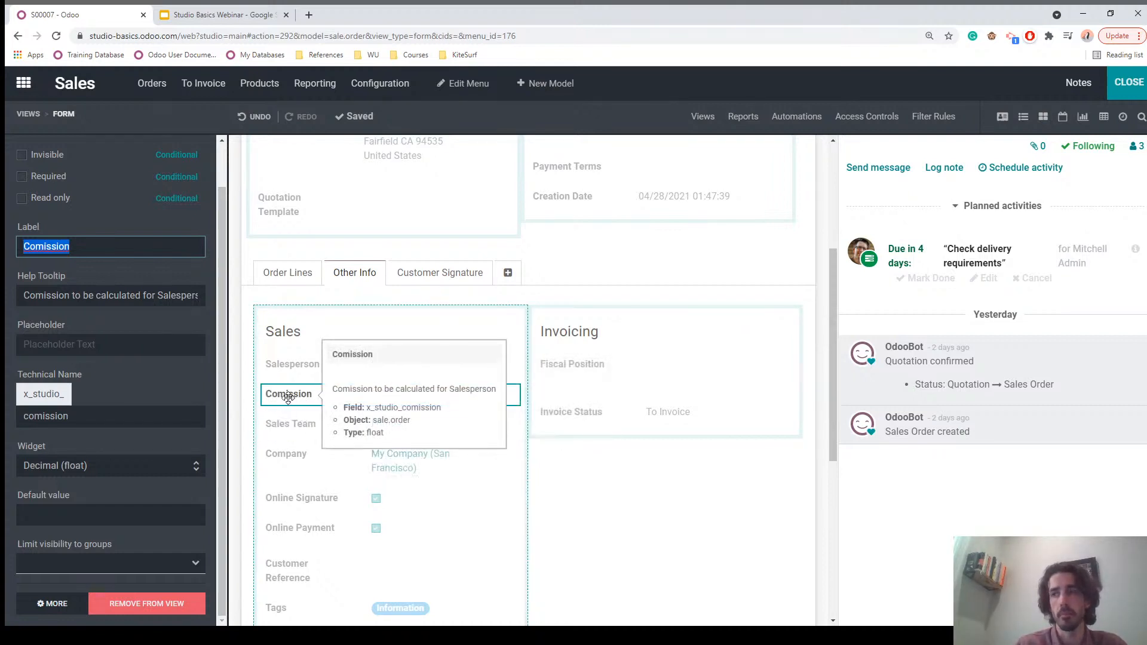
left_click(121, 572)
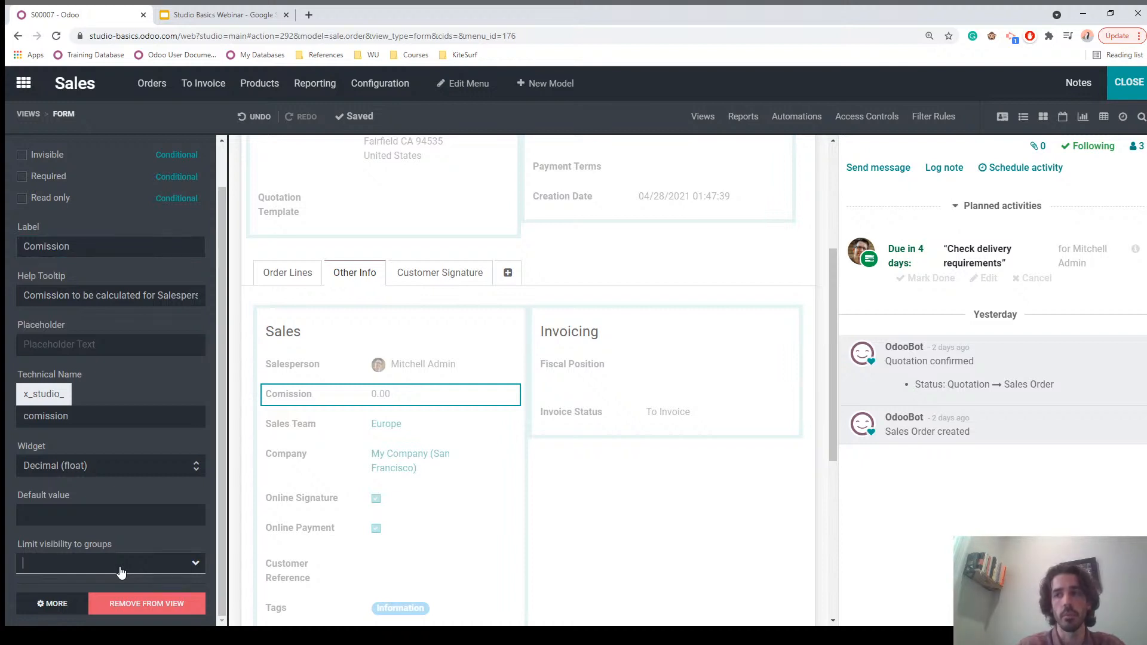
type("sales")
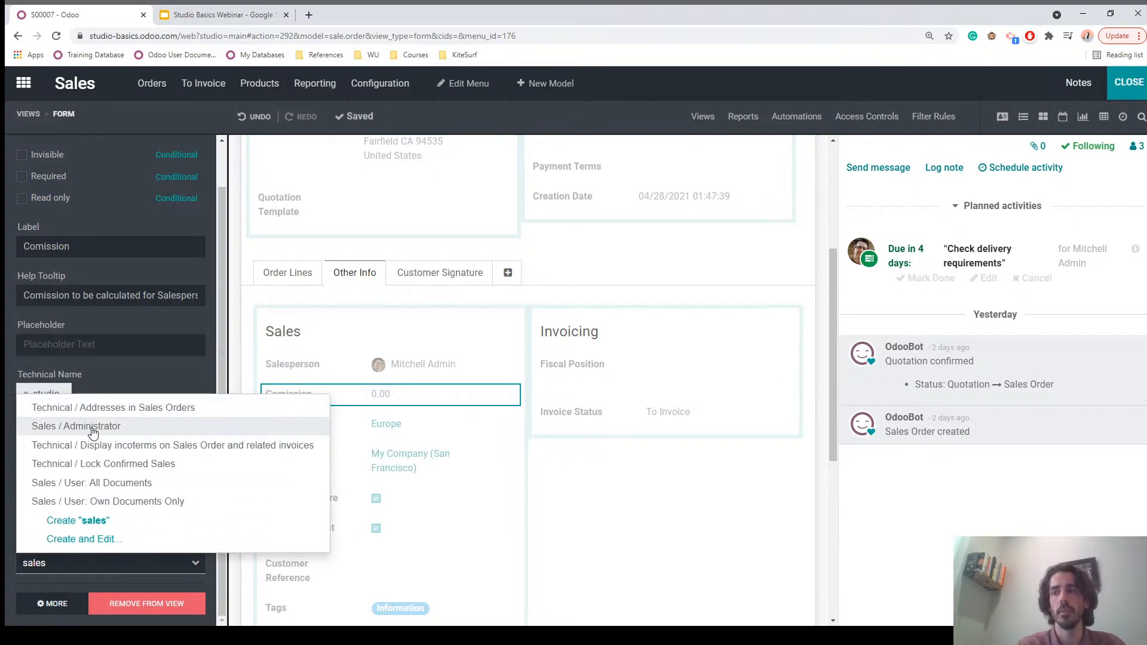
left_click(141, 372)
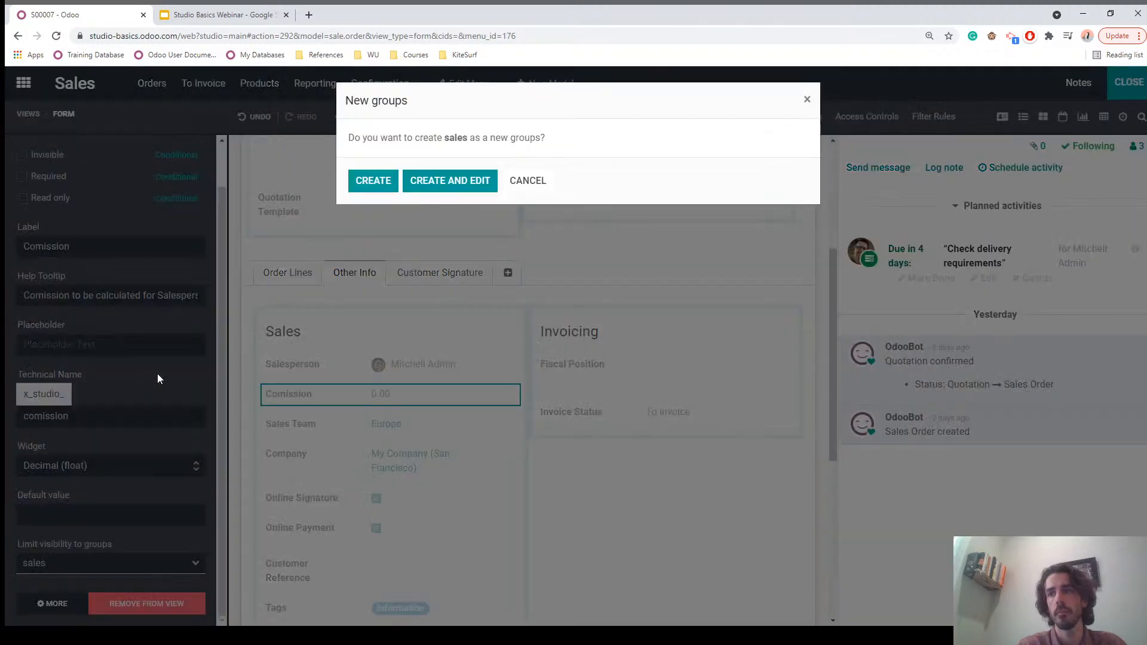
left_click(538, 182)
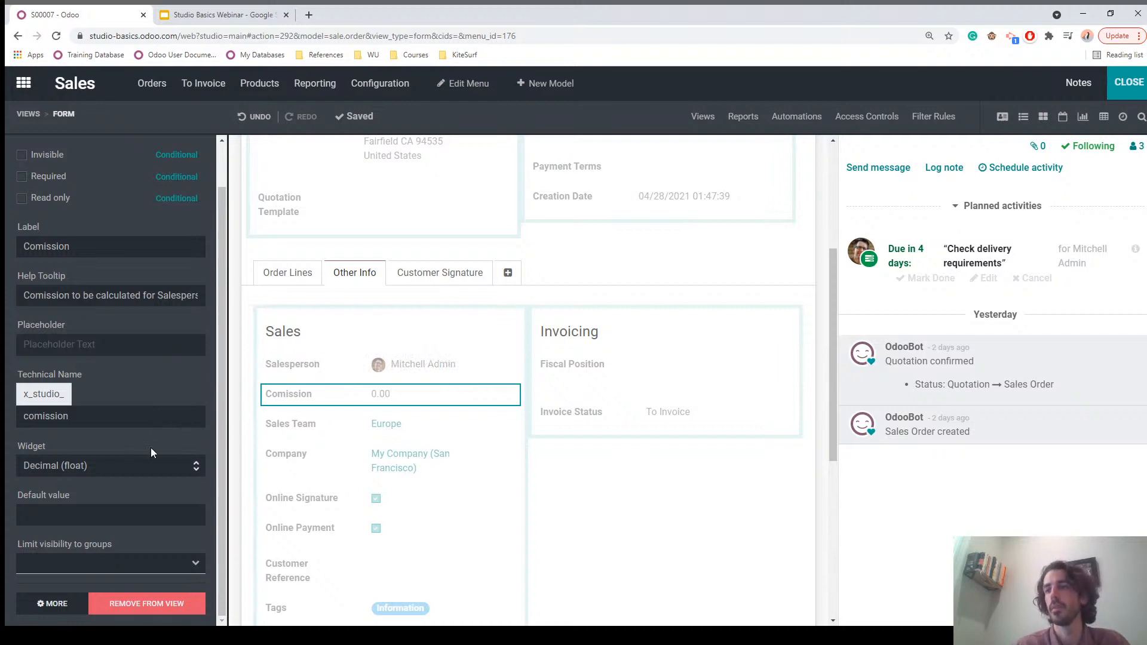
Step: Exit Studio, note S00007's total 17,228.15 in Order Lines, and edit the order from Other Info
left_click(1131, 84)
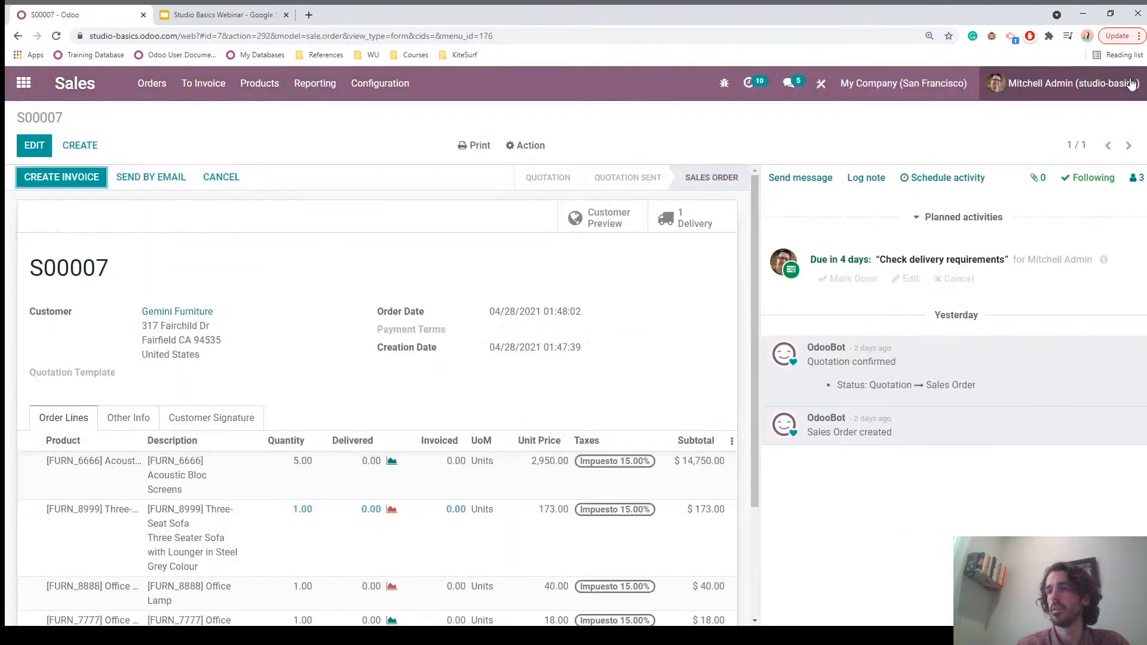
left_click(122, 423)
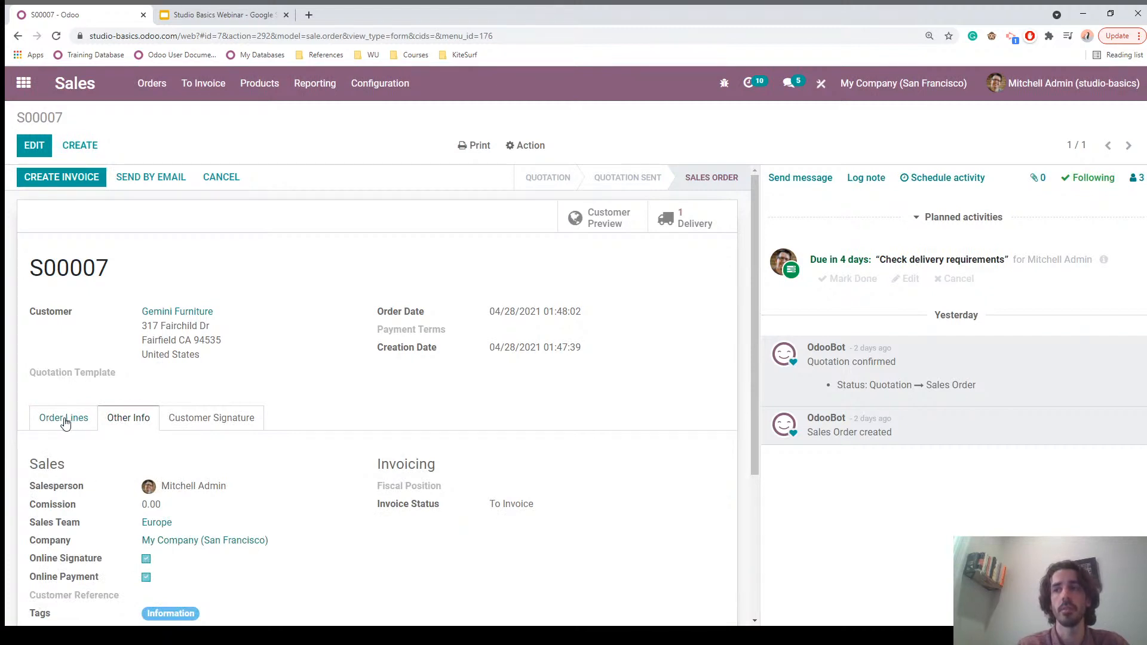
left_click(65, 419)
scroll(624, 439, "down", 2)
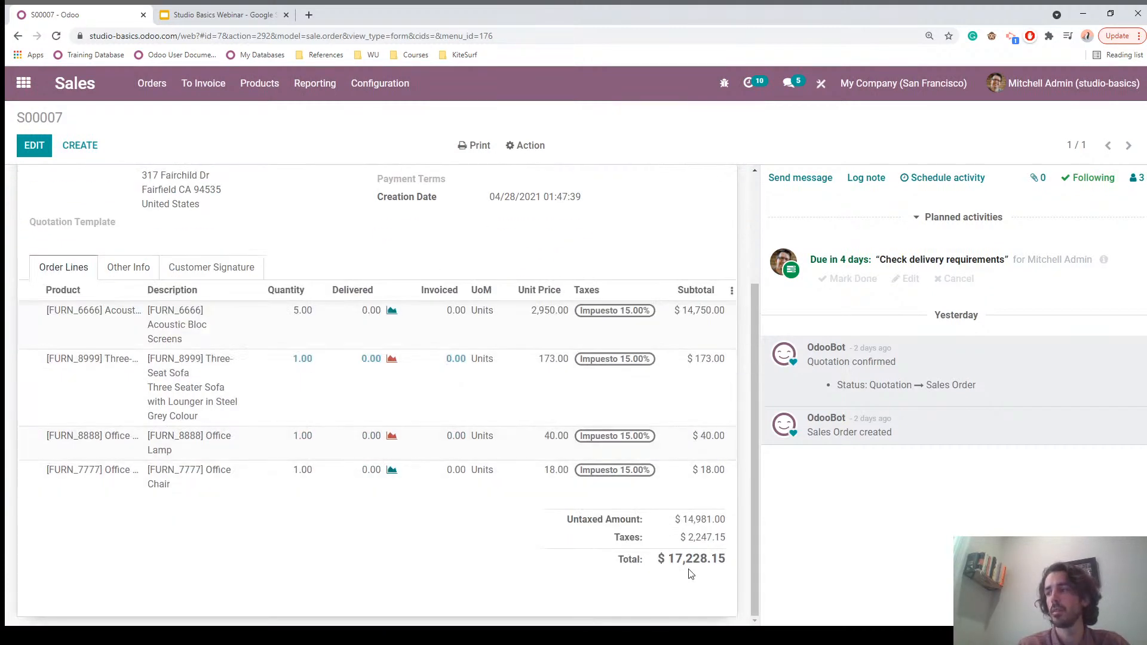
left_click_drag(671, 561, 726, 561)
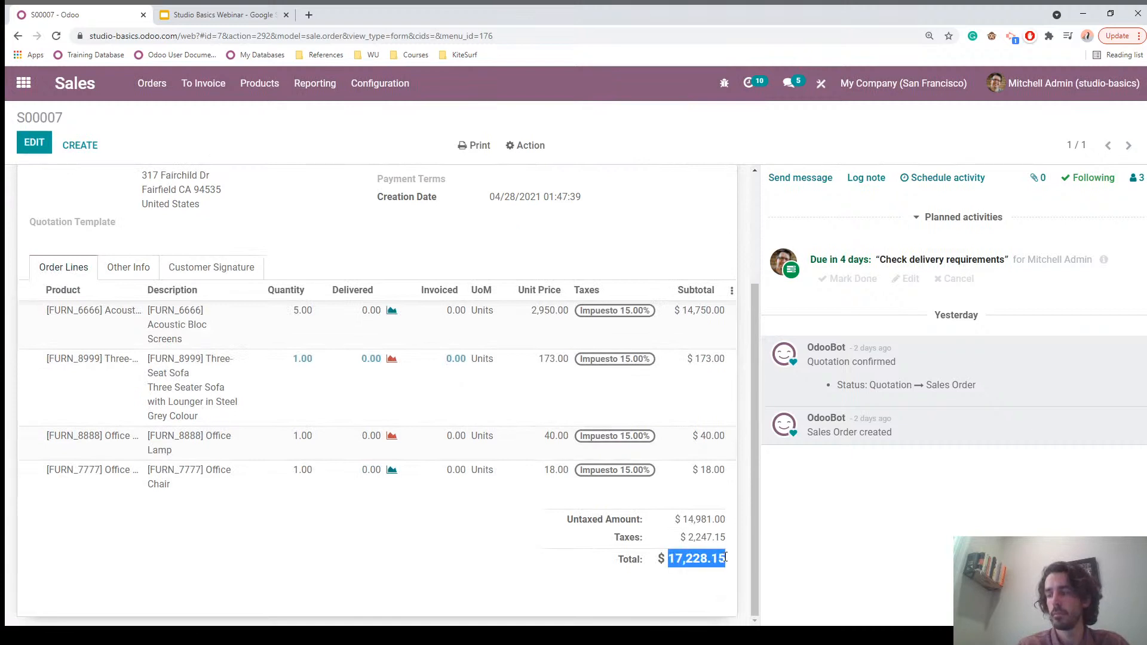
left_click(125, 268)
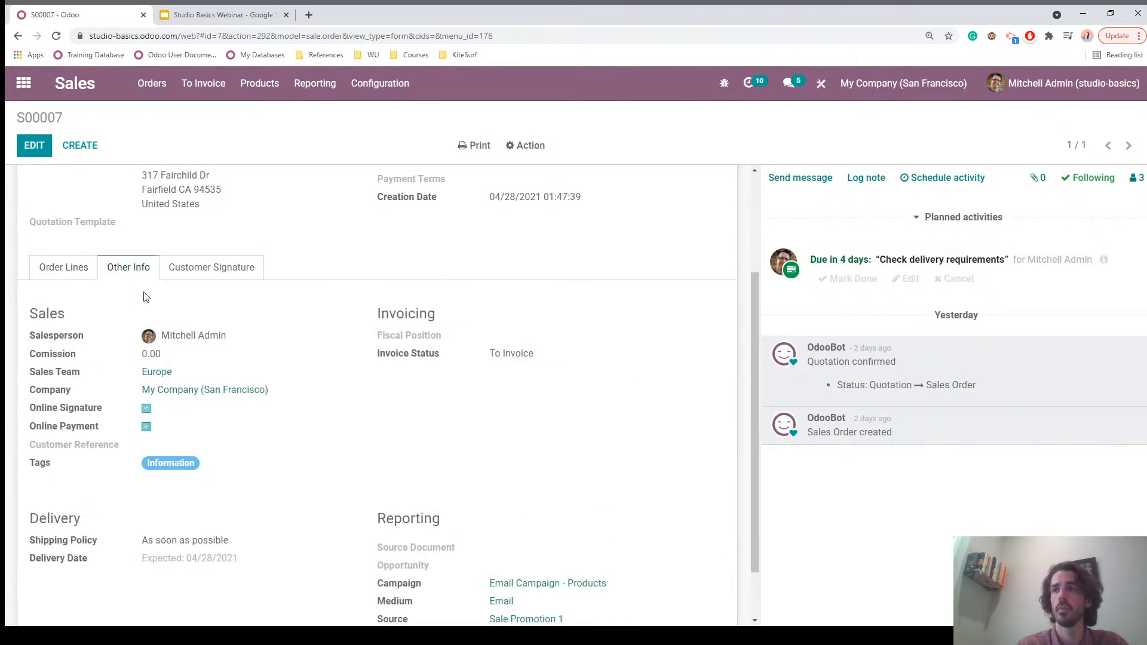
left_click(27, 145)
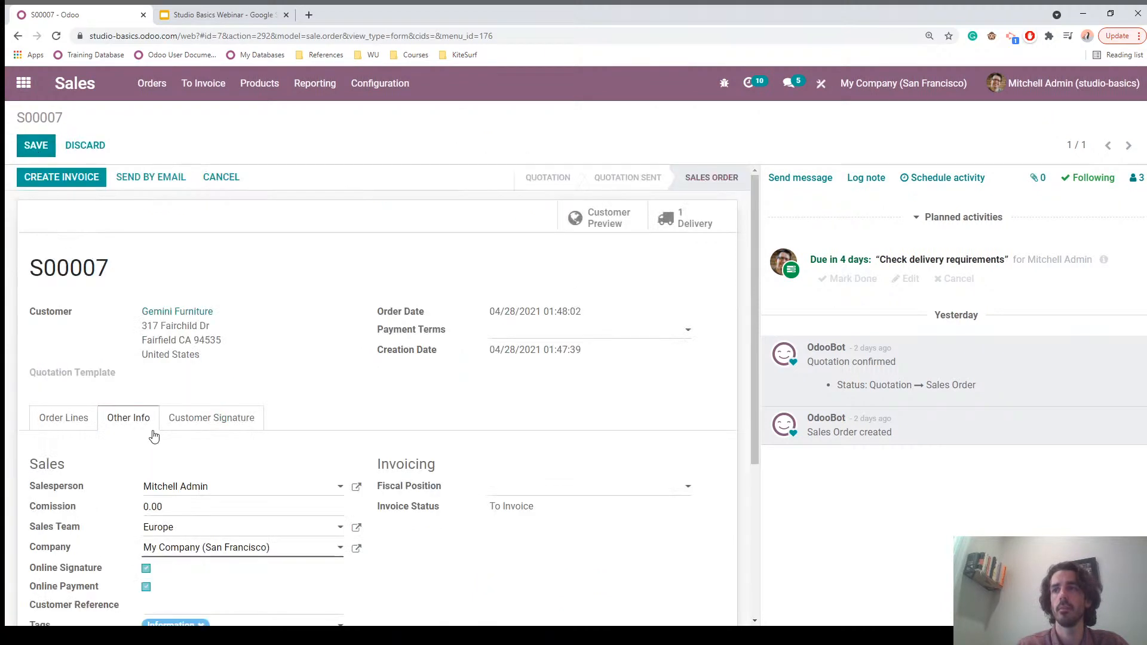
Step: Enter =17,228.15*0.05 as the Comission (861.41), save S00007, and return to Quotations
left_click(179, 387)
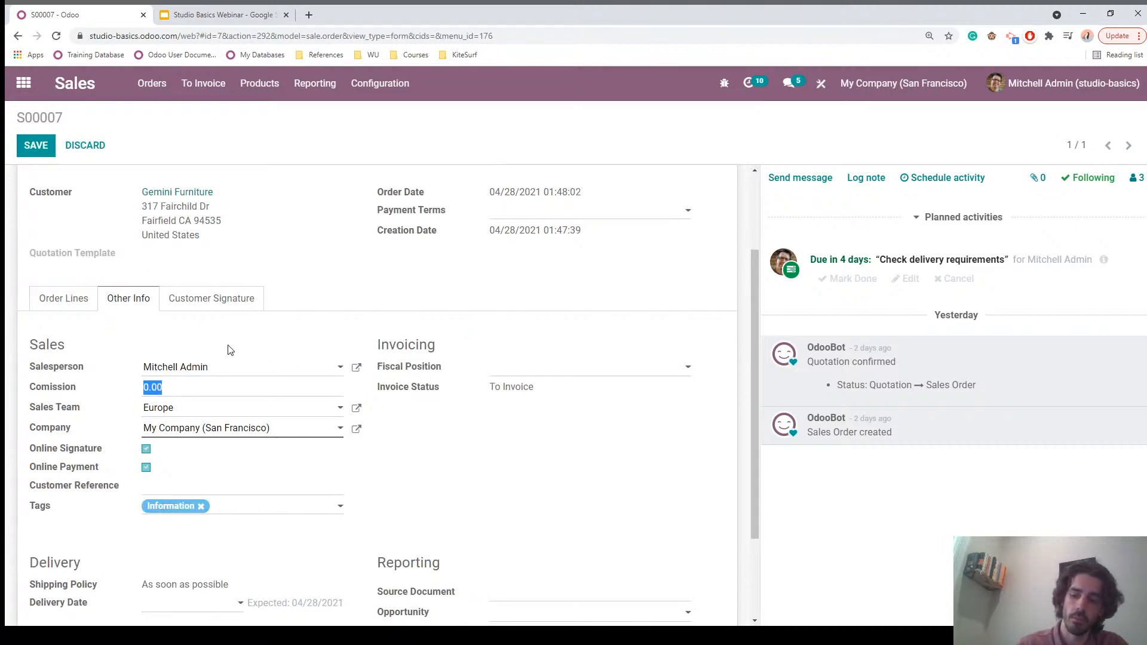
type("=17,228.15")
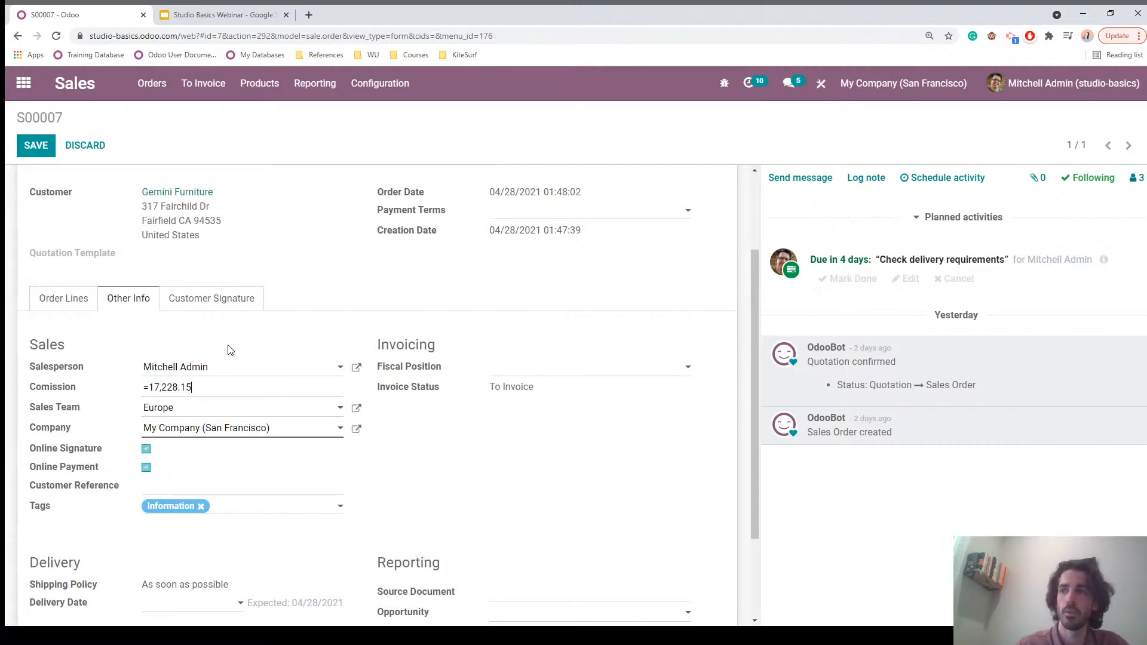
type("*0.05")
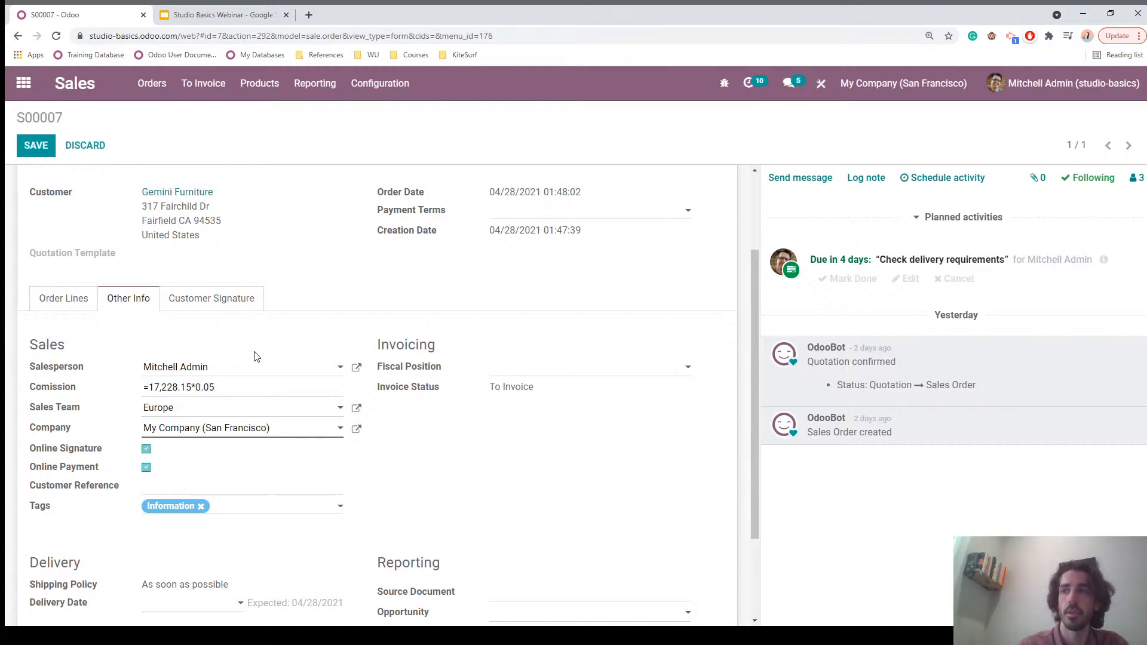
left_click(259, 339)
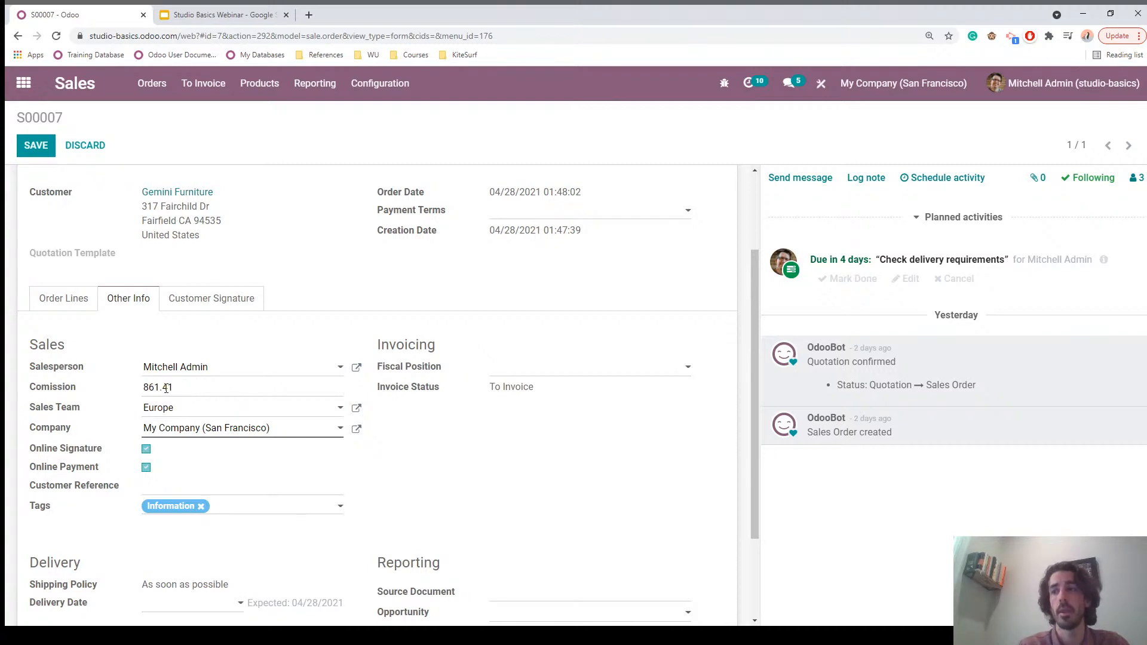
left_click(31, 149)
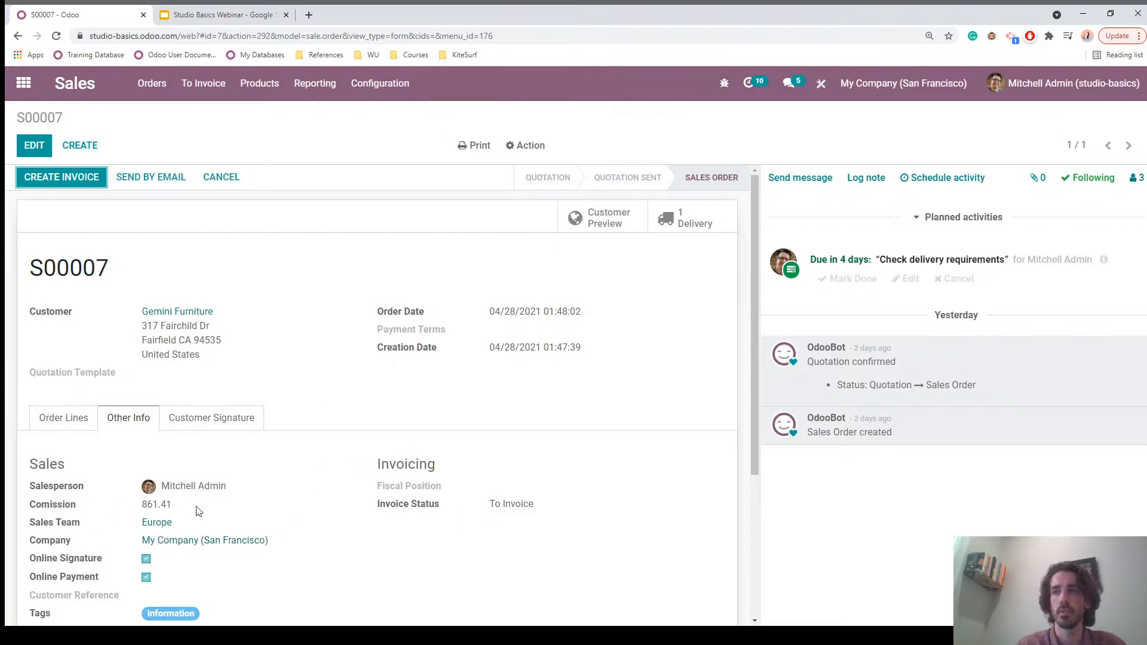
left_click(69, 83)
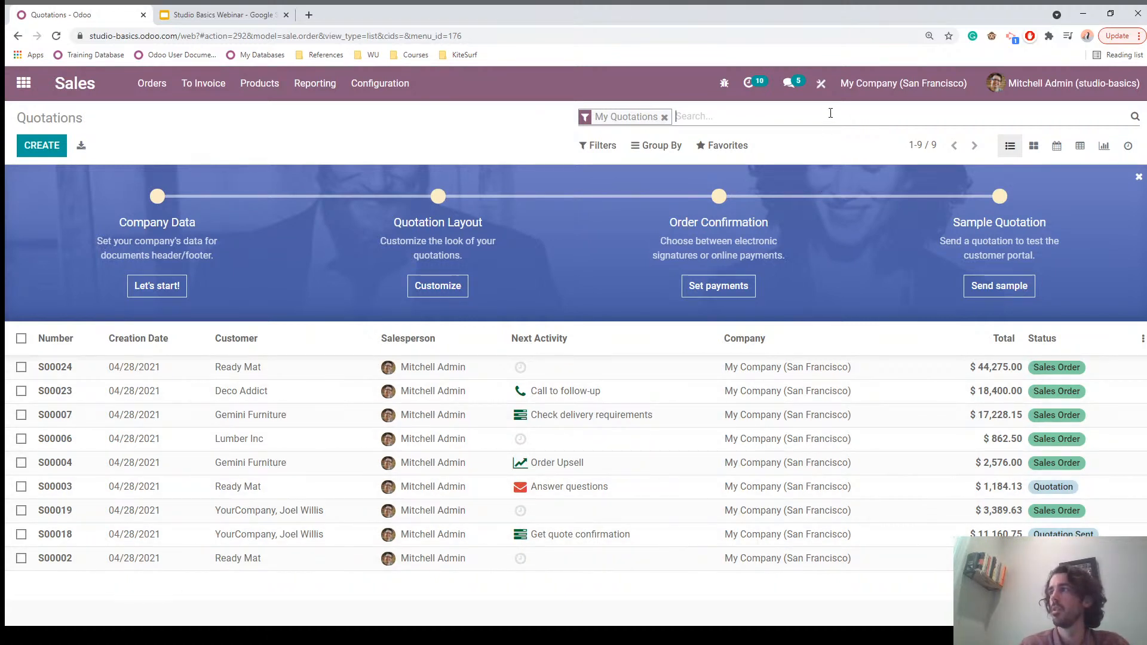
Step: In Studio, find the existing Comission field and drop it into the quotations list after Salesperson
left_click(822, 87)
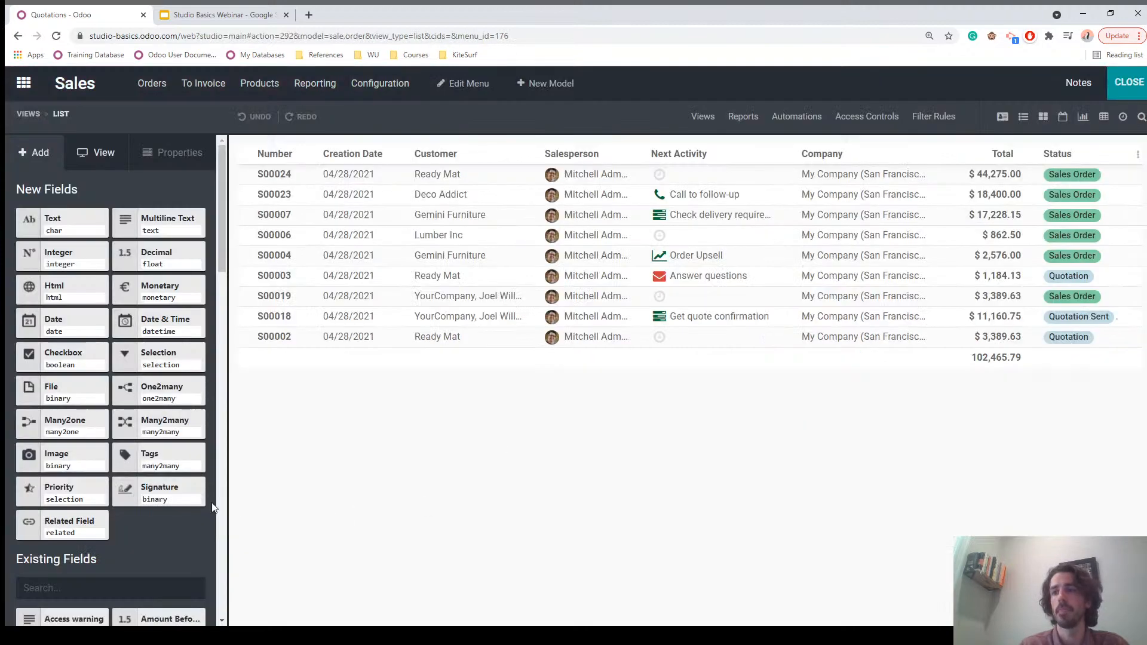
scroll(192, 510, "down", 4)
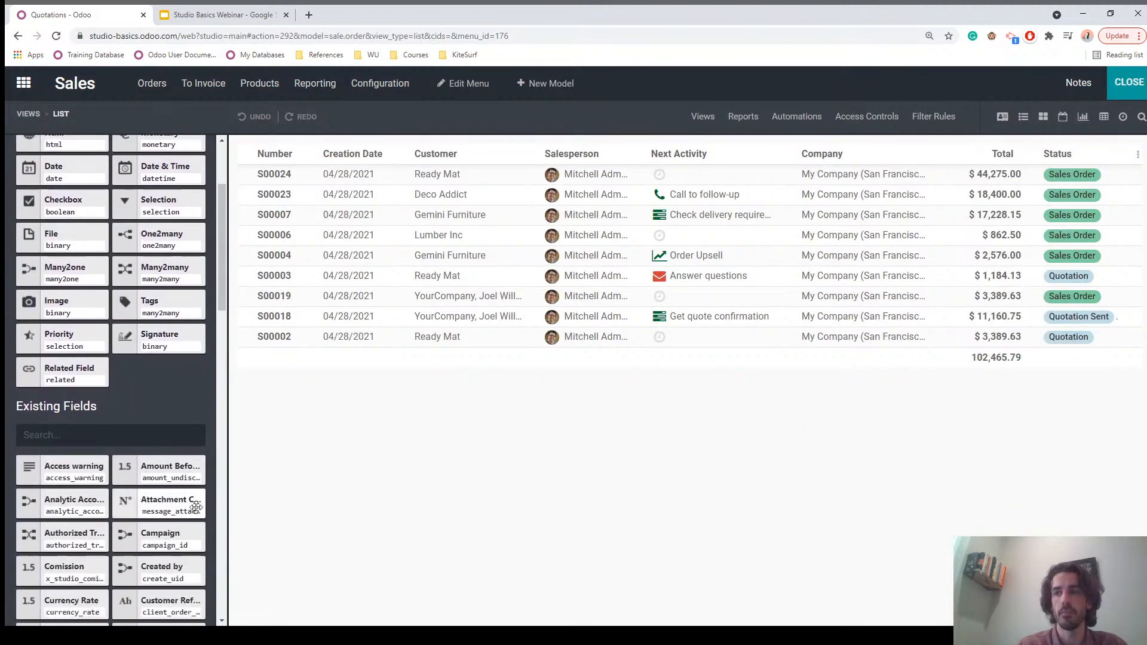
left_click(78, 348)
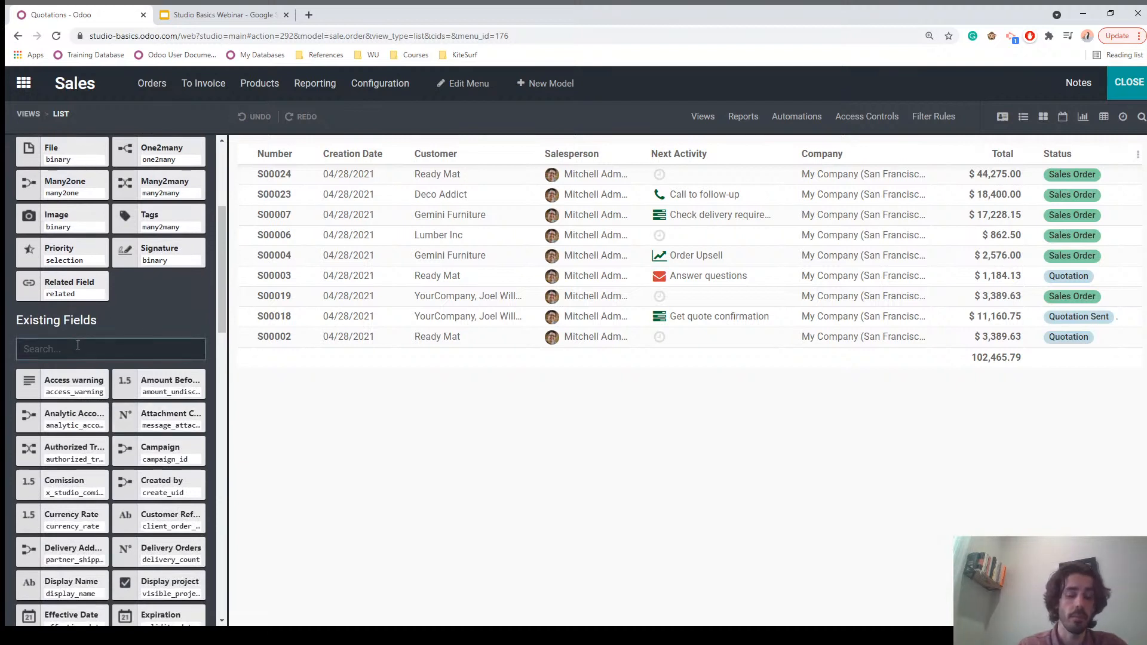
type("coms")
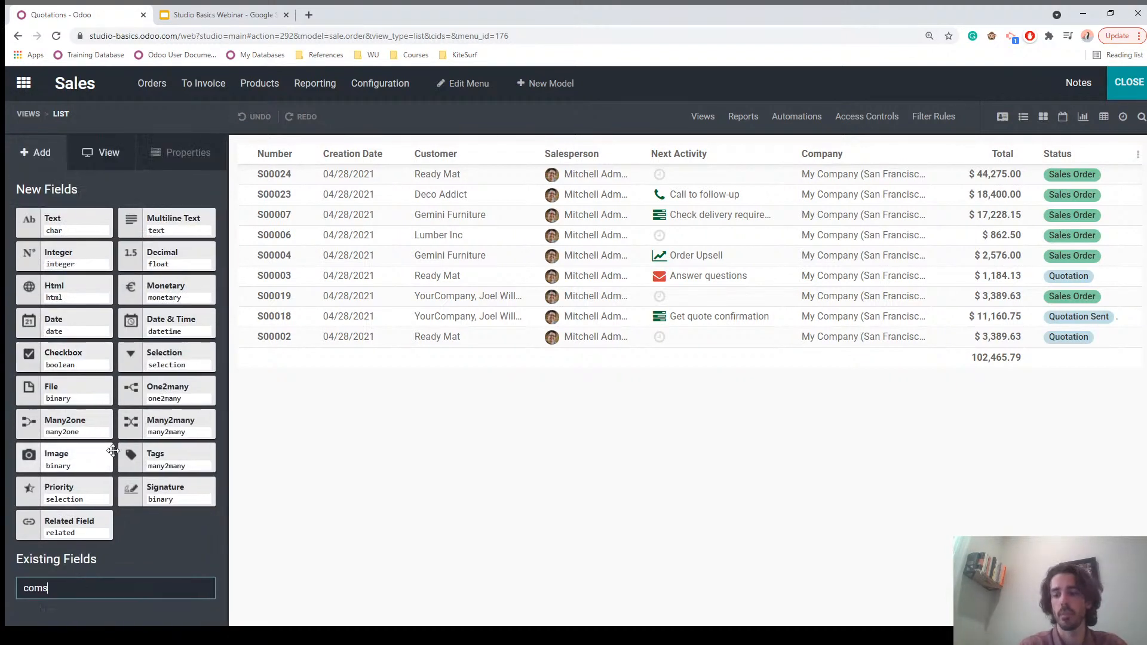
key("BackSpace")
type("is")
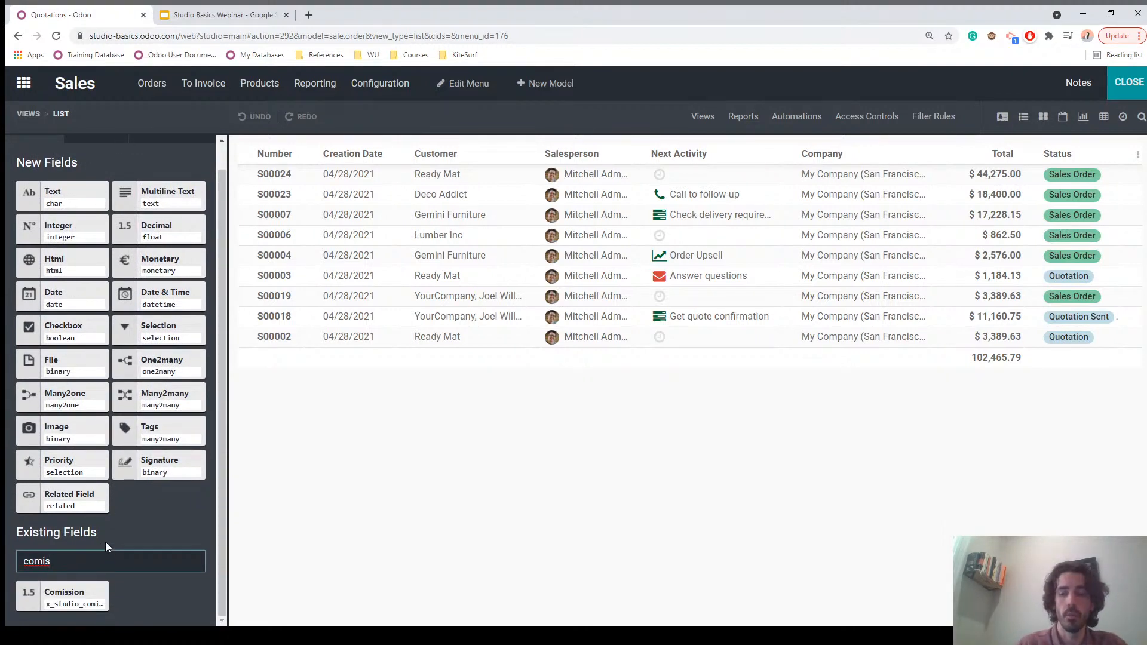
key("BackSpace")
key("BackSpace")
key("BackSpace")
key("BackSpace")
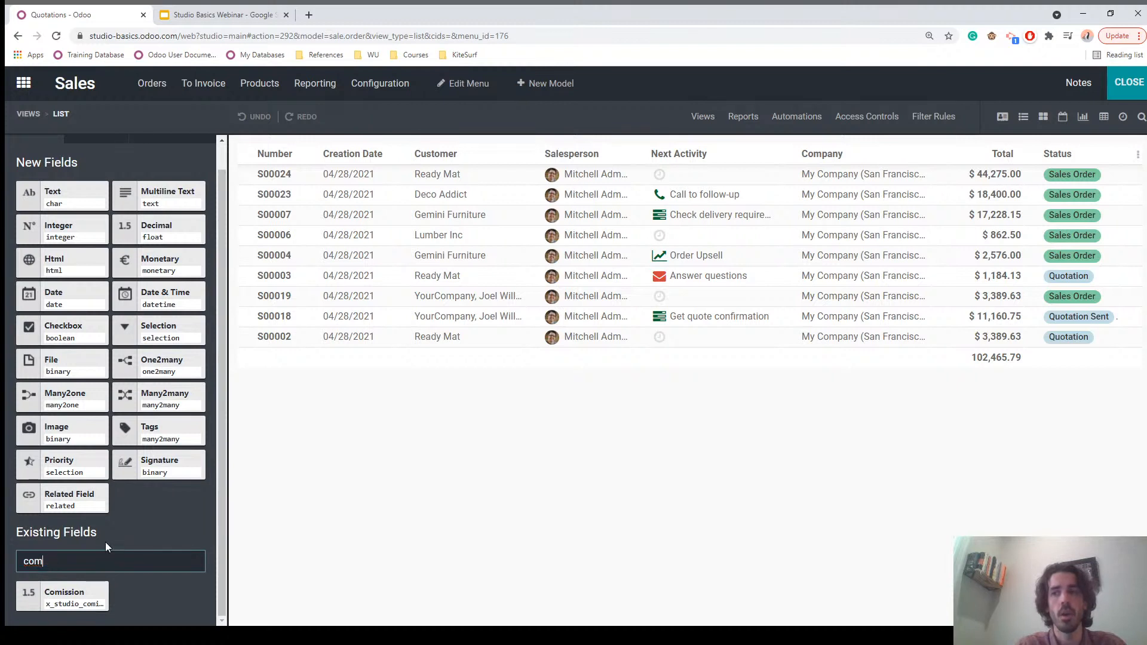
key("BackSpace")
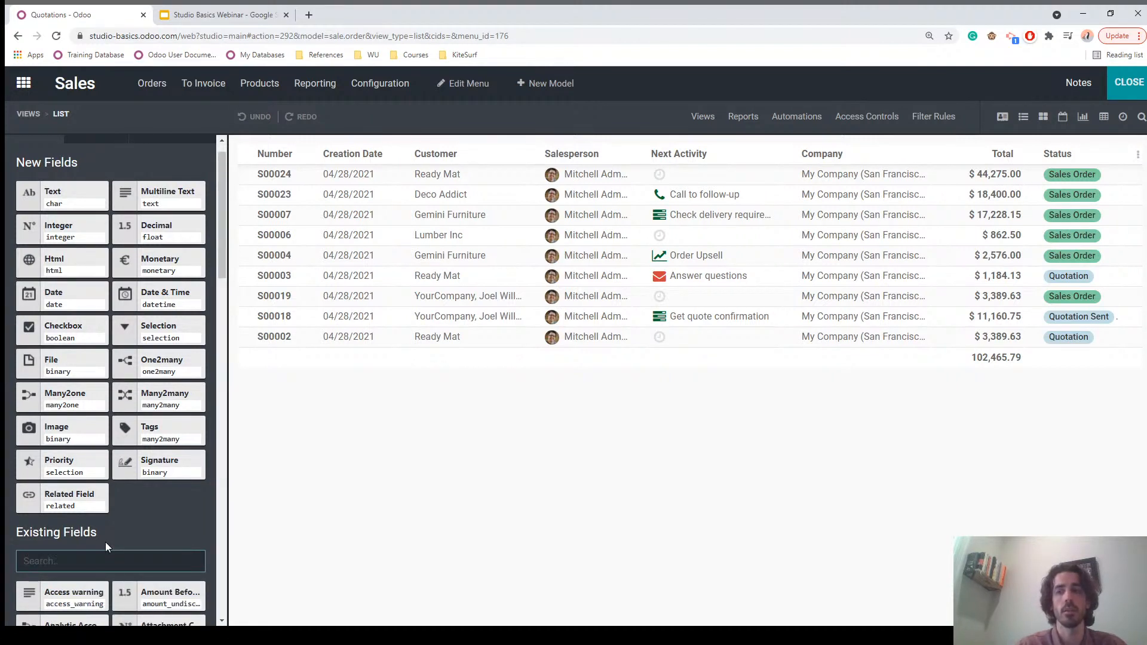
scroll(117, 526, "down", 5)
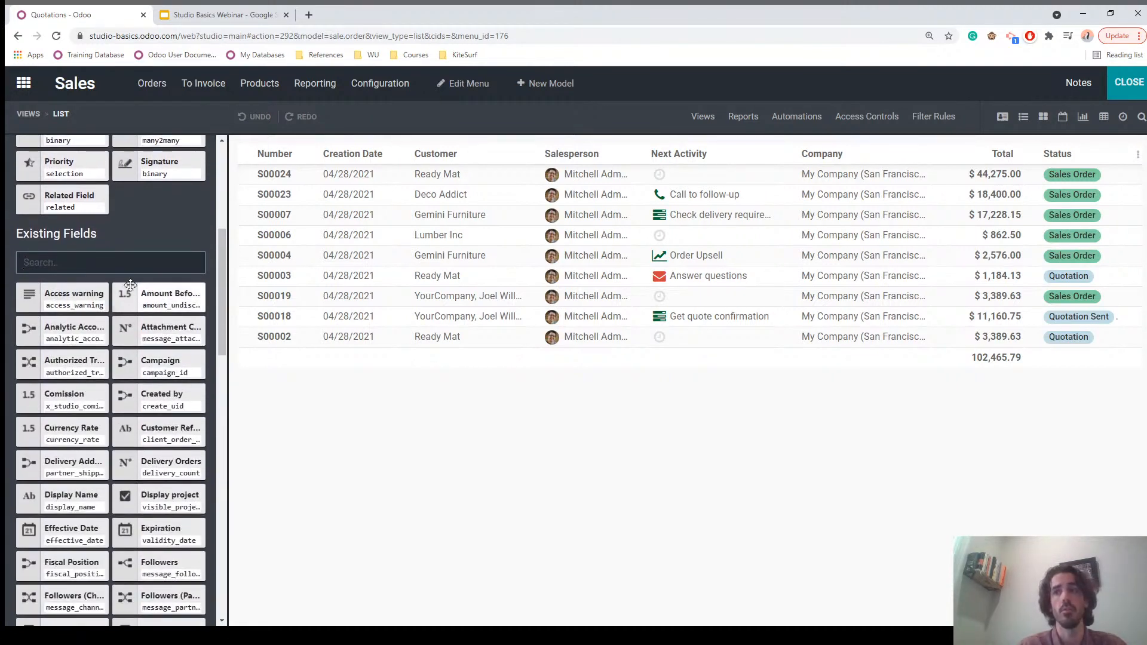
type("x")
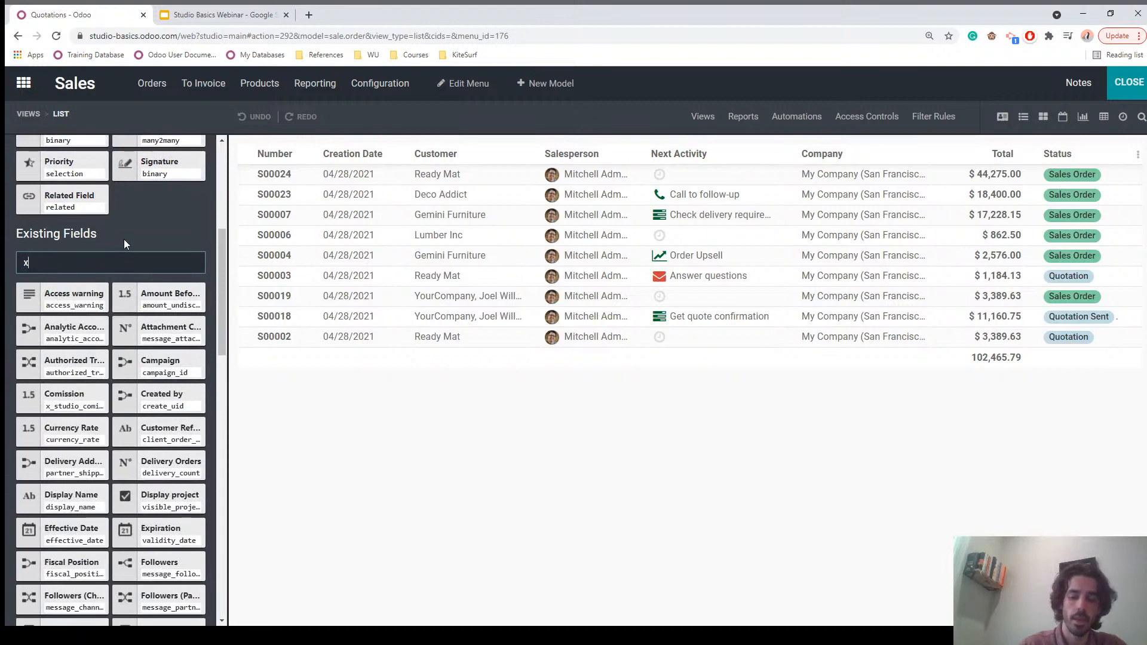
type("_stud")
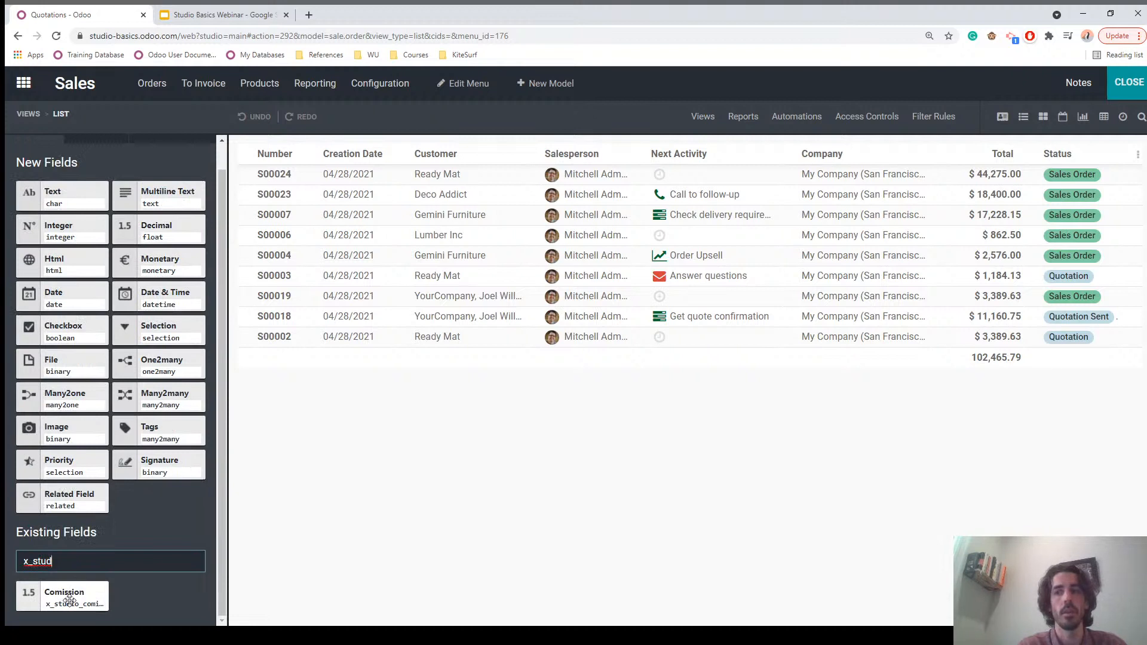
left_click_drag(44, 598, 639, 166)
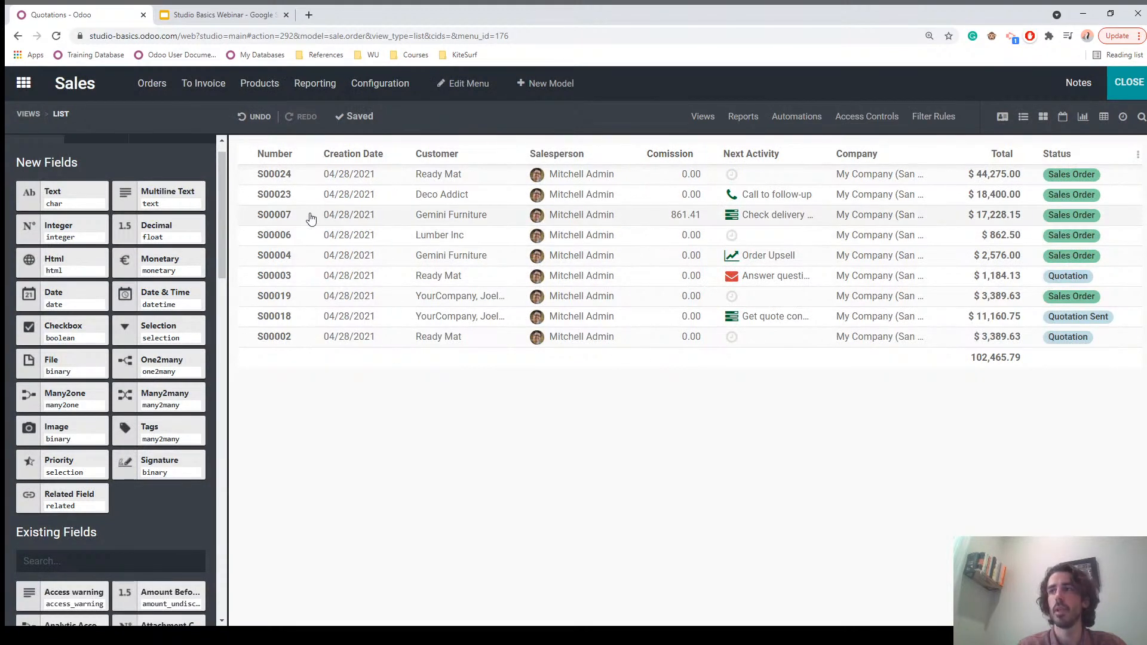
left_click(1128, 87)
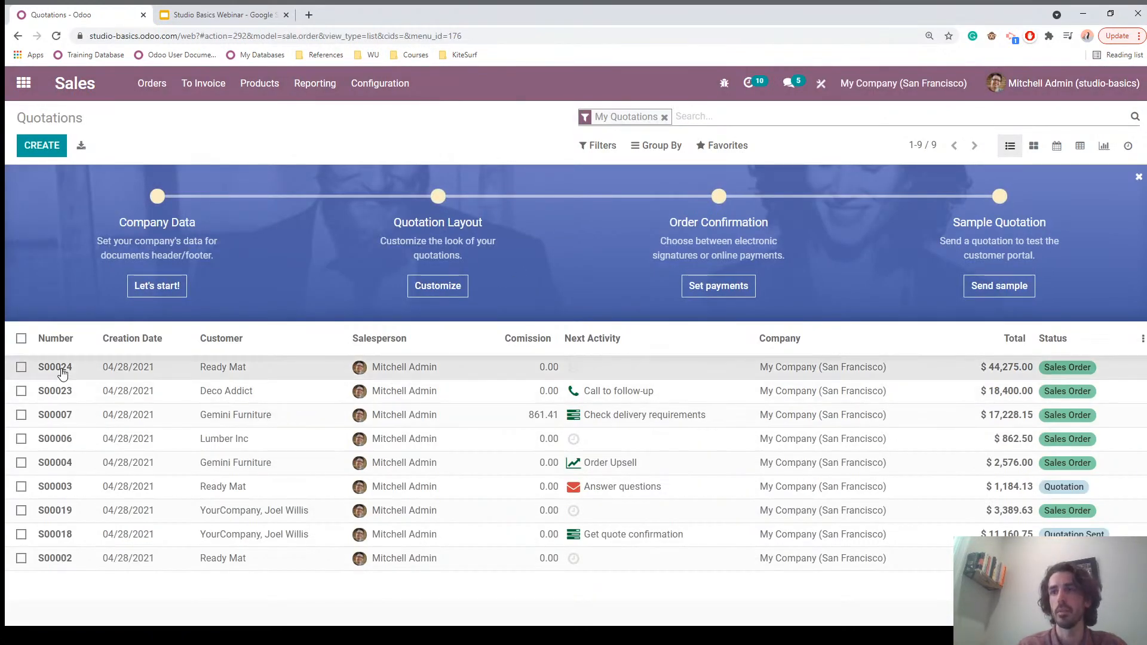
Step: Set the Comission on order S00024 to 200 in Other Info and save it
left_click(93, 374)
left_click(37, 148)
left_click(124, 420)
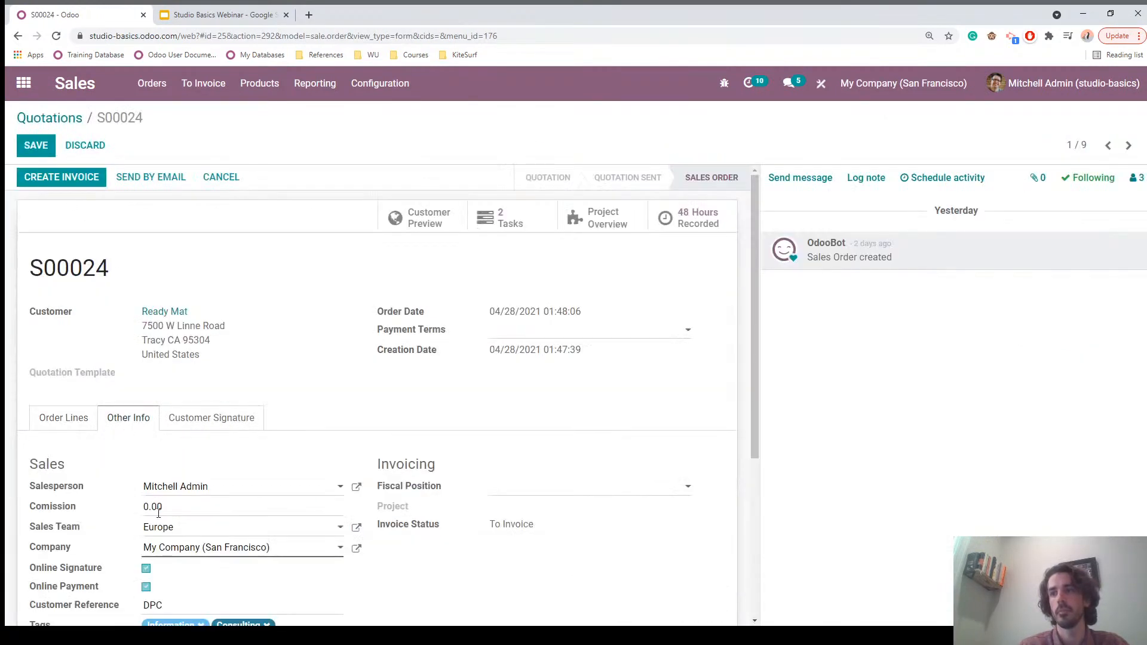
left_click(171, 512)
type("200")
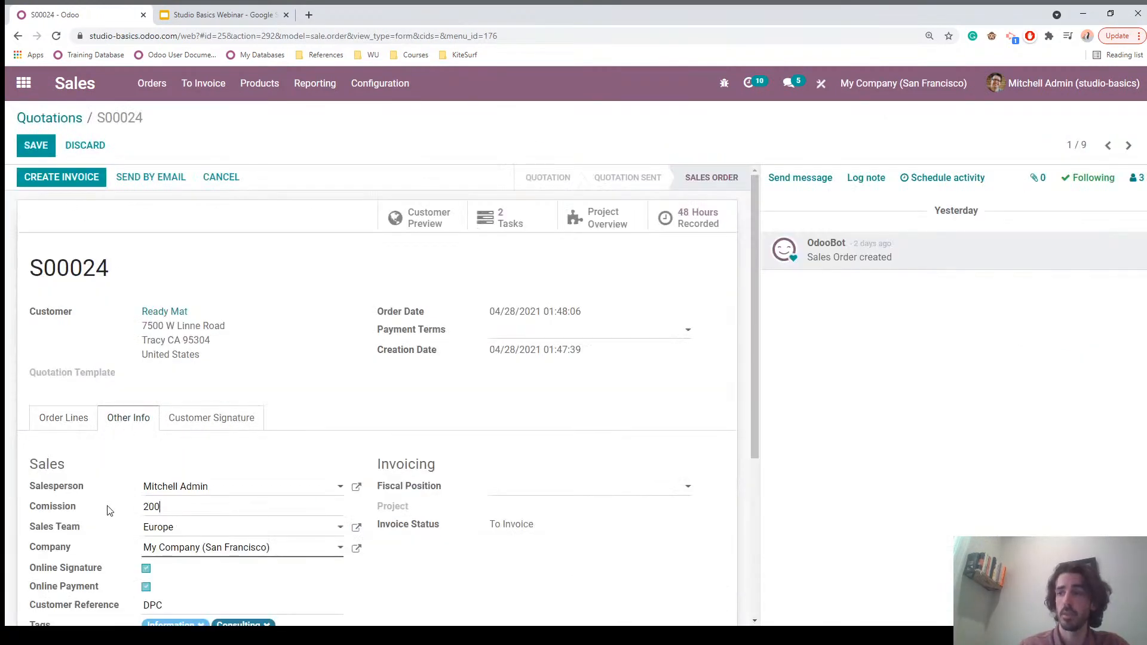
left_click(53, 156)
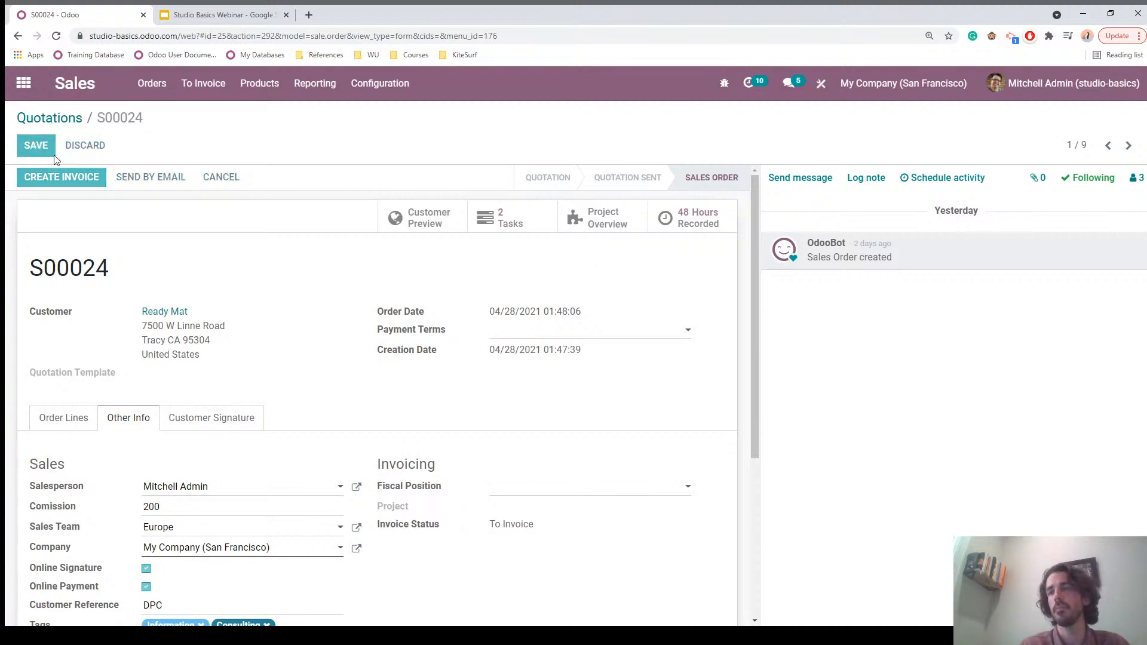
left_click(44, 119)
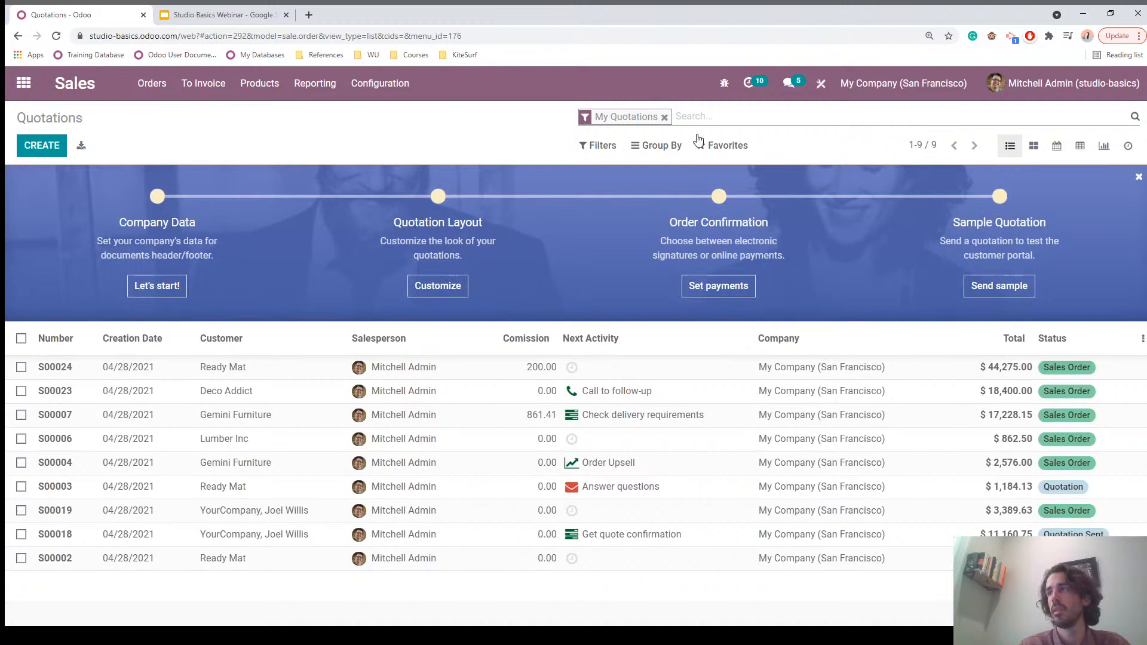
Step: Remove the My Quotations filter and save a Comission of 600 on order S00022
left_click(664, 118)
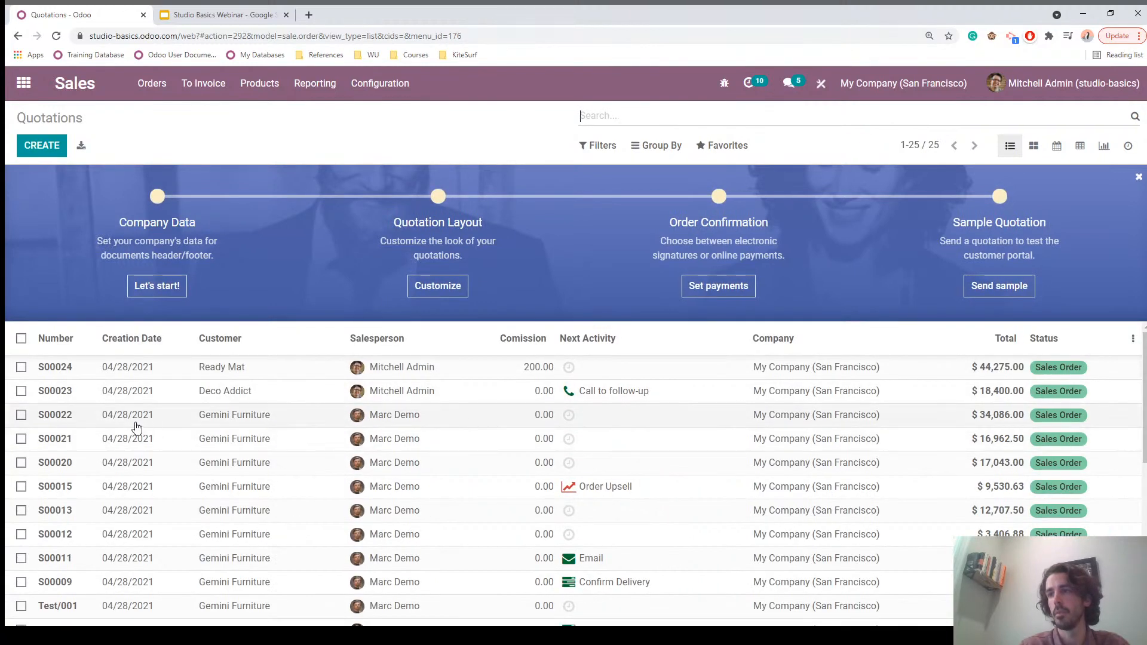
left_click(417, 419)
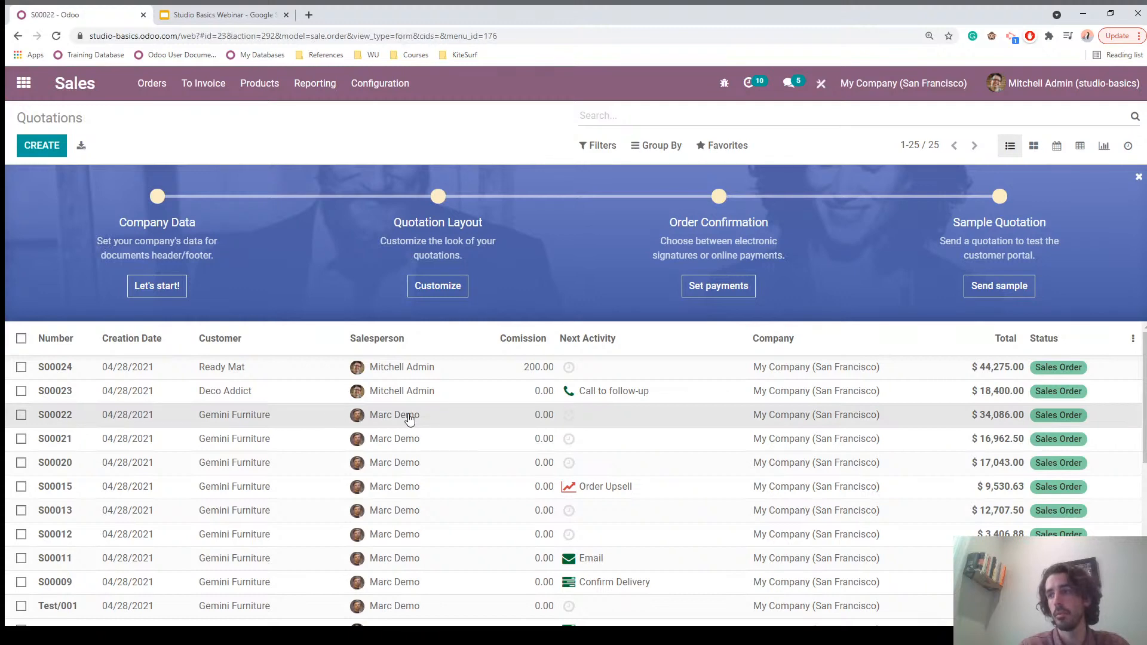
left_click(36, 146)
left_click(194, 508)
type("600")
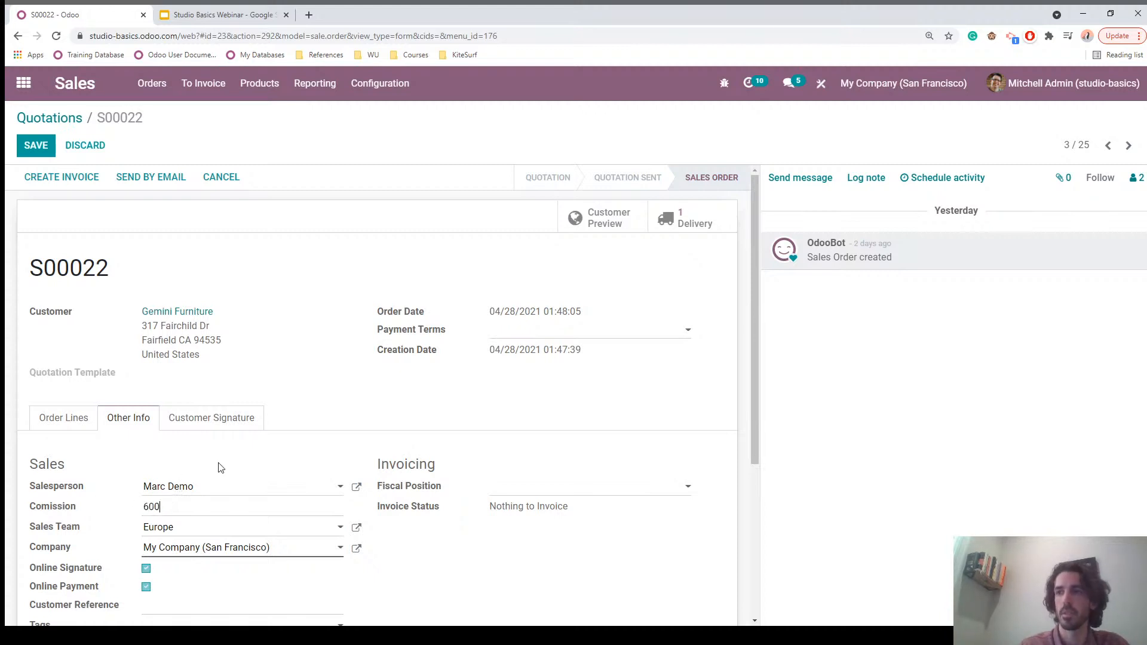
left_click(36, 146)
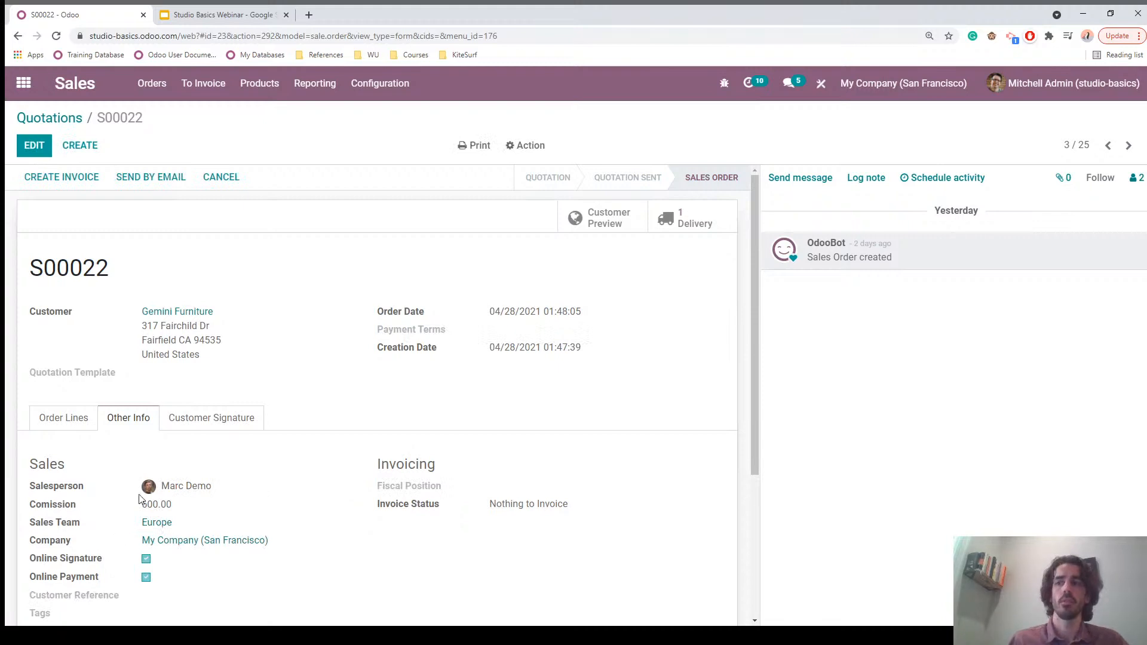
left_click(50, 120)
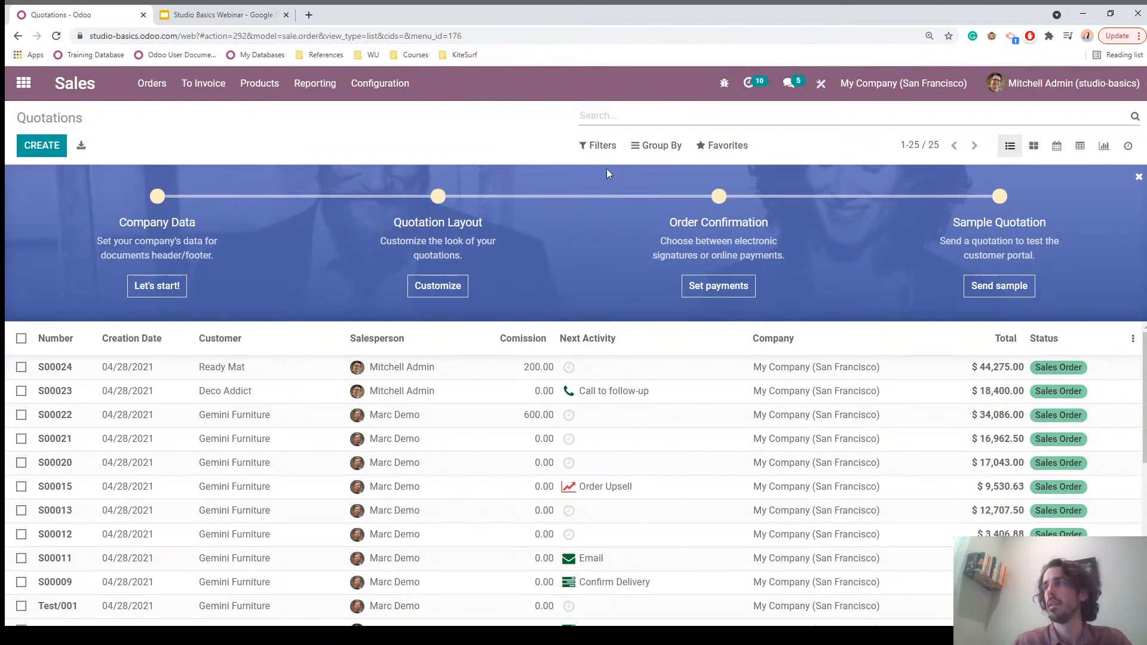
Step: Group the quotations by Salesperson and expand the salesperson group holding nine orders
left_click(661, 148)
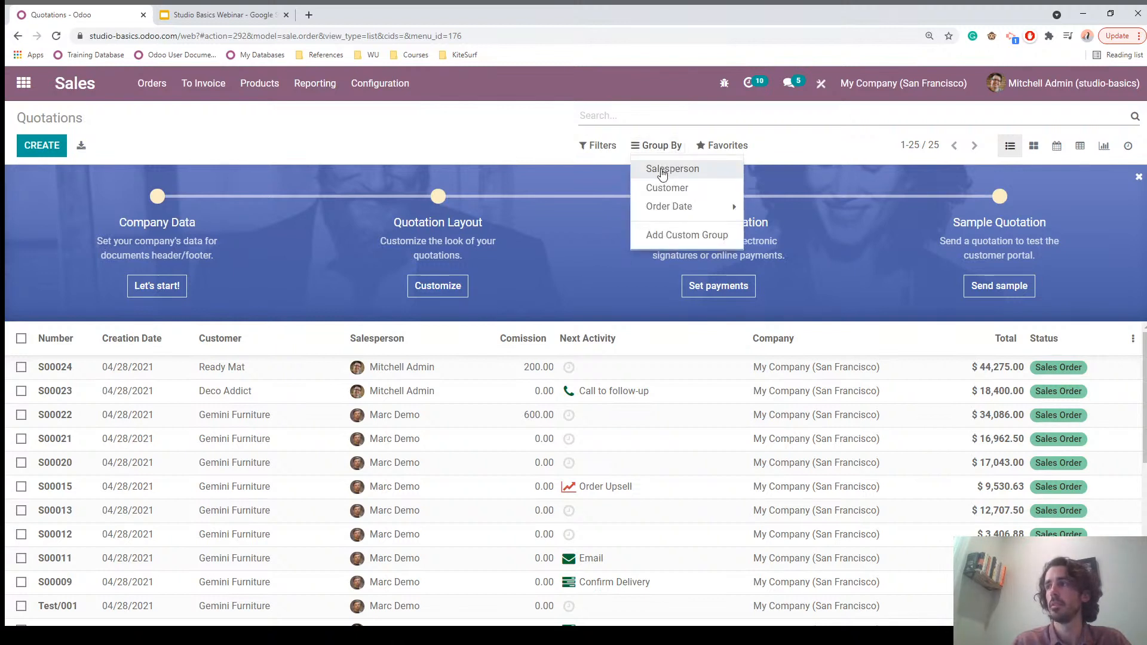
left_click(661, 172)
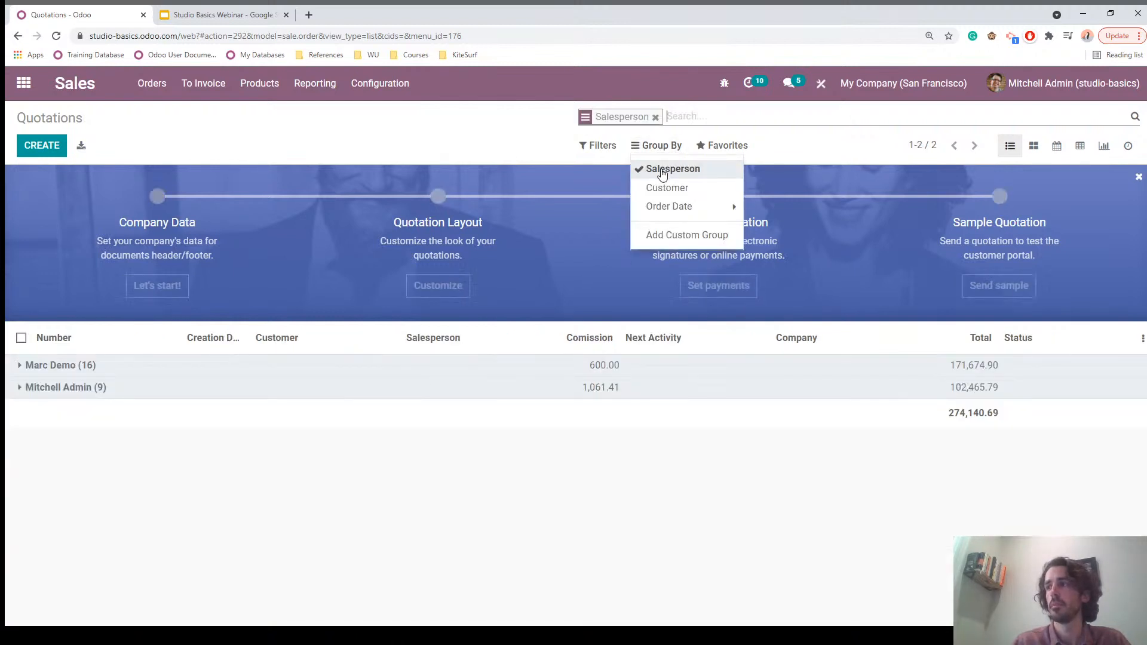
left_click(523, 482)
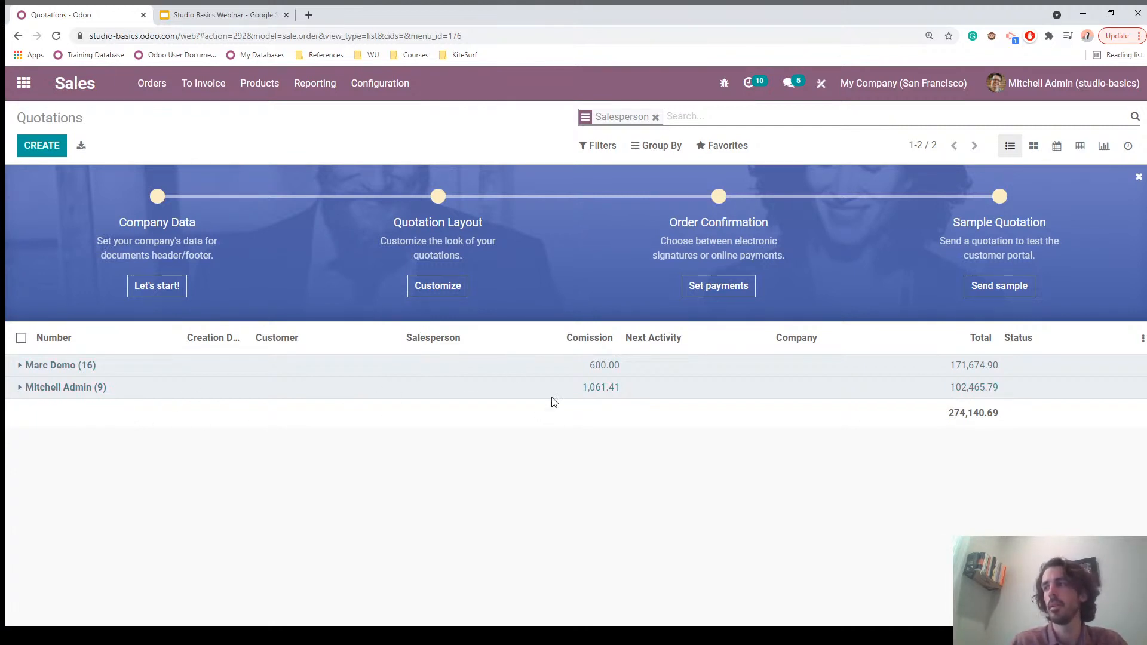
left_click(50, 389)
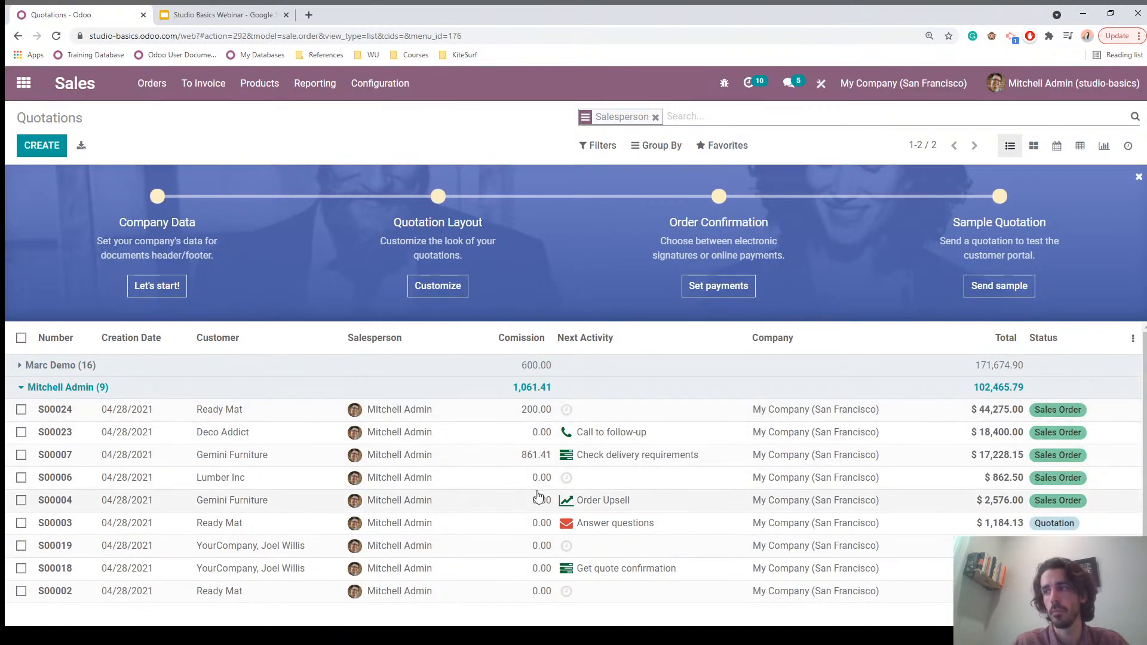
Step: Add a custom filter Comission greater than 800, leaving only S00007
left_click(598, 146)
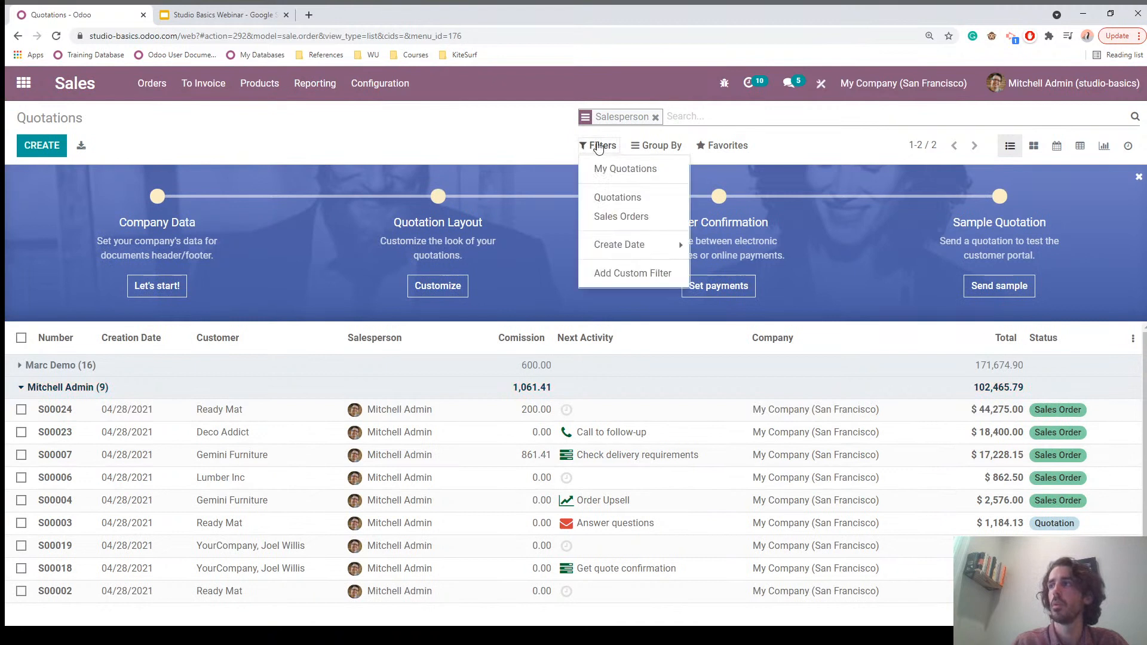
left_click(625, 273)
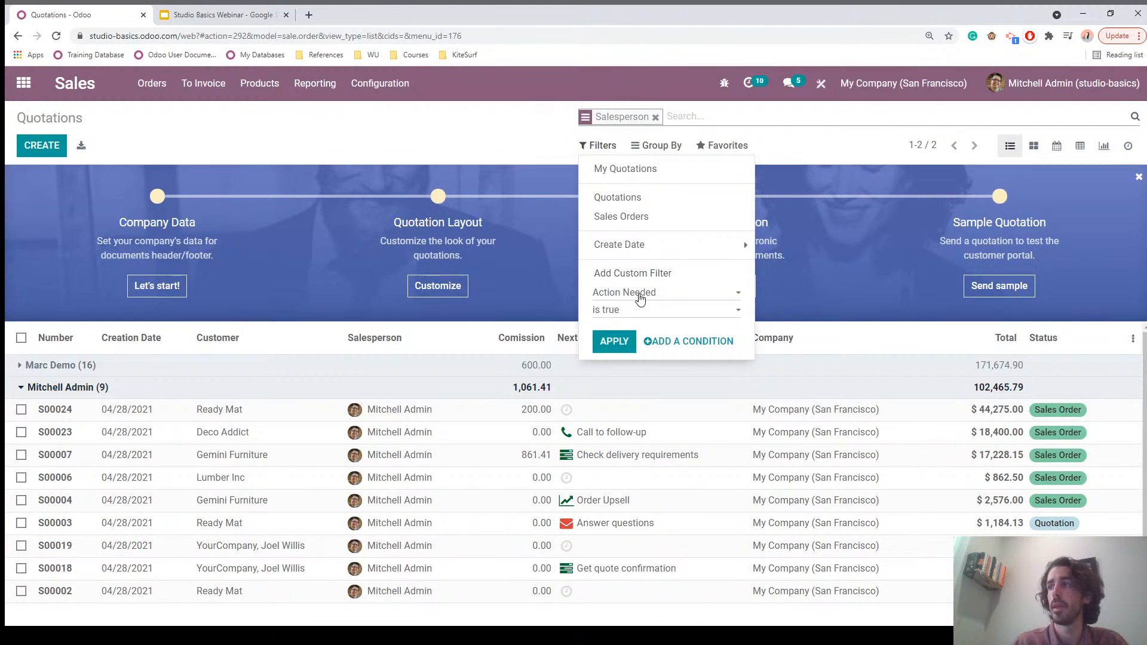
left_click(623, 434)
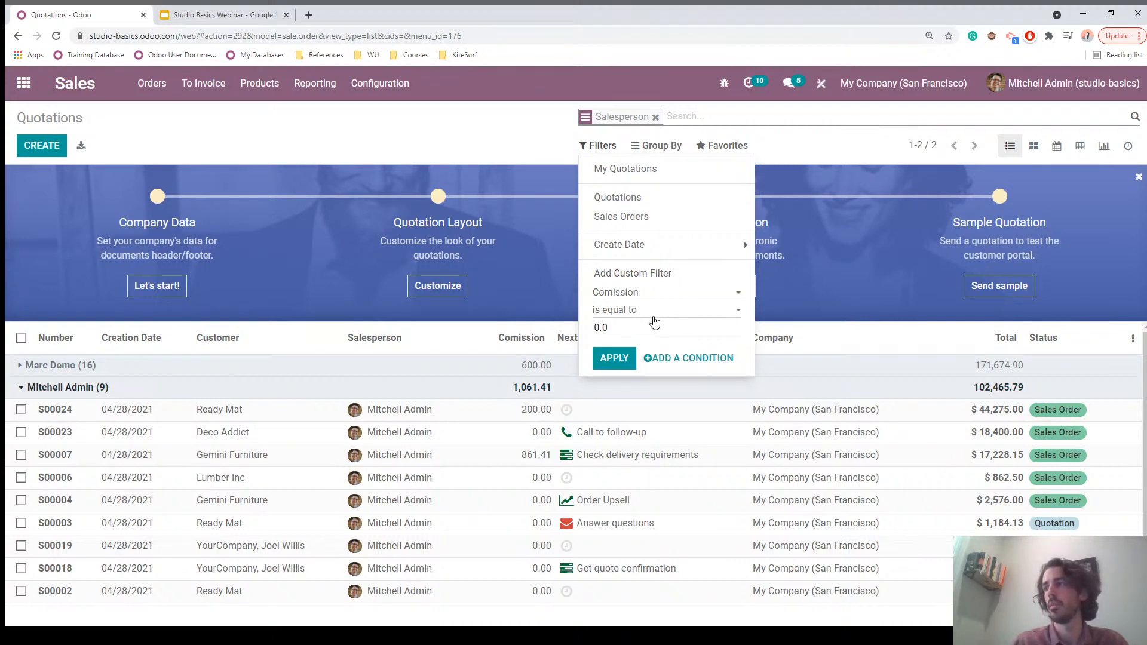
left_click(663, 310)
left_click(637, 366)
left_click_drag(612, 328, 587, 329)
type("800")
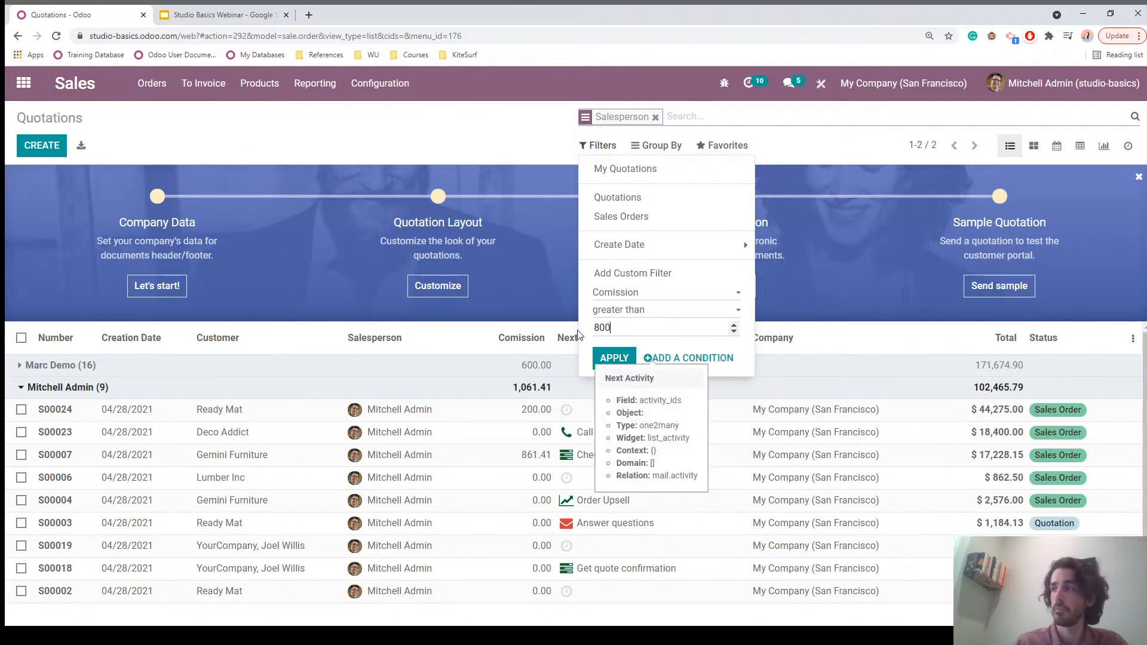
left_click(608, 361)
left_click(612, 358)
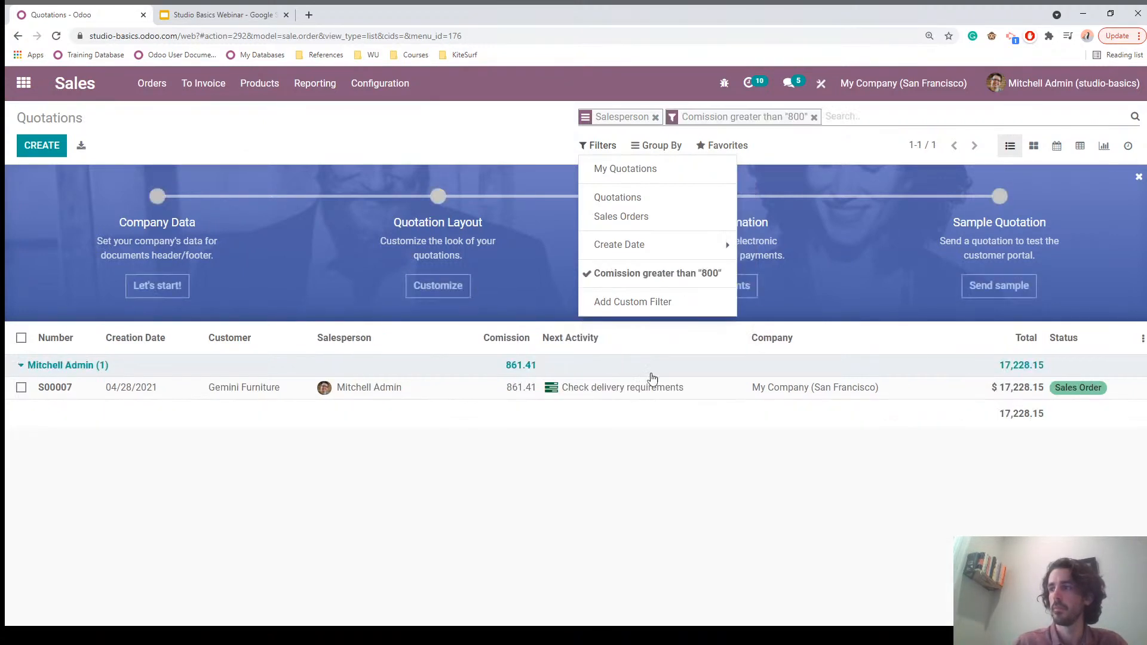
Step: Remove the Comission filter and the Salesperson grouping from the search bar
left_click(537, 465)
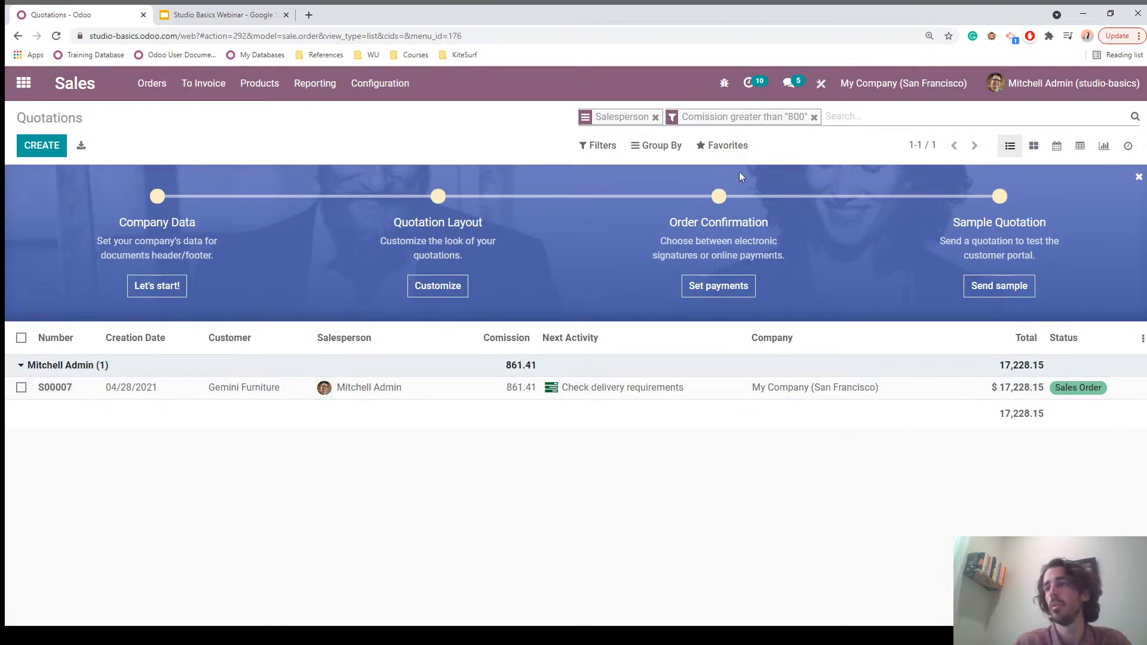
left_click(813, 117)
left_click(655, 117)
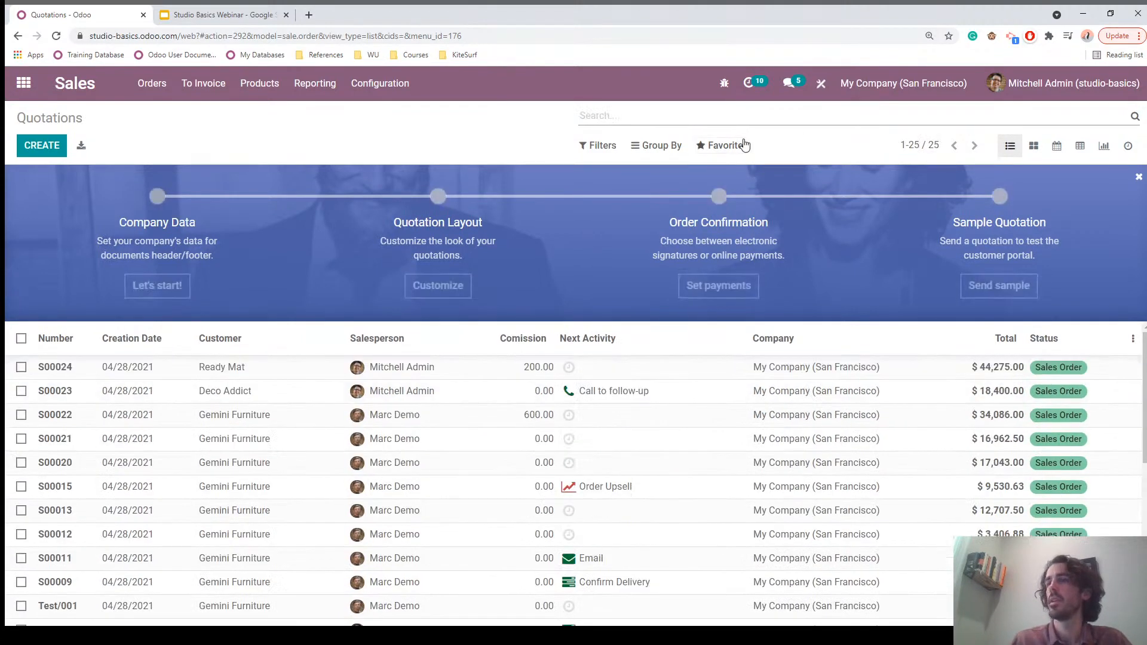
Step: Filter back to My Quotations and open order S00007
left_click(603, 145)
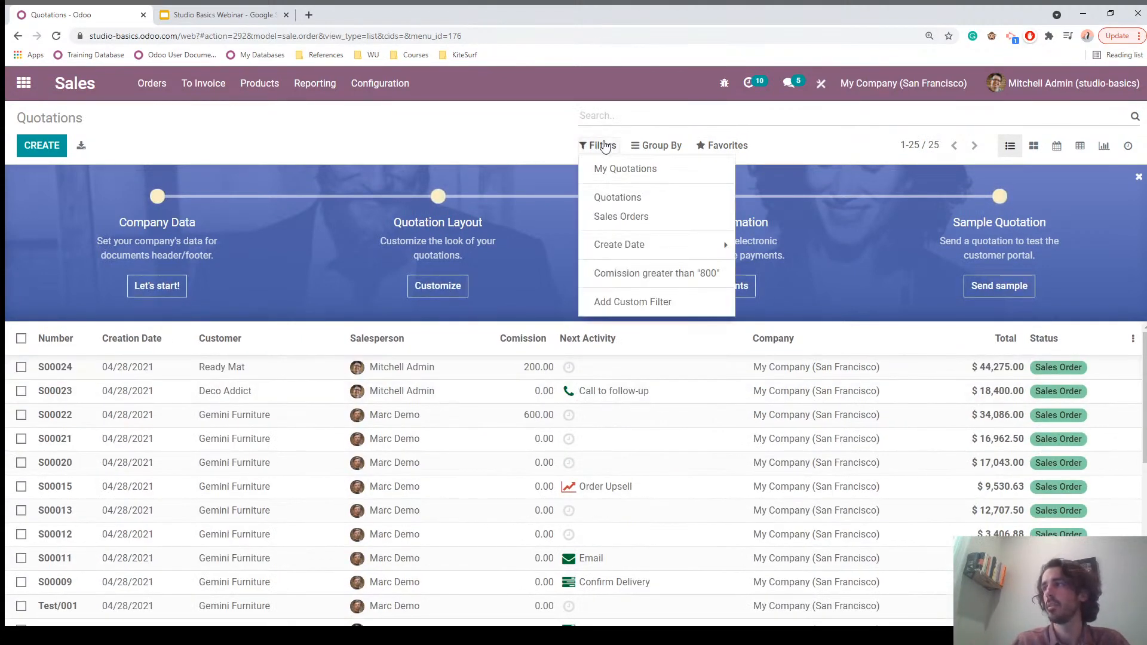
left_click(608, 170)
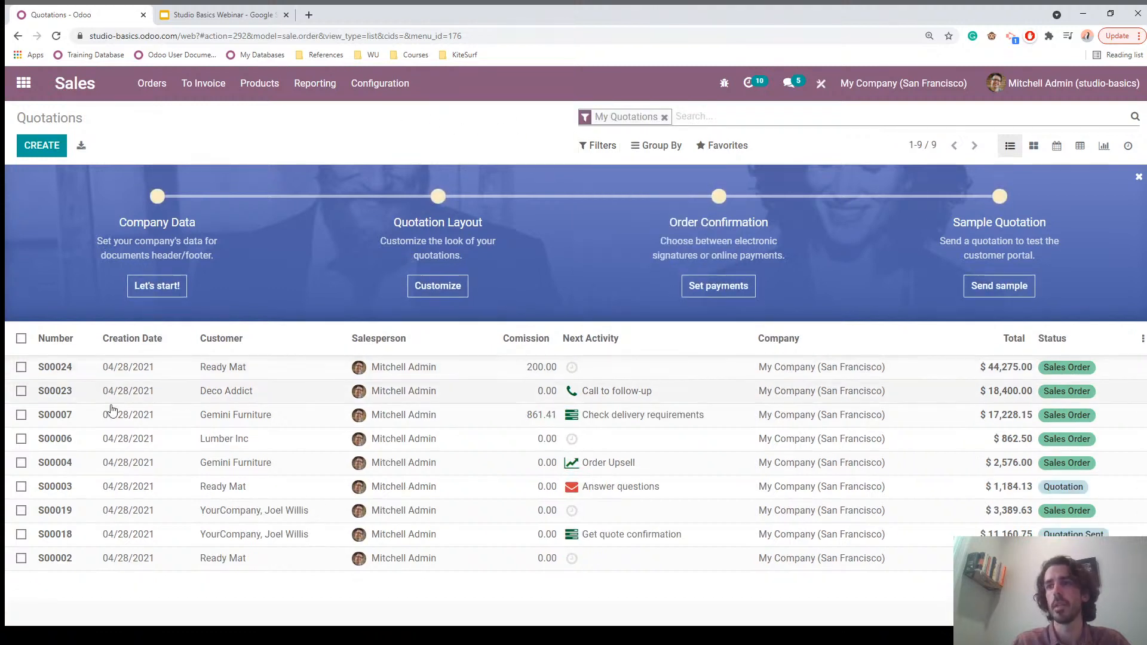
left_click(79, 420)
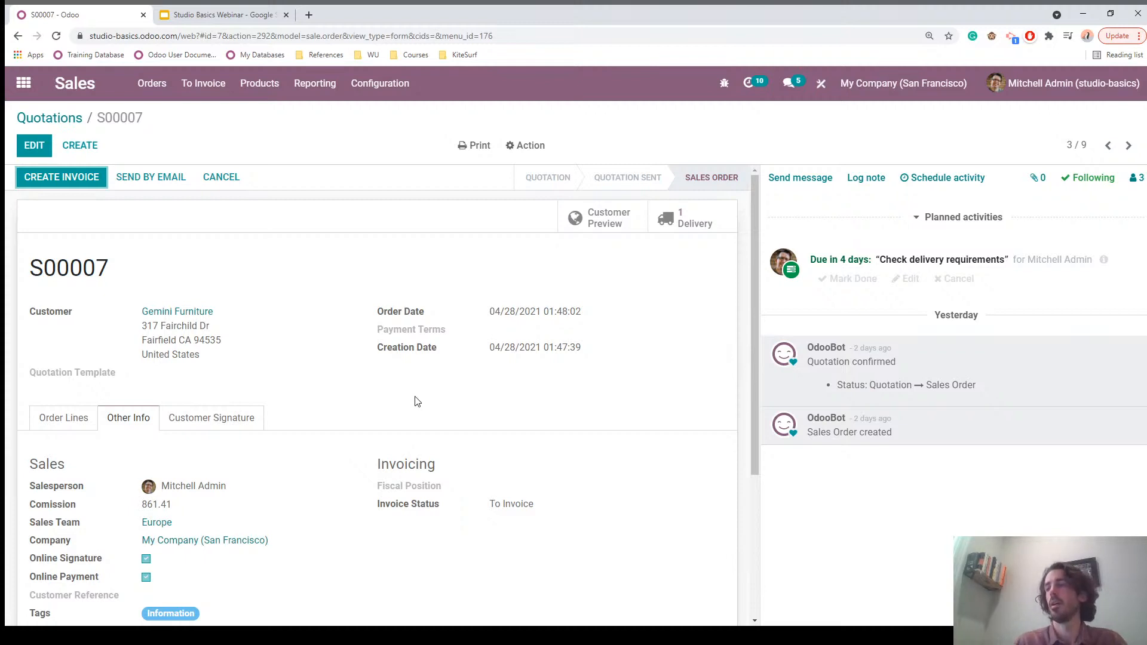
Step: Open order S00007's form in Studio at Other Info, showing the addable field types
left_click(823, 83)
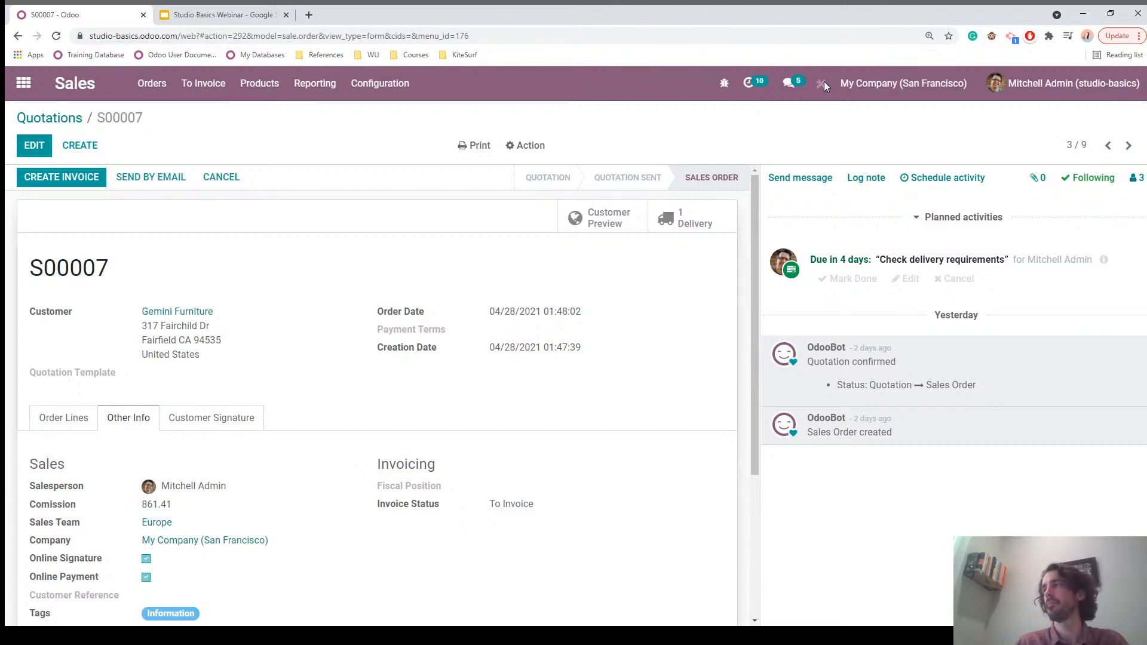
scroll(591, 367, "down", 3)
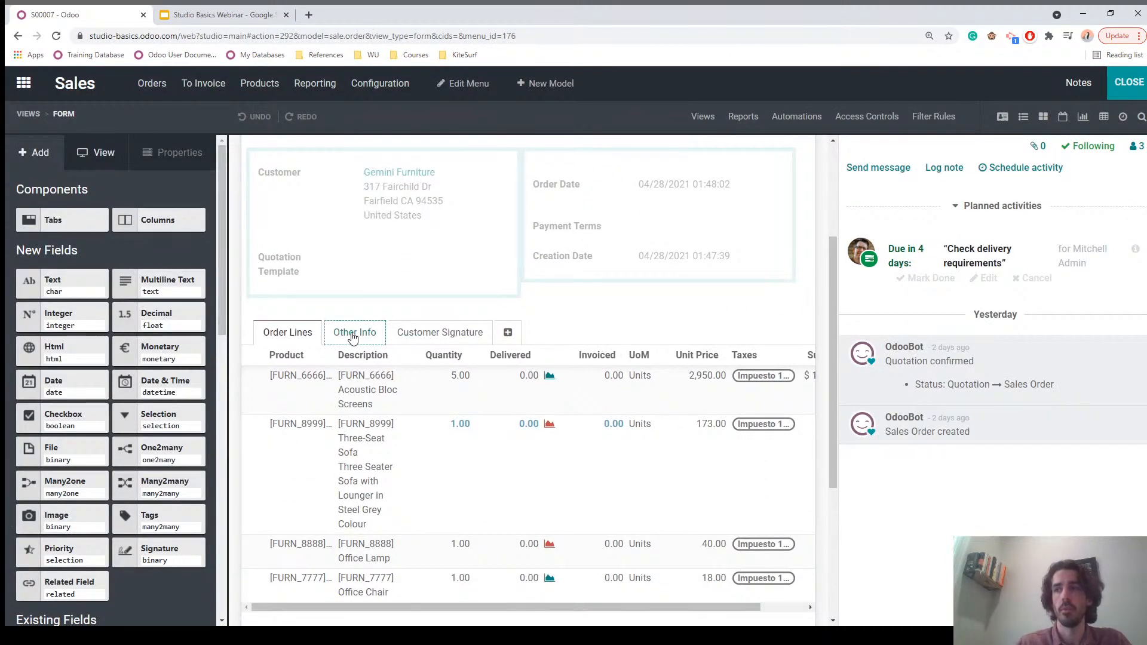
left_click(351, 332)
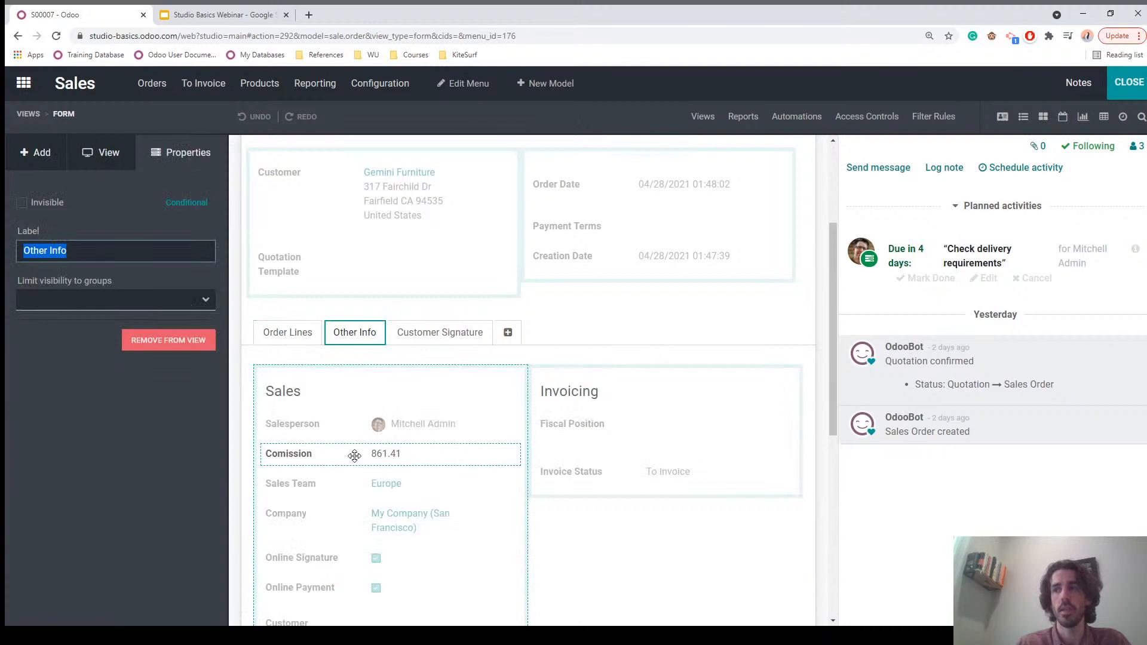
scroll(418, 448, "up", 2)
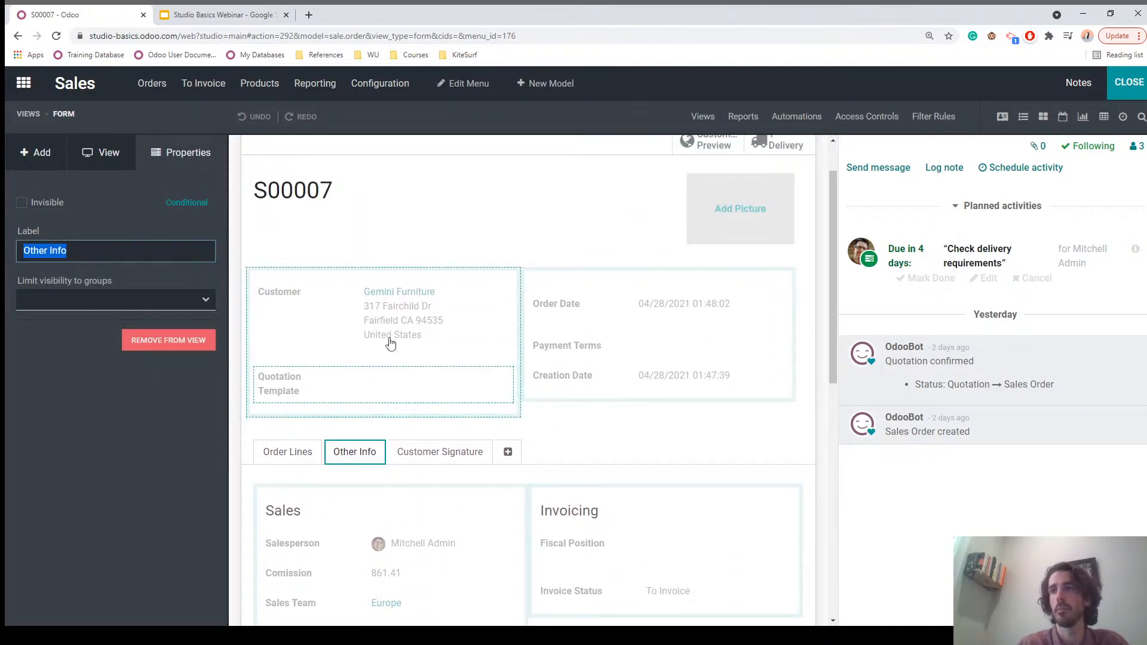
left_click(32, 154)
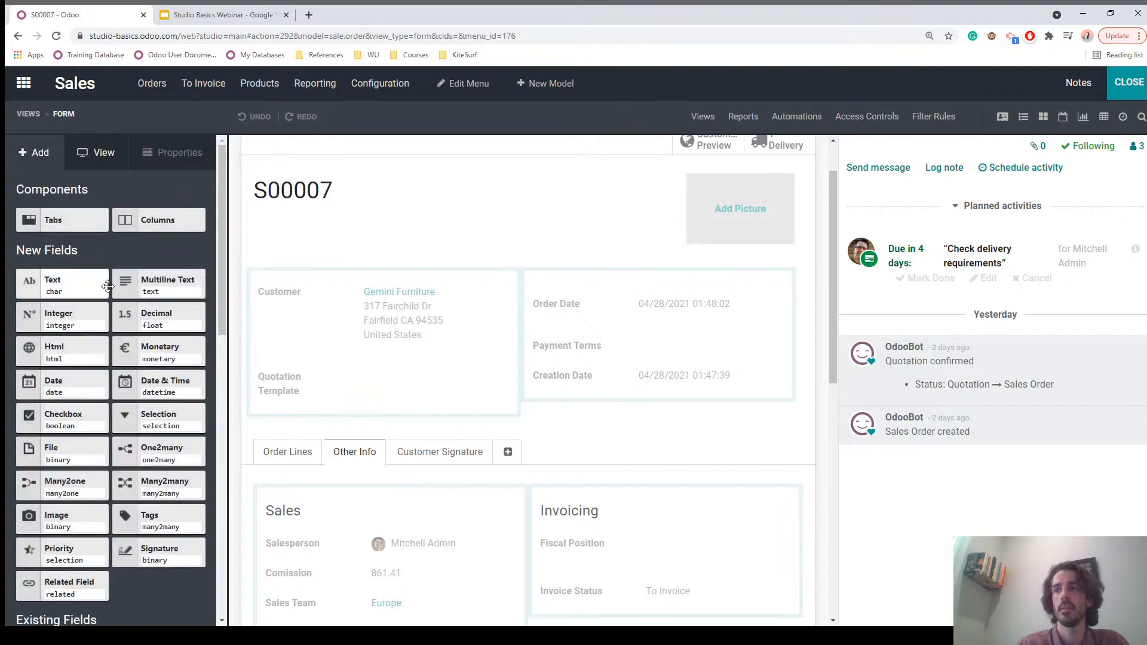
Step: Drop a new Selection field on the form with values National and International
left_click_drag(133, 418, 558, 408)
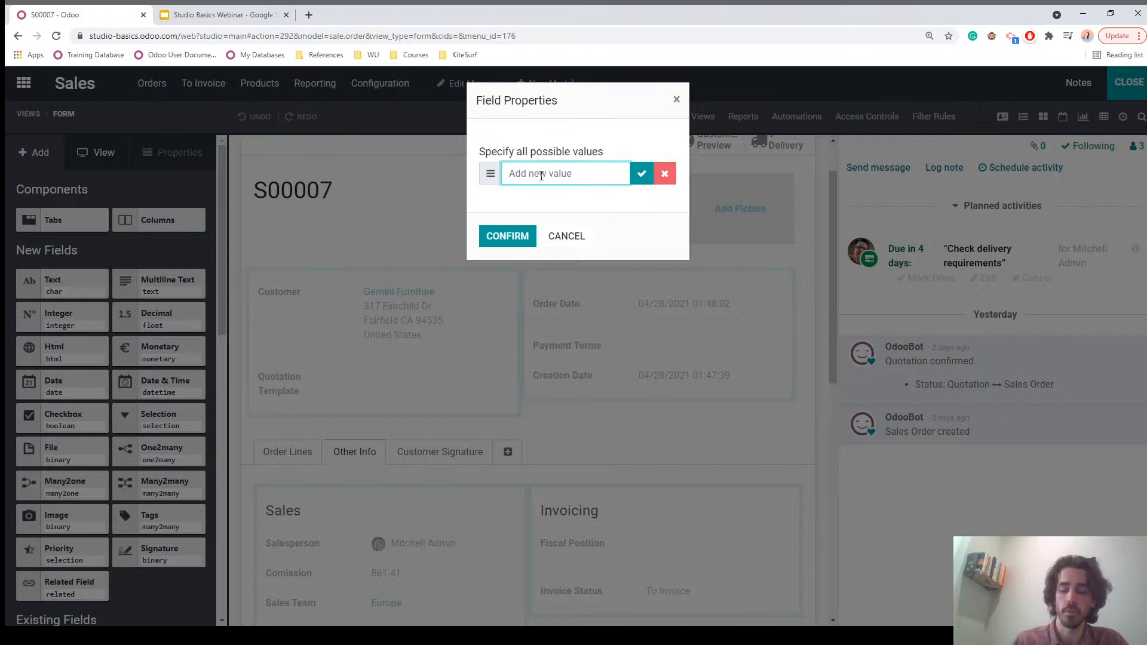
type("National")
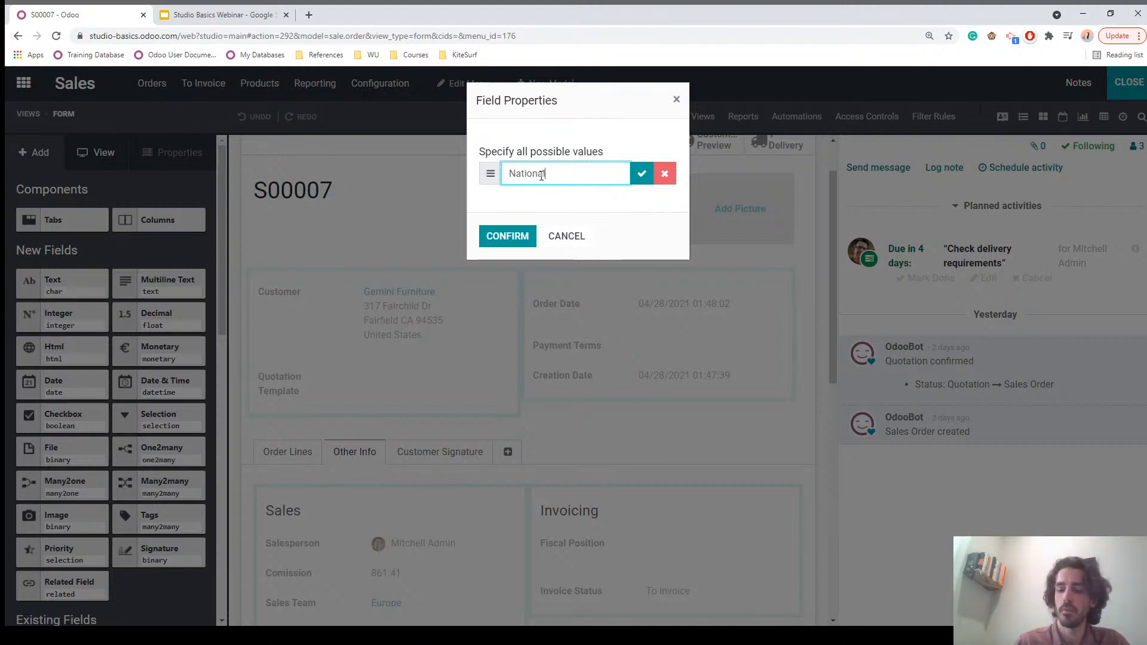
key("Return")
type("International")
left_click(561, 222)
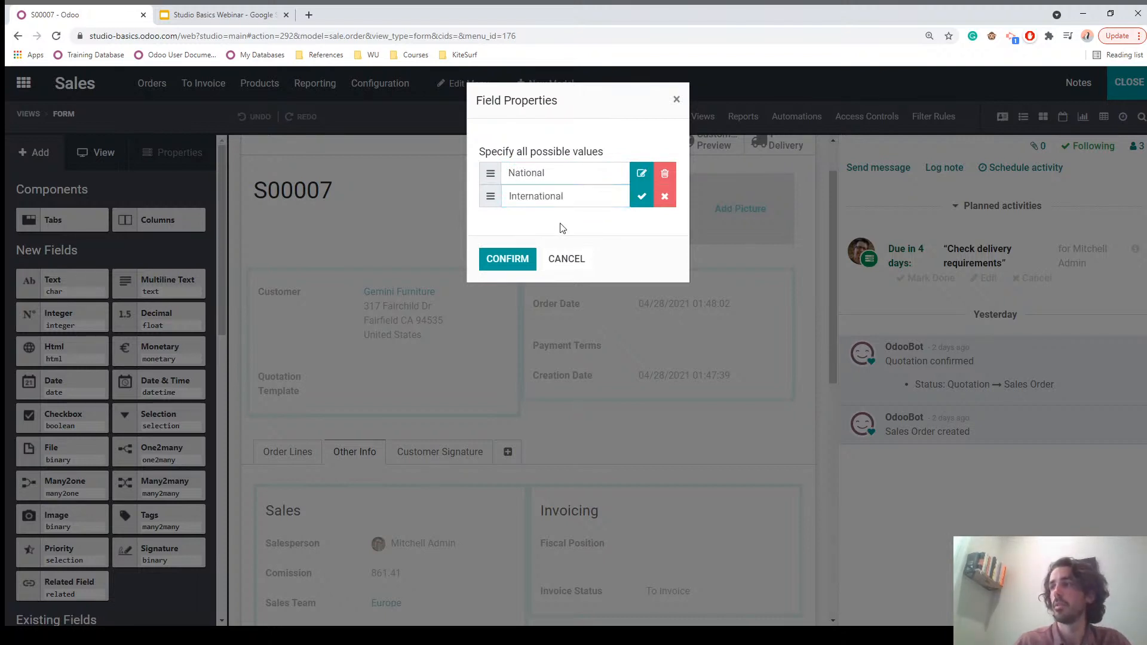
left_click(503, 259)
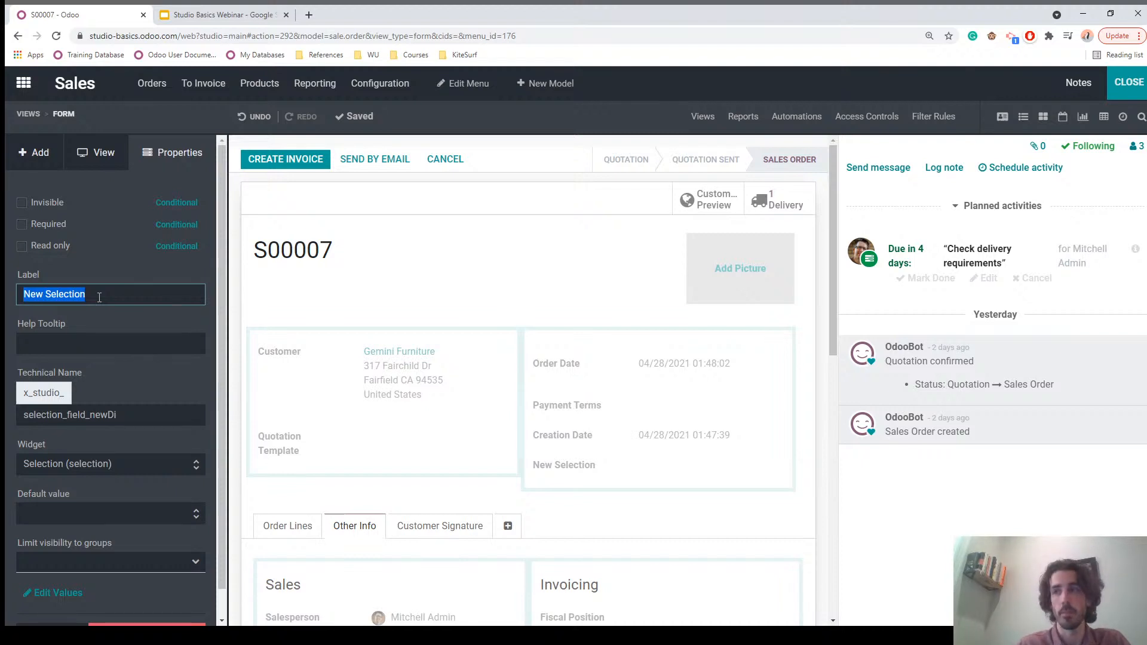
Step: Label the selection field 'National vs International', make it required, and close Studio
key("BackSpace")
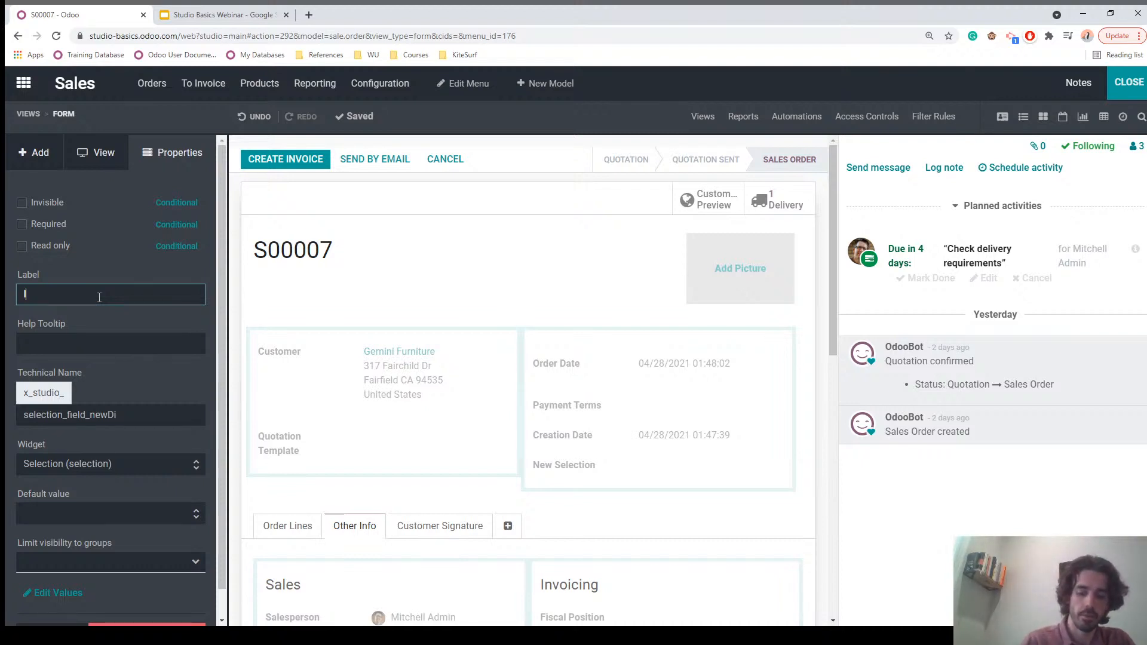
type("National vs International")
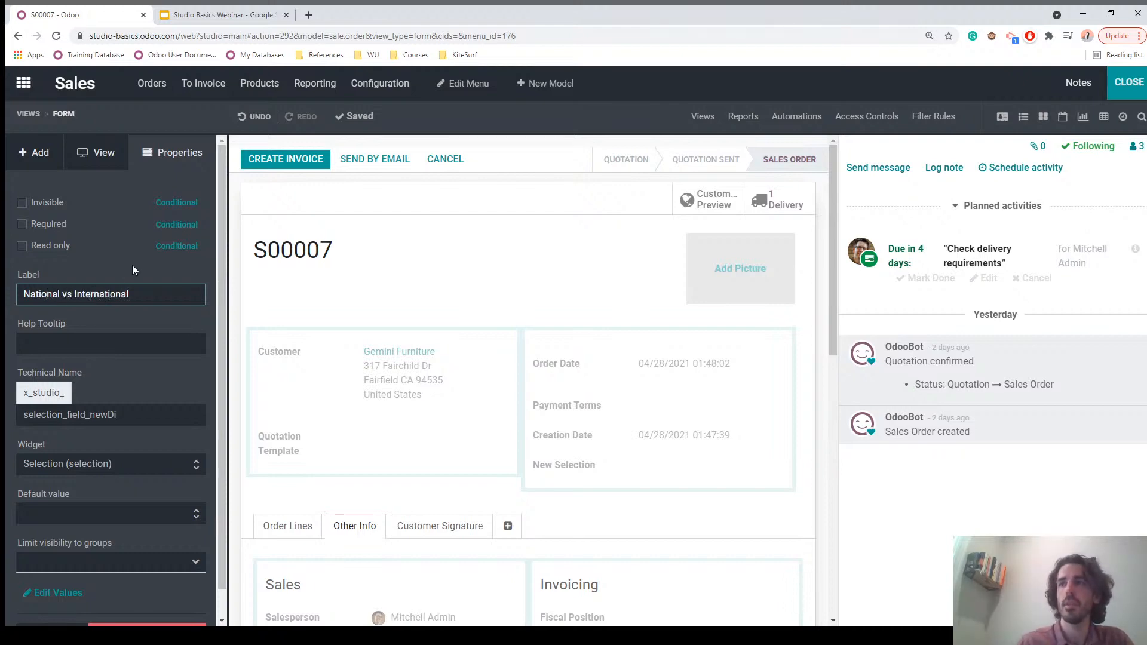
left_click(133, 270)
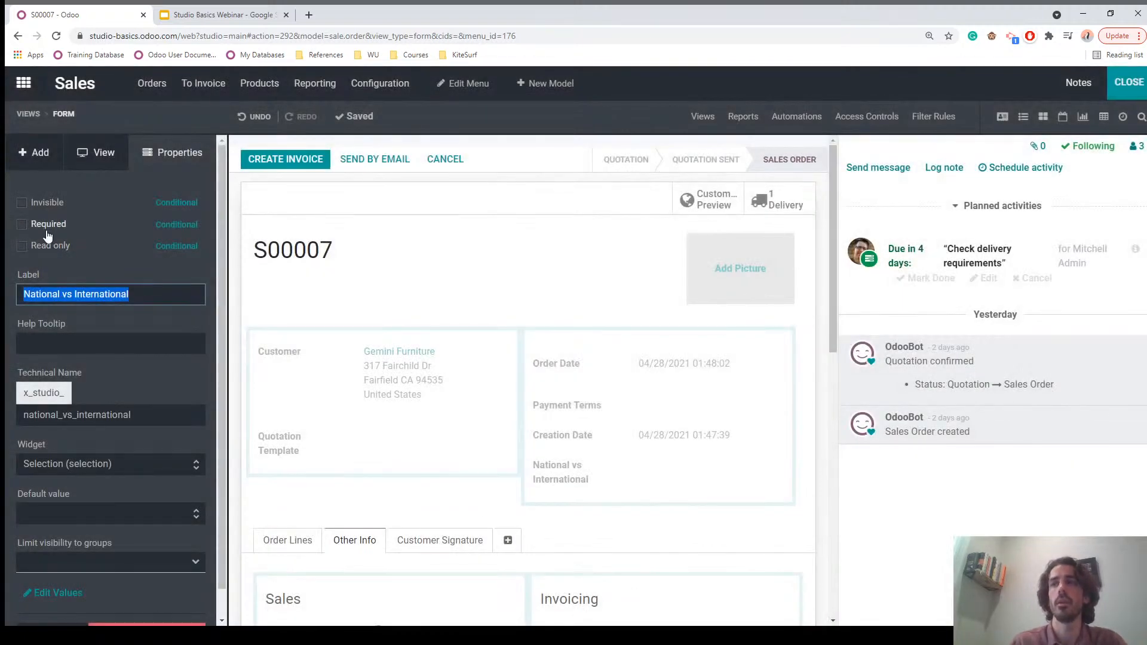
left_click(23, 225)
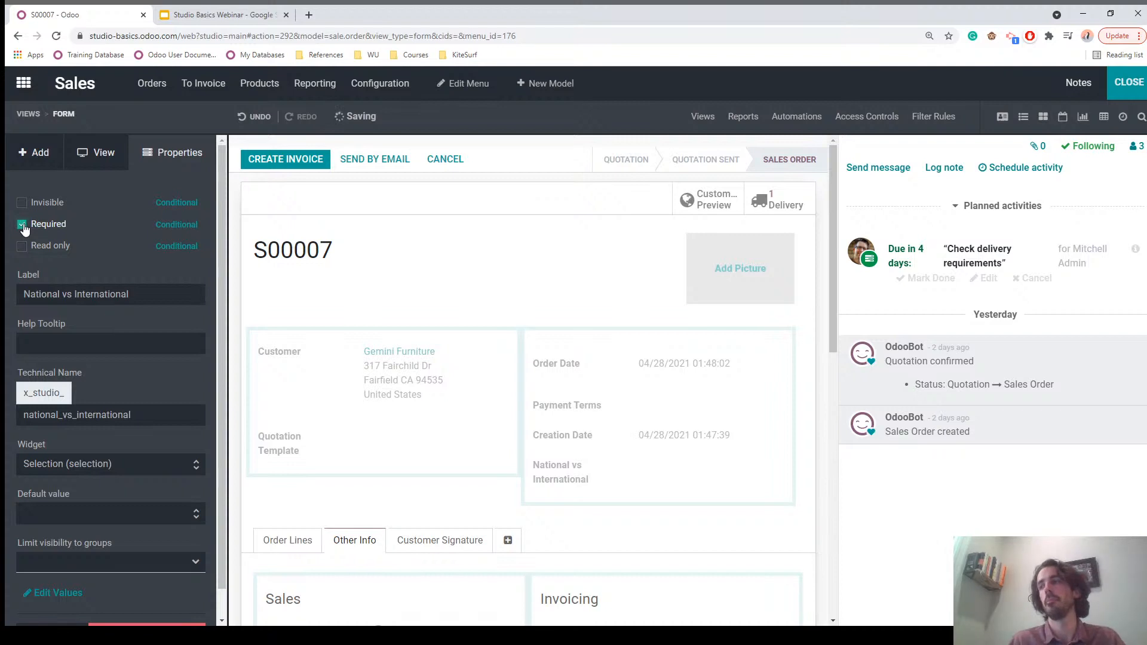
left_click(1129, 85)
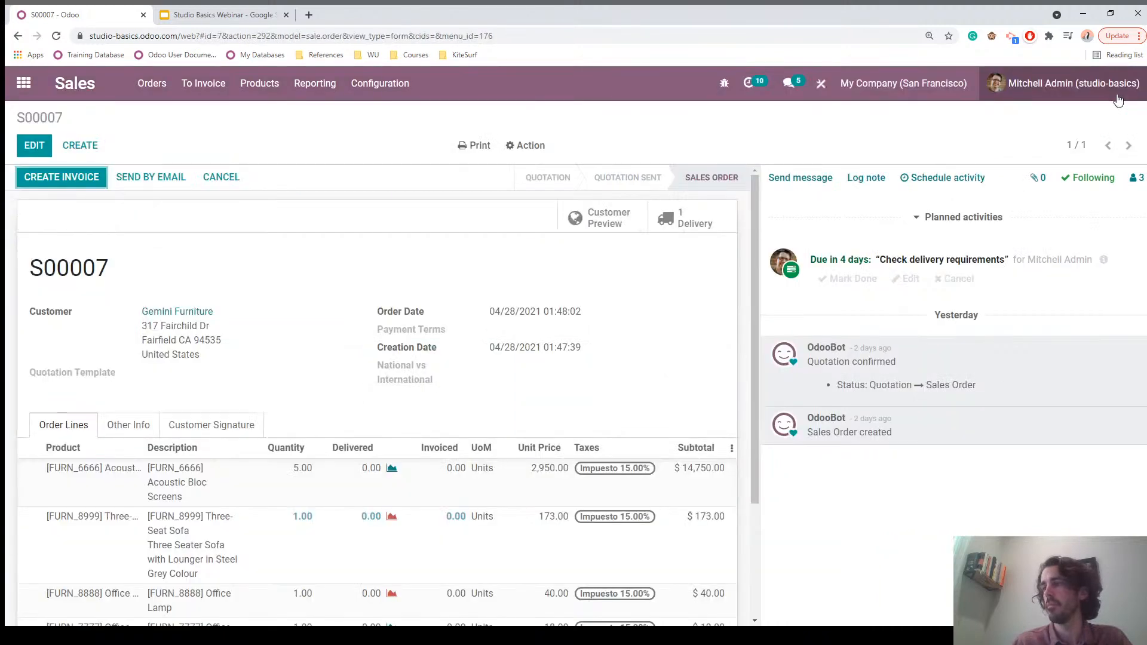
Step: Choose National for National vs International on order S00007 and save
left_click(32, 148)
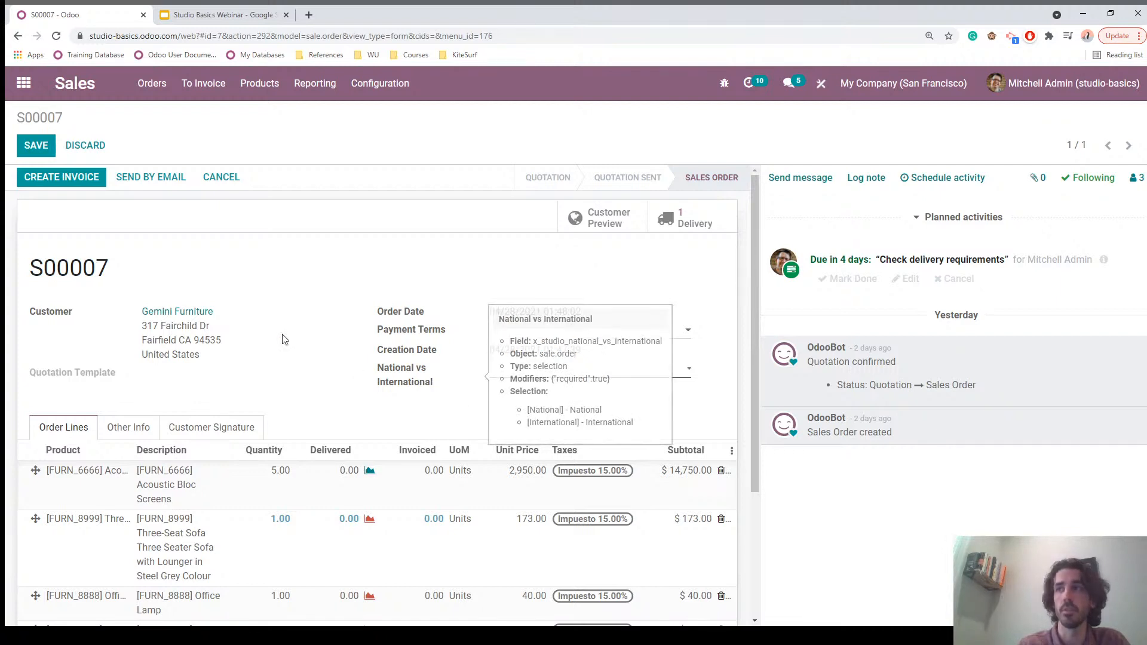
left_click(35, 148)
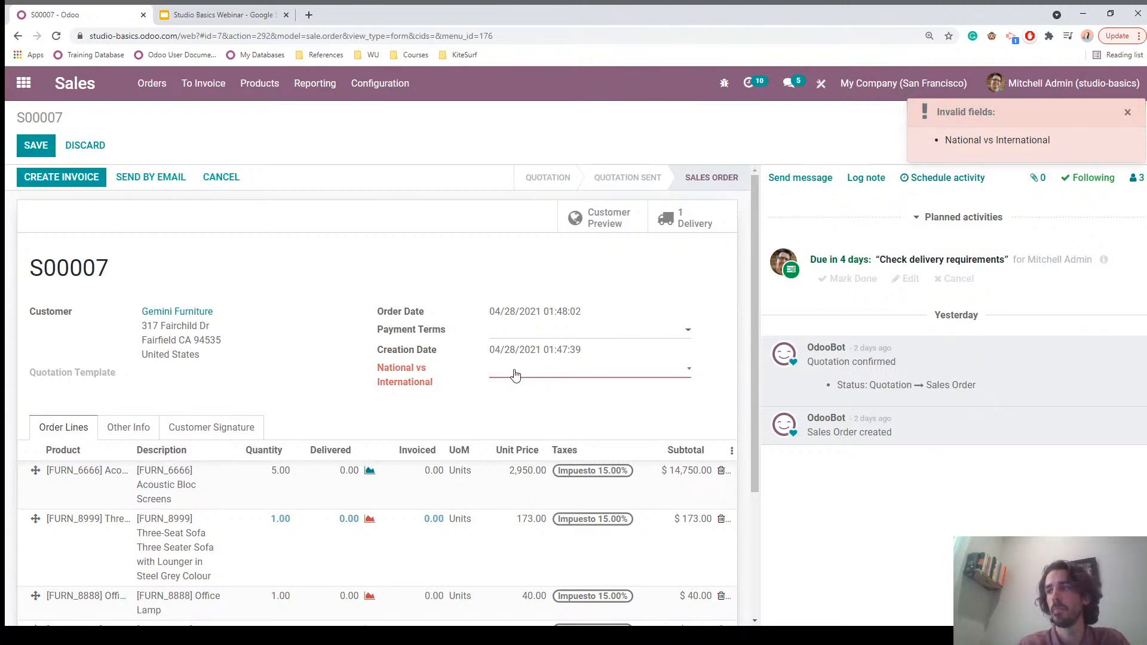
left_click(521, 392)
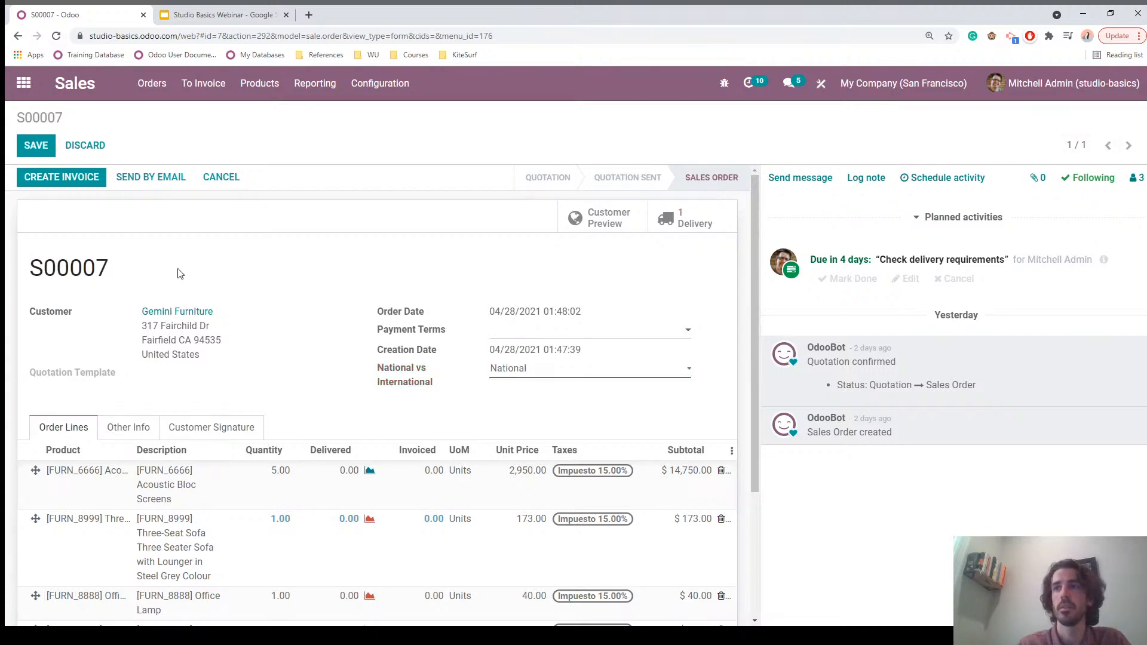
left_click(37, 146)
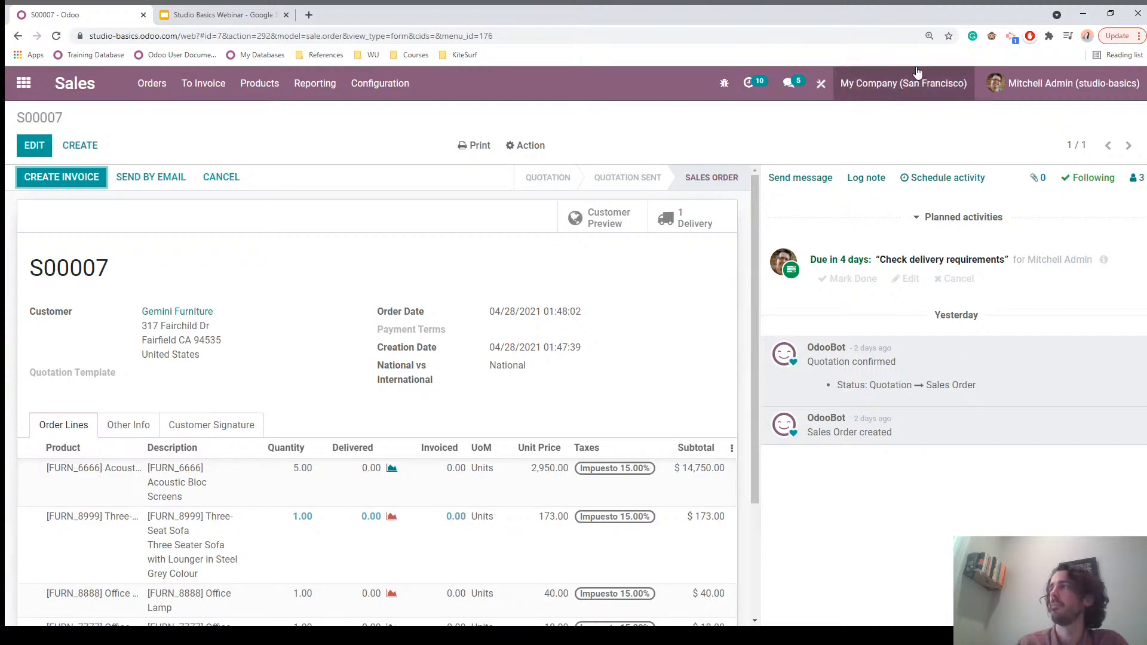
Step: Reopen order S00007's form in Studio at Other Info, showing the addable field types
left_click(820, 87)
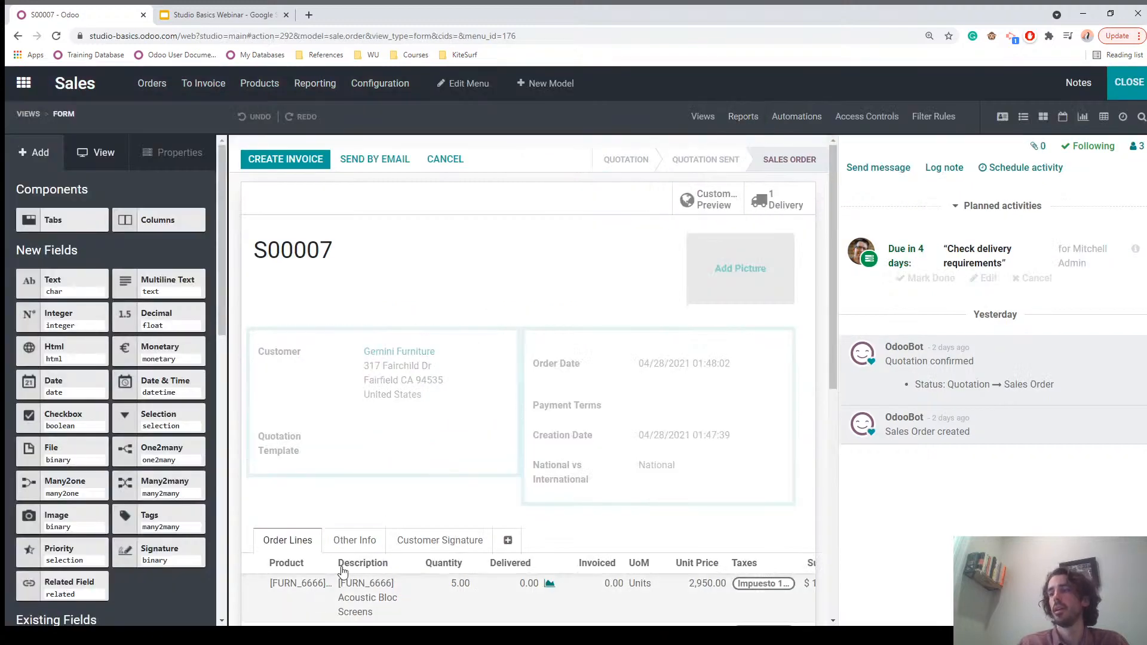
left_click(354, 541)
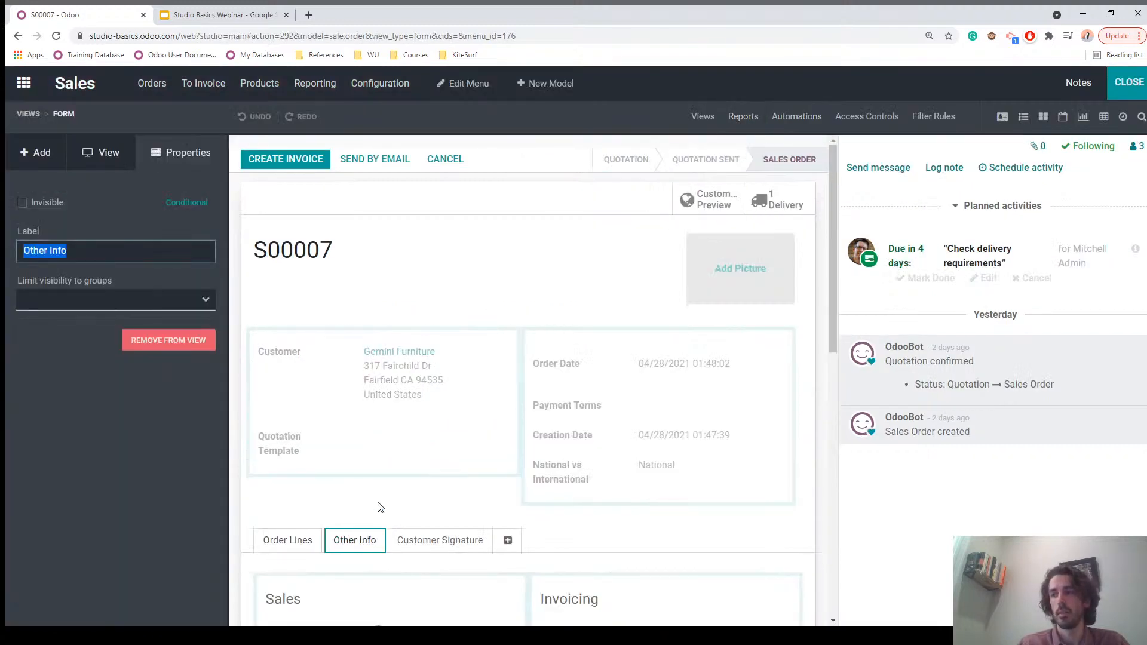
scroll(382, 513, "down", 5)
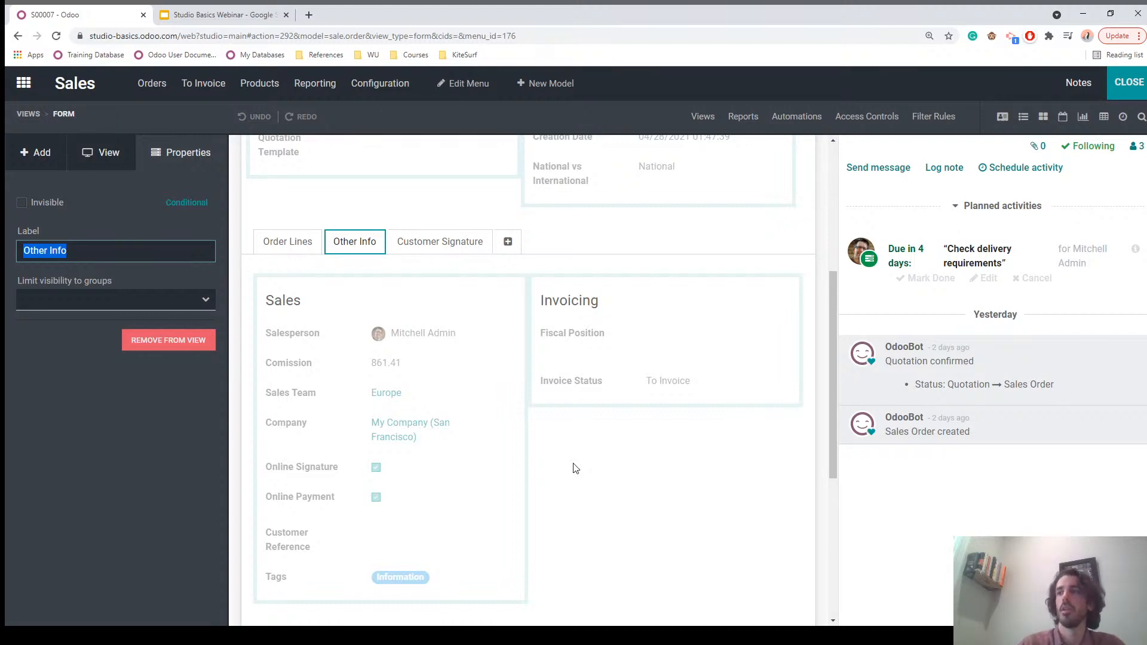
left_click(34, 154)
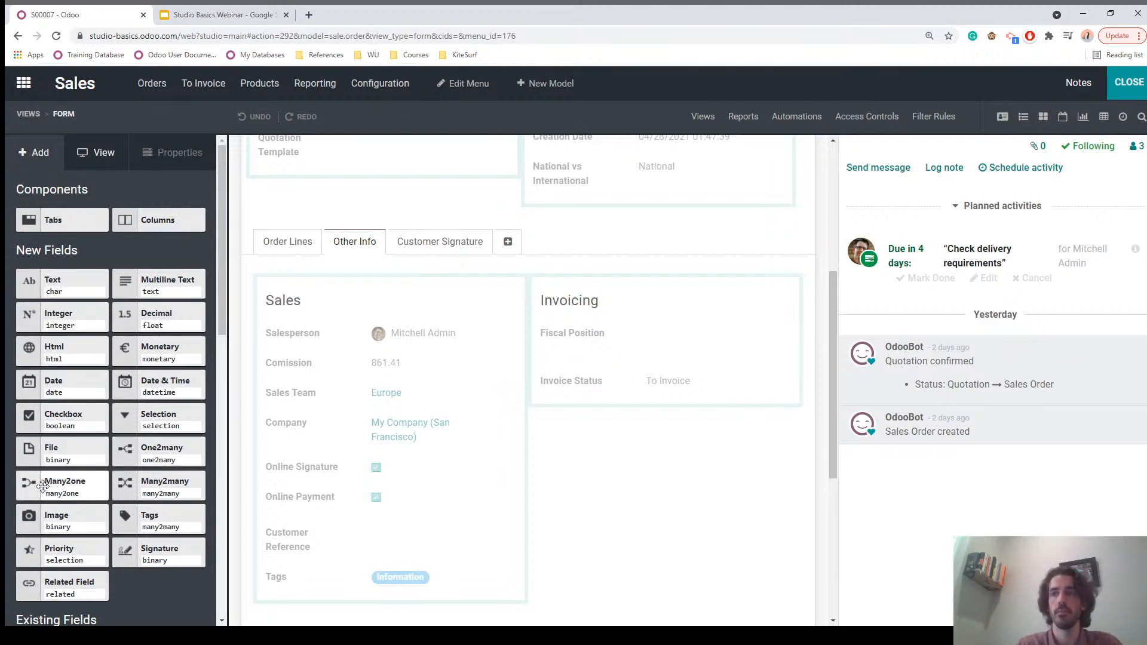
Step: Drop a many2one field under Salesperson and link it to the Contact model
left_click_drag(43, 487, 300, 366)
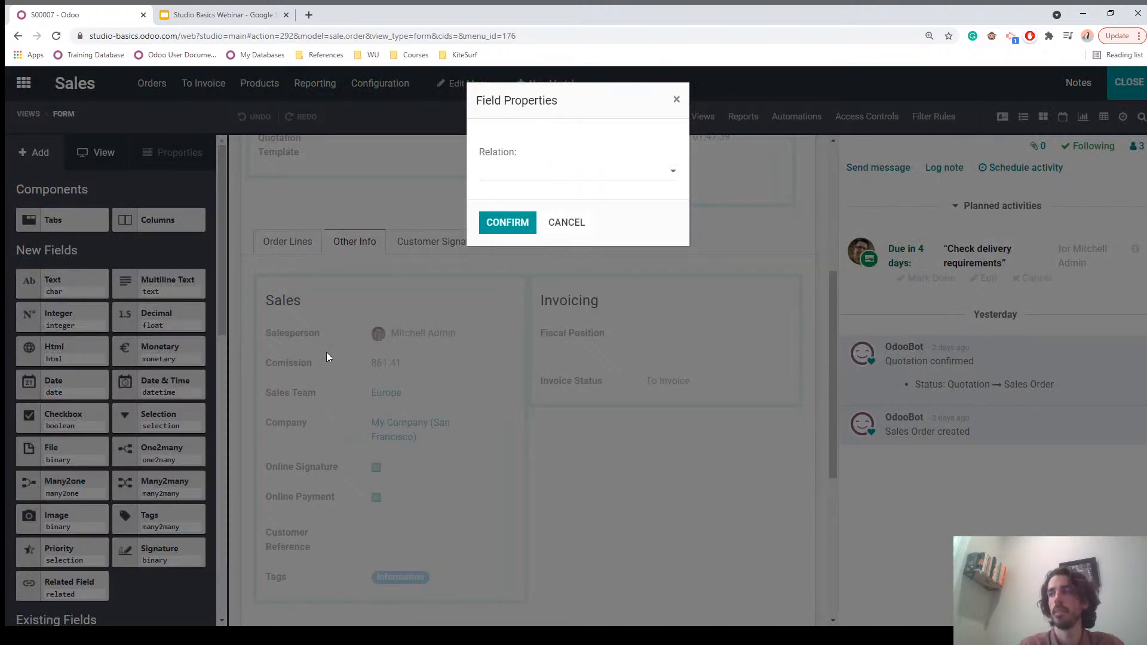
left_click(546, 179)
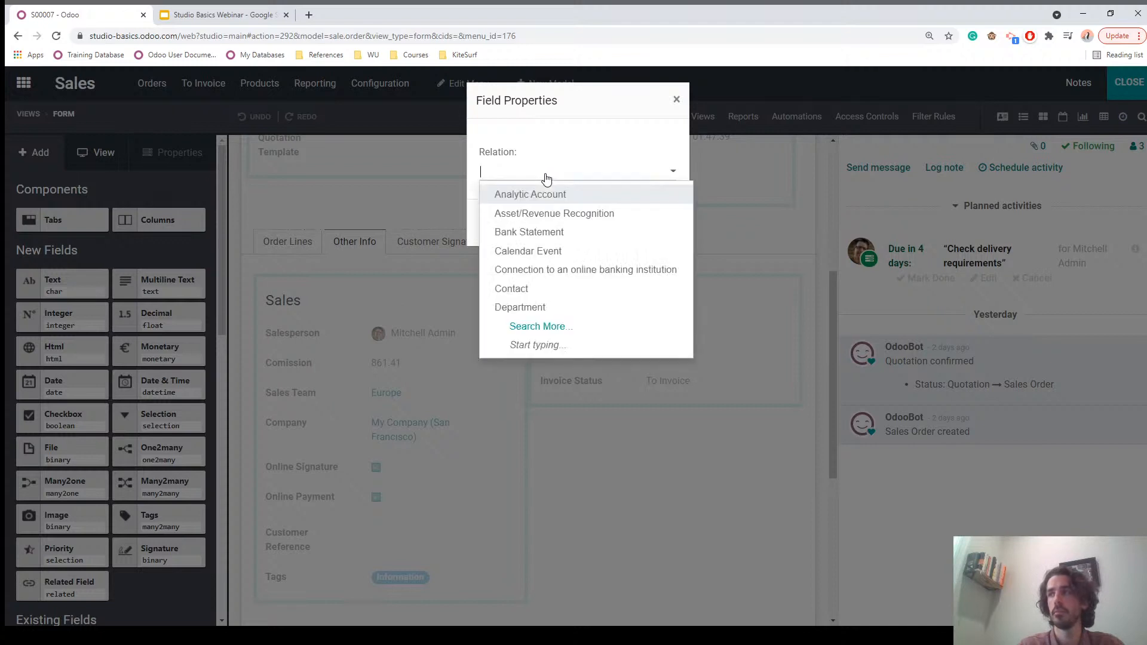
left_click(517, 290)
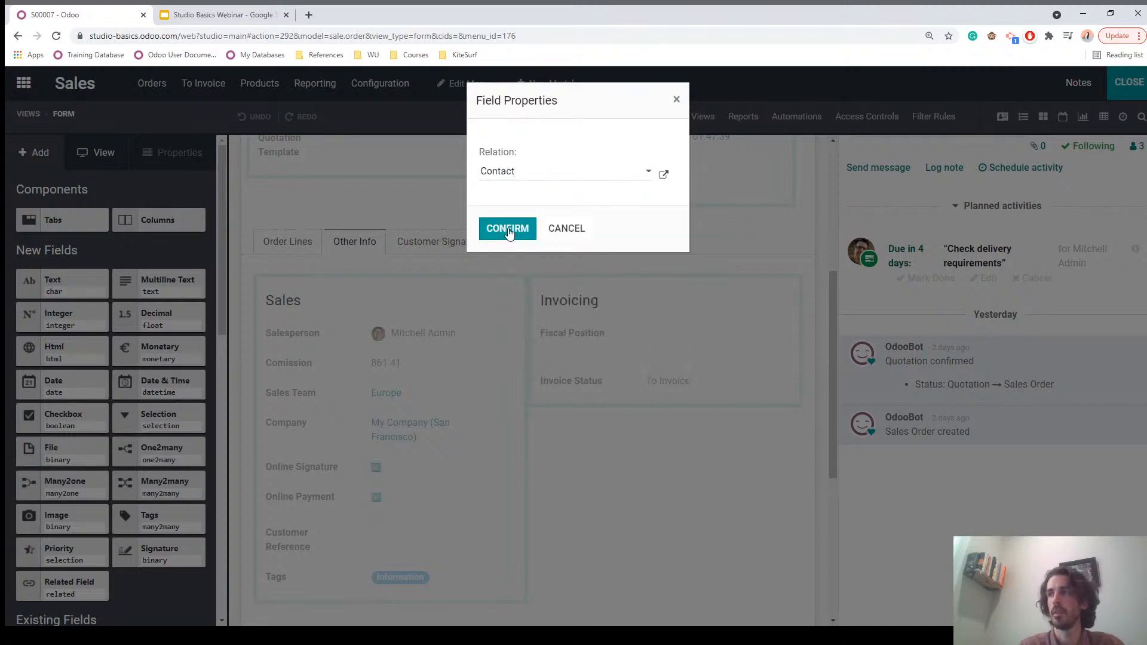
left_click(508, 230)
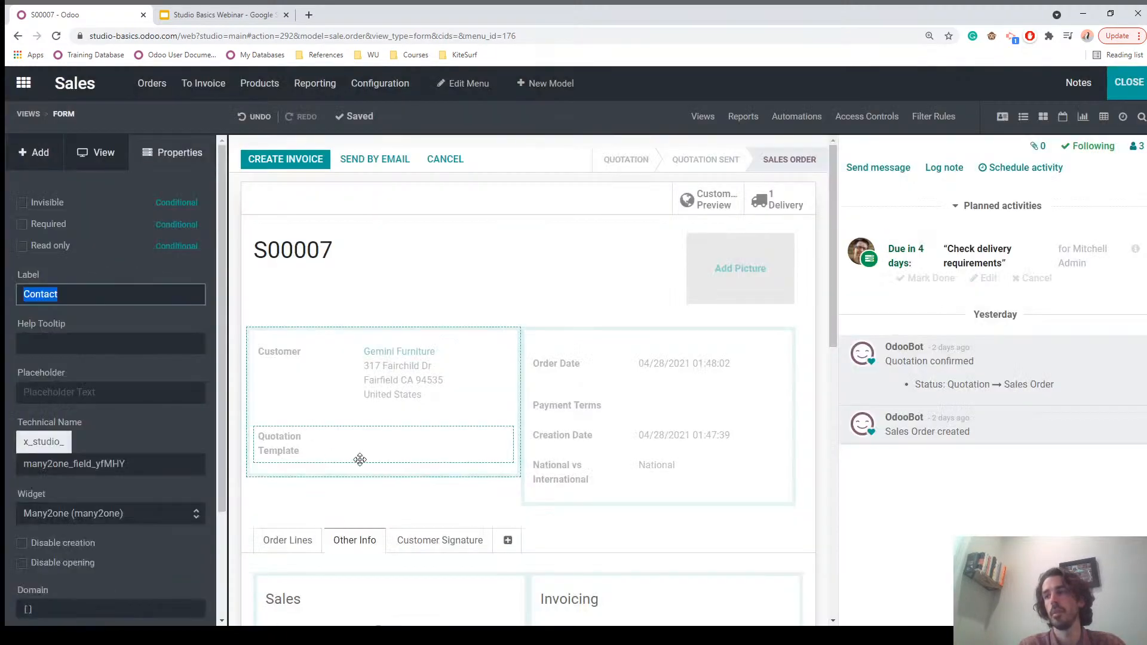
Step: Relabel the new Contact field 'Assistant of Salesperson' and close Studio
scroll(360, 465, "down", 3)
scroll(364, 457, "down", 1)
scroll(320, 367, "down", 1)
left_click(300, 362)
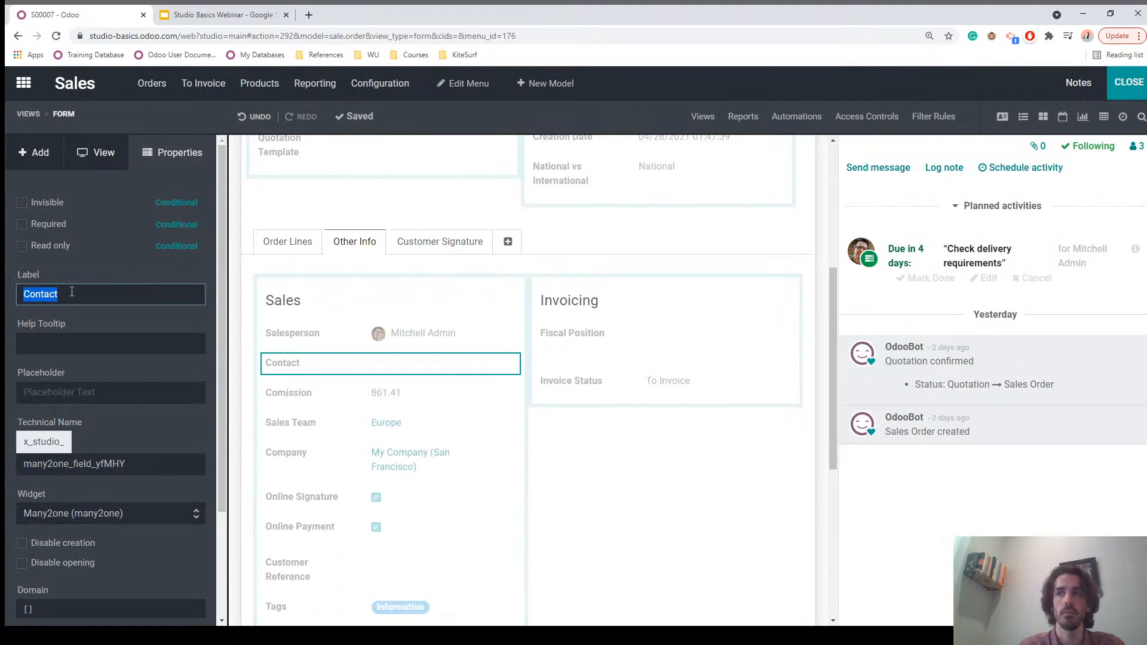
type("Assistant")
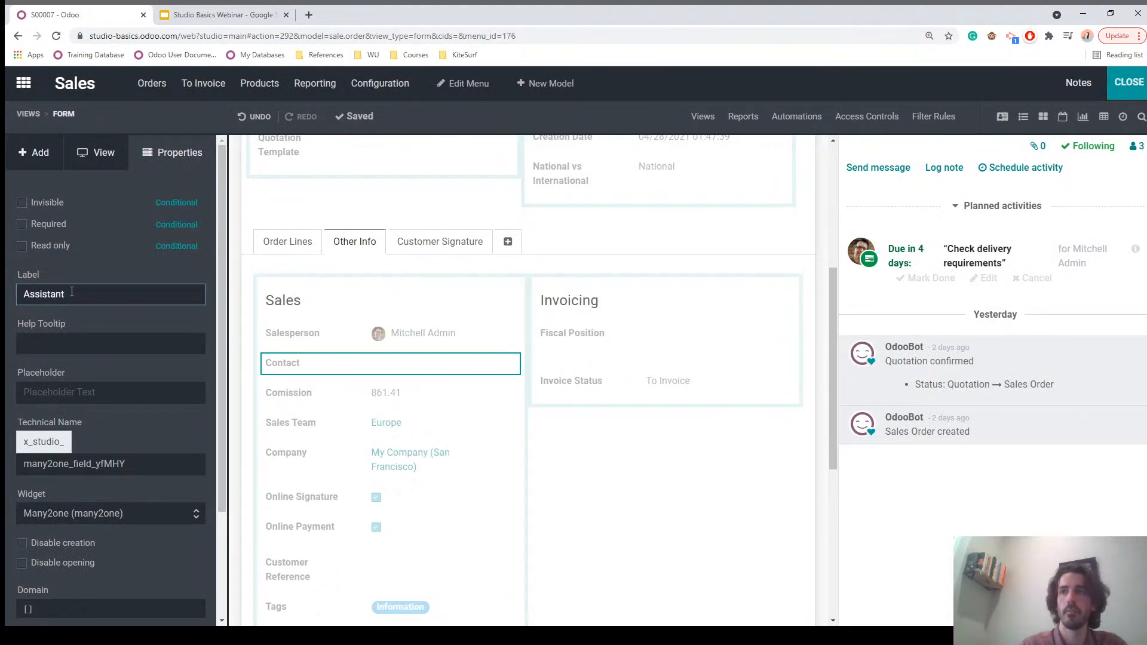
type(" of Salesperson")
left_click(79, 325)
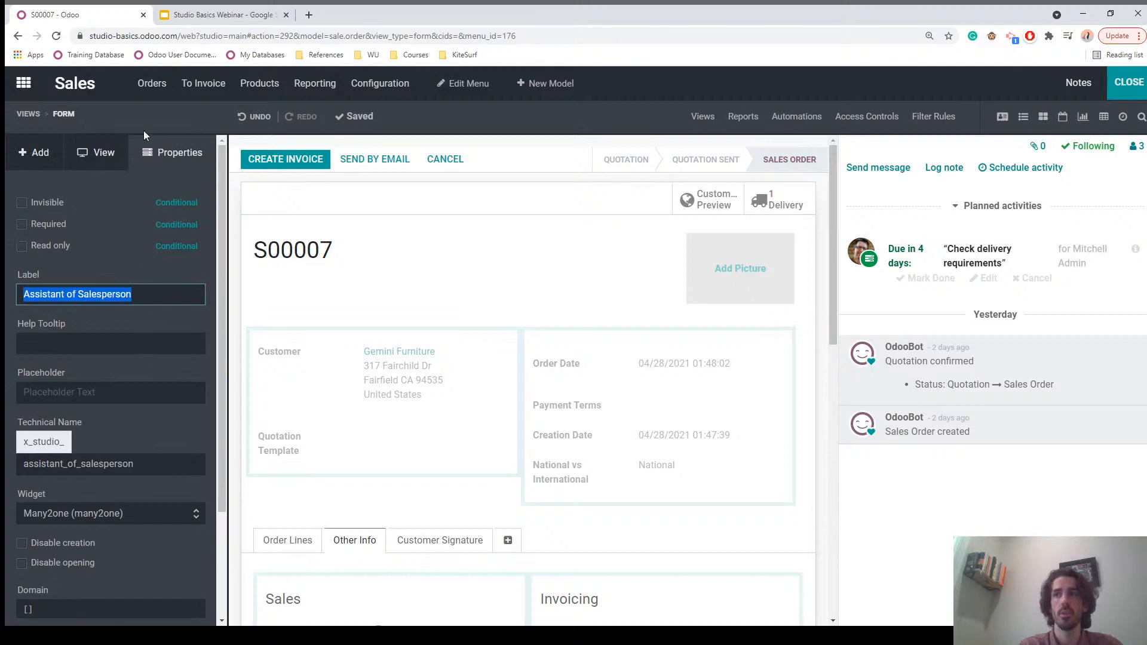
scroll(97, 424, "down", 2)
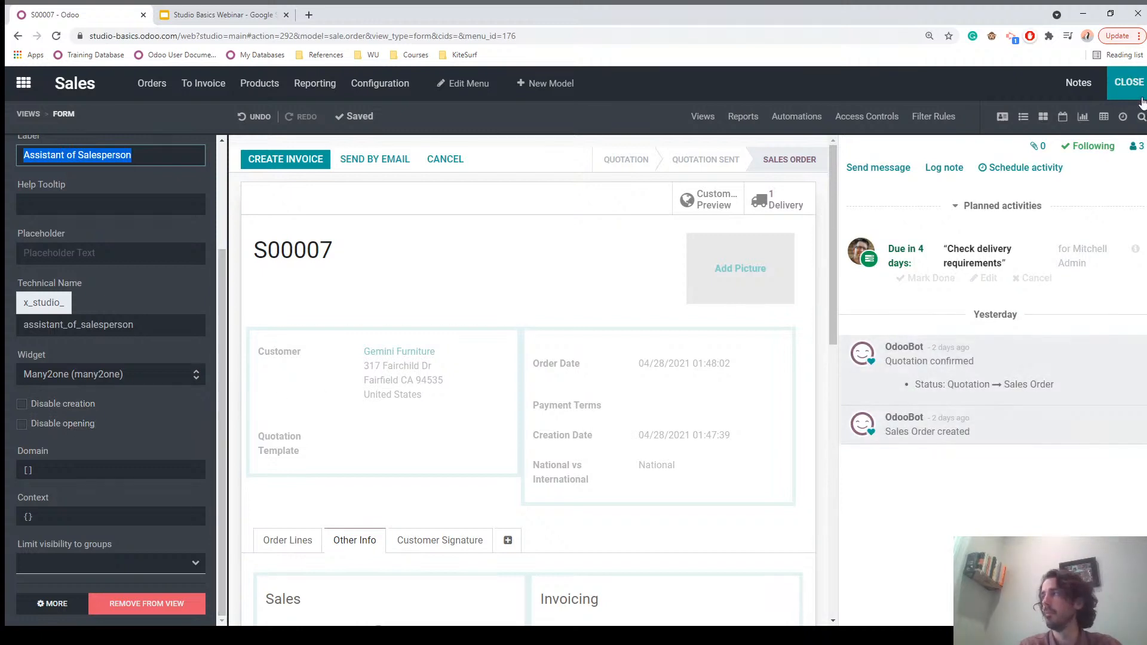
left_click(1124, 84)
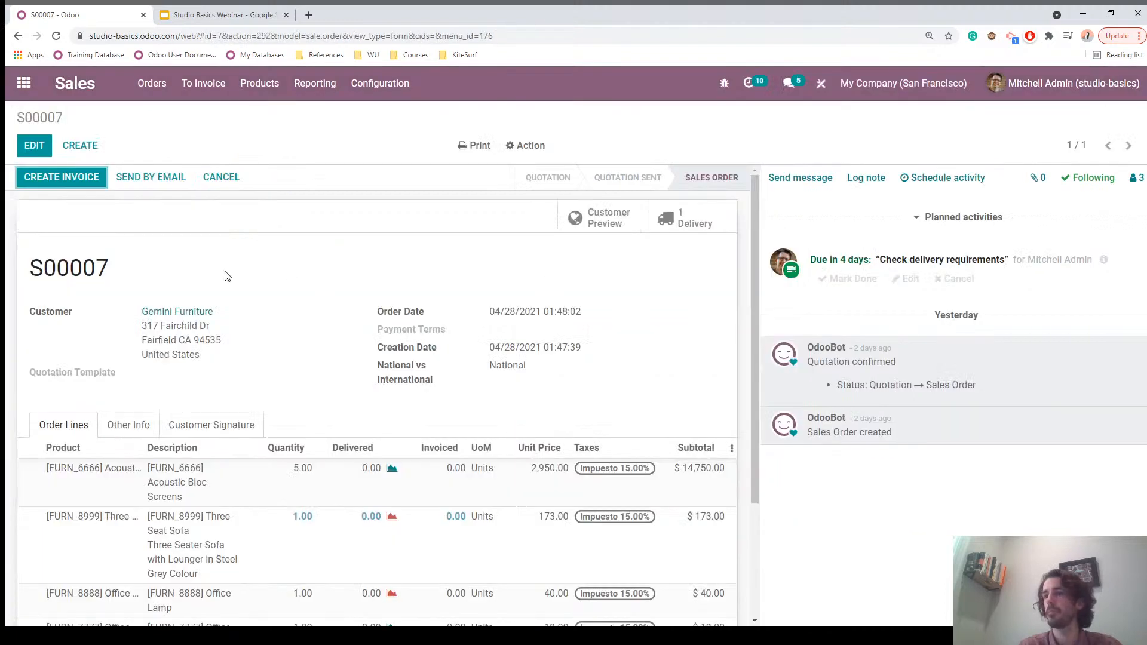
Step: On order S00007, try a new assistant name, cancel creating the contact, and reopen Studio
left_click(128, 426)
scroll(107, 419, "down", 2)
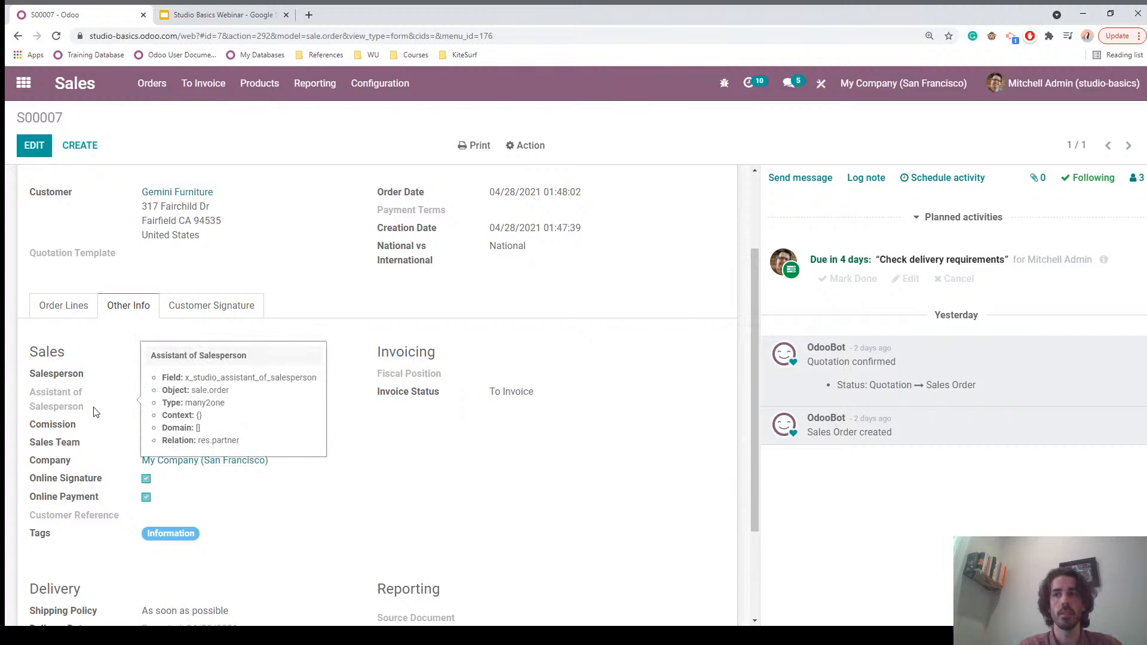
left_click(34, 146)
scroll(131, 245, "down", 3)
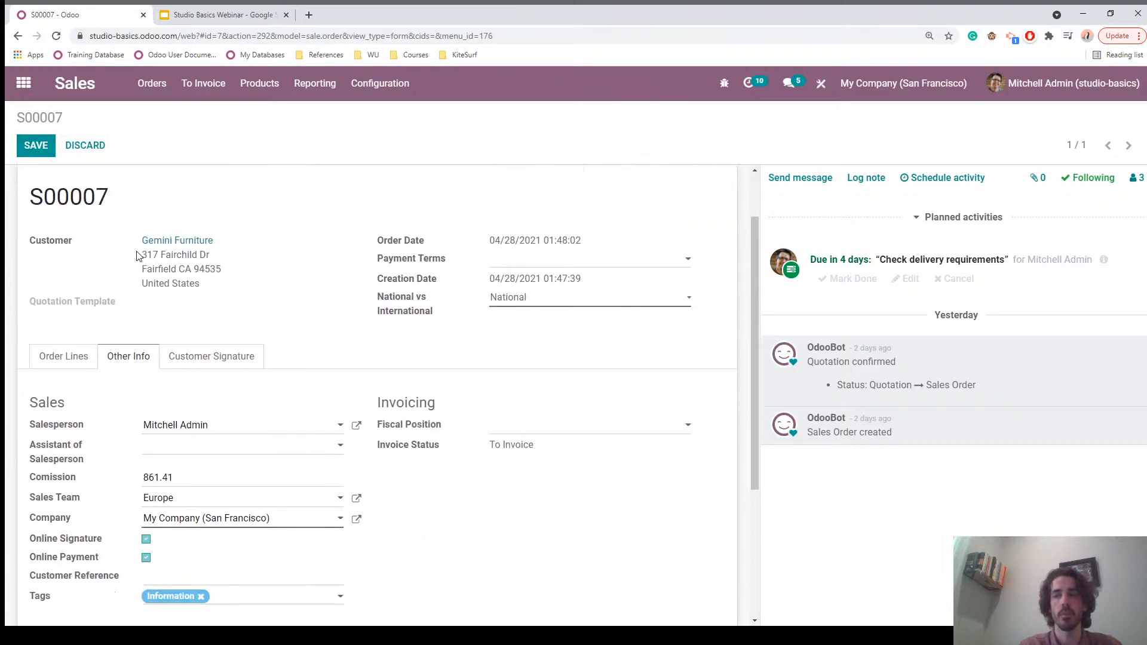
left_click(162, 338)
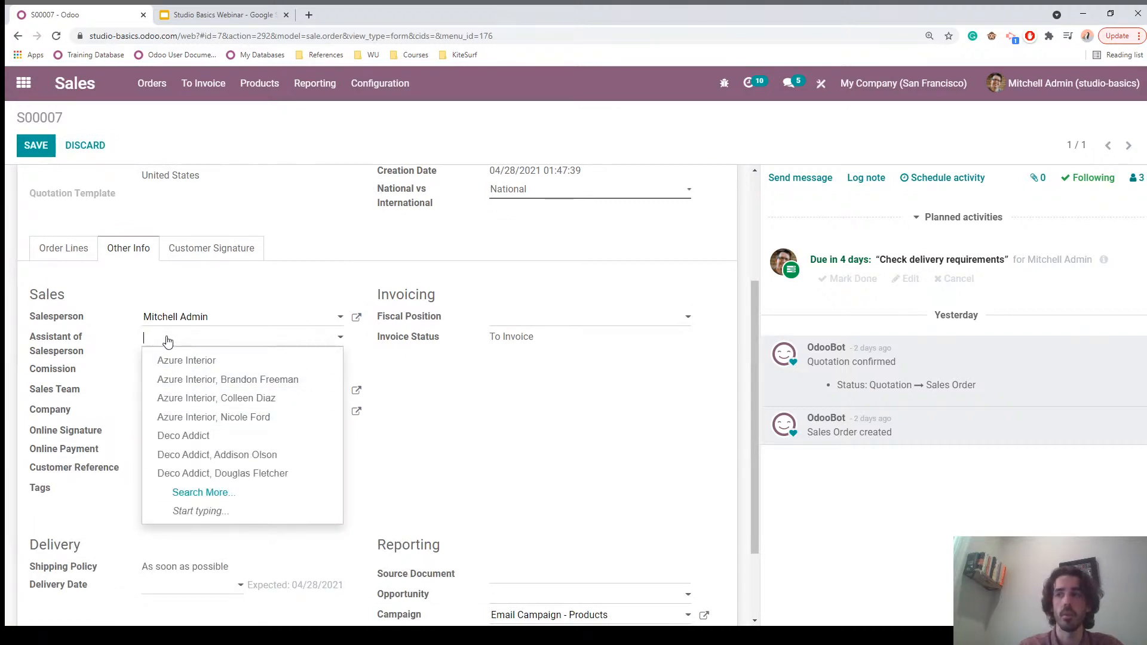
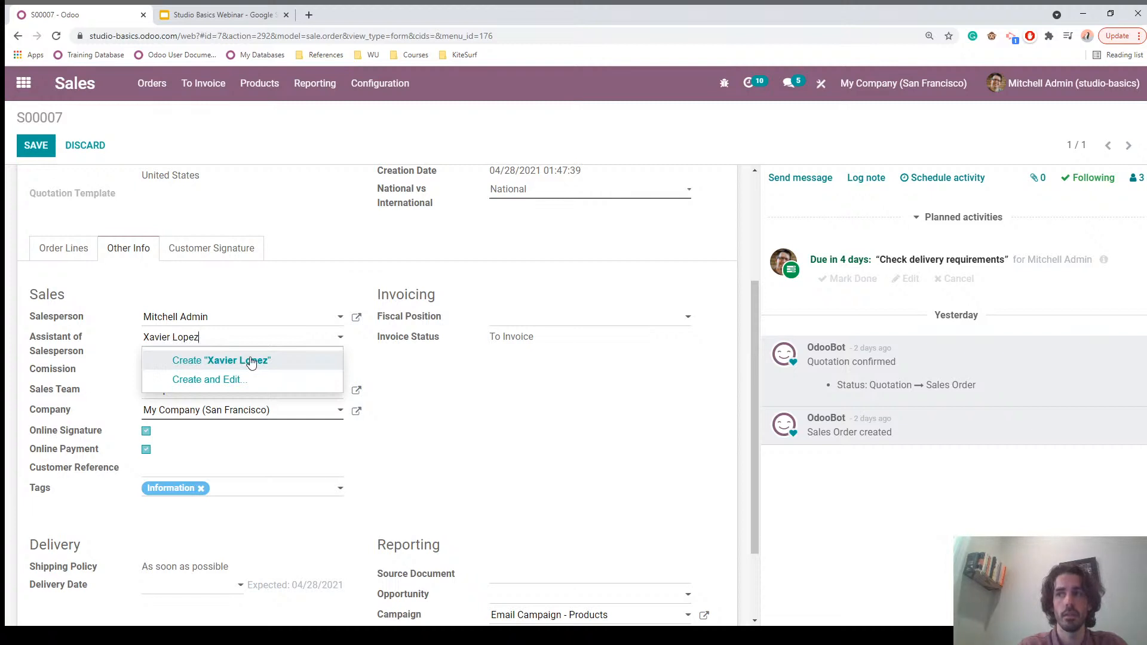
left_click(173, 283)
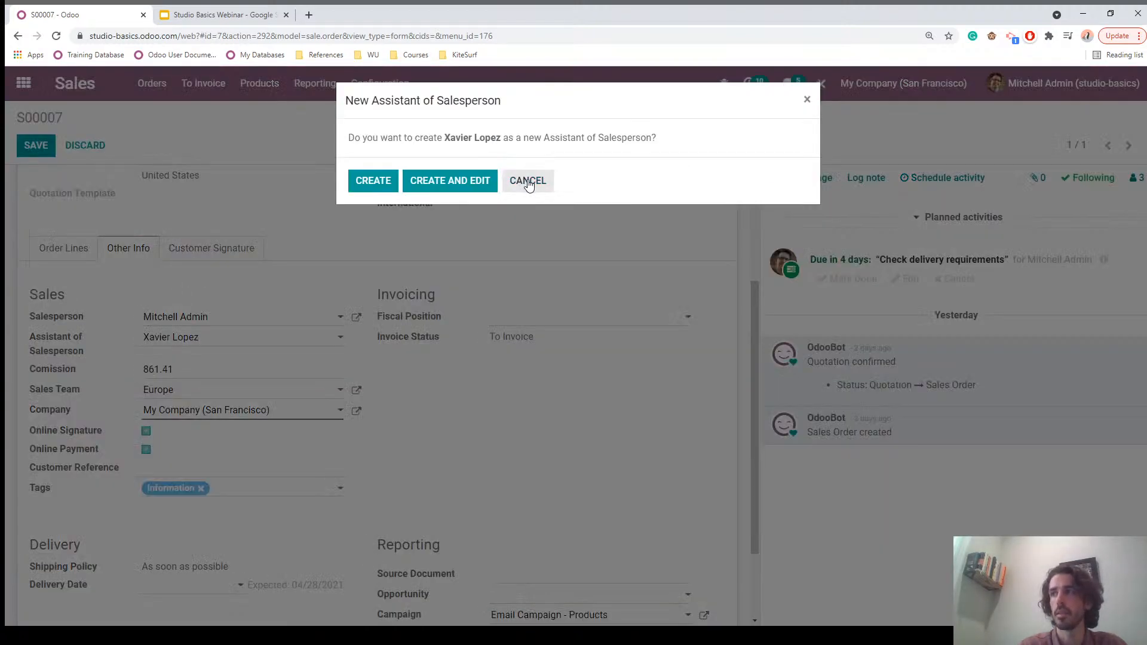
left_click(529, 183)
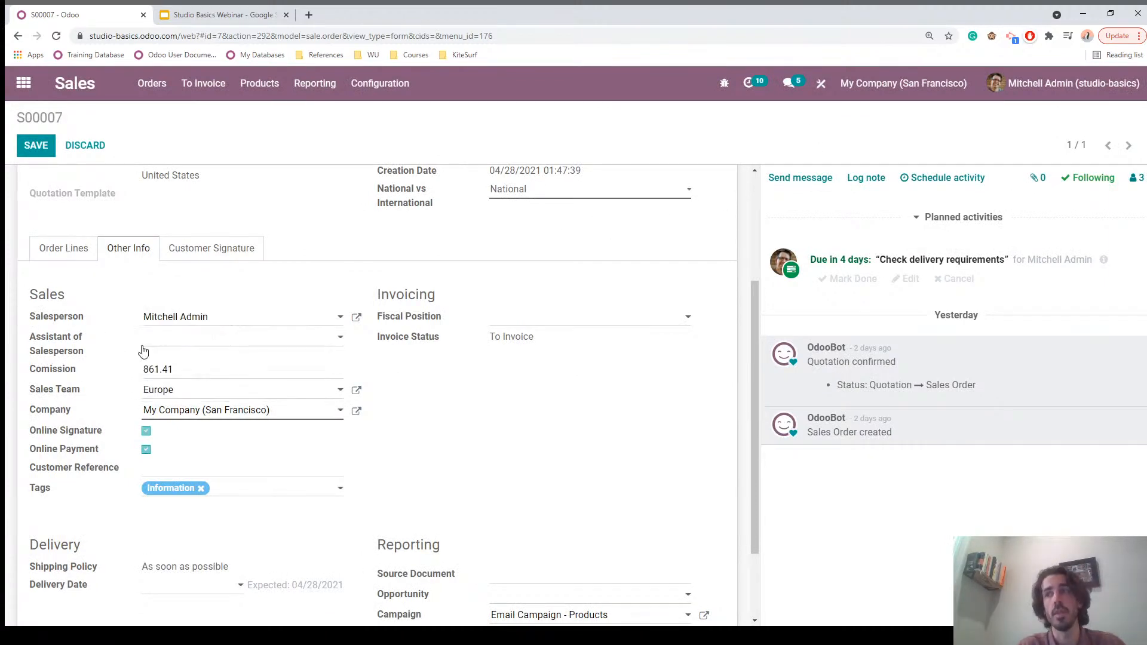
left_click(827, 83)
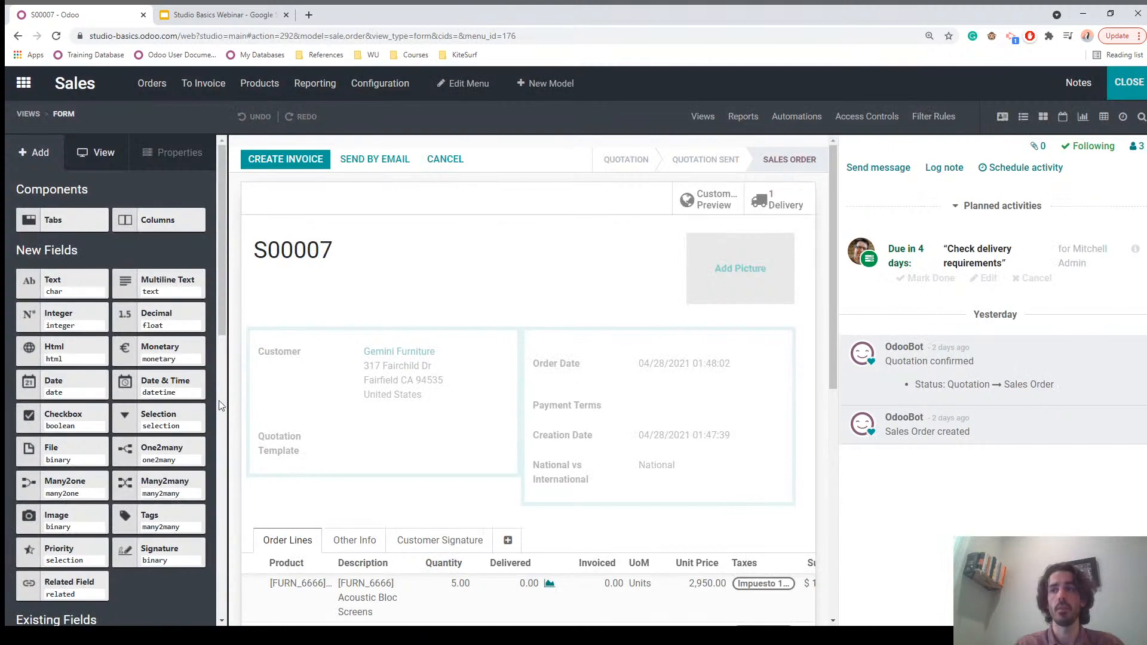
Step: Tick Disable creation on the Assistant of Salesperson field in Other Info
scroll(326, 507, "down", 1)
left_click(363, 485)
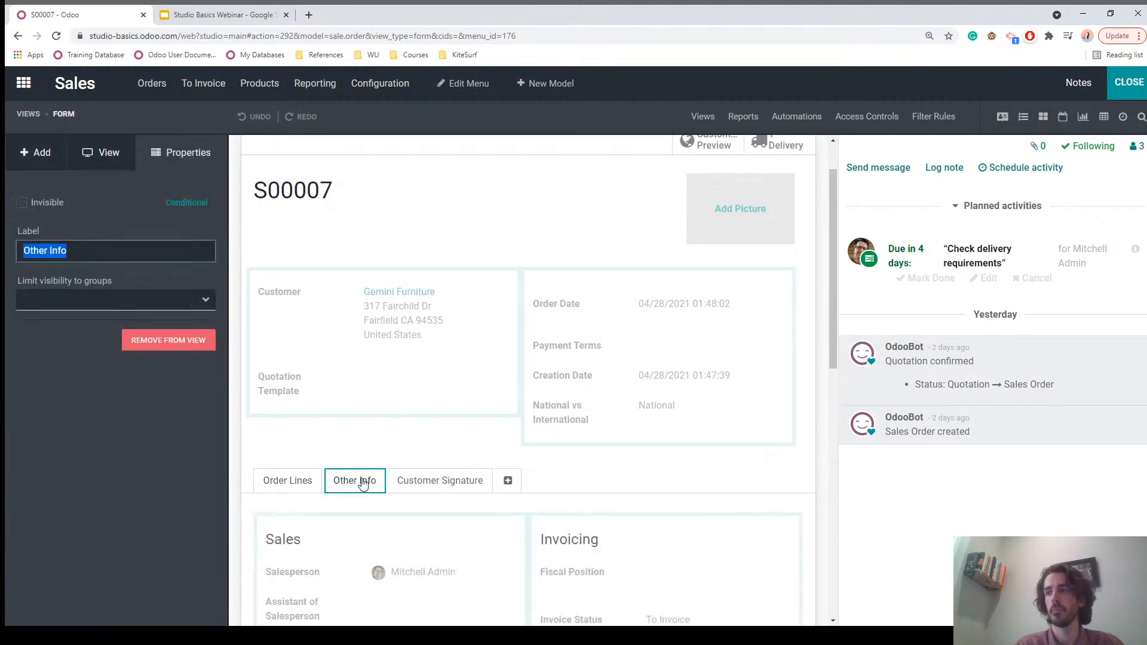
scroll(363, 485, "down", 4)
left_click(311, 377)
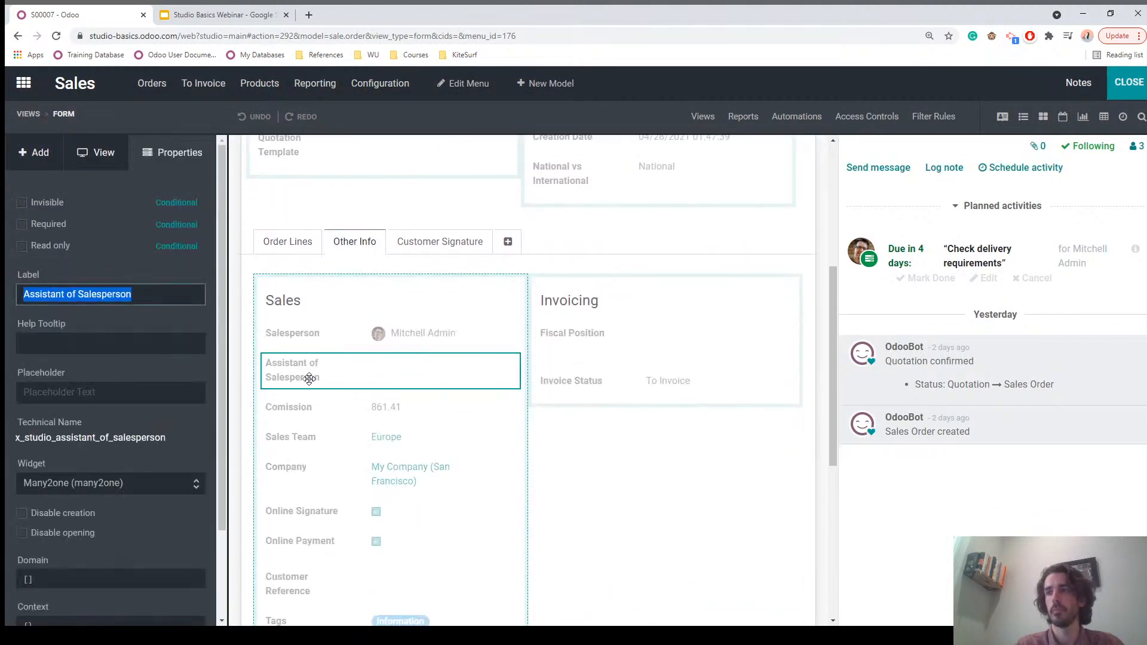
left_click(27, 515)
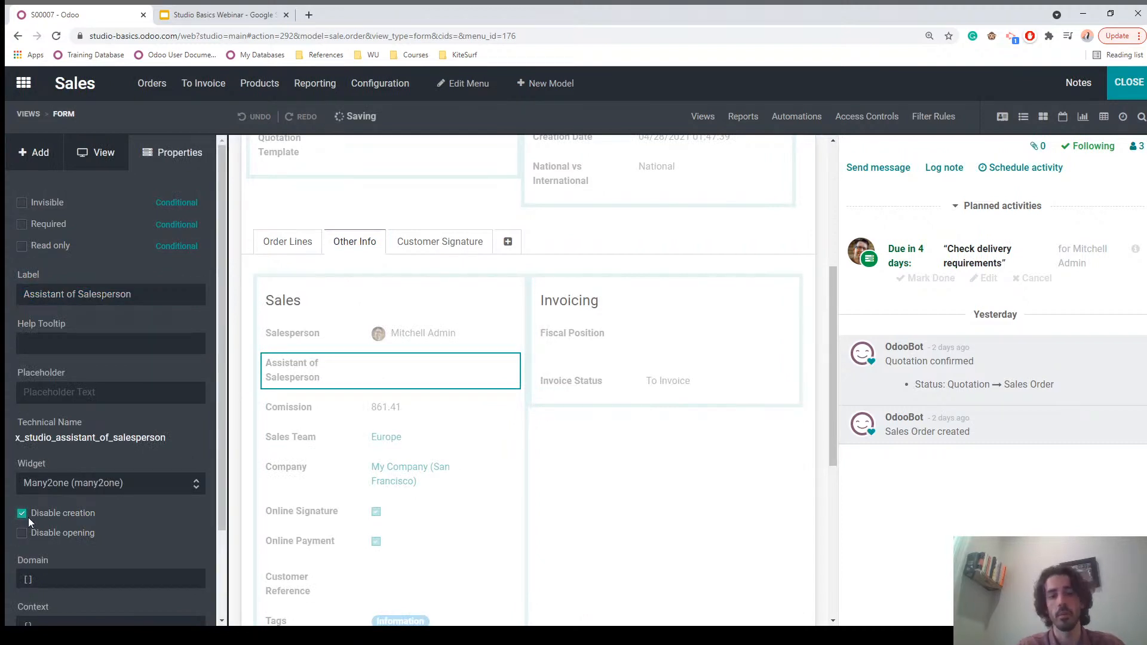
scroll(399, 500, "down", 3)
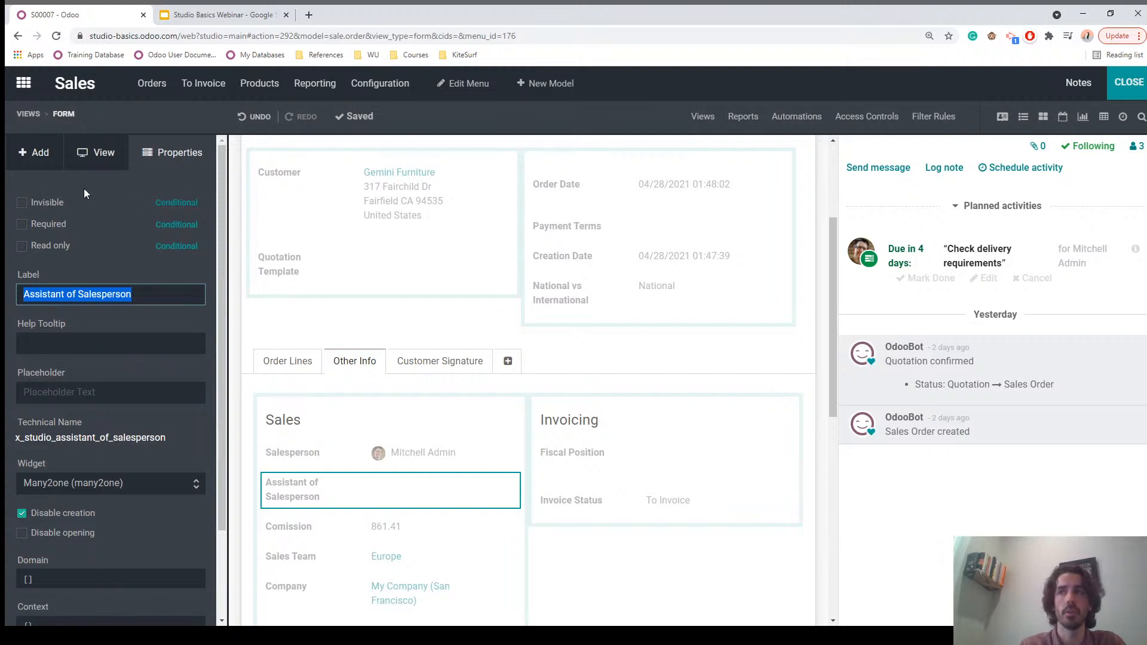
left_click(35, 154)
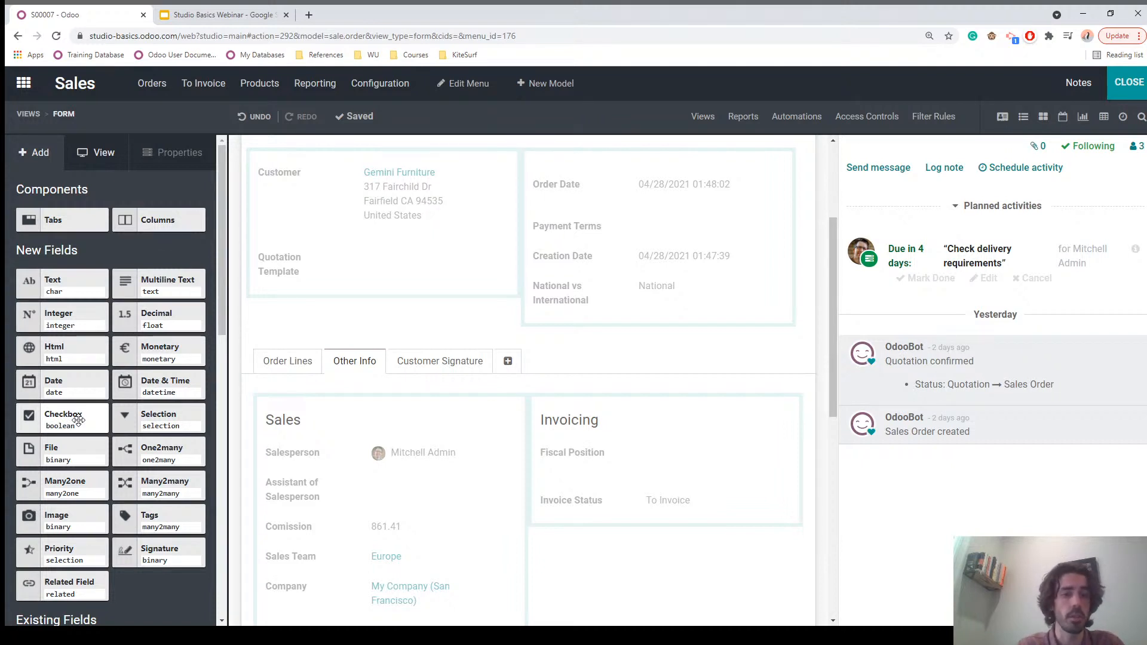
Step: Place a checkbox under Assistant of Salesperson labelled 'Multiple Assistants'
left_click_drag(54, 421, 302, 526)
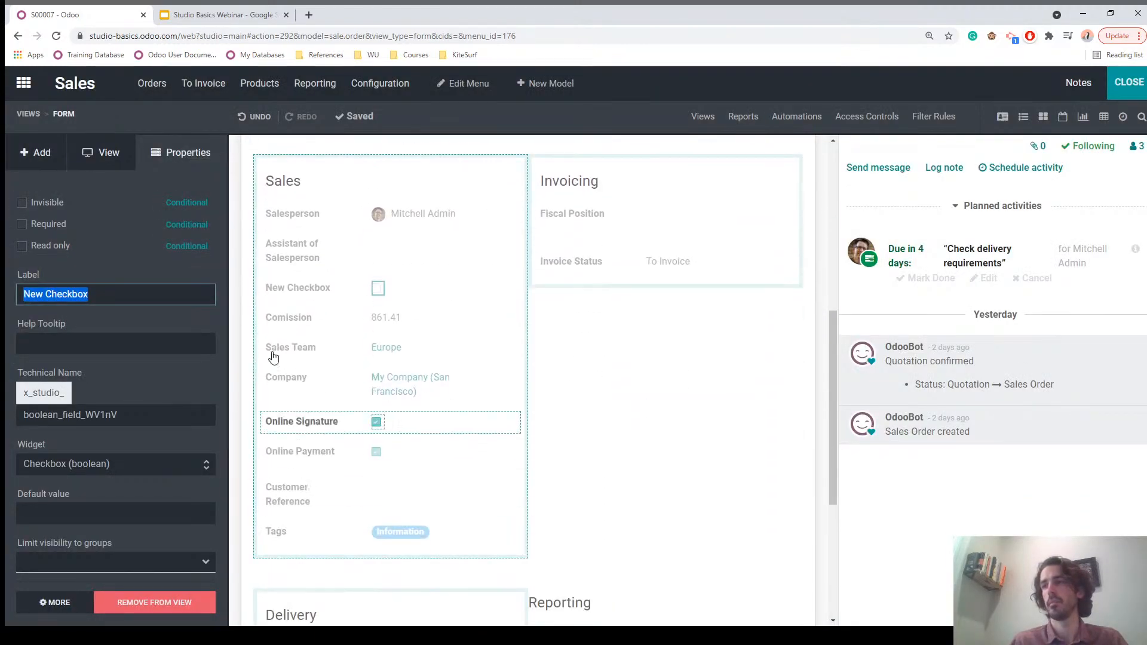
type("M")
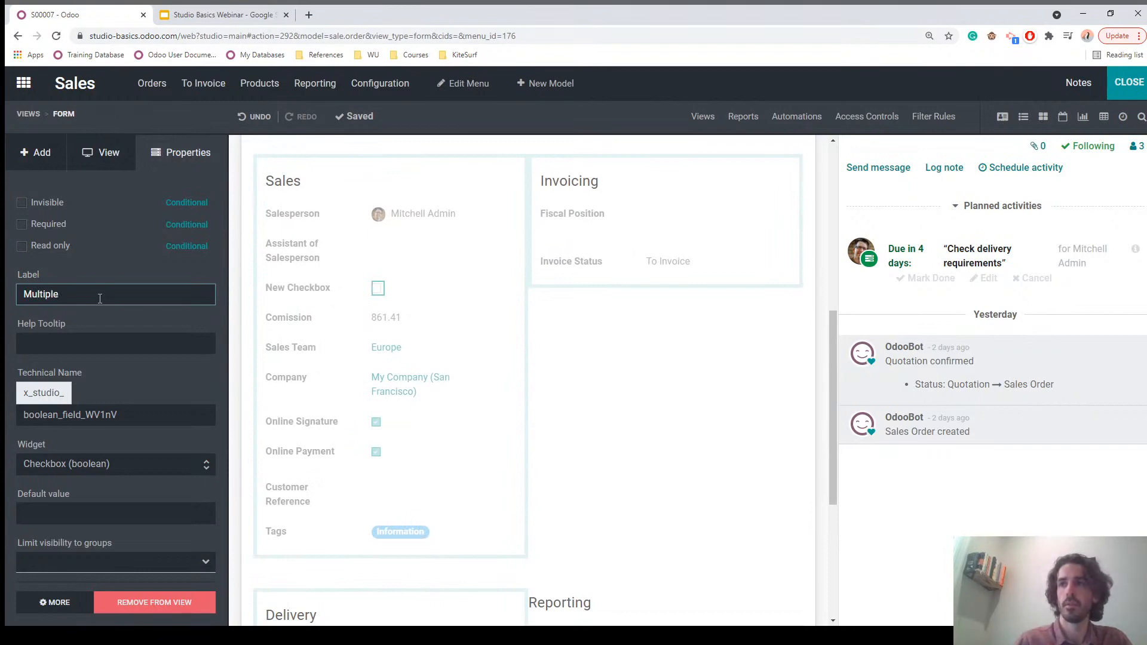
type("ultiple")
left_click(68, 323)
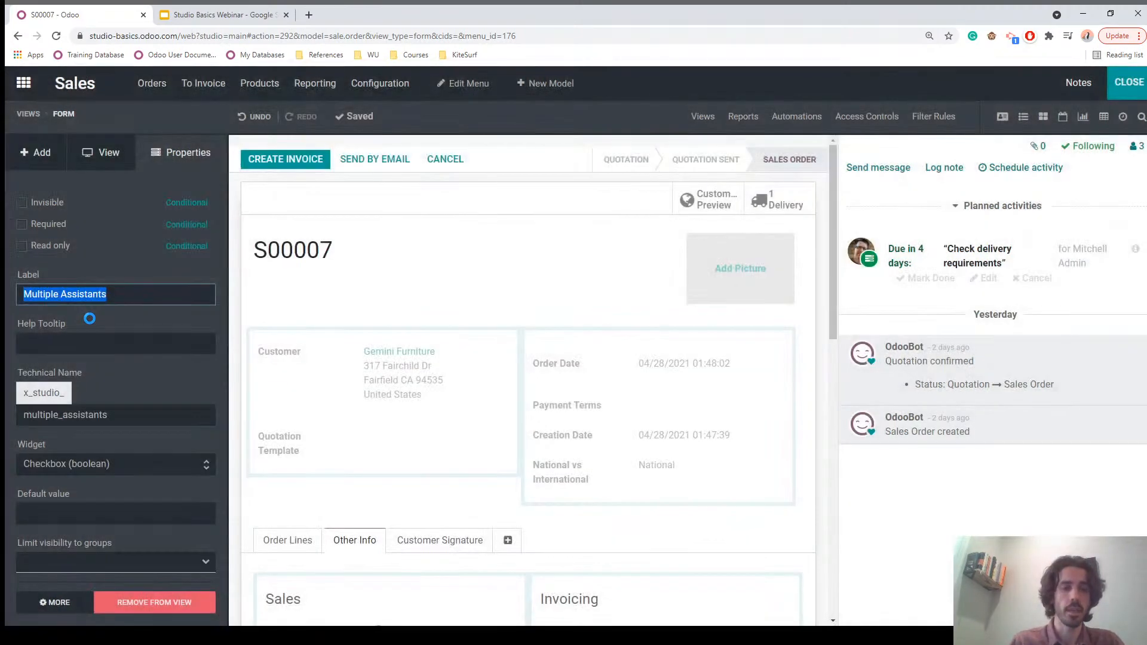
scroll(429, 475, "down", 5)
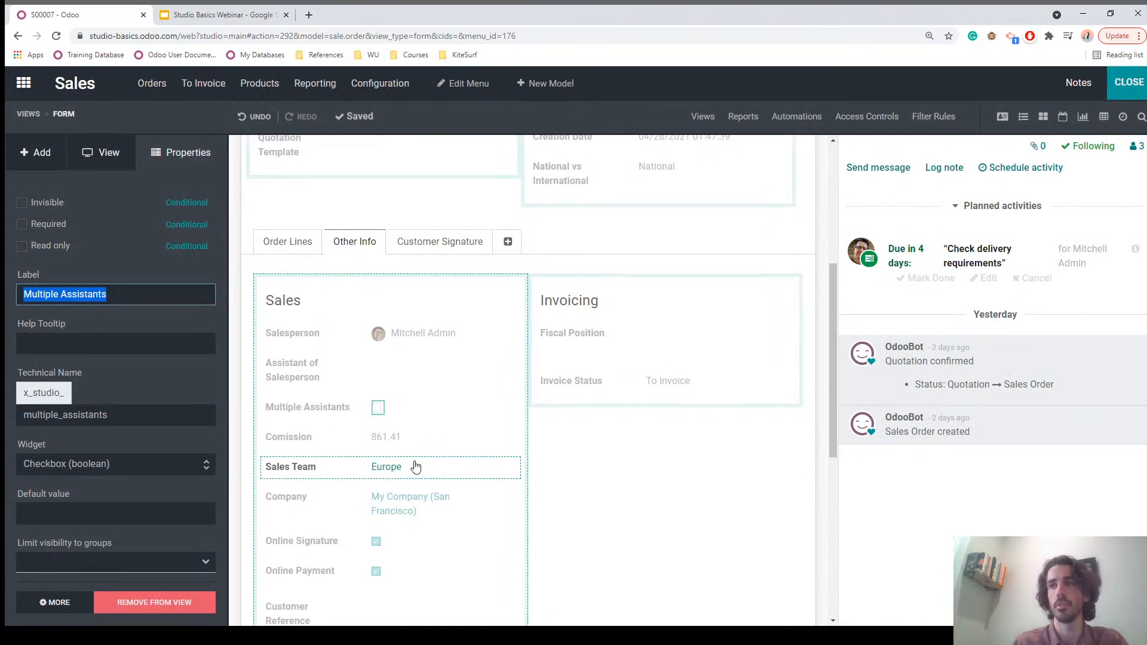
left_click(29, 153)
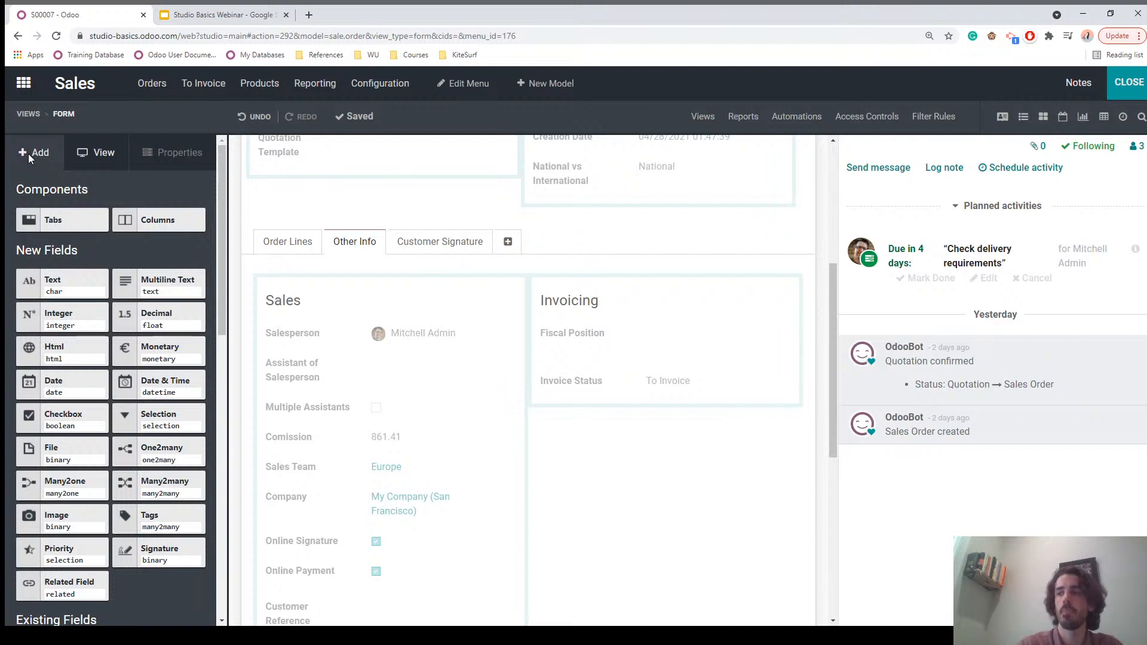
scroll(399, 450, "down", 3)
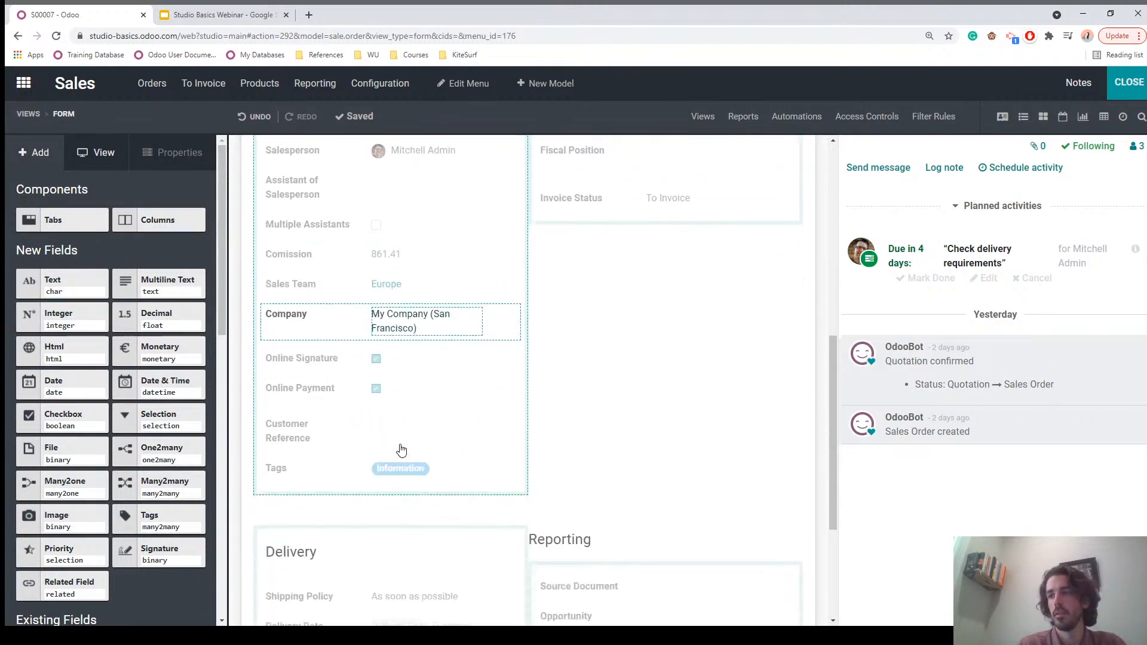
scroll(401, 449, "down", 1)
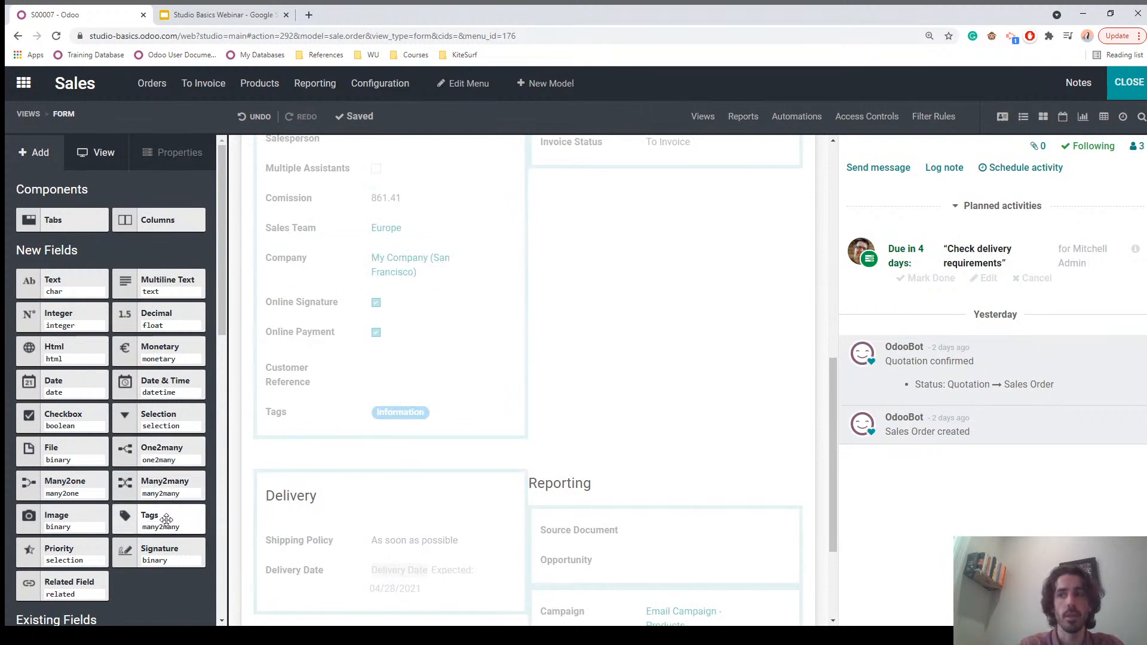
Step: Add a Contact-linked tags field under Multiple Assistants, labelled 'Assistants'
left_click_drag(166, 520, 285, 382)
scroll(363, 410, "up", 3)
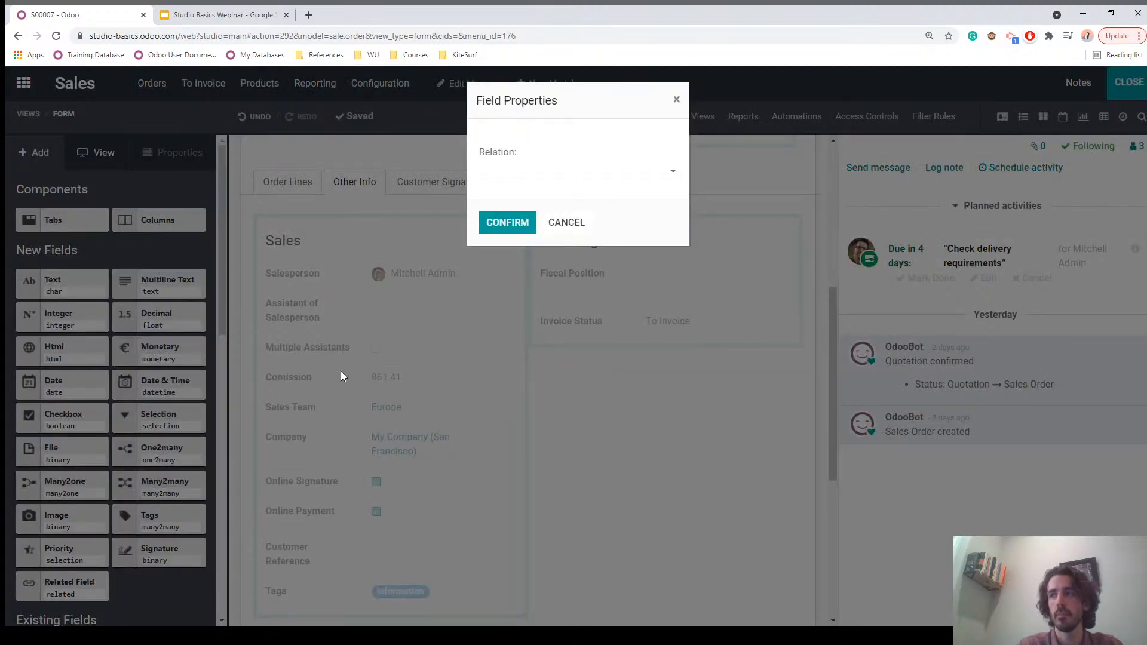
left_click(514, 175)
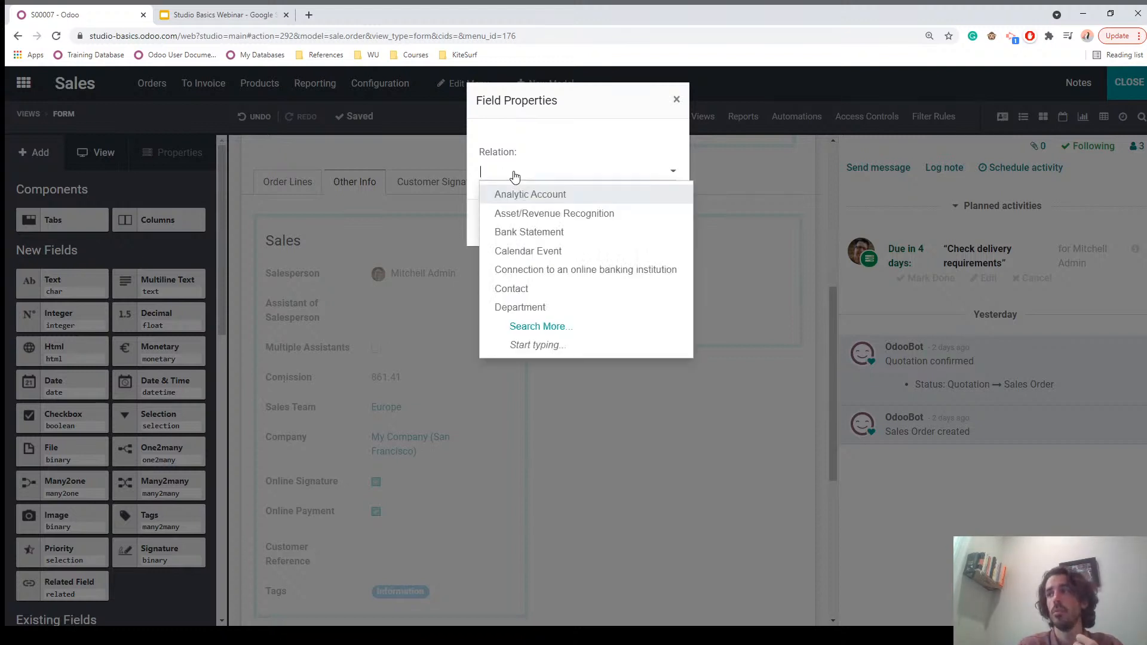
left_click(517, 293)
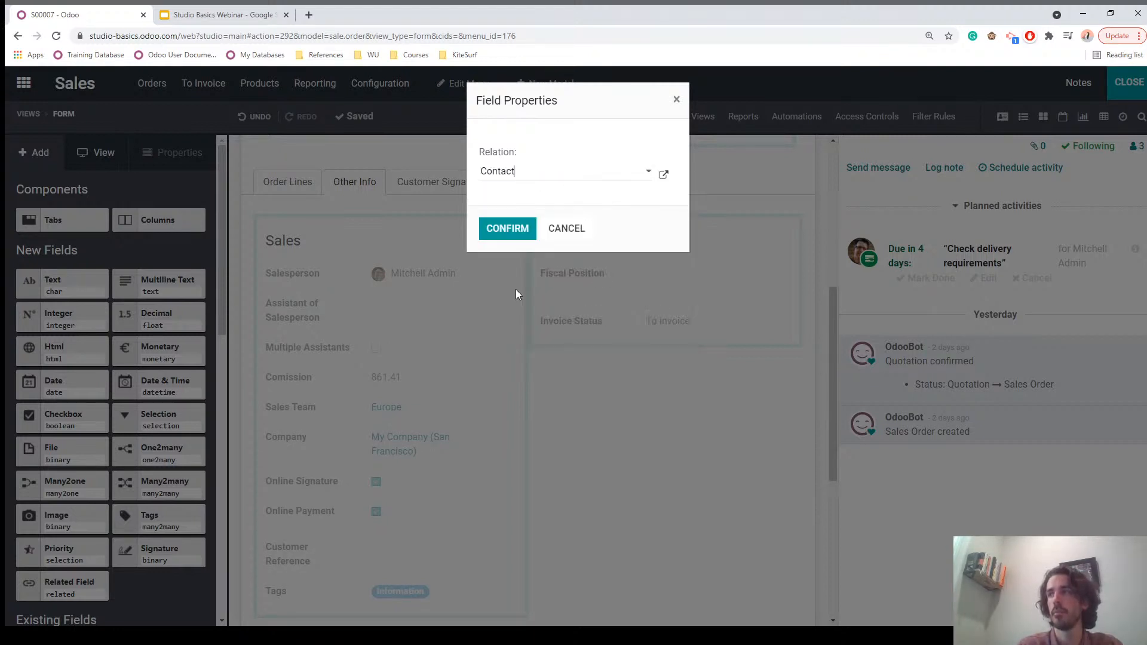
left_click(508, 228)
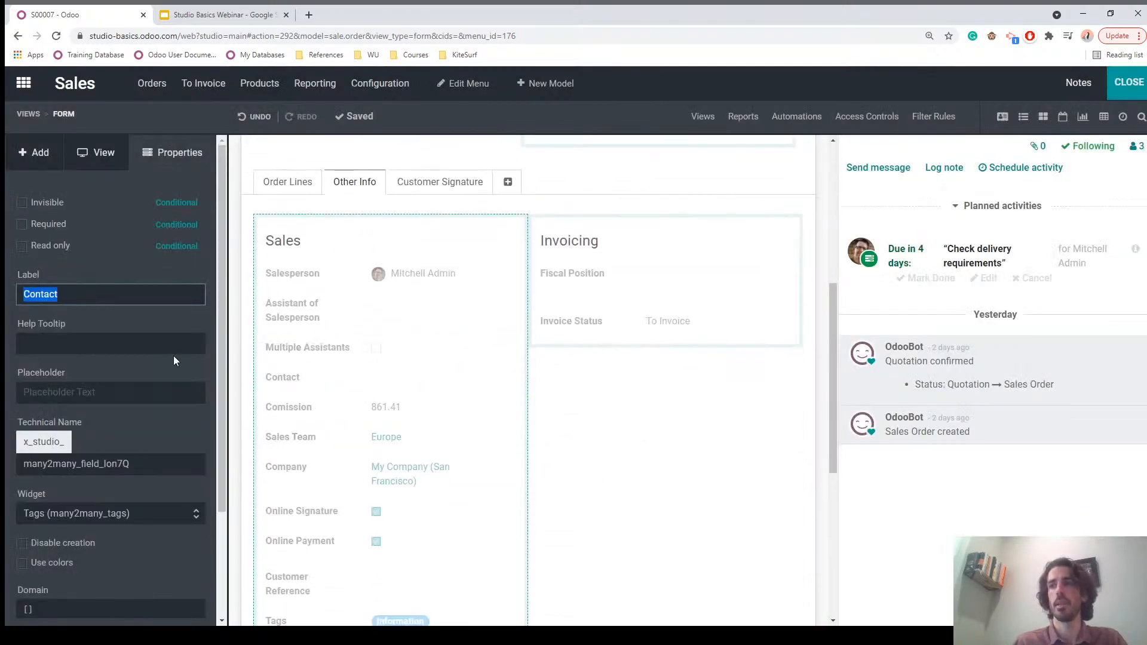
type("As")
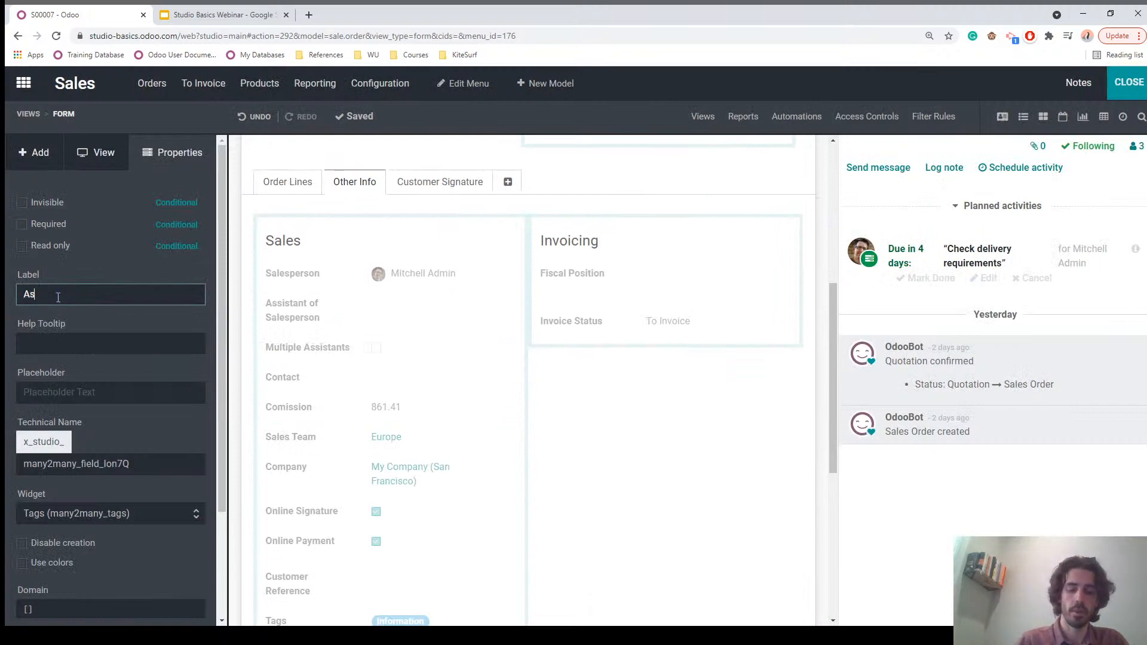
type("sistants")
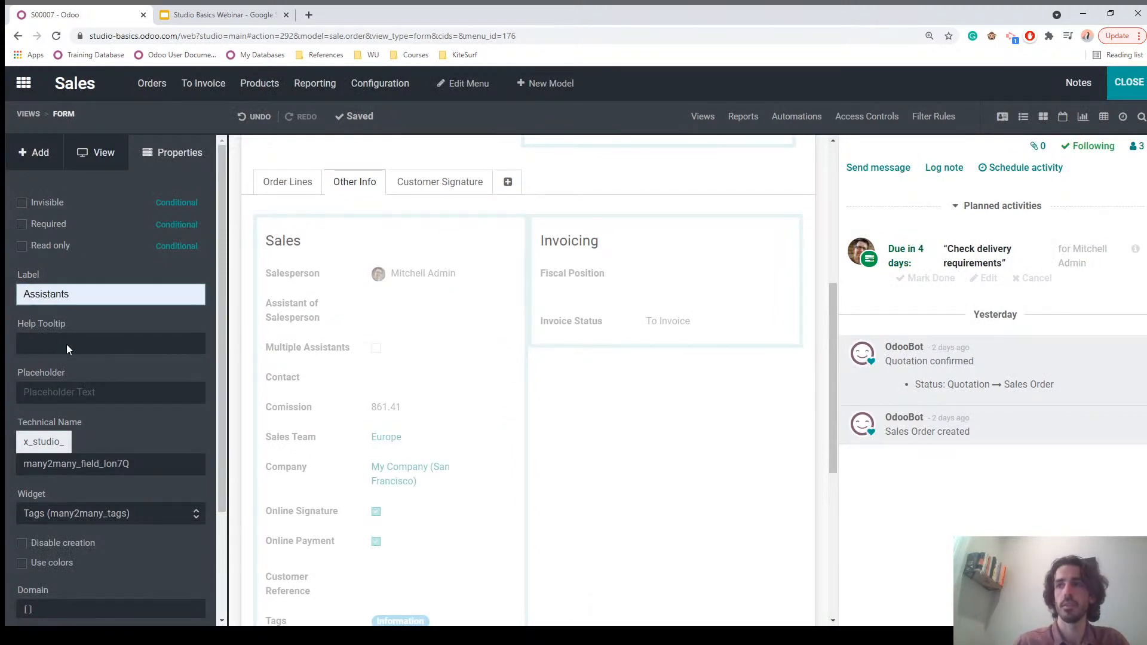
left_click(66, 344)
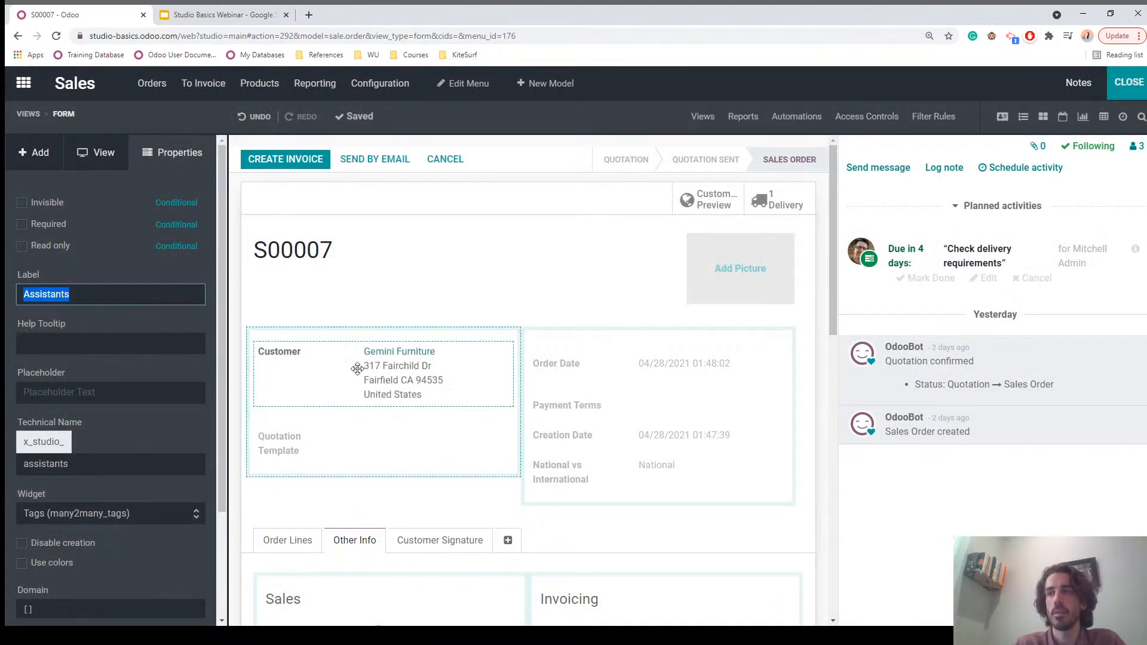
Step: Set the Assistants field to Invisible in its properties
scroll(382, 391, "down", 5)
scroll(382, 392, "down", 1)
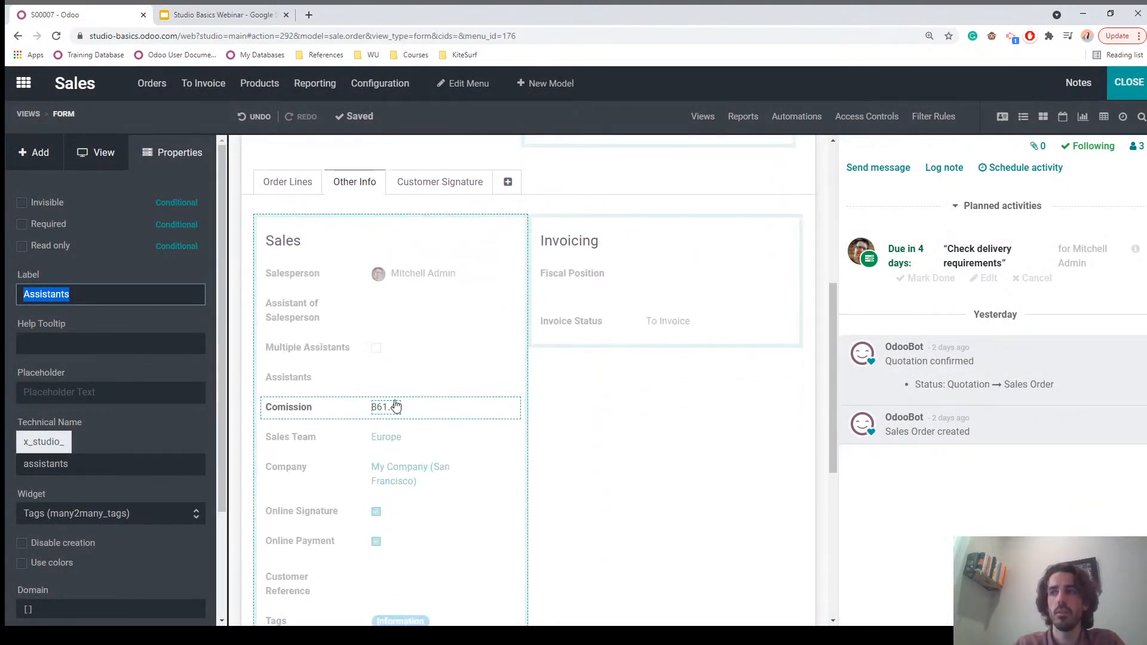
left_click(367, 382)
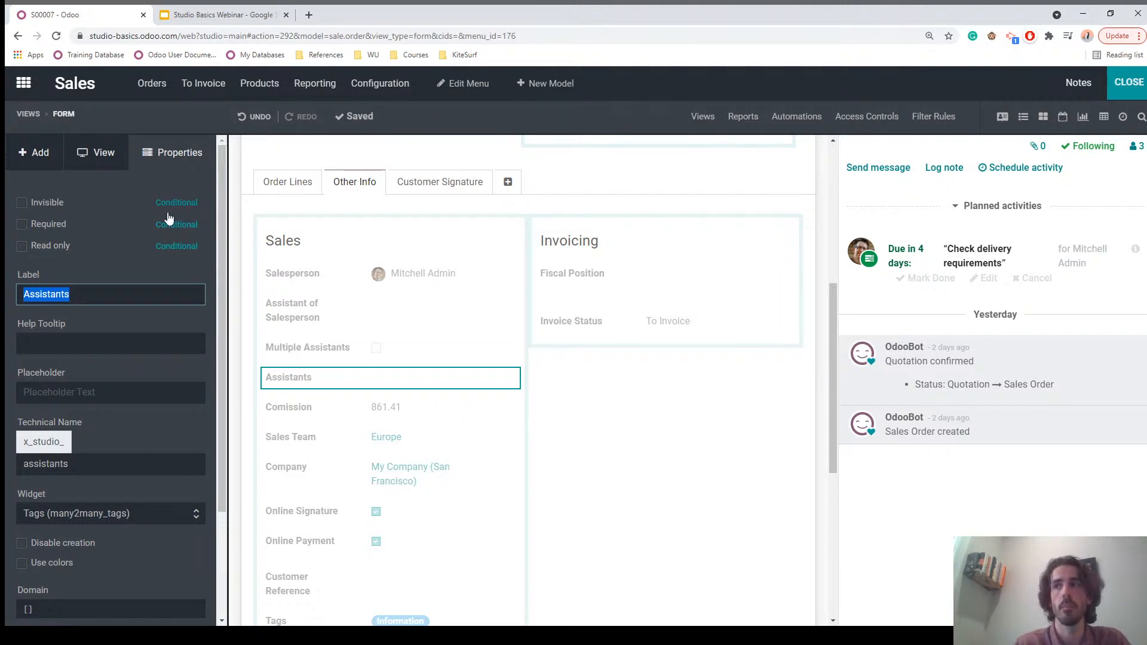
left_click(42, 205)
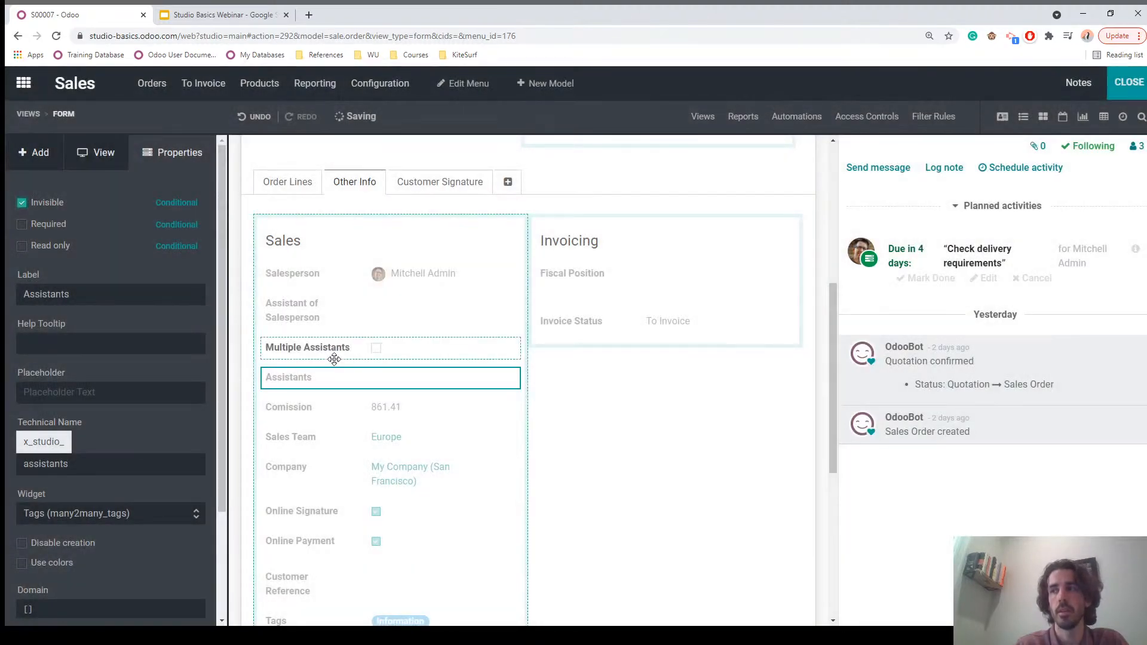
left_click(379, 408)
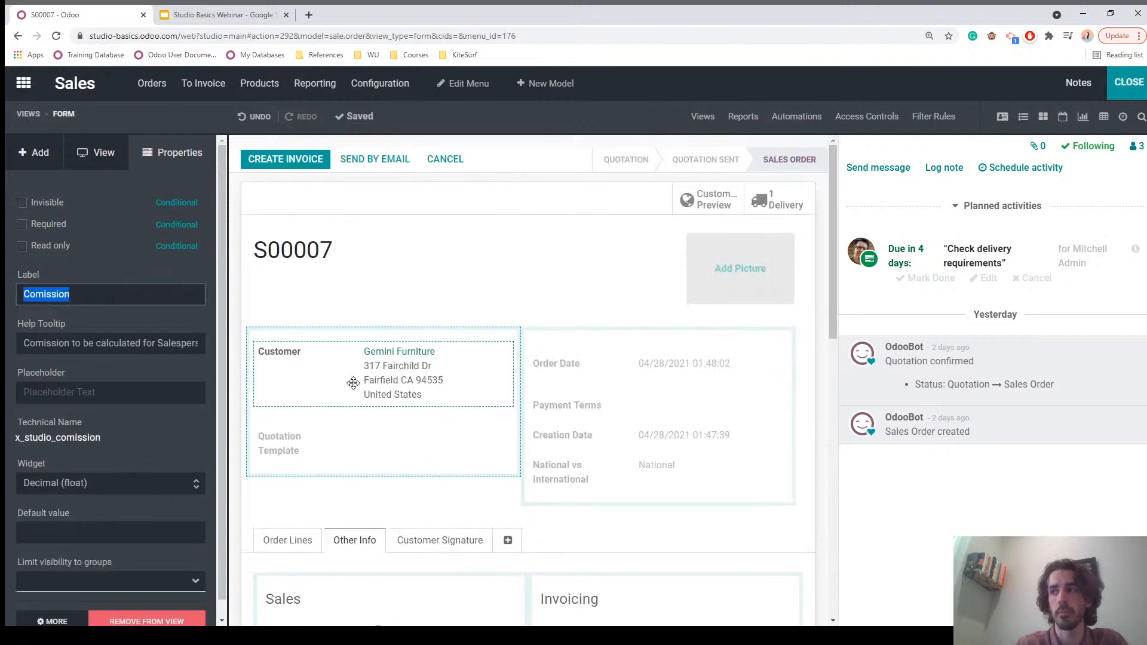
scroll(412, 481, "down", 3)
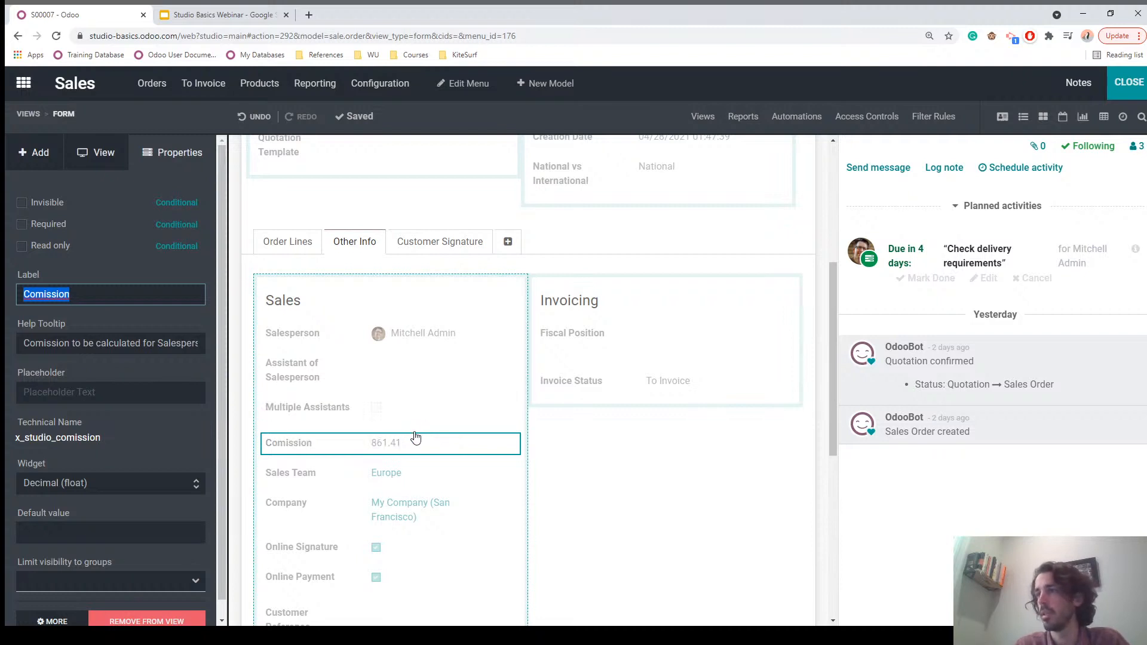
Step: Turn on Show Invisible Elements and select the hidden Assistants field
left_click(99, 157)
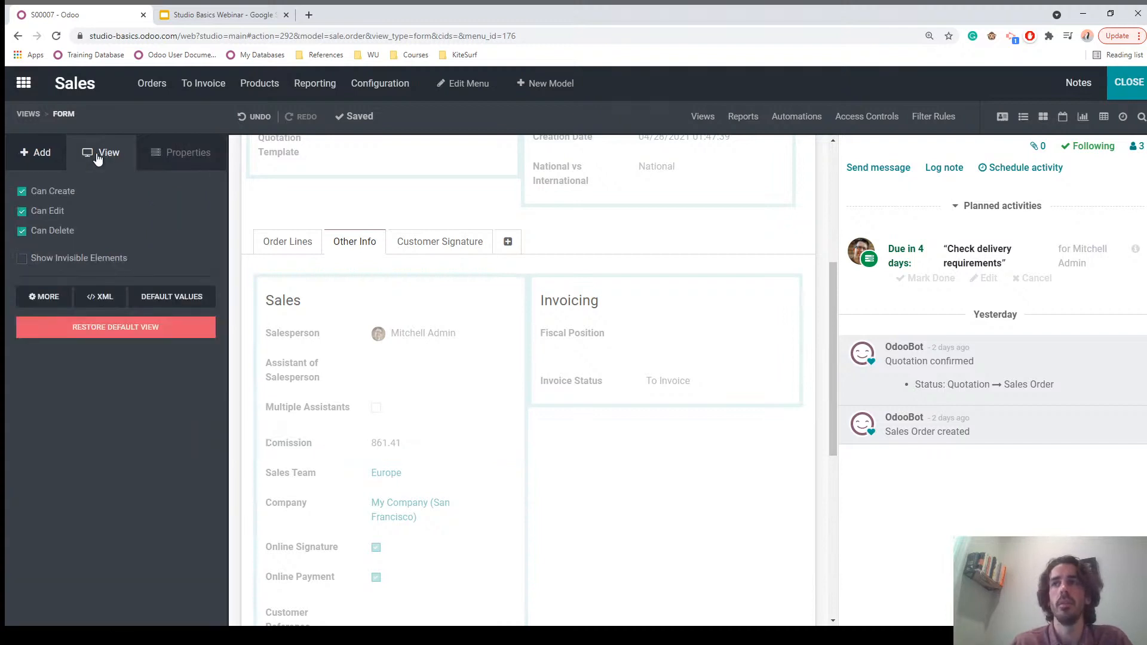
left_click(39, 262)
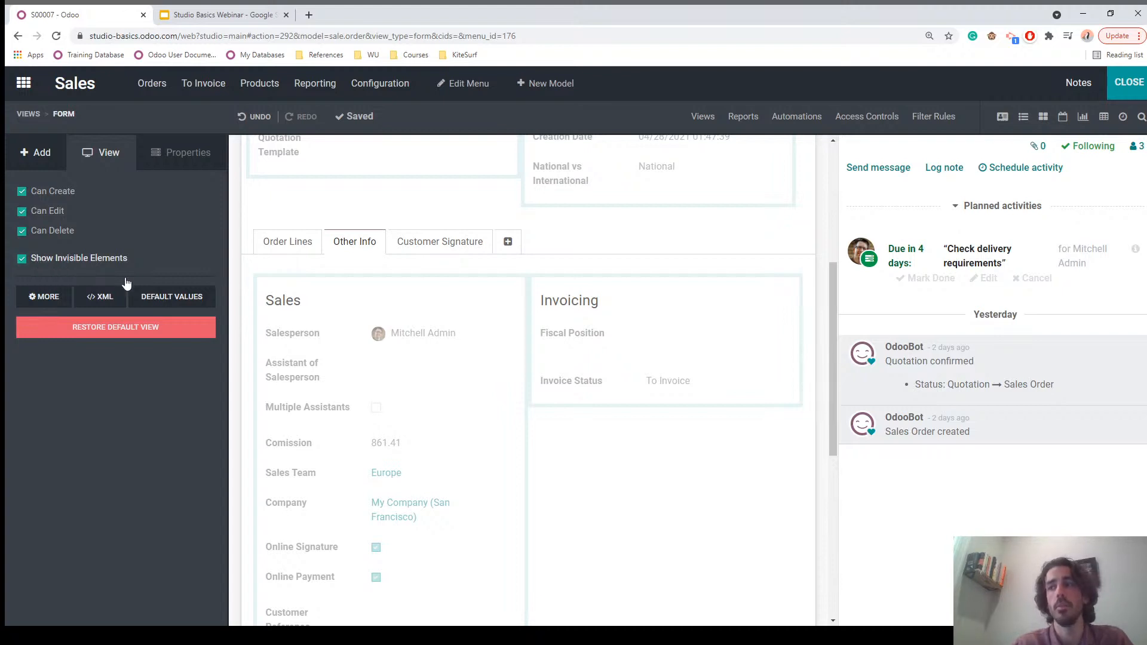
scroll(433, 413, "down", 3)
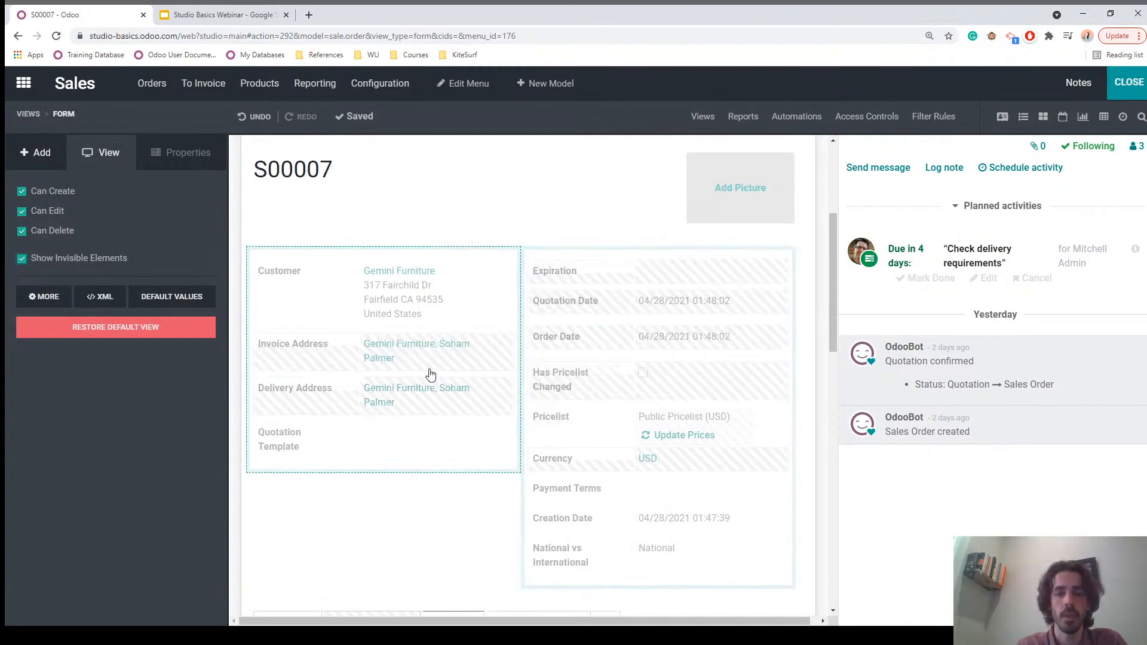
scroll(427, 398, "down", 3)
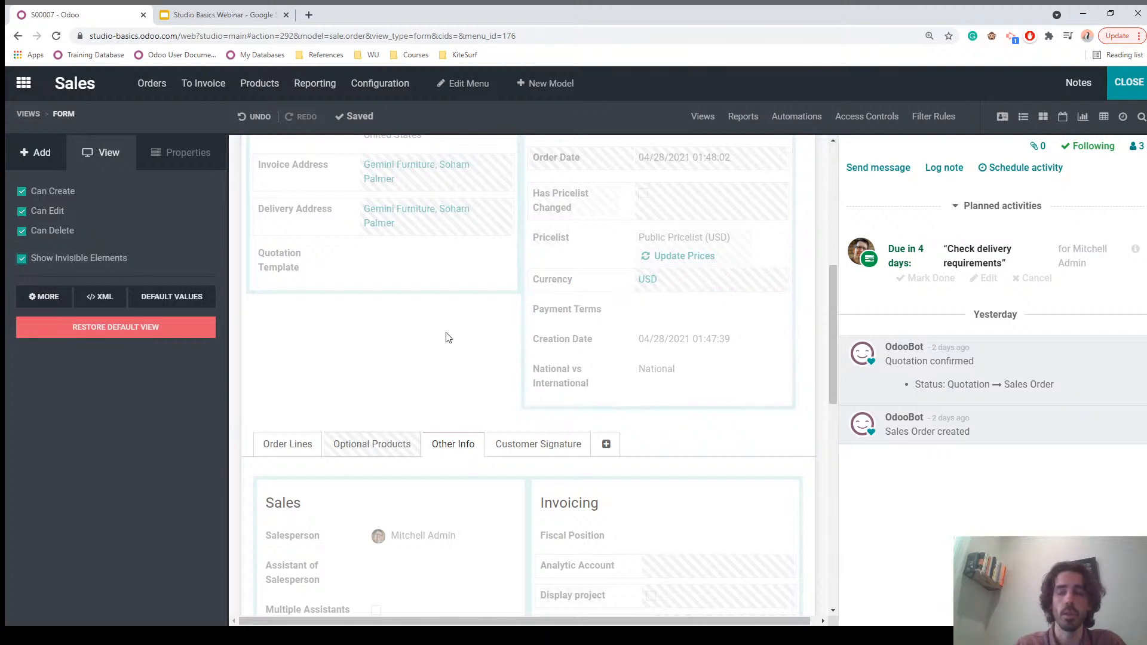
scroll(429, 365, "down", 4)
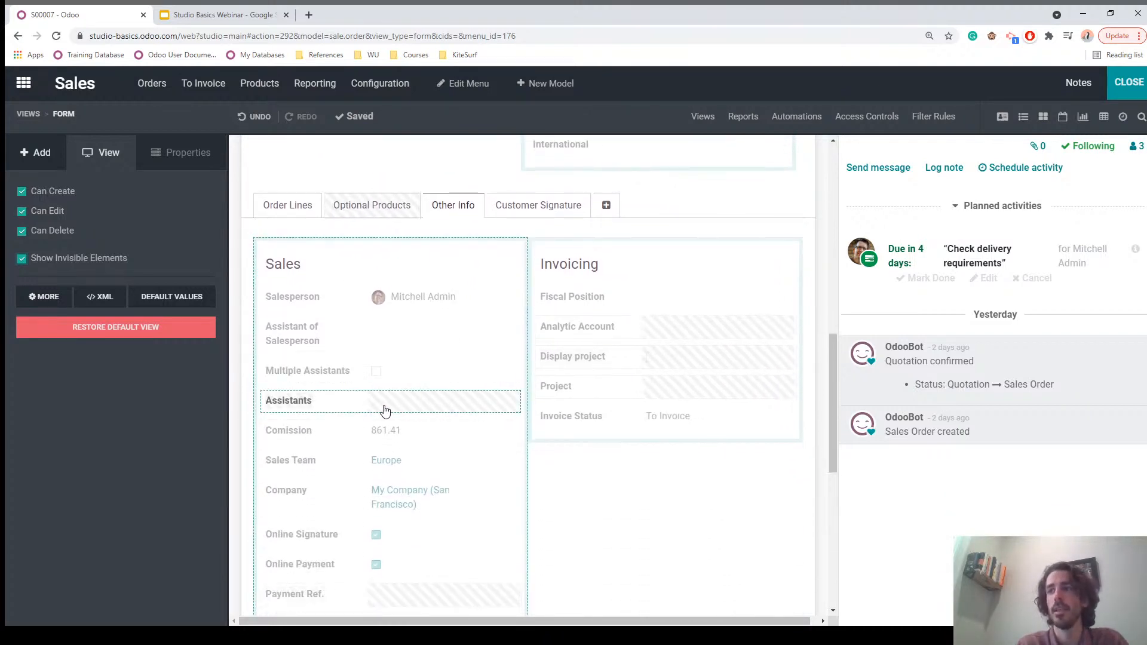
left_click(398, 407)
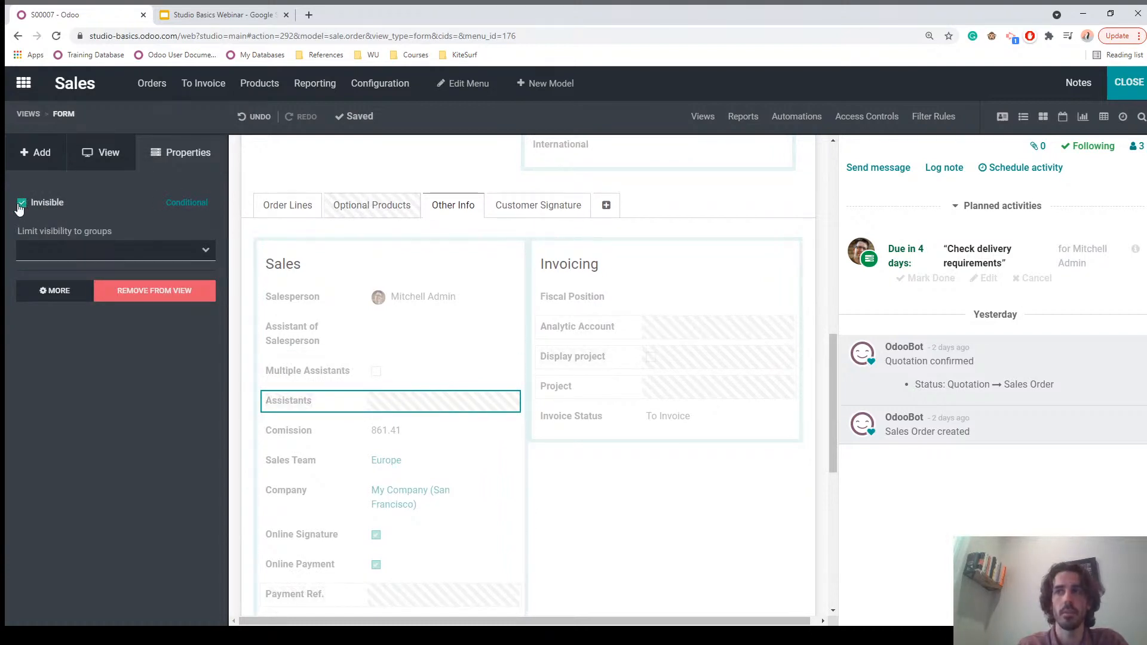
Step: Make Assistants invisible only when Multiple Assistants is not set, save, and close Studio
left_click(187, 204)
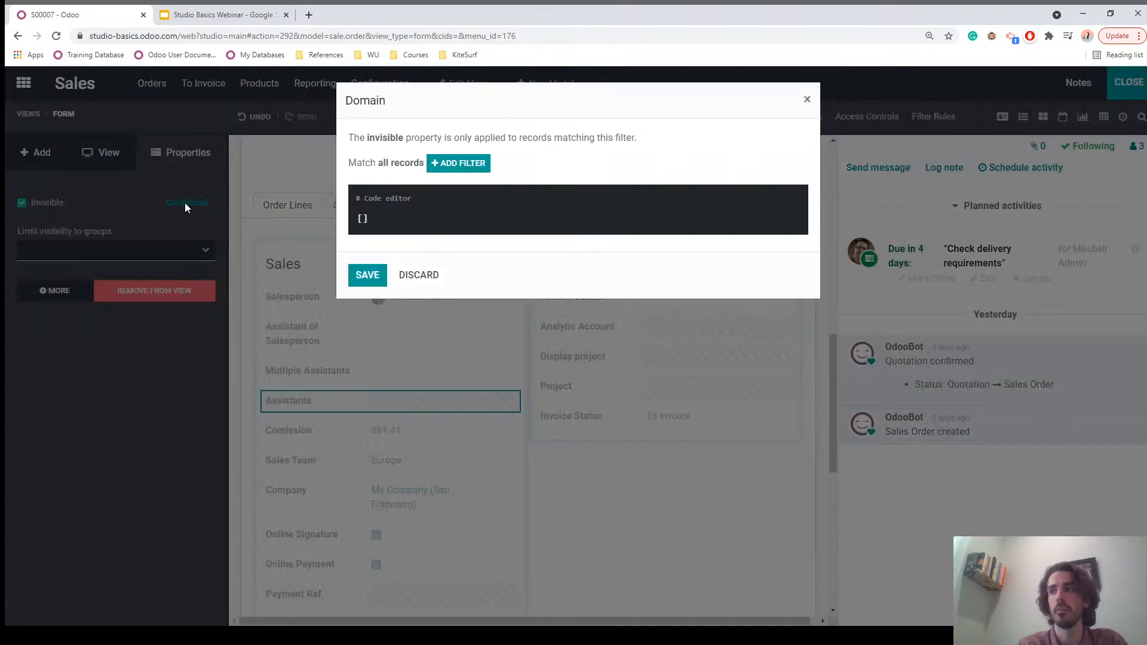
left_click(456, 162)
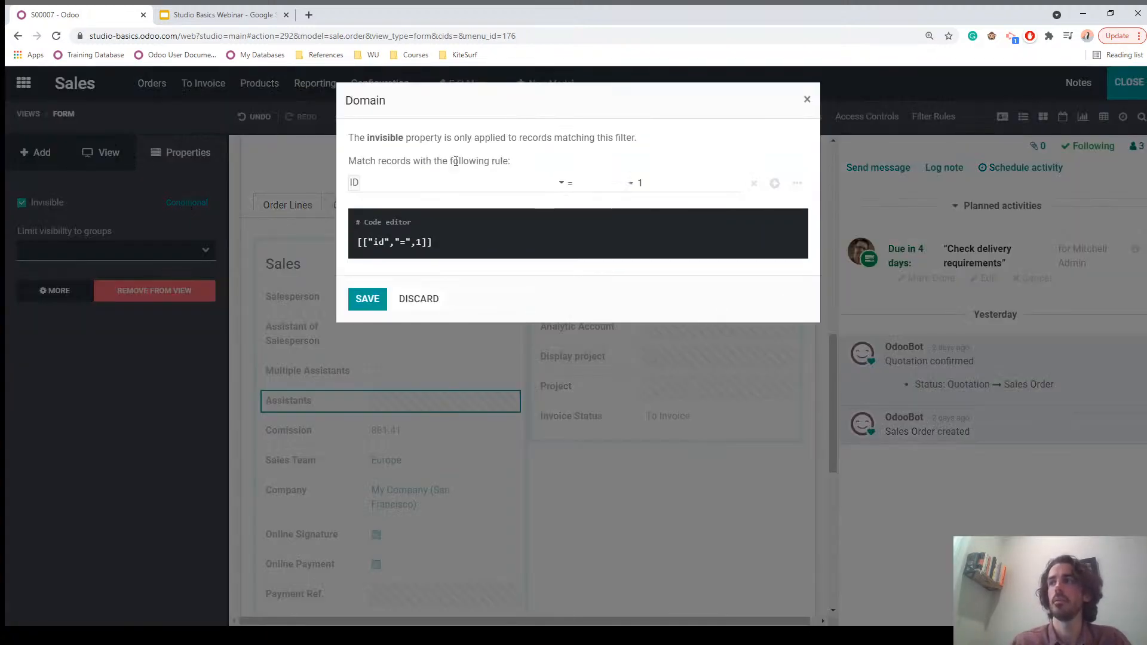
left_click(403, 187)
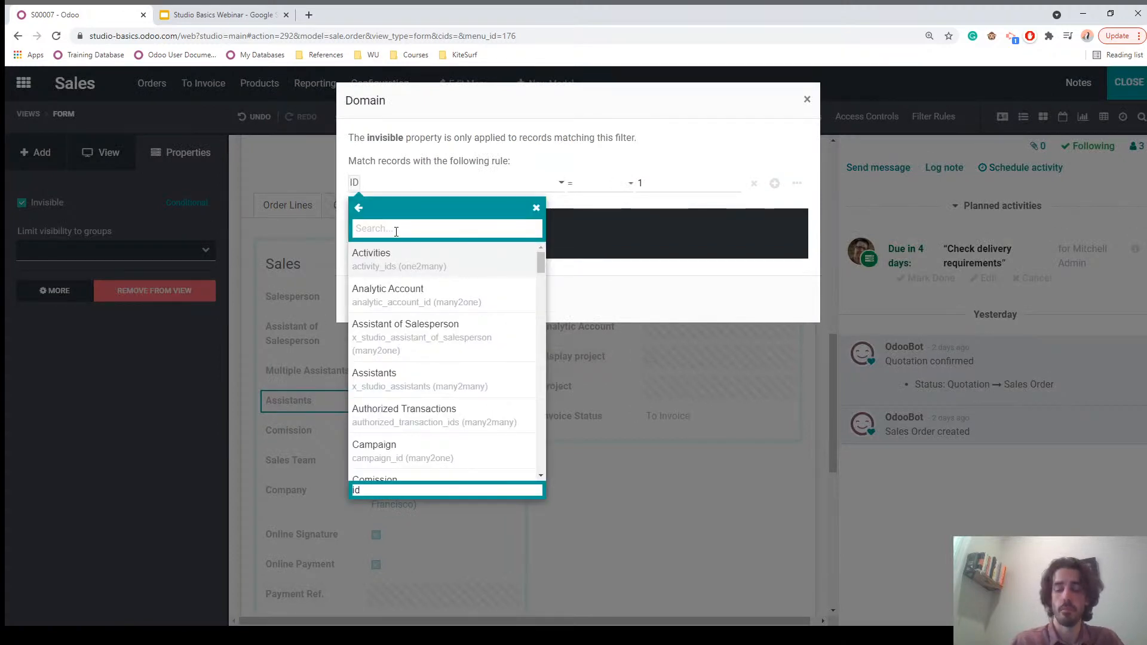
type("multi")
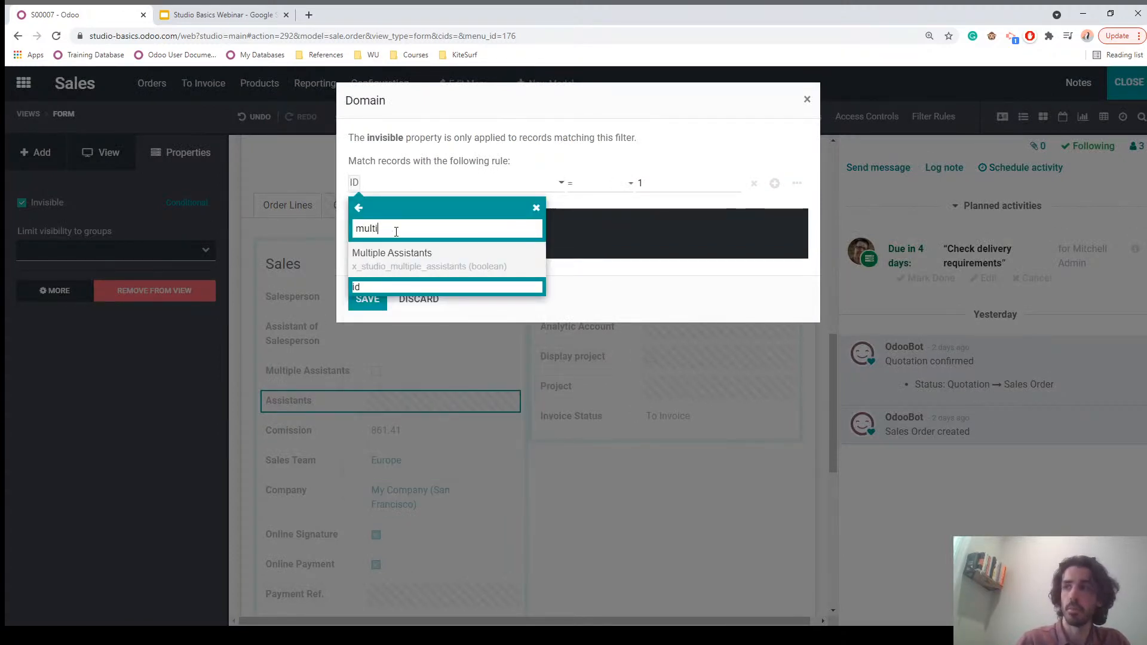
left_click(410, 260)
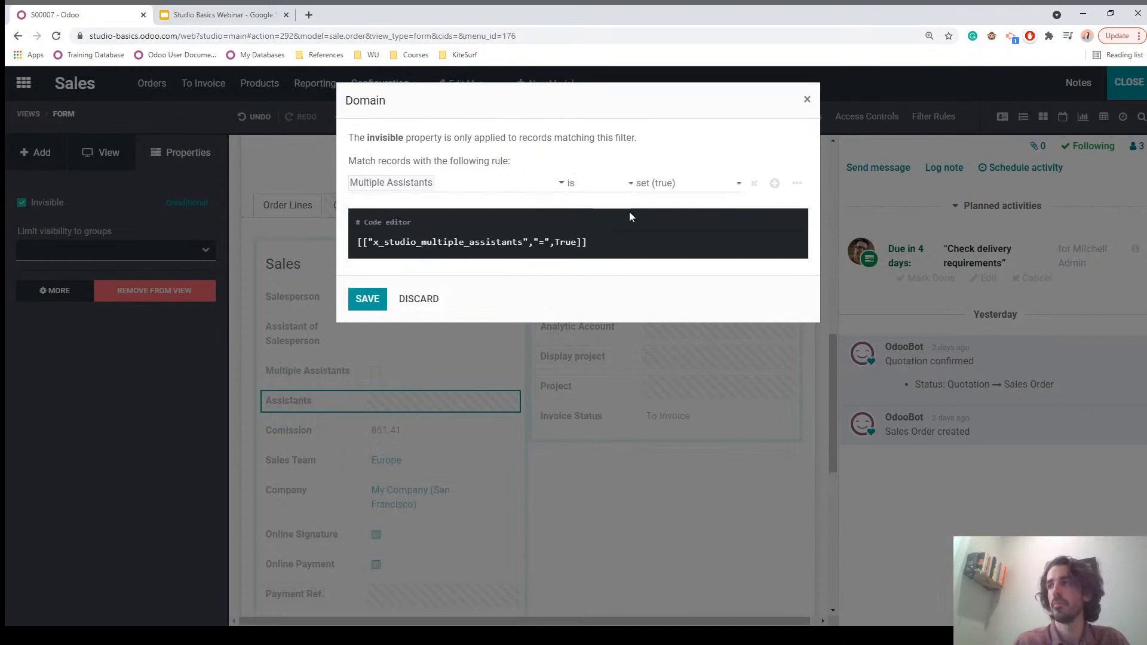
left_click(663, 222)
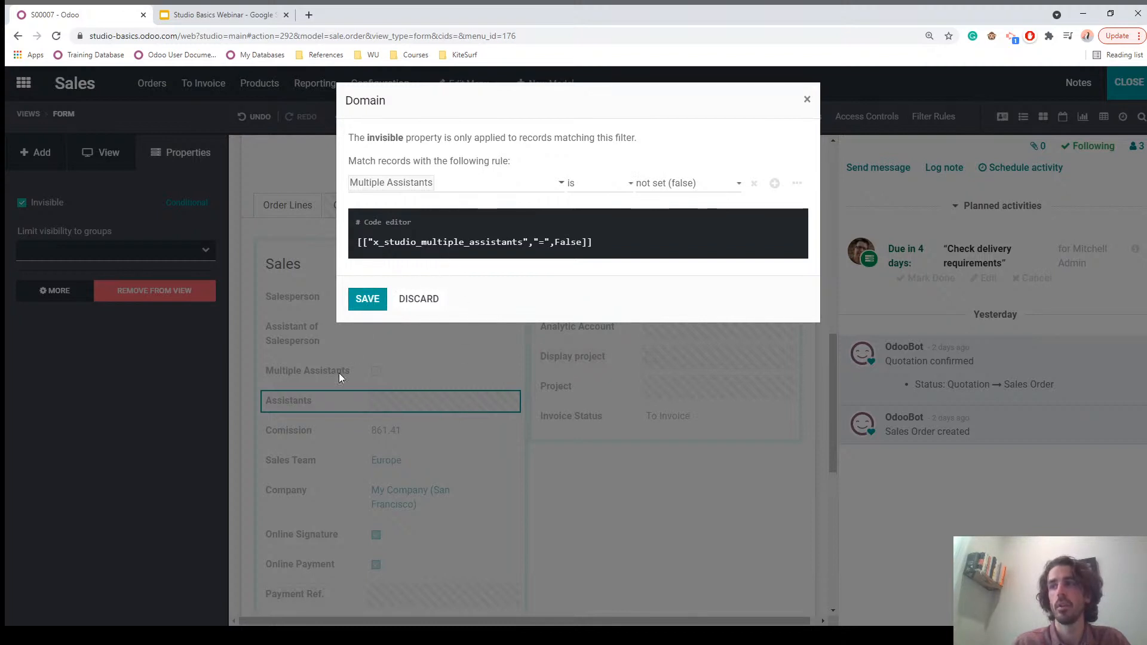
left_click(367, 300)
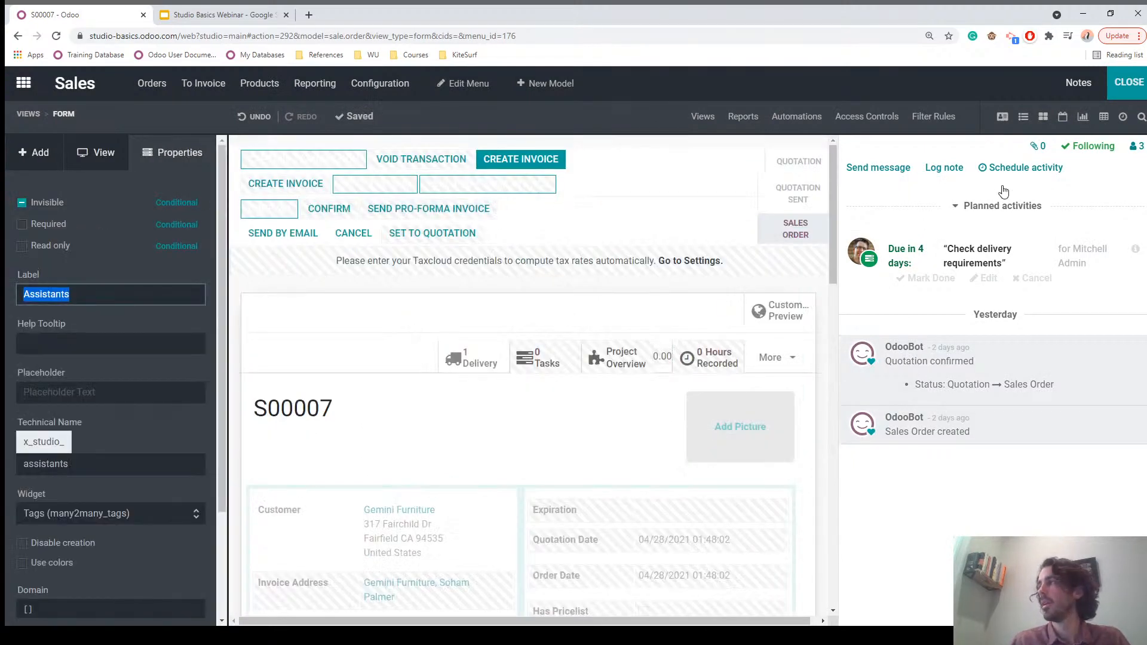
left_click(1123, 86)
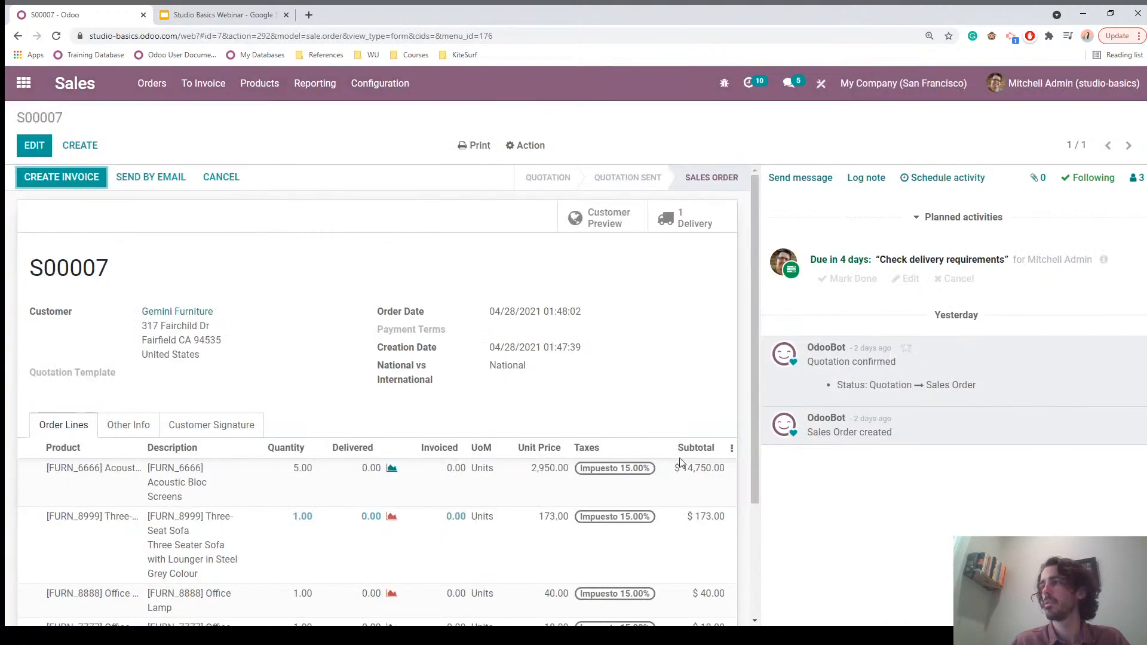
Step: Edit order S00007 and tick Multiple Assistants under Other Info
left_click(128, 430)
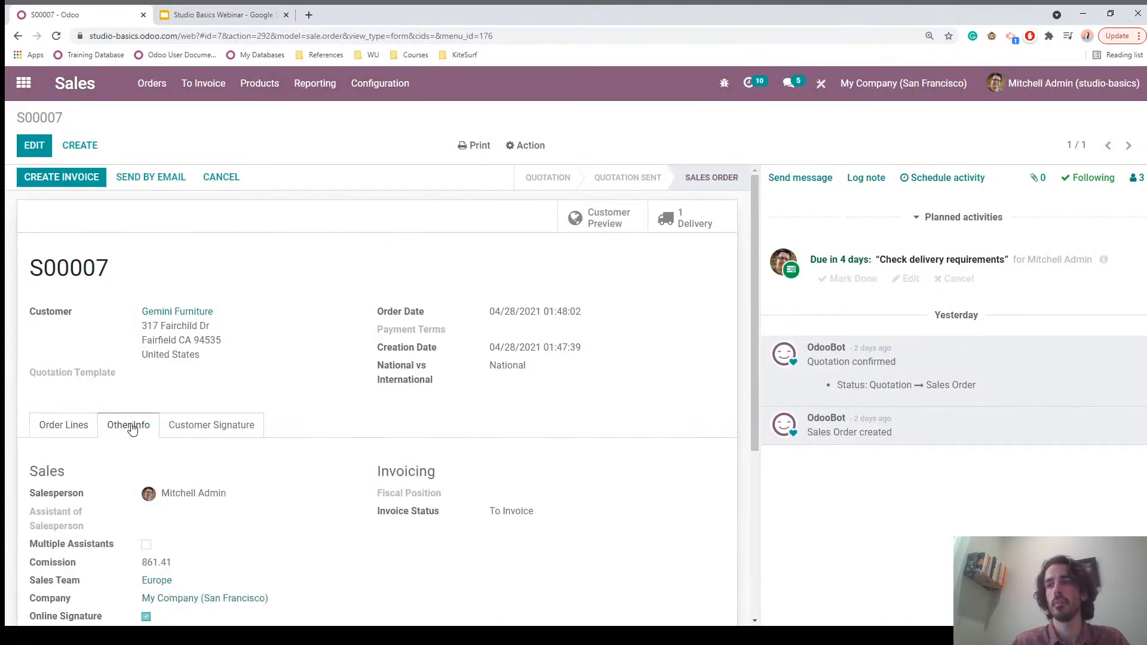
scroll(190, 394, "down", 3)
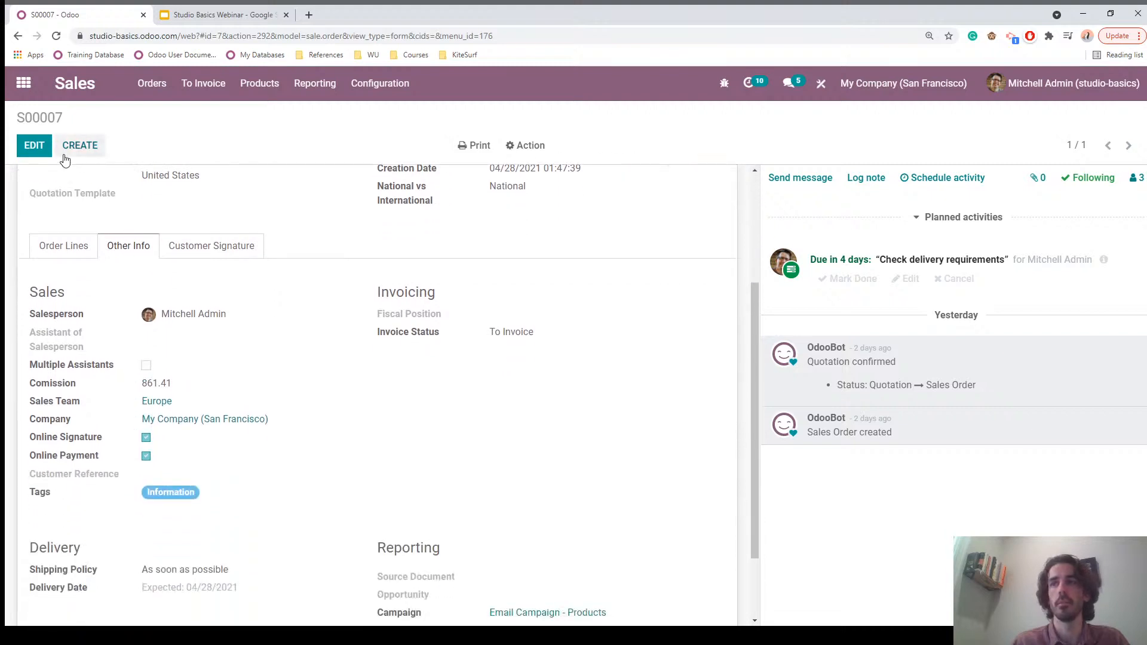
left_click(34, 149)
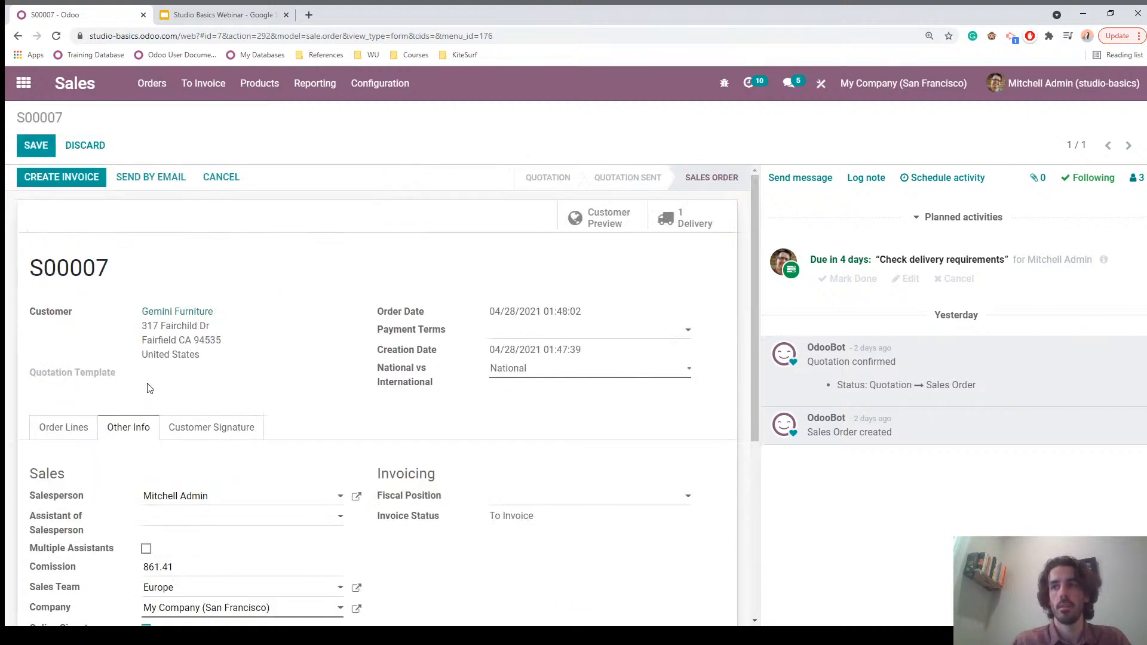
scroll(149, 394, "down", 3)
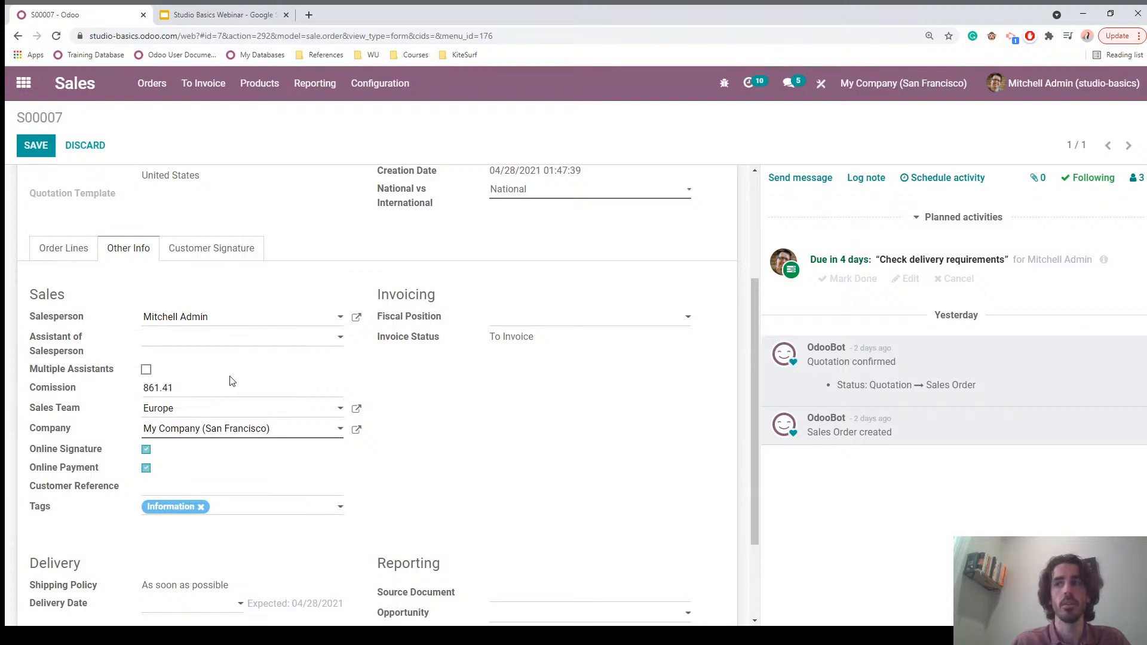
left_click(146, 370)
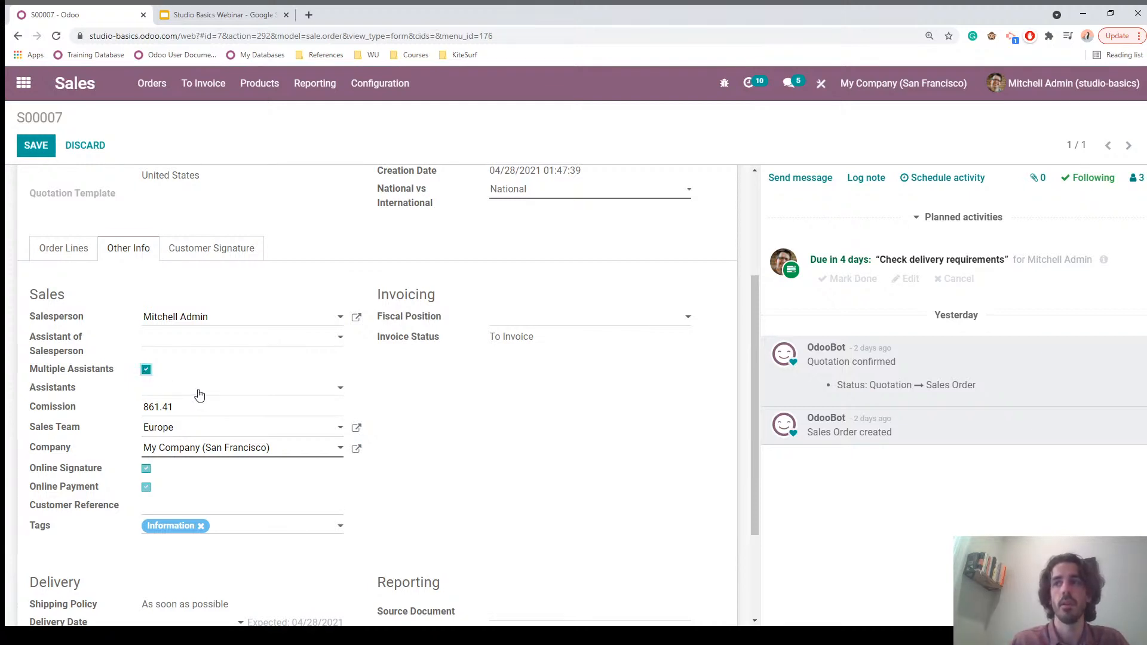
Step: Add three Azure Interior contacts to the Assistants field
left_click(198, 390)
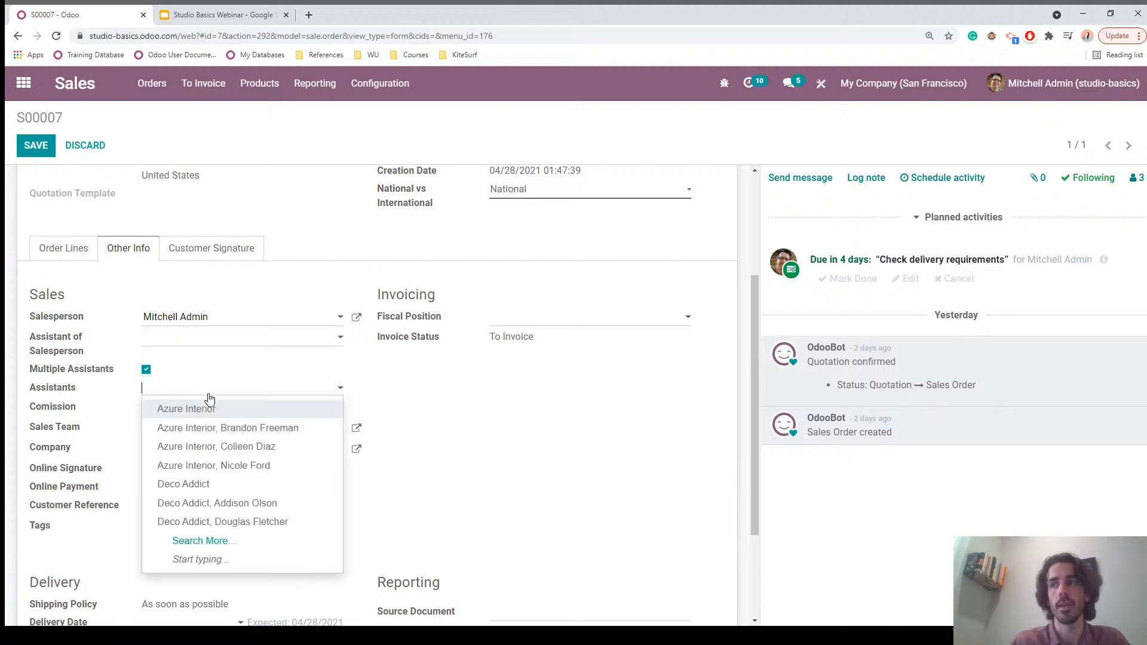
left_click(240, 425)
left_click(230, 405)
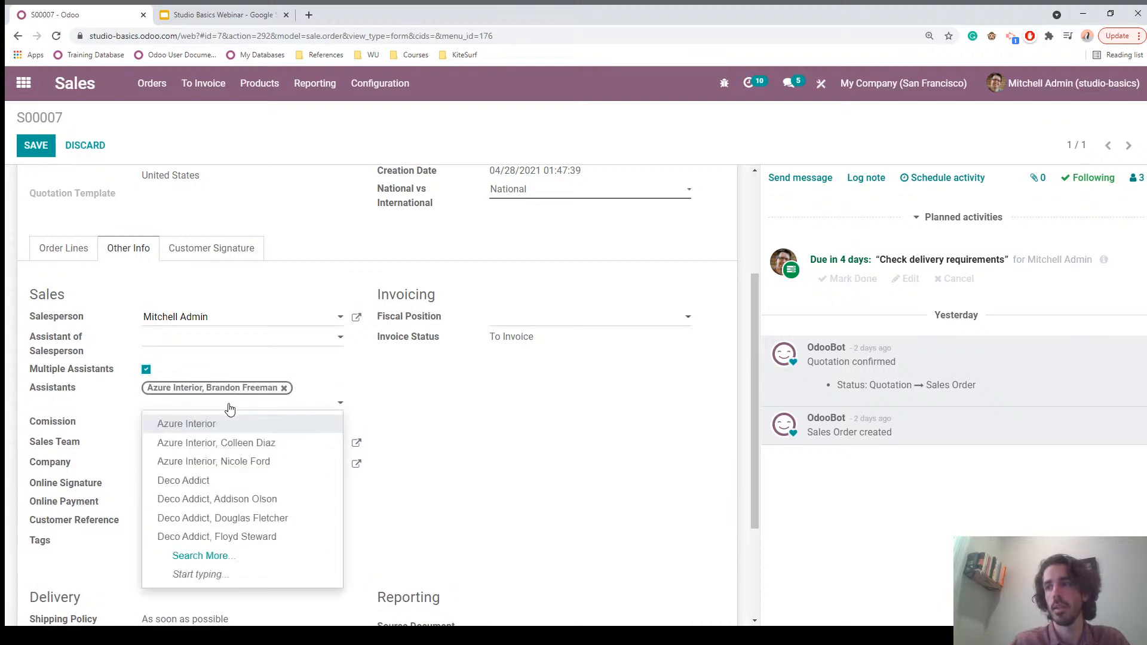
left_click(243, 445)
left_click(218, 418)
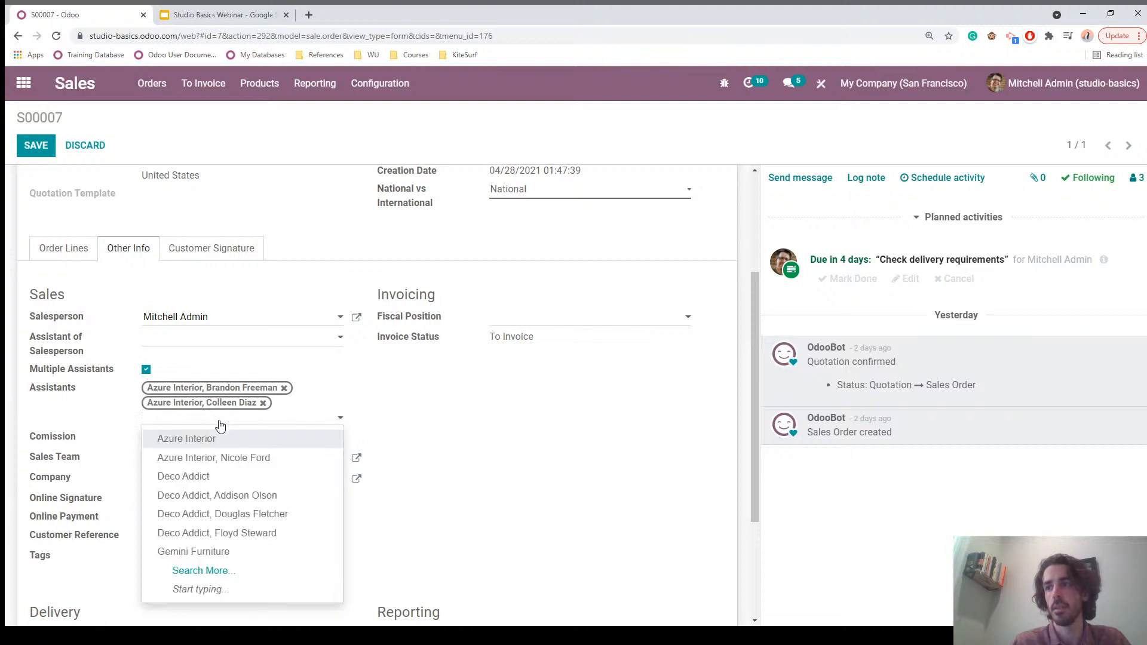
left_click(236, 460)
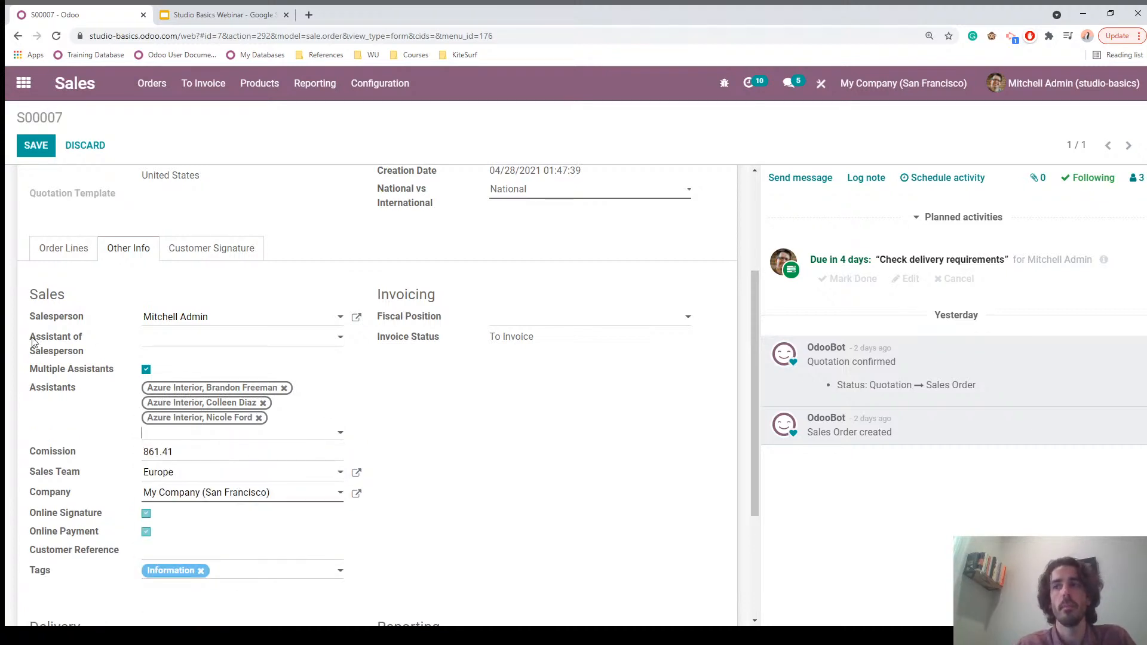
Step: Make the first Azure Interior contact the Assistant of Salesperson and save the order
left_click(190, 339)
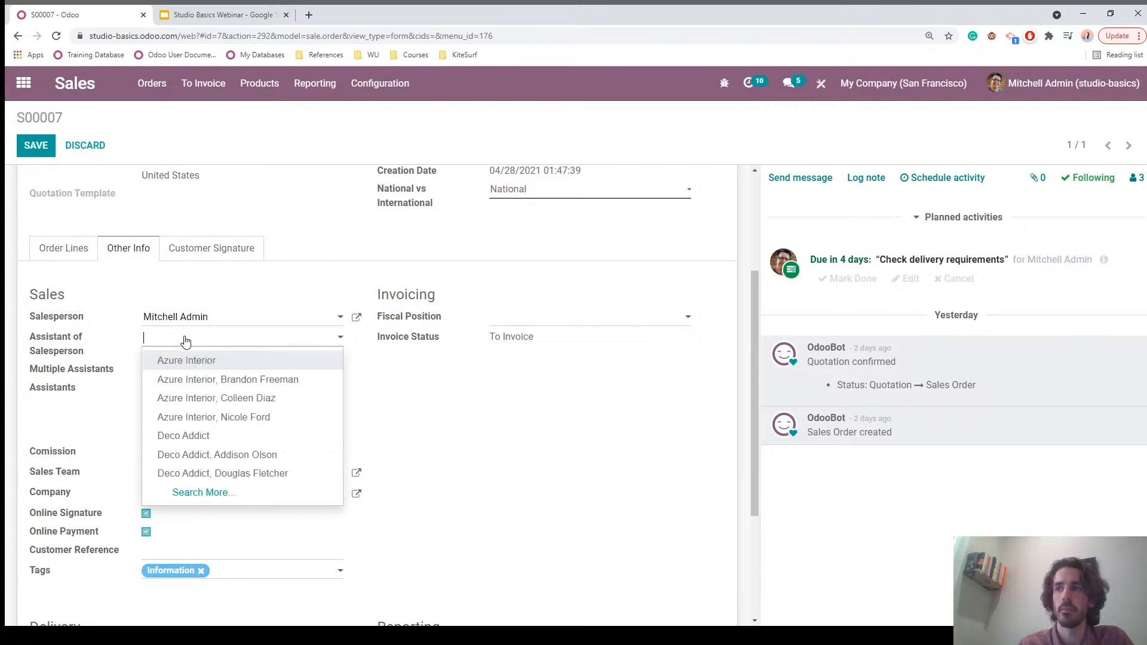
left_click(245, 381)
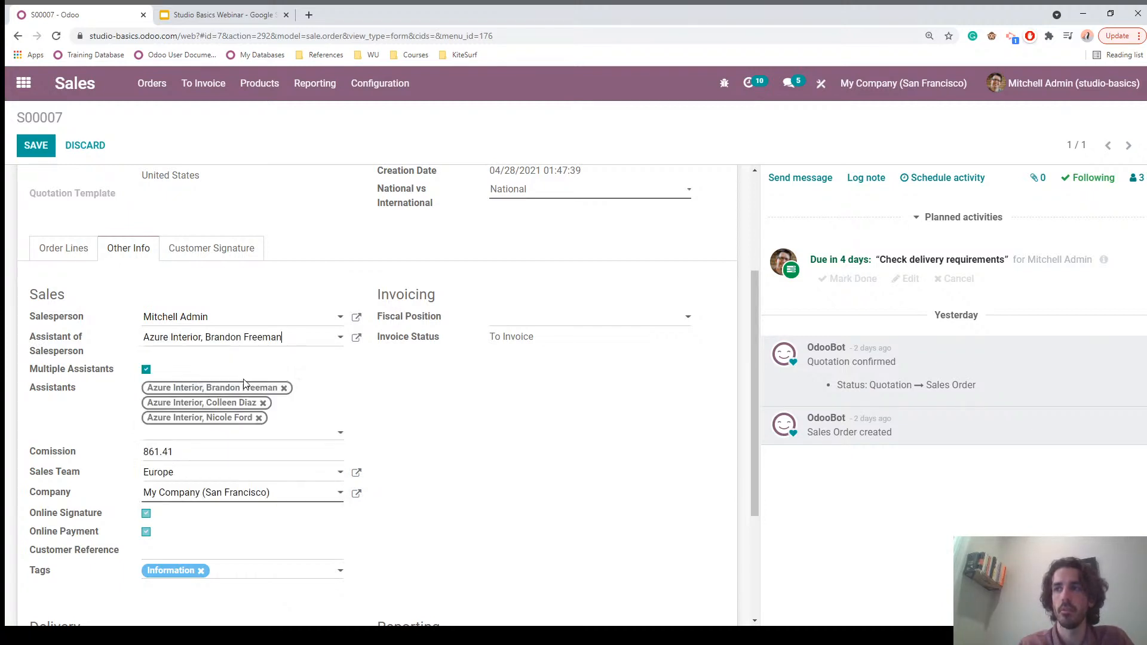
left_click(36, 147)
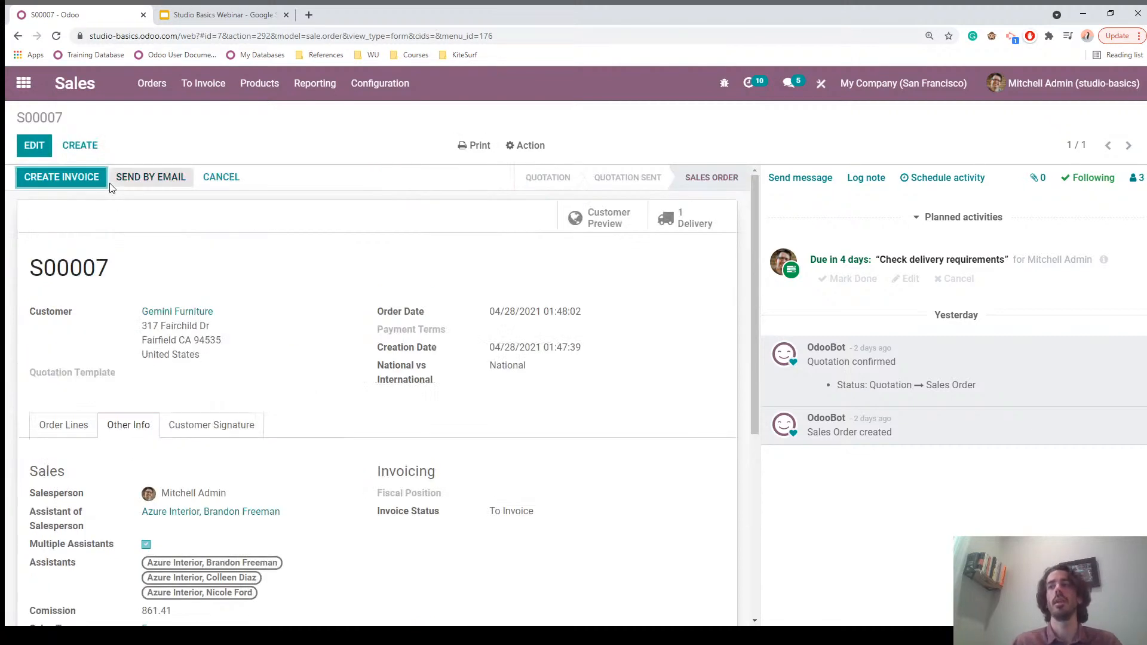
Step: View the assistant's contact record, then return to sales order S00007
scroll(278, 424, "down", 3)
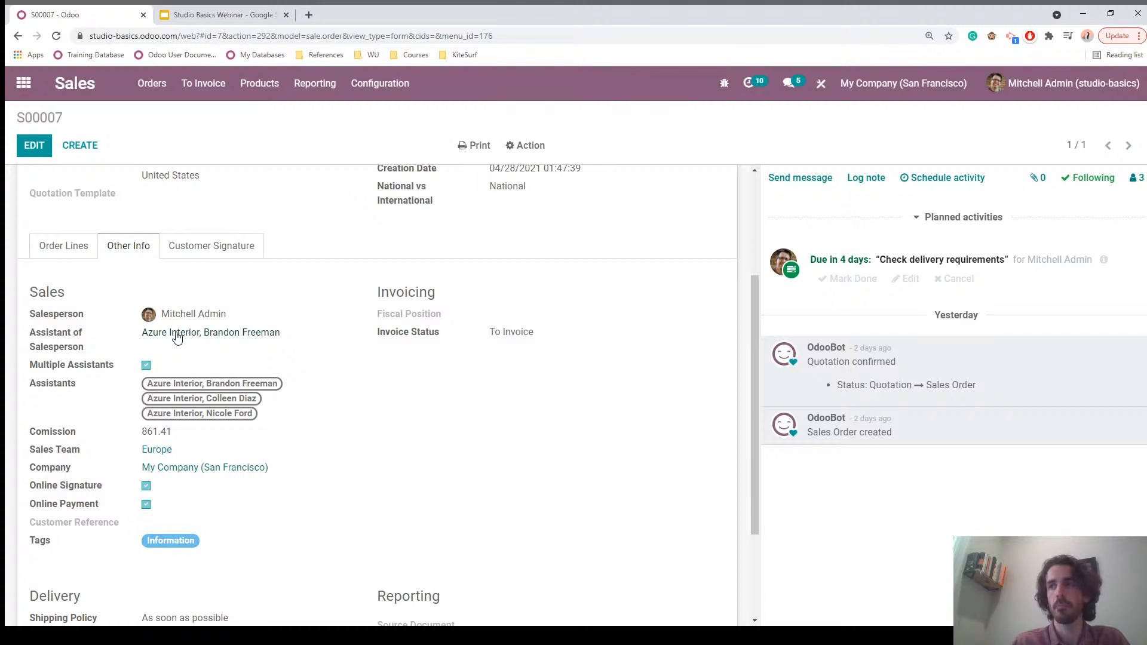
left_click(182, 338)
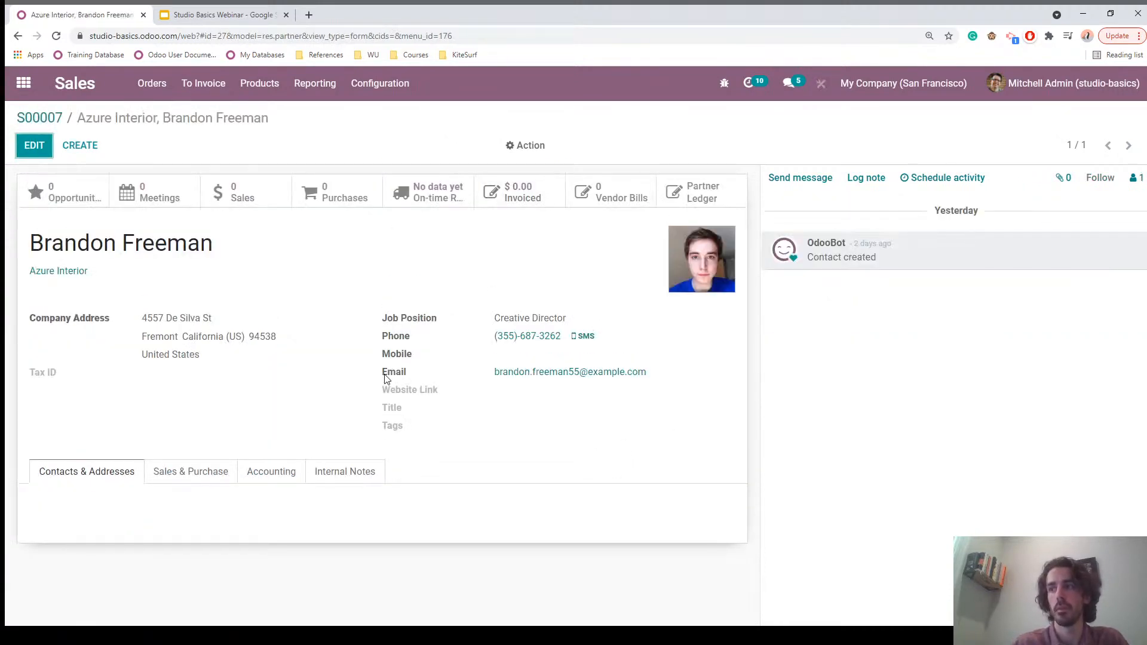
left_click(48, 120)
scroll(252, 405, "down", 2)
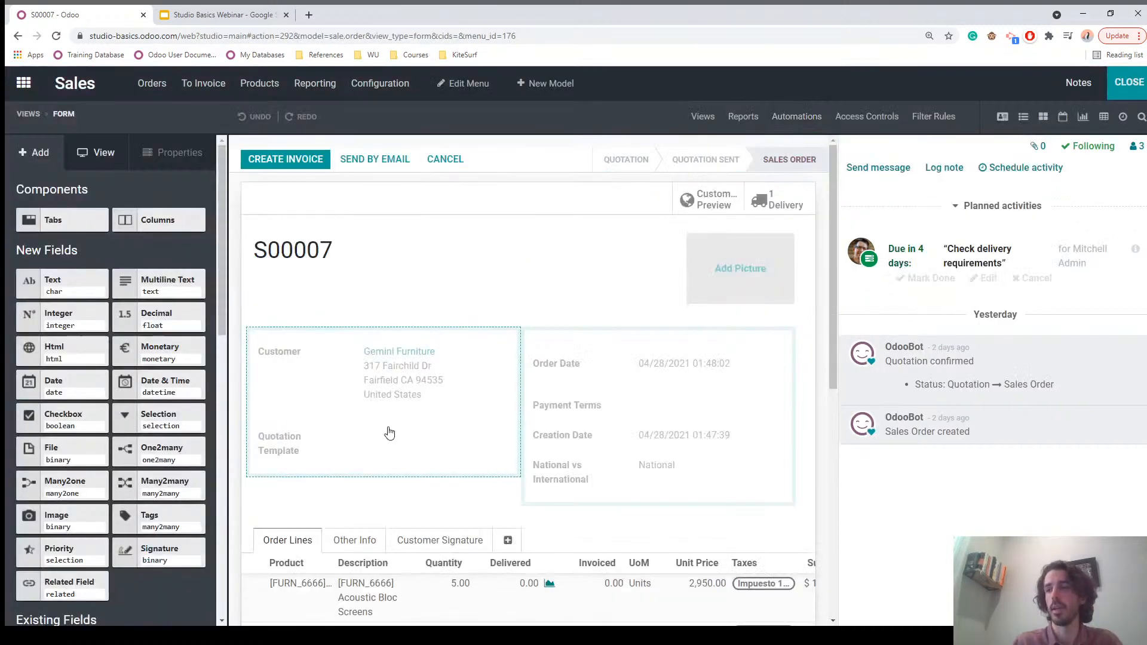
Step: In the Other Info tab, place a new related field below Assistant of Salesperson
scroll(382, 430, "down", 3)
left_click(354, 358)
scroll(367, 366, "down", 5)
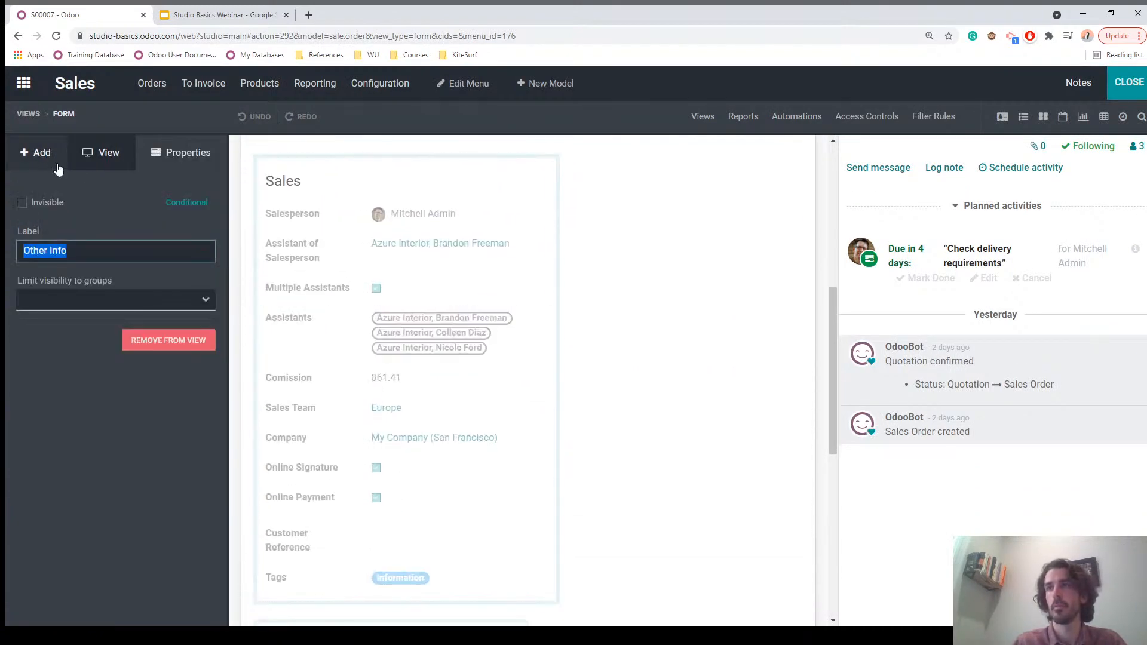
left_click(40, 154)
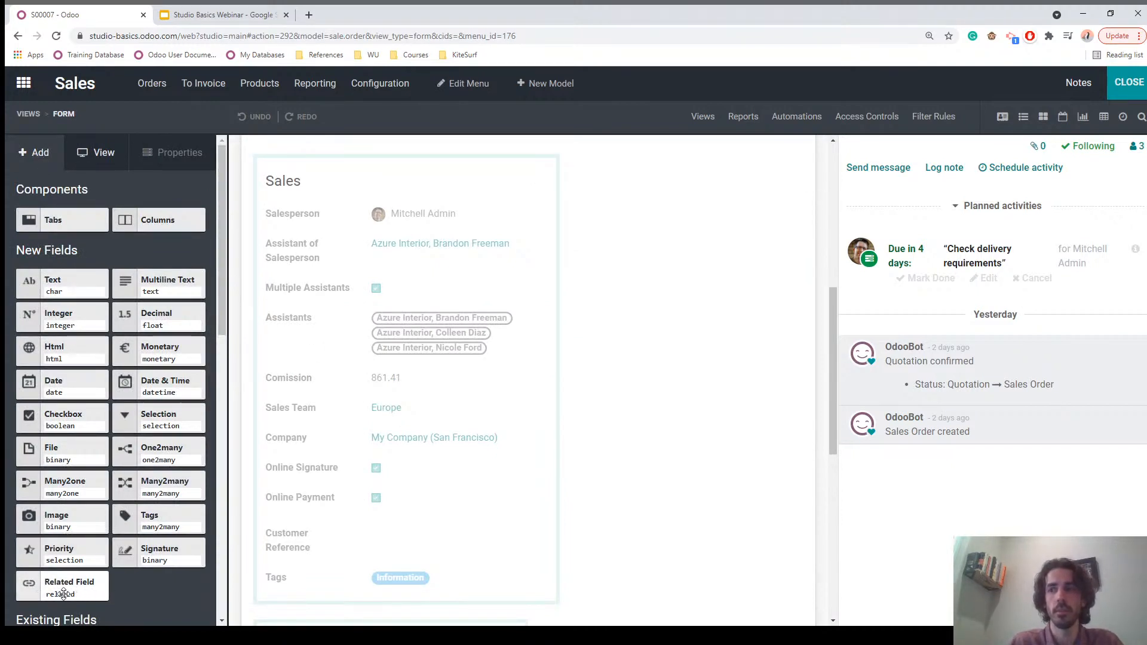
left_click_drag(42, 588, 299, 296)
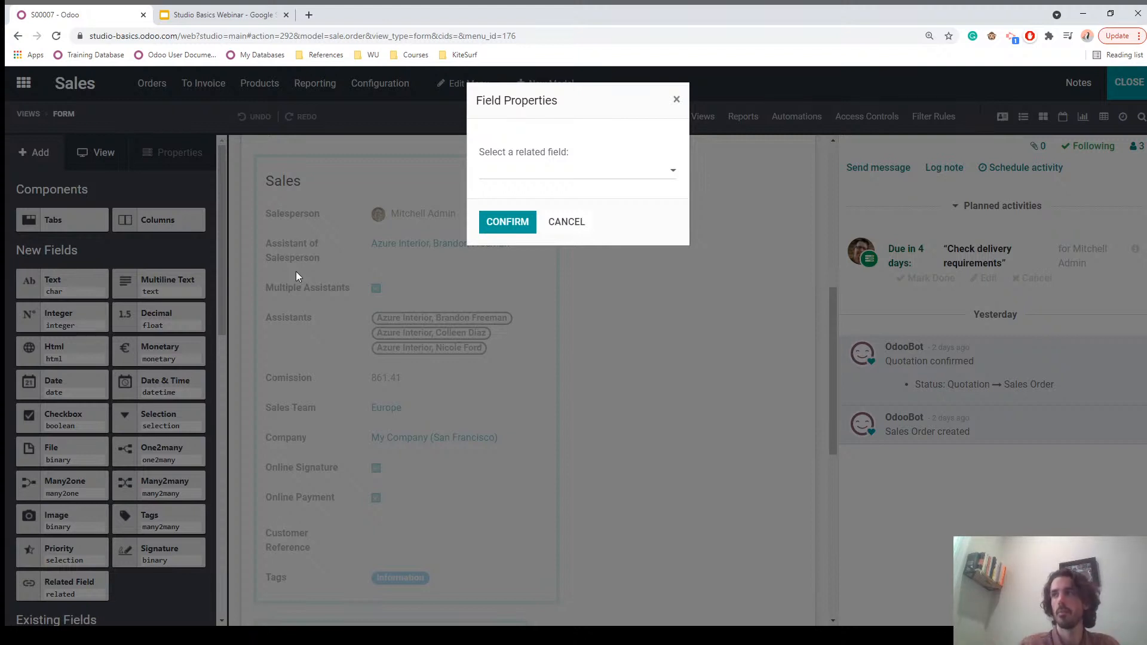
Step: Relate the new field to Assistant of Salesperson > Email and confirm it
left_click(545, 173)
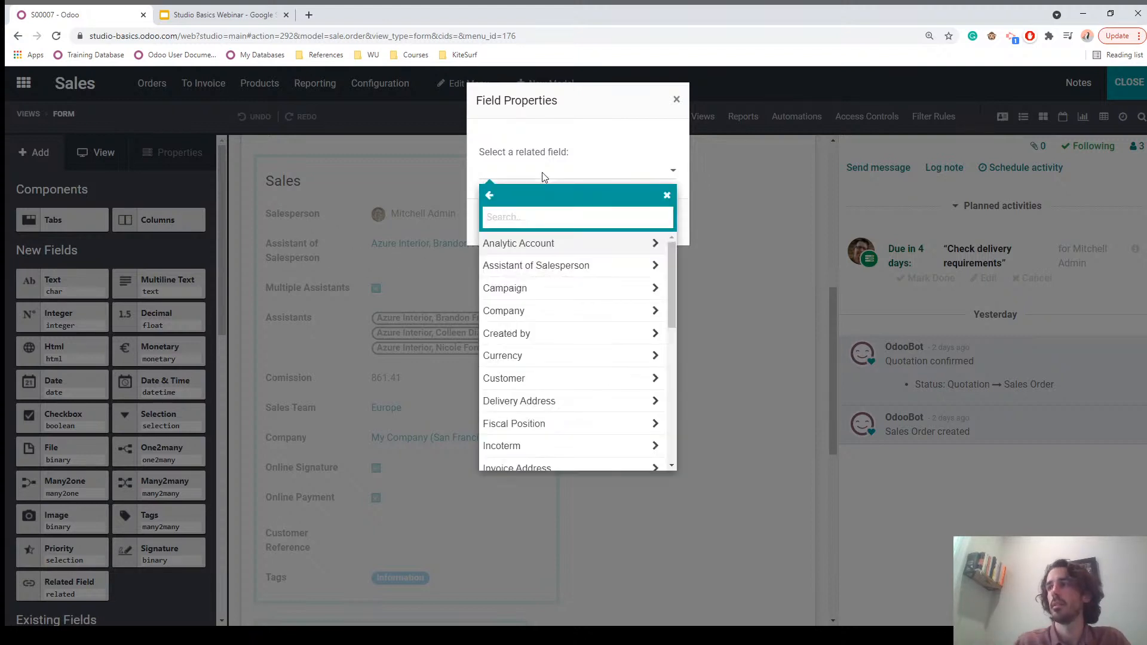
type("assi")
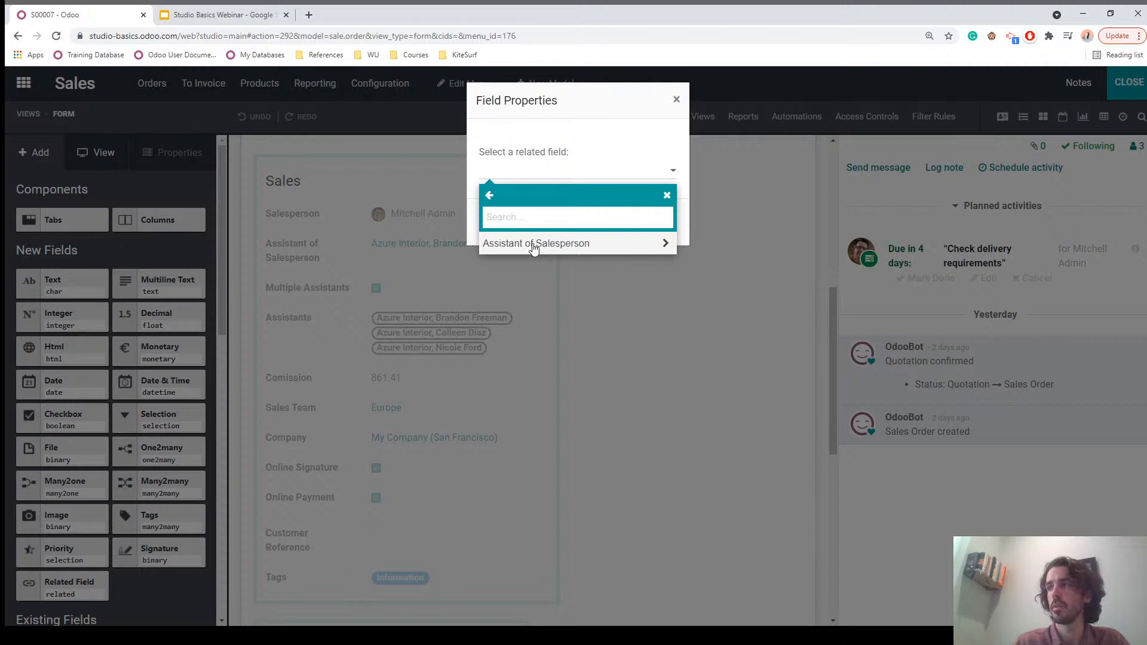
left_click(534, 246)
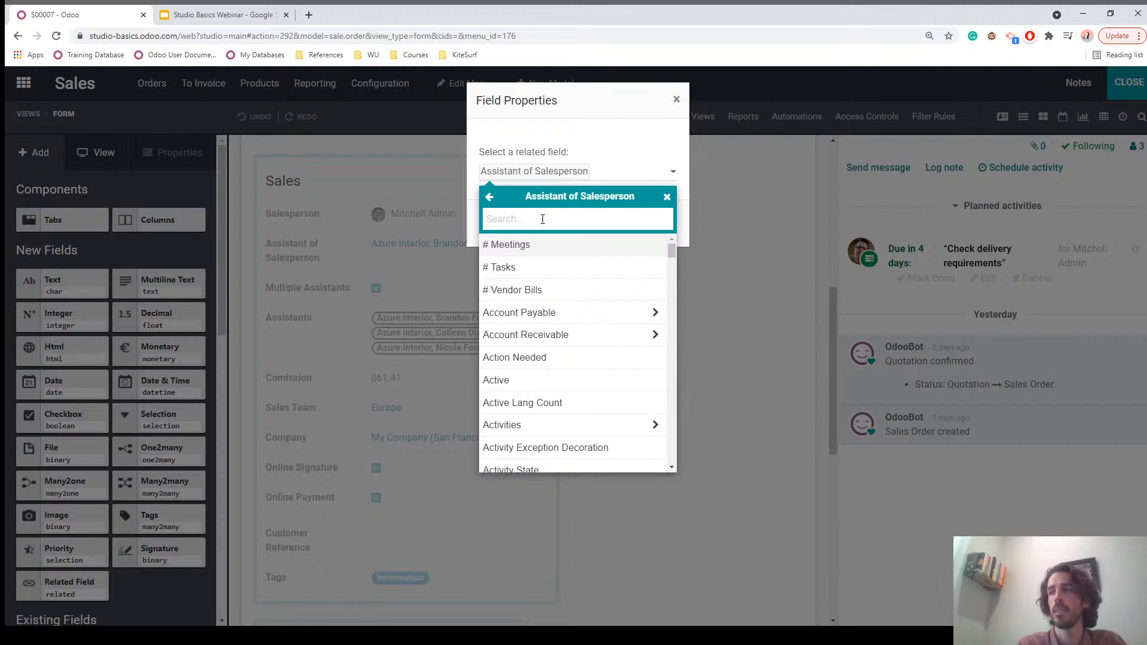
scroll(545, 323, "down", 5)
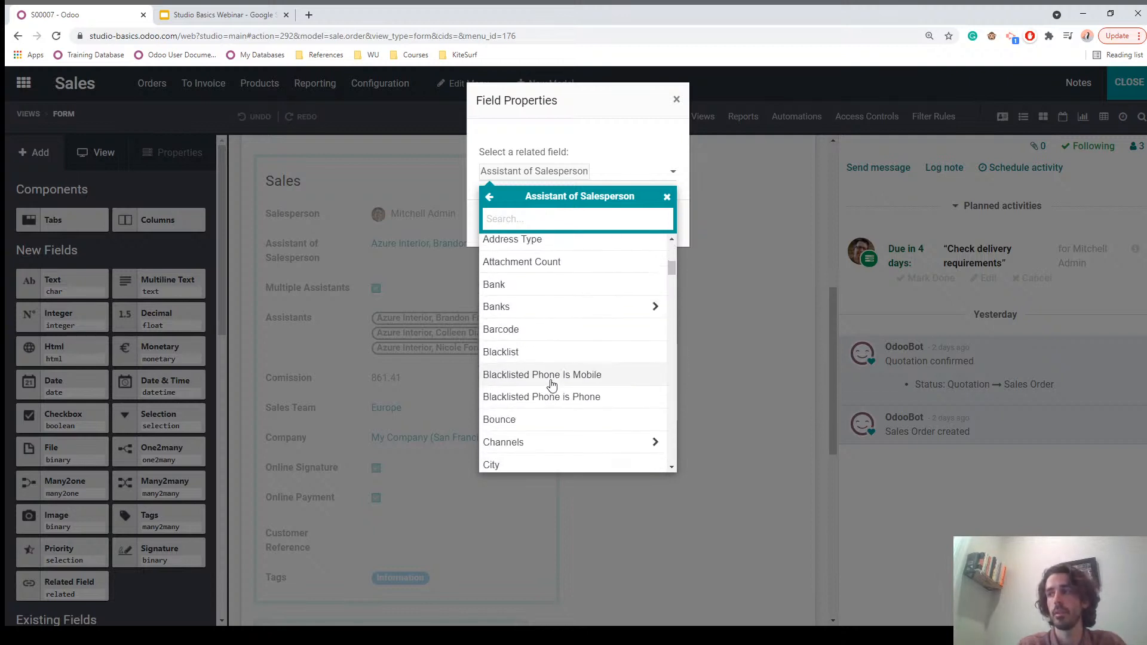
scroll(546, 334, "up", 5)
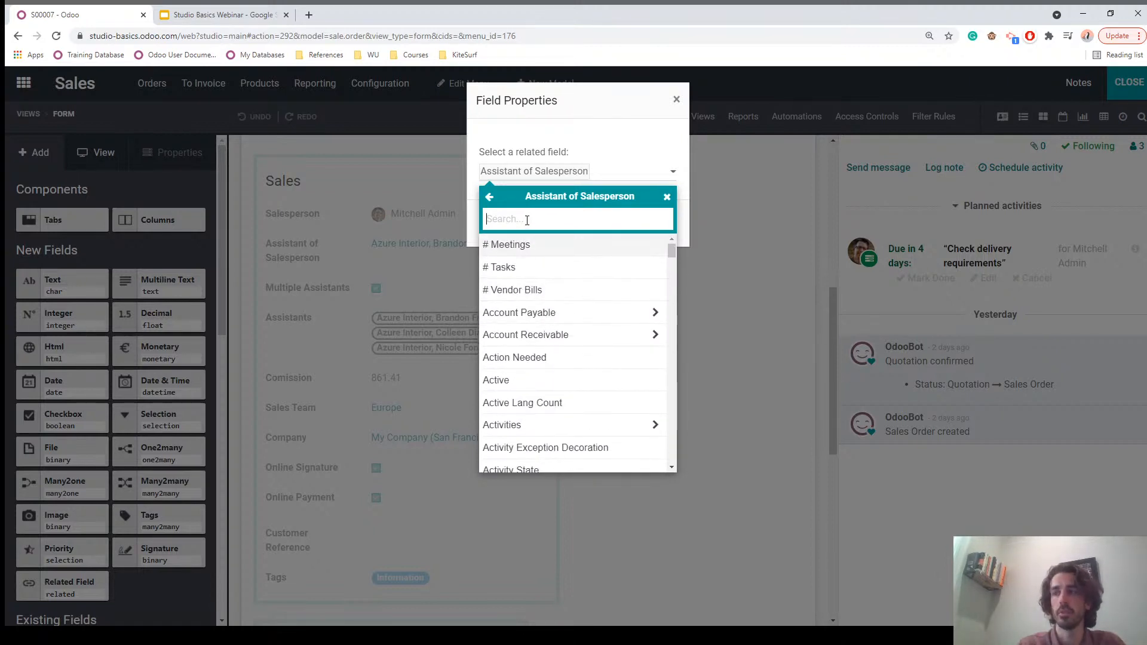
type("email")
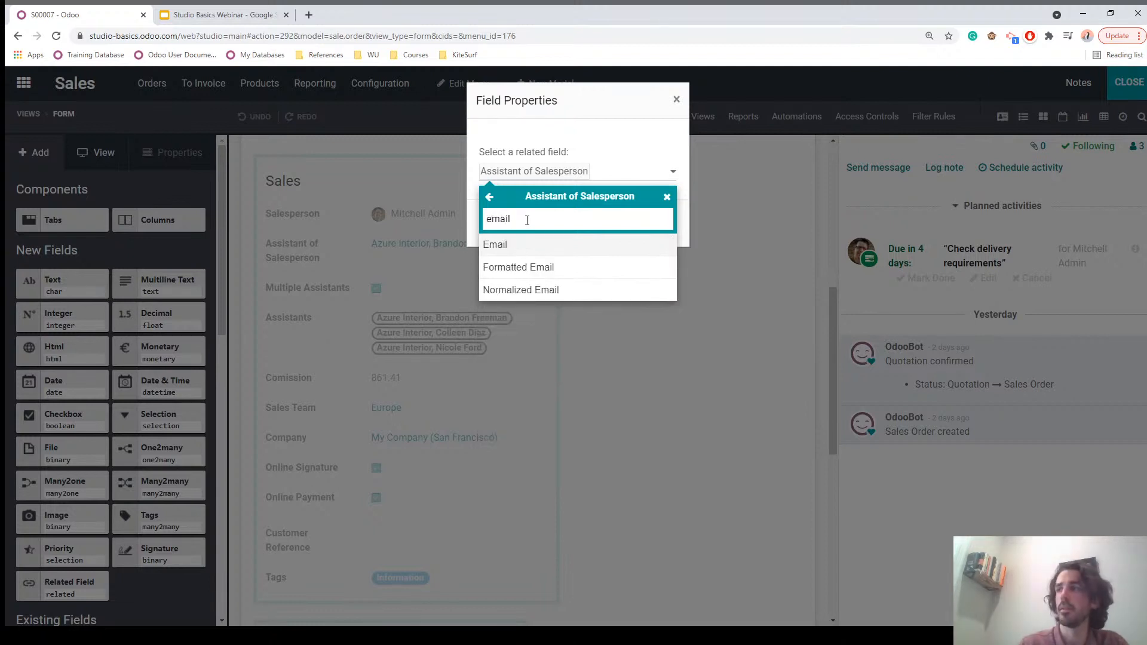
left_click(498, 247)
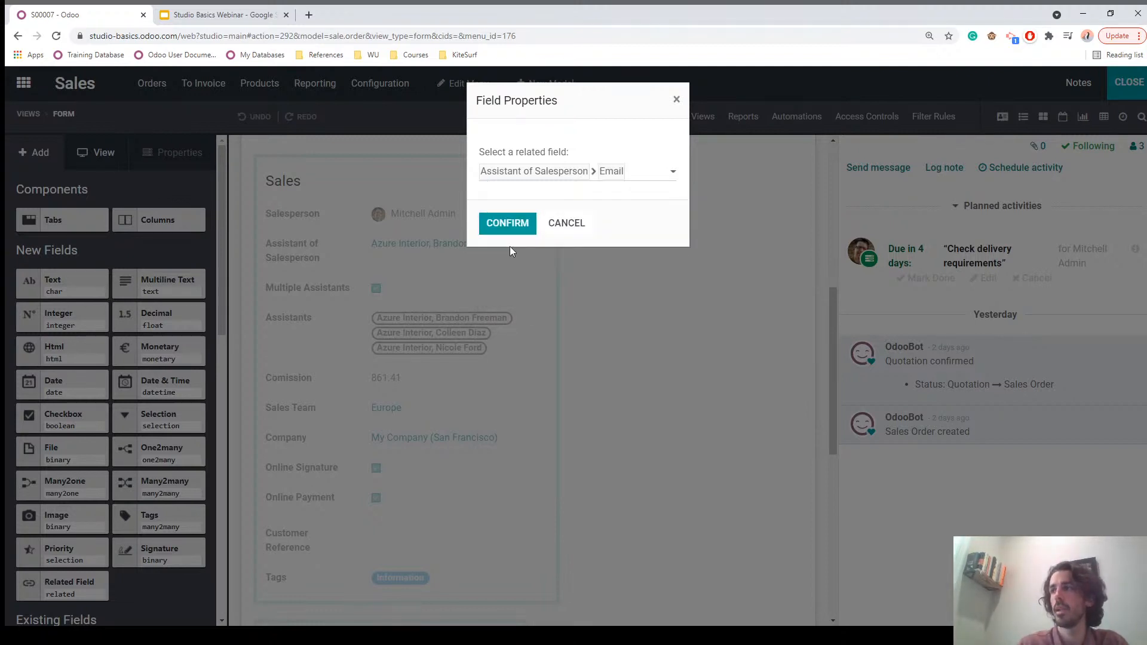
left_click(499, 222)
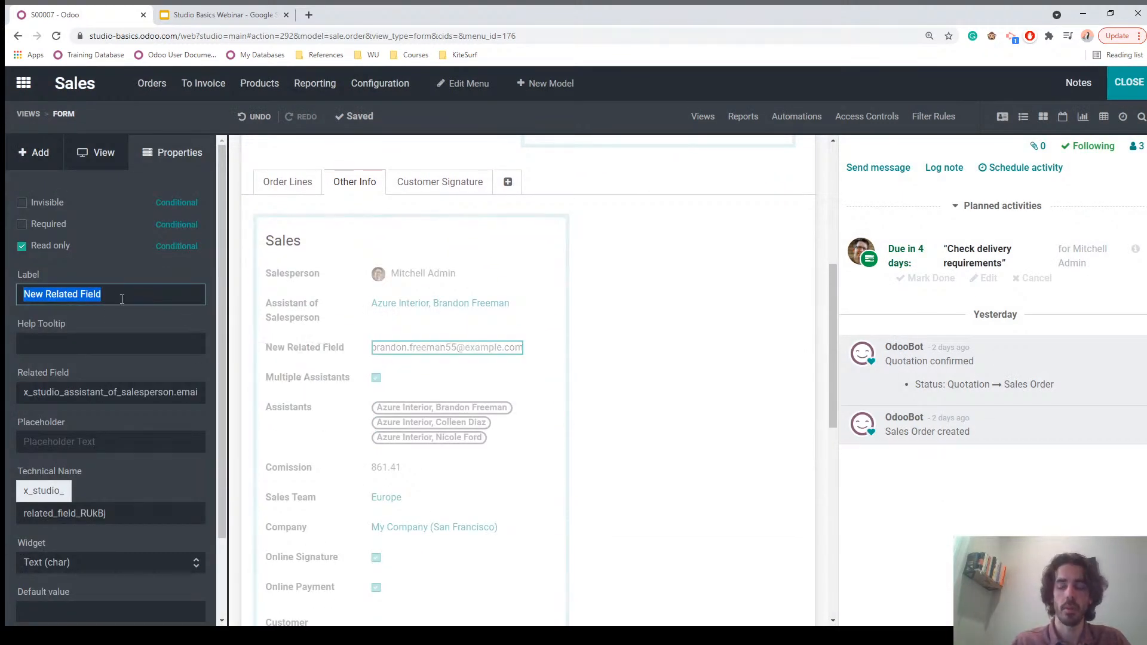
Step: Change the related field's label from 'New Related Field' to 'Email of Assistant'
type("email of assista")
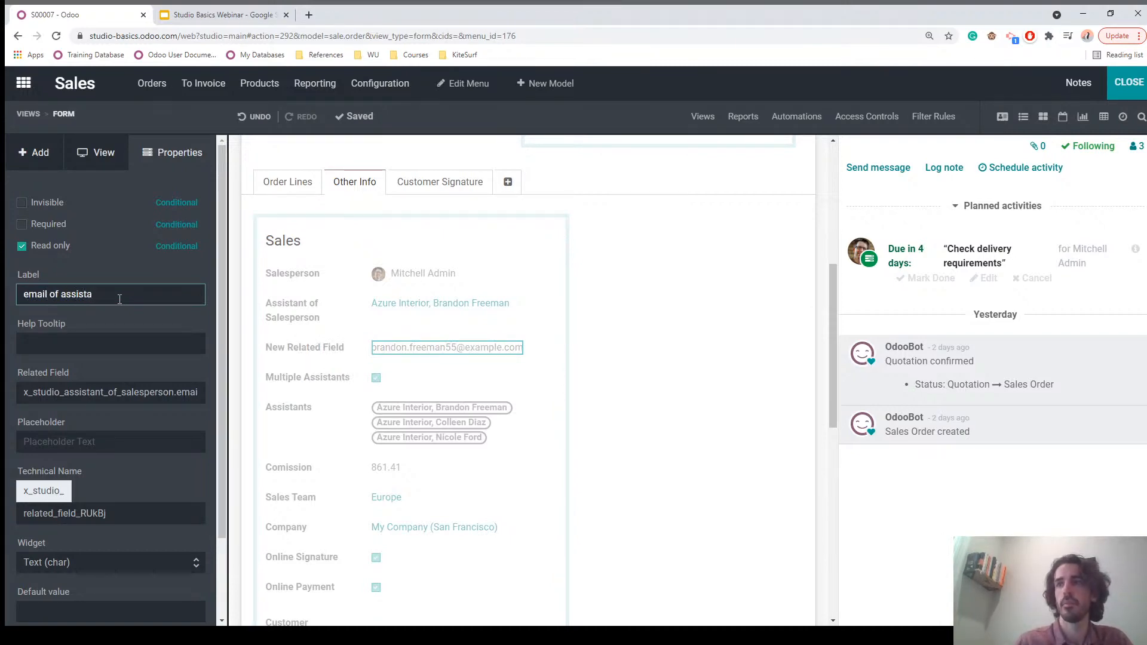
left_click(61, 321)
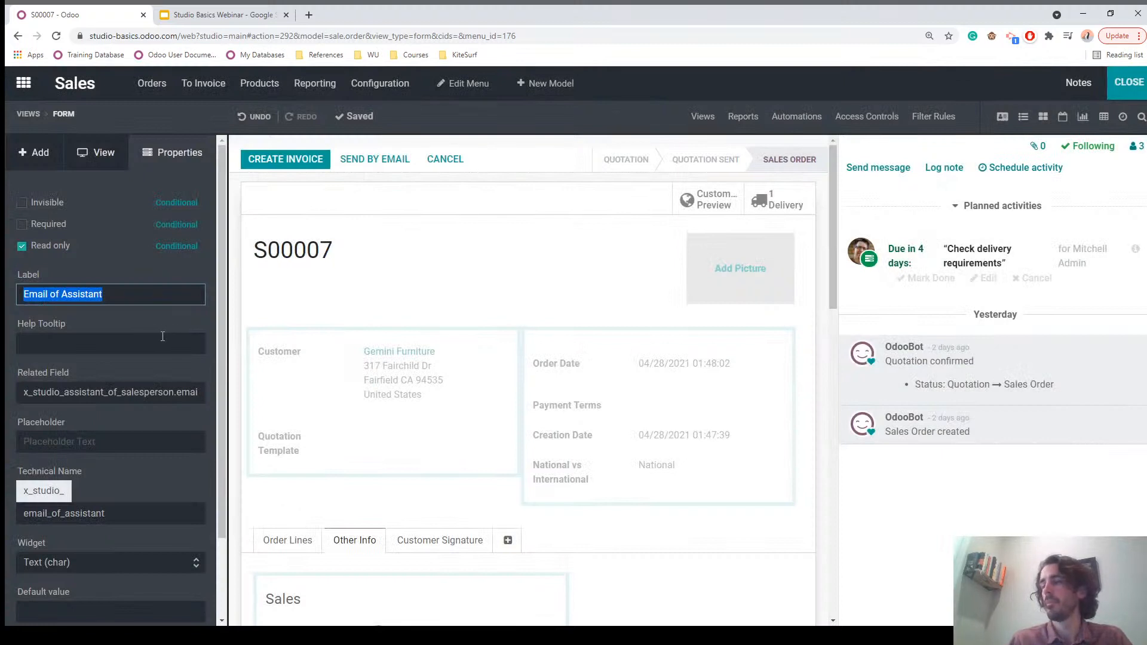
scroll(163, 336, "down", 2)
scroll(379, 486, "down", 4)
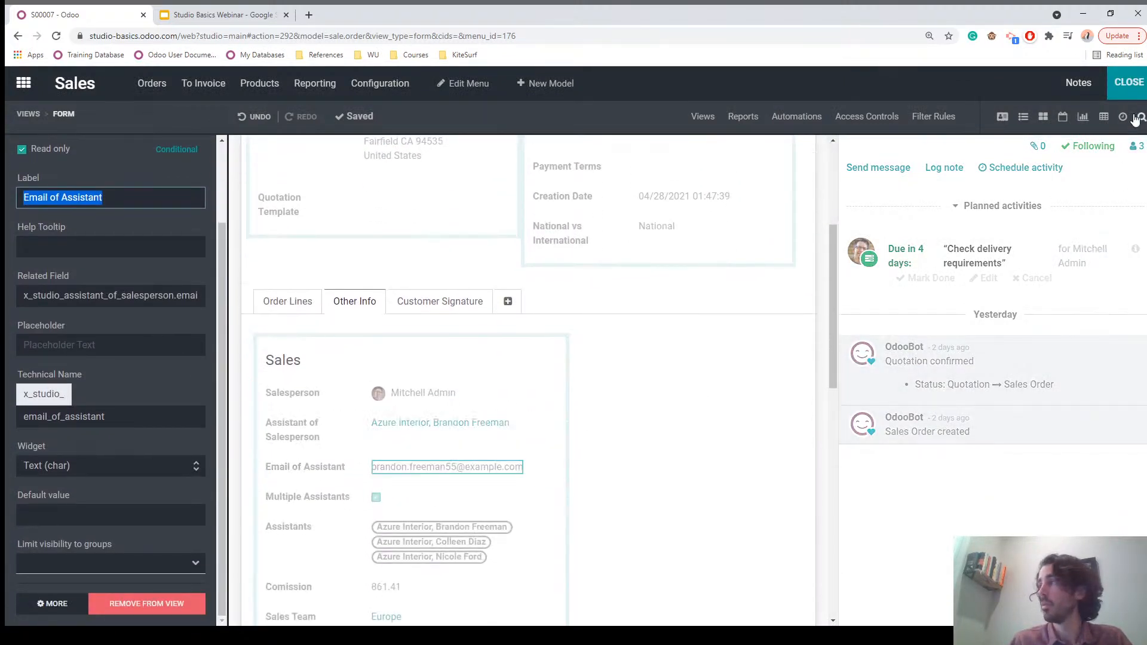
Step: Exit Studio, confirm S00007's Other Info shows the Email of Assistant, and return to Quotations
left_click(1129, 88)
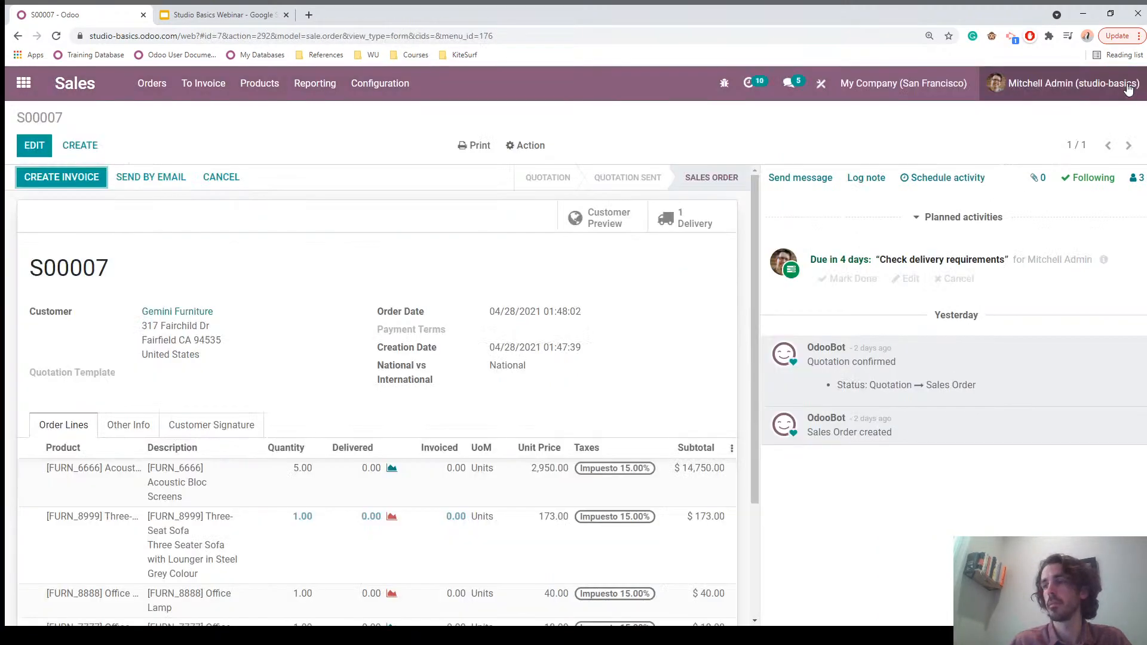
left_click(119, 426)
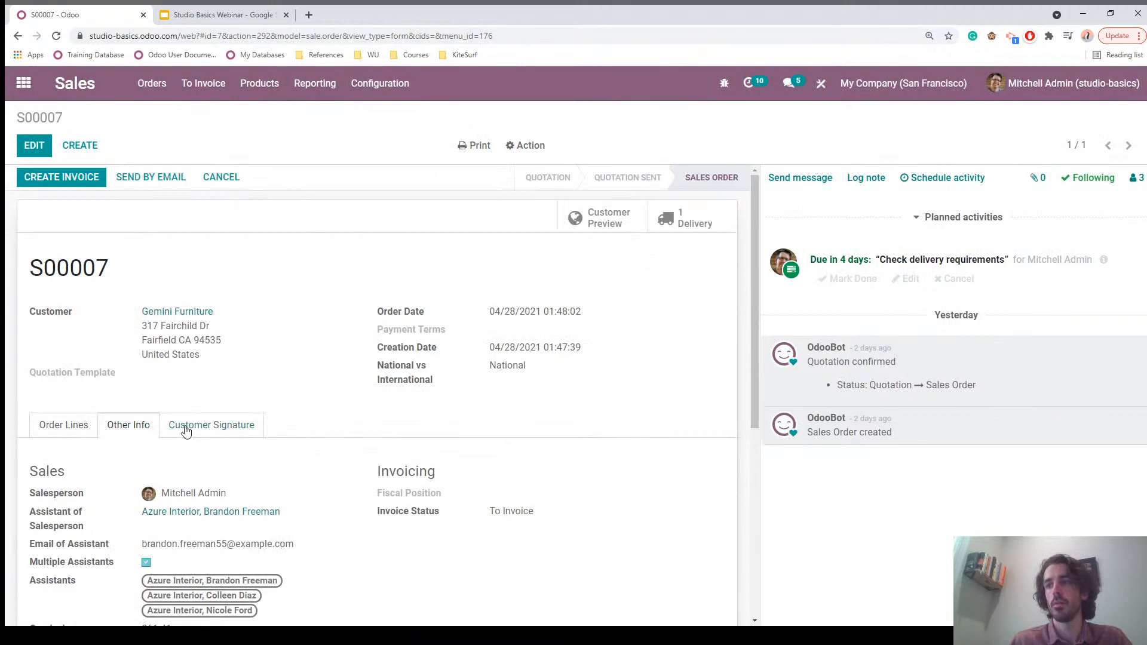
scroll(169, 427, "down", 2)
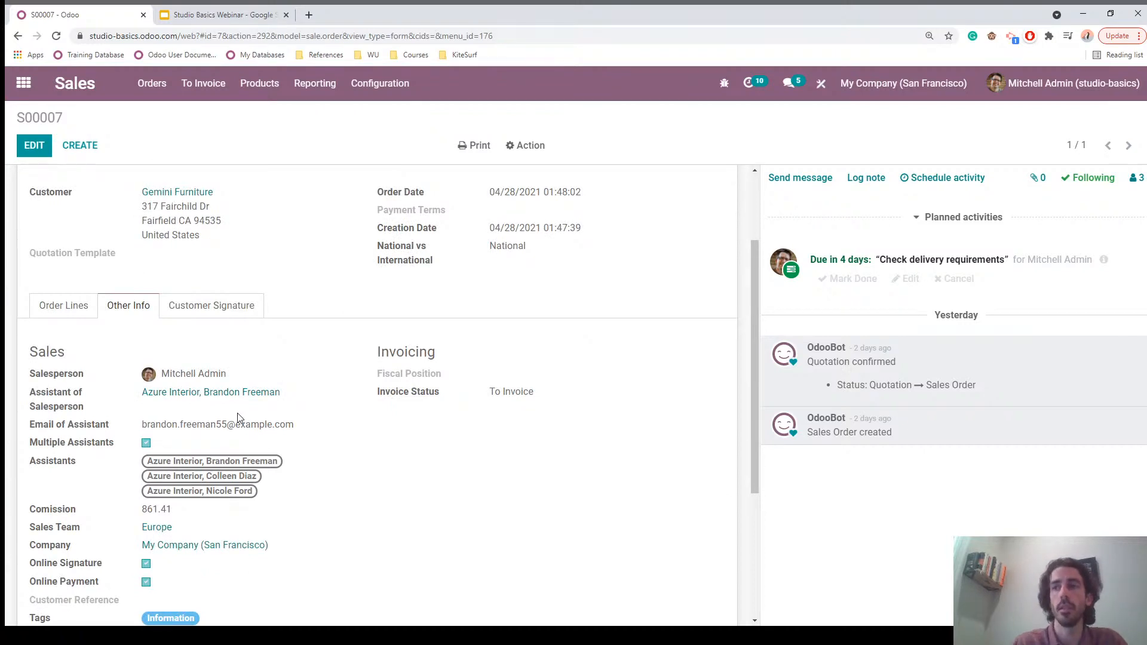
left_click(69, 89)
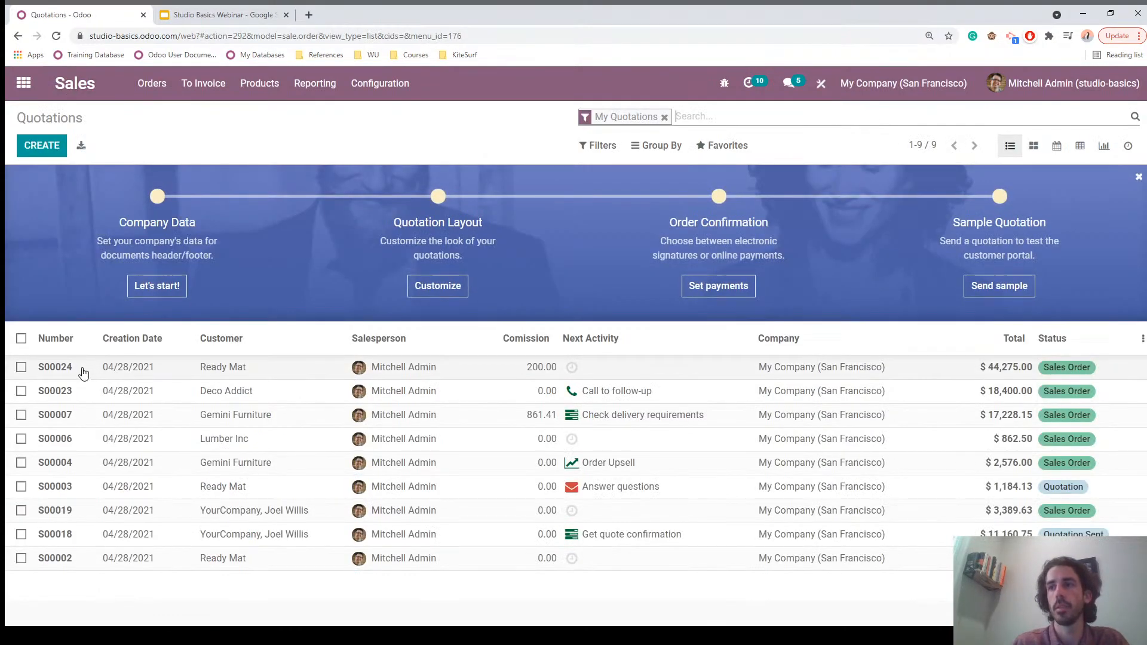
Step: On order S00024, set the Azure Interior creative director as assistant, National, and save
left_click(83, 373)
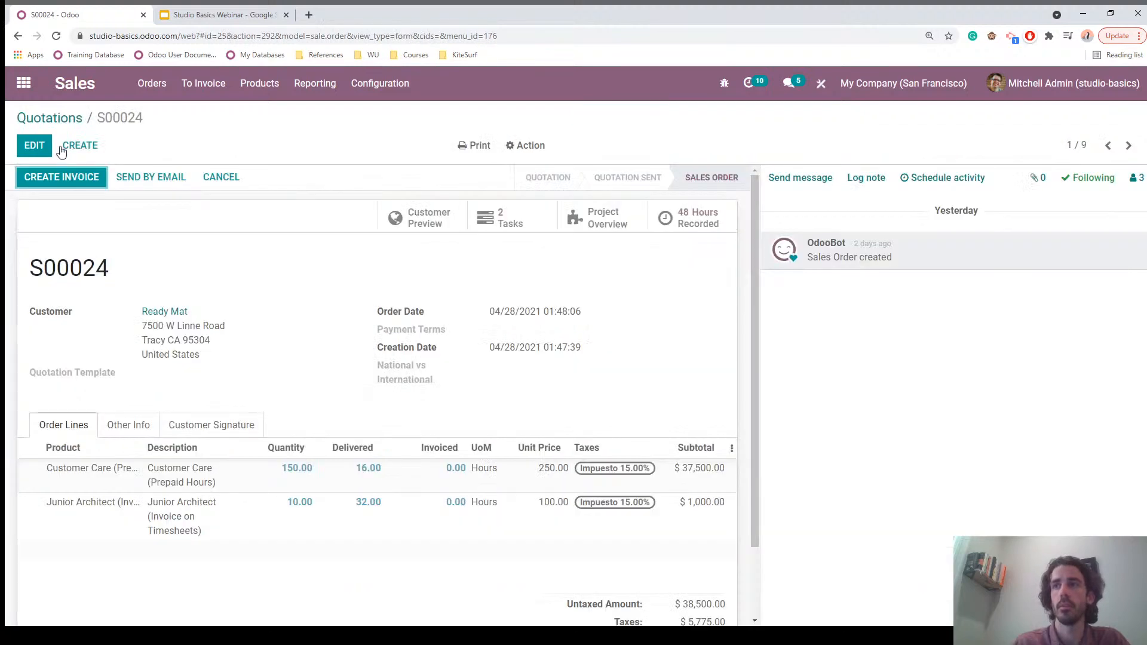
left_click(36, 145)
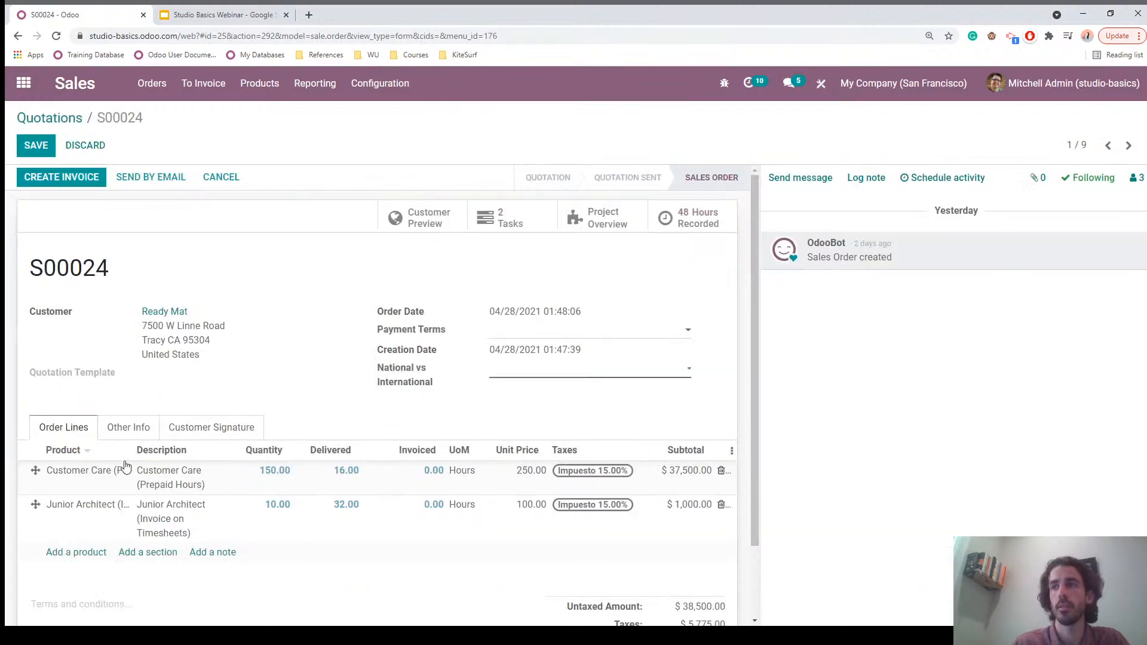
left_click(129, 426)
left_click(182, 528)
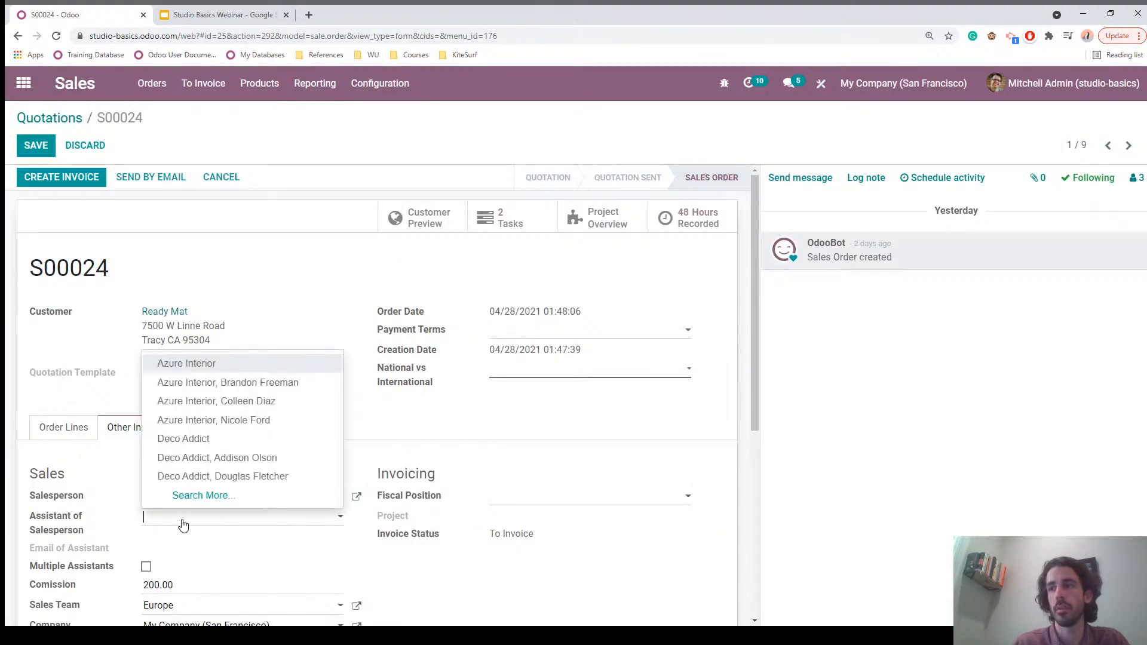
left_click(251, 382)
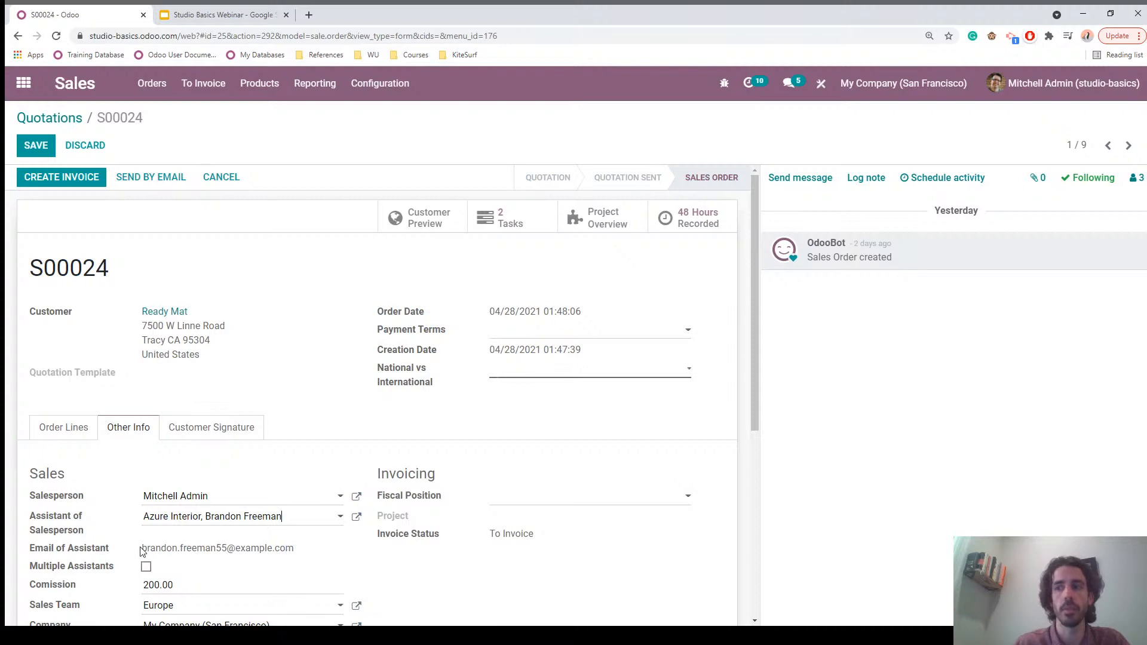
left_click(37, 150)
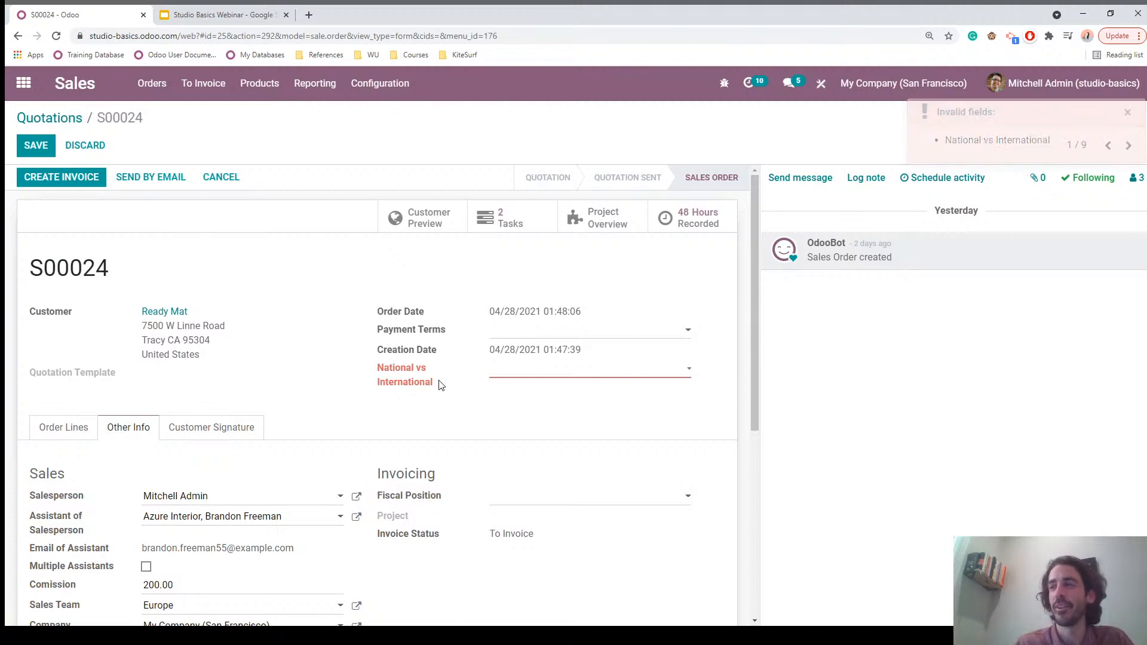
left_click(521, 394)
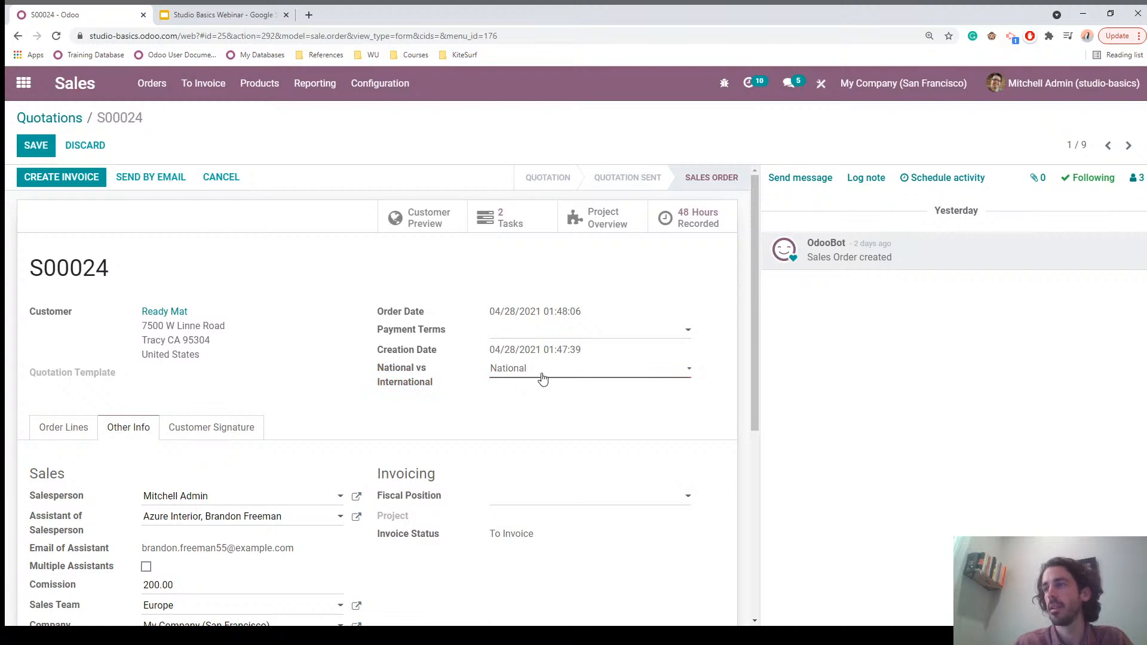
left_click(34, 148)
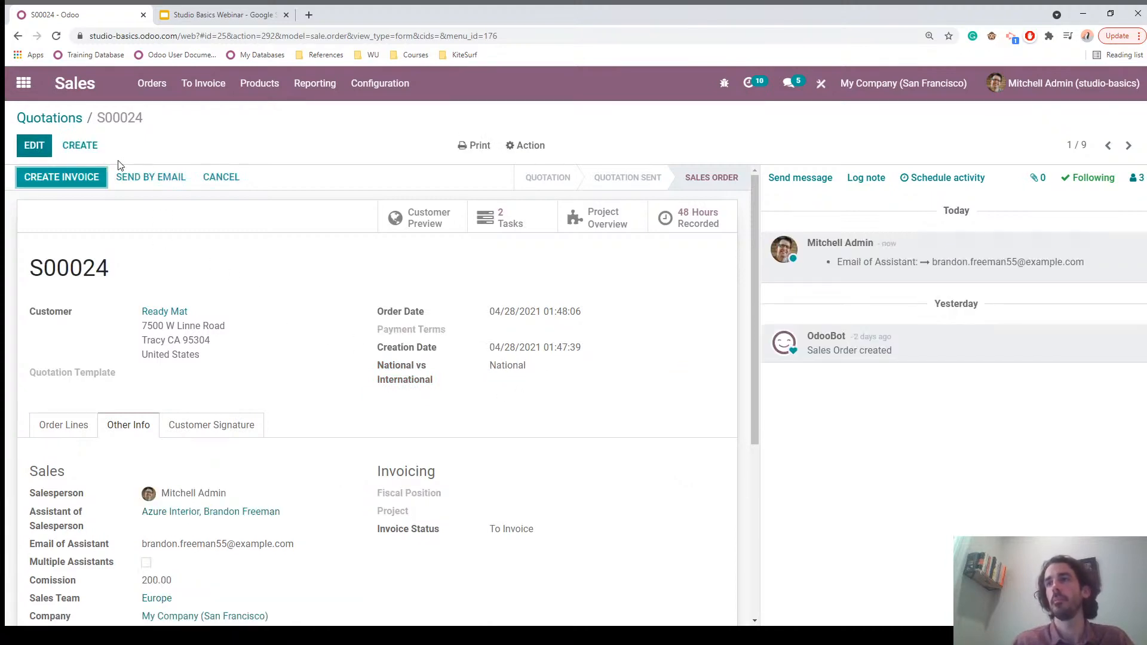
Step: Open the Azure Interior creative director's record in the Contacts app
left_click(23, 84)
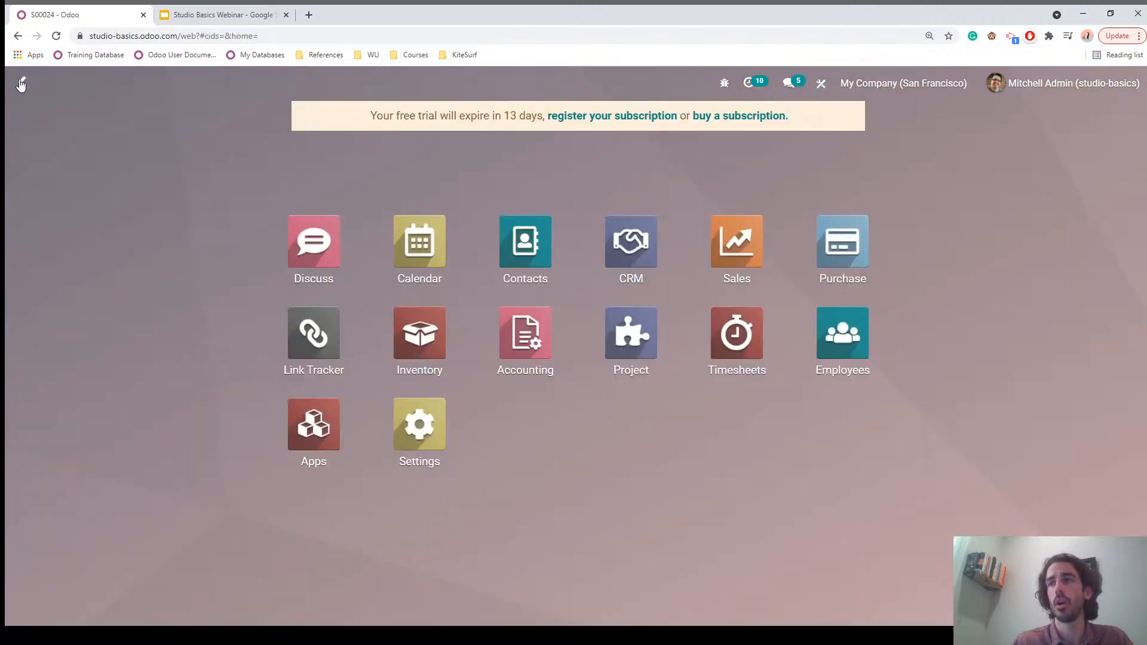
left_click(538, 252)
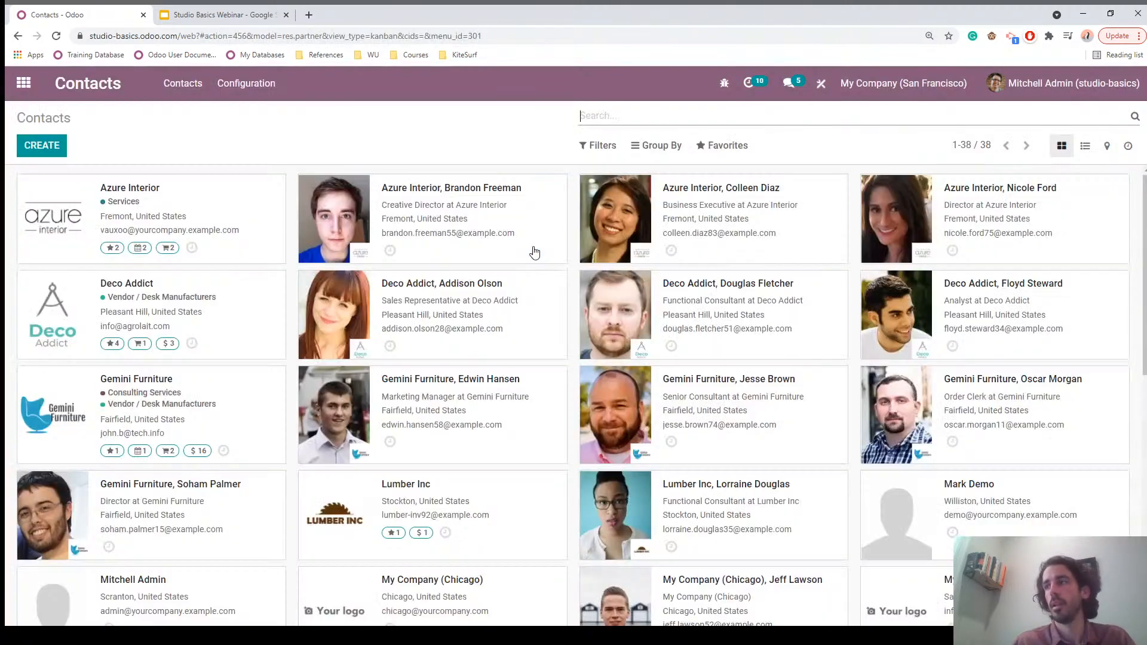
left_click(469, 205)
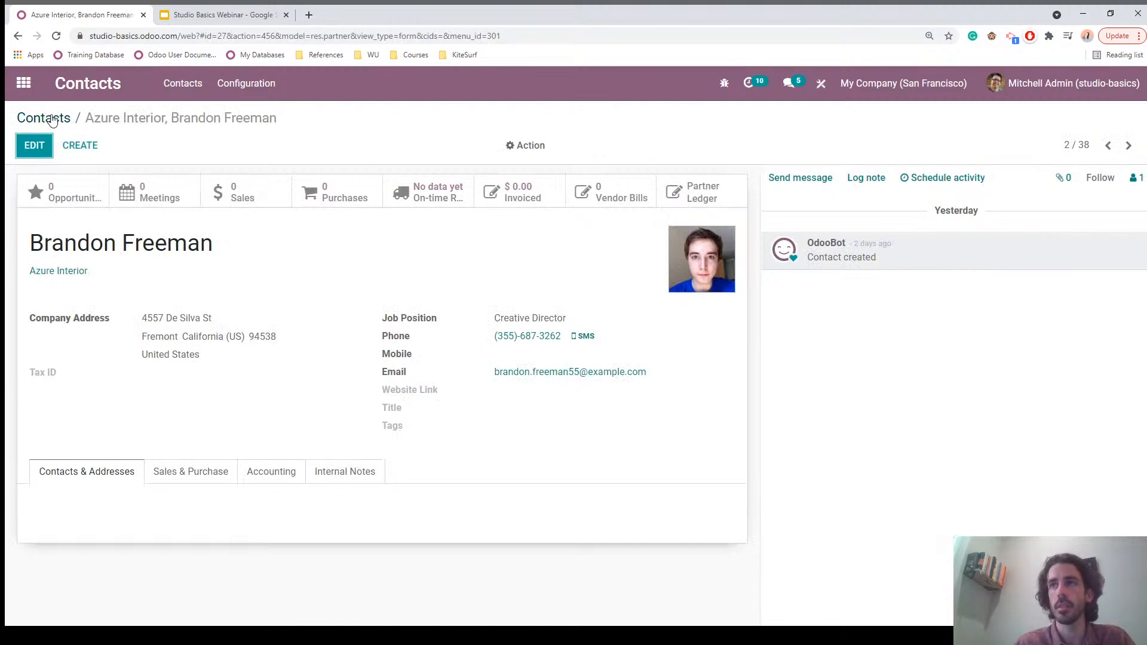
Step: Open the Azure Interior company record from the creative director's contact
mouse_move(55, 278)
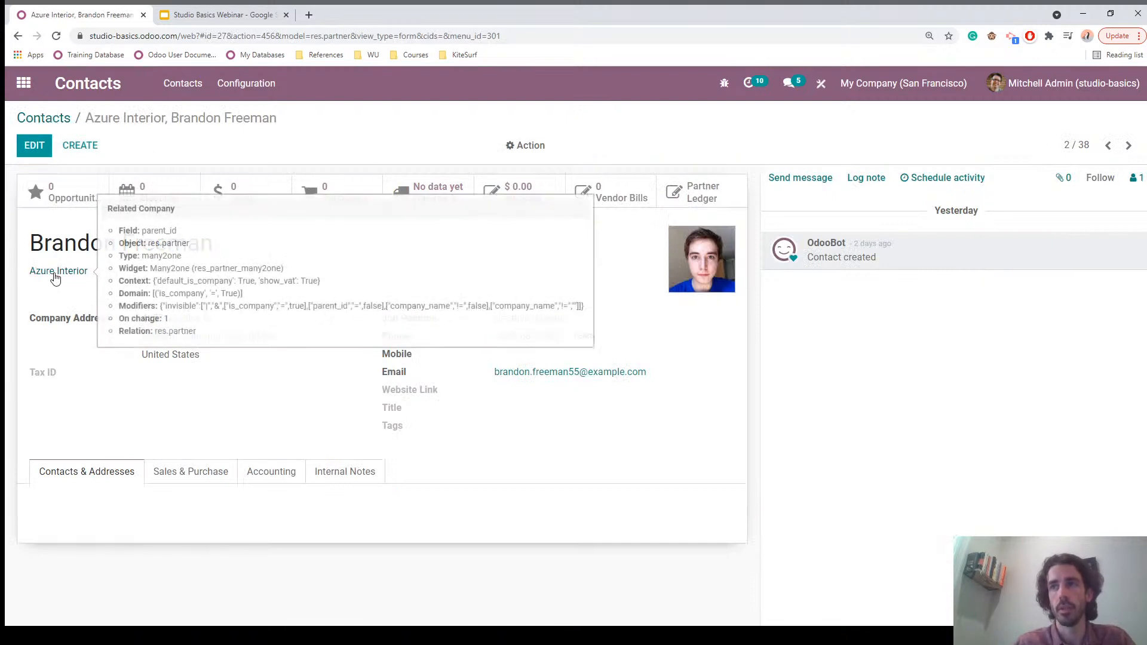
left_click(91, 276)
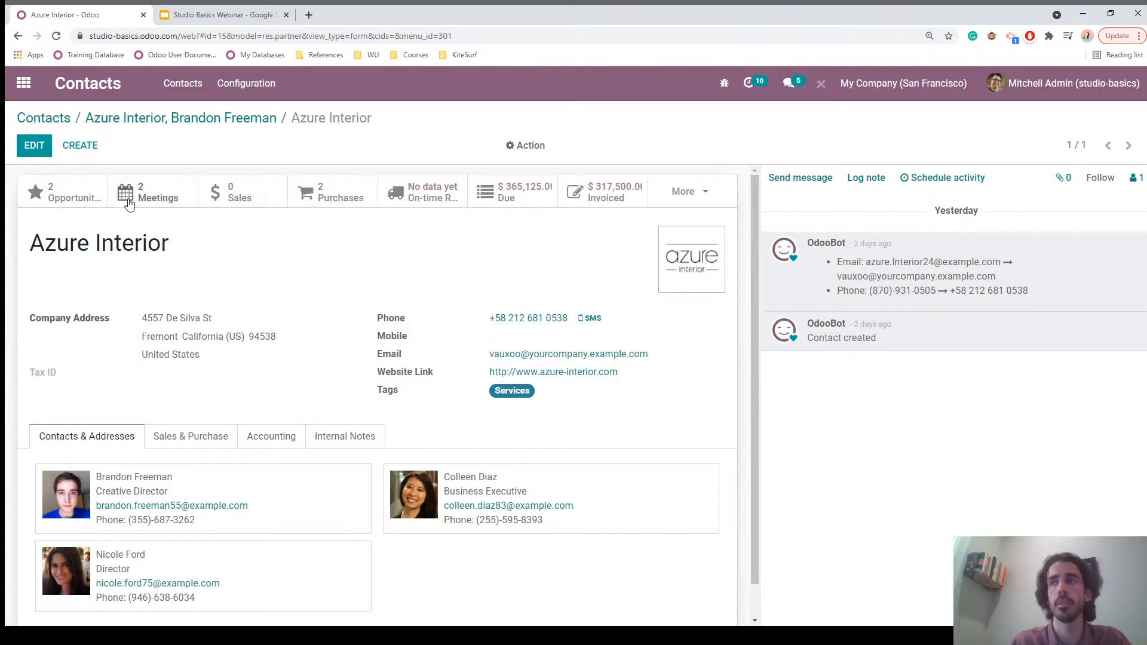
Step: Return to the creative director's contact and drop a One2many field onto its form
left_click(164, 121)
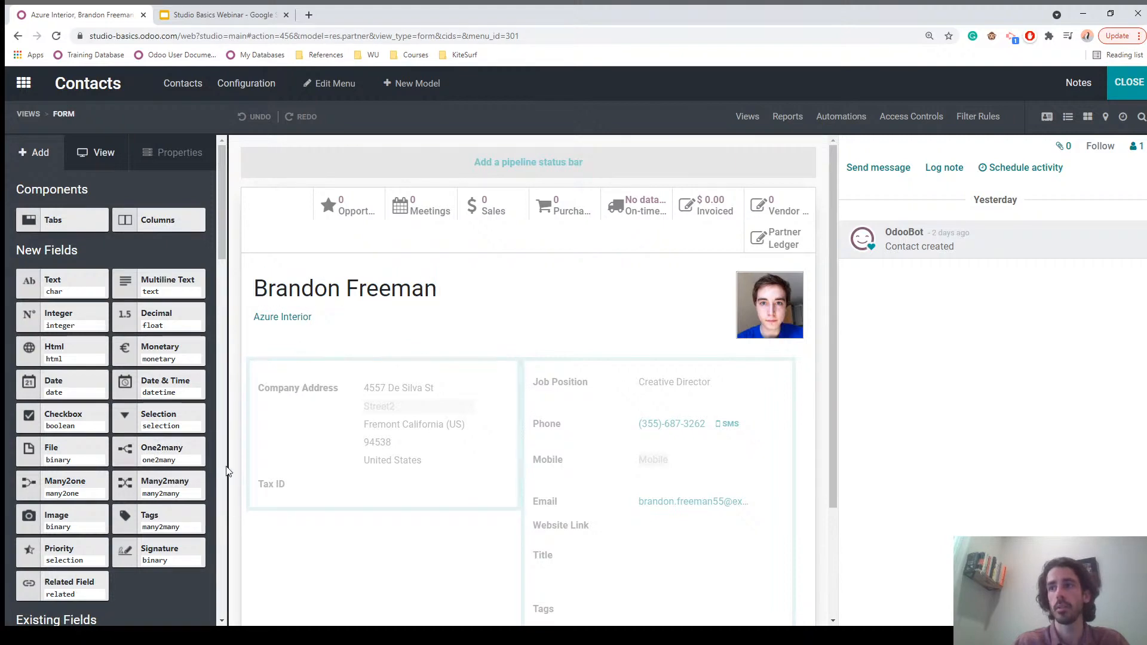
left_click_drag(171, 452, 293, 530)
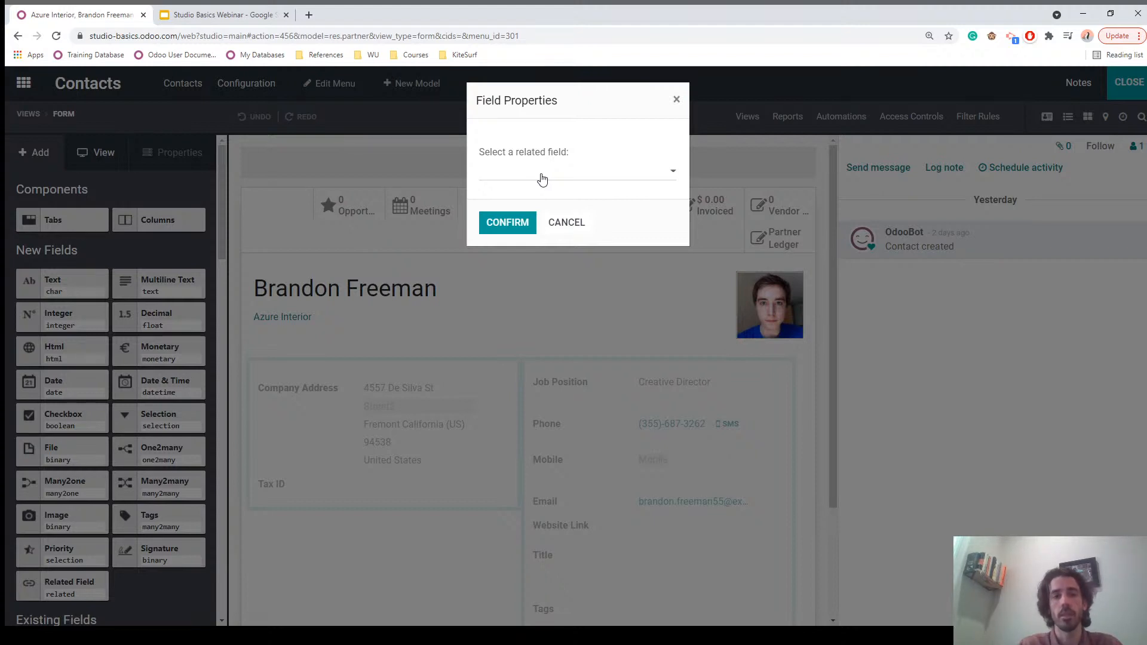
Step: Link the One2many field to 'Assistant of Salesperson (Sales Order)', listing S00024 and S00007
left_click(542, 179)
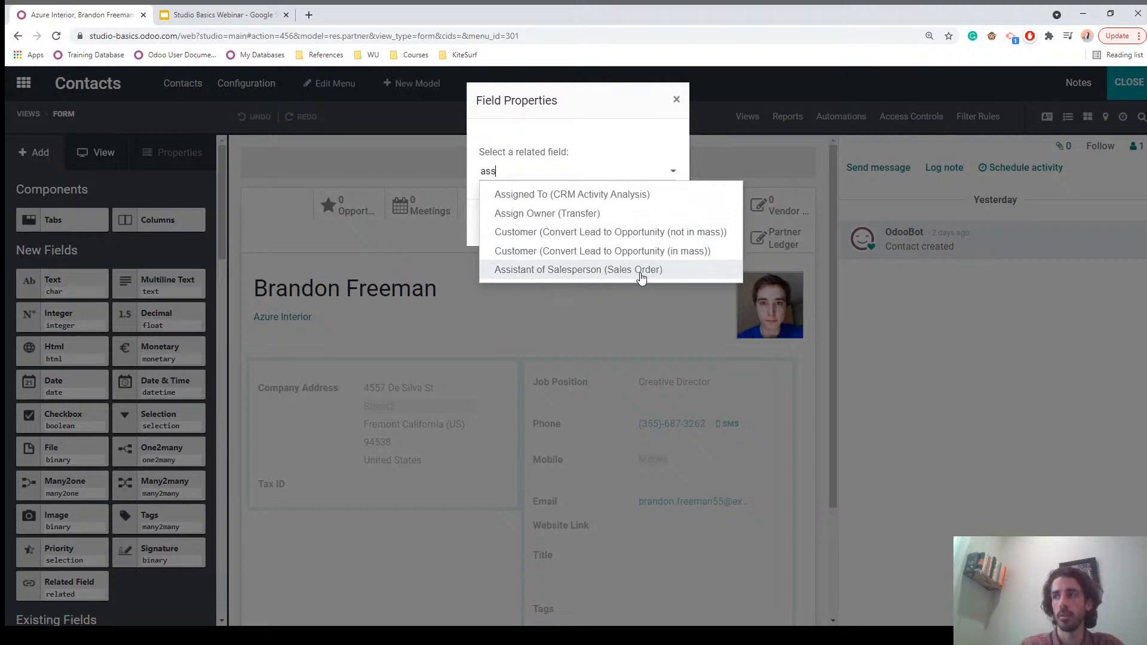
left_click(536, 270)
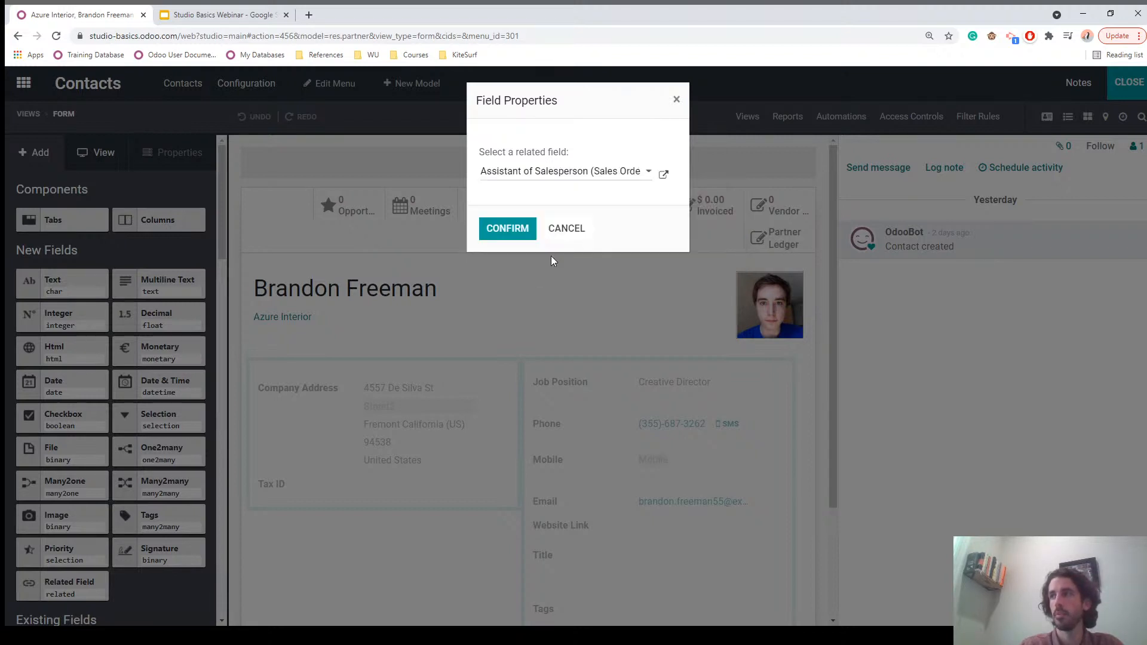
left_click(505, 228)
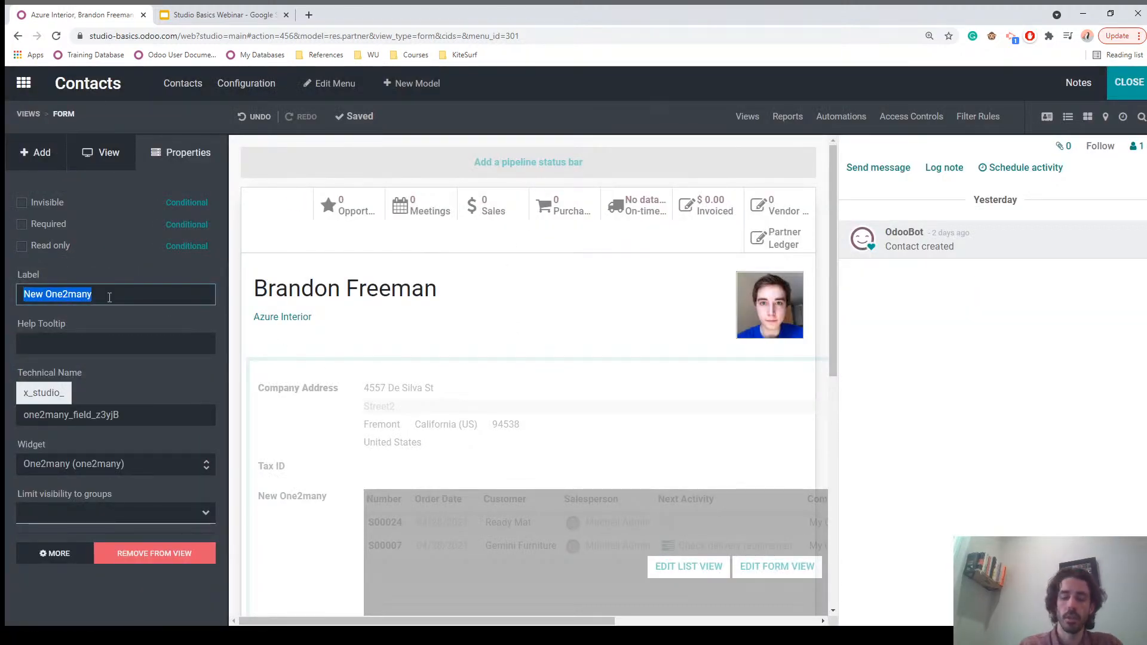
Step: Label the sales order list 'SO Assitnant Participation' and close Studio
type("Sales")
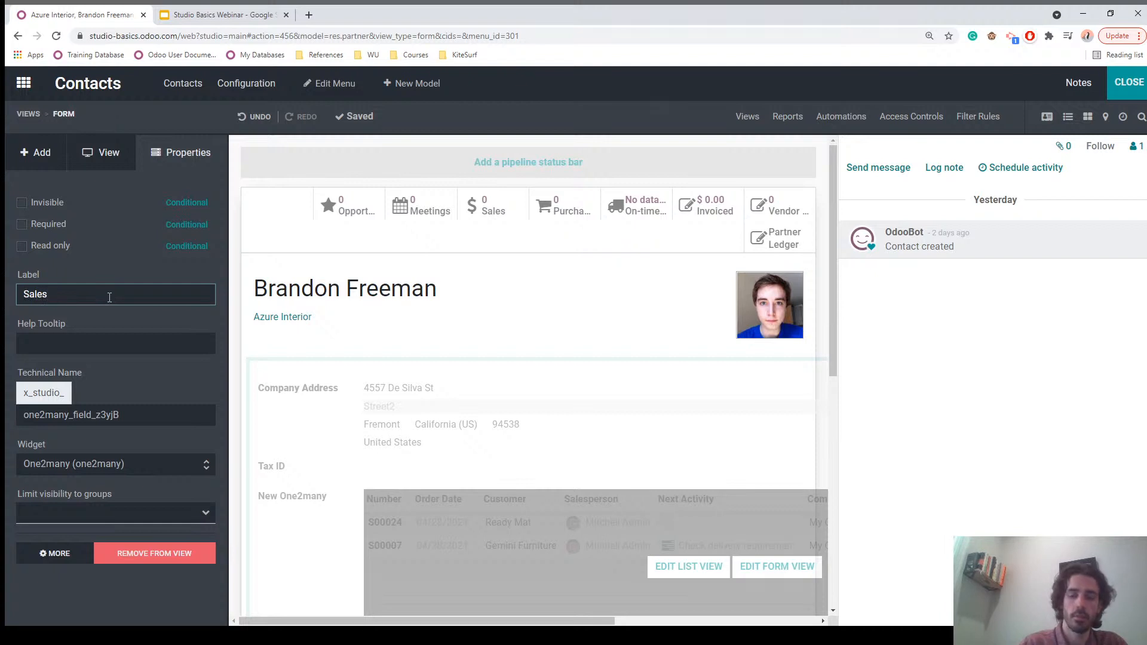
type(" Orders where Contact was an Assitant")
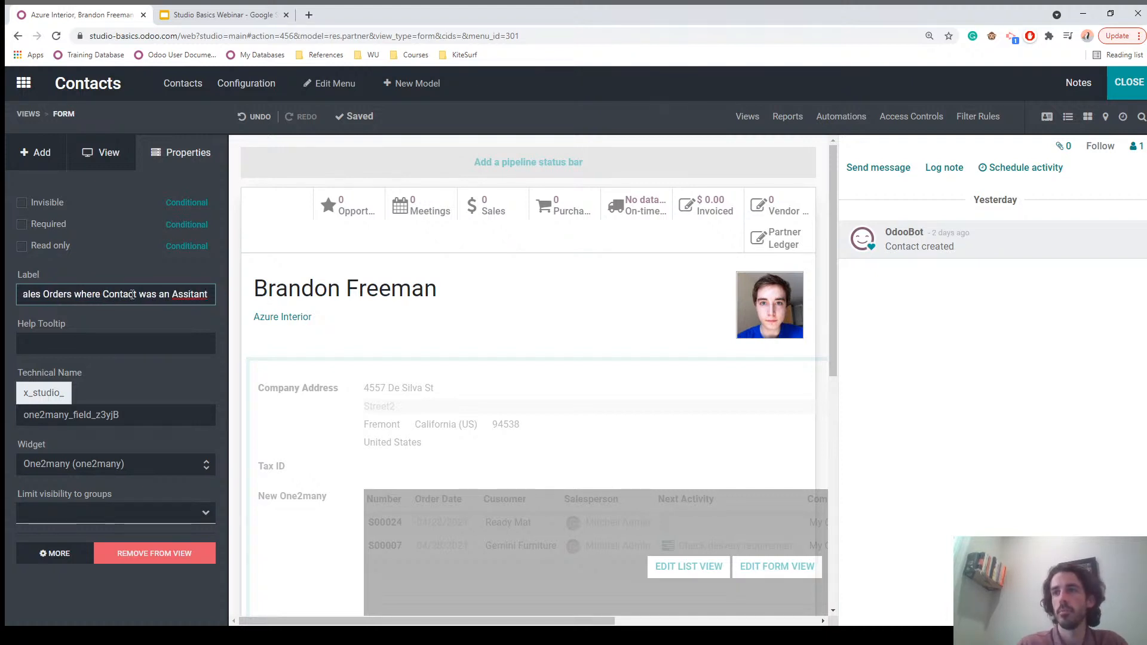
triple_click(161, 294)
type("SO ")
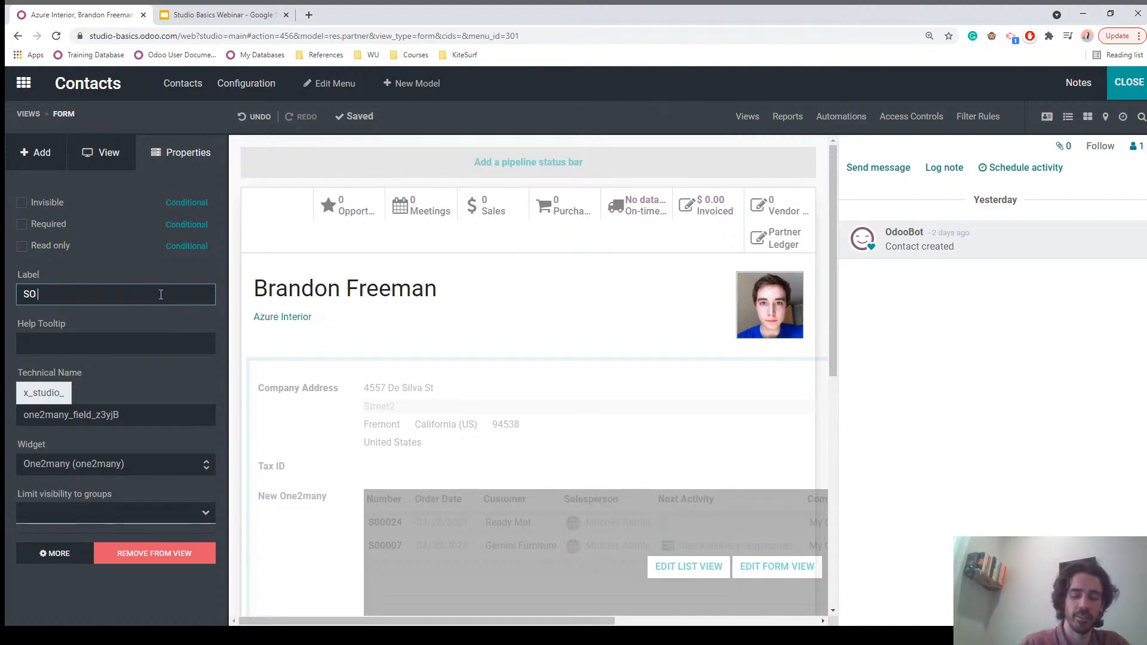
type("Assitnant Participation")
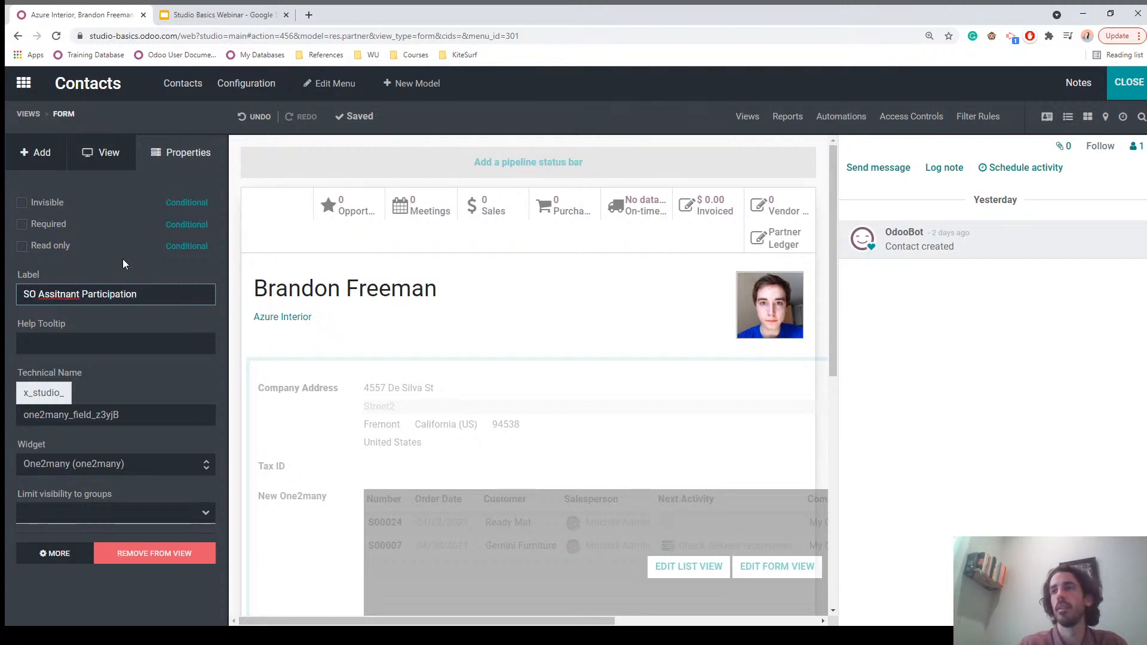
left_click(124, 263)
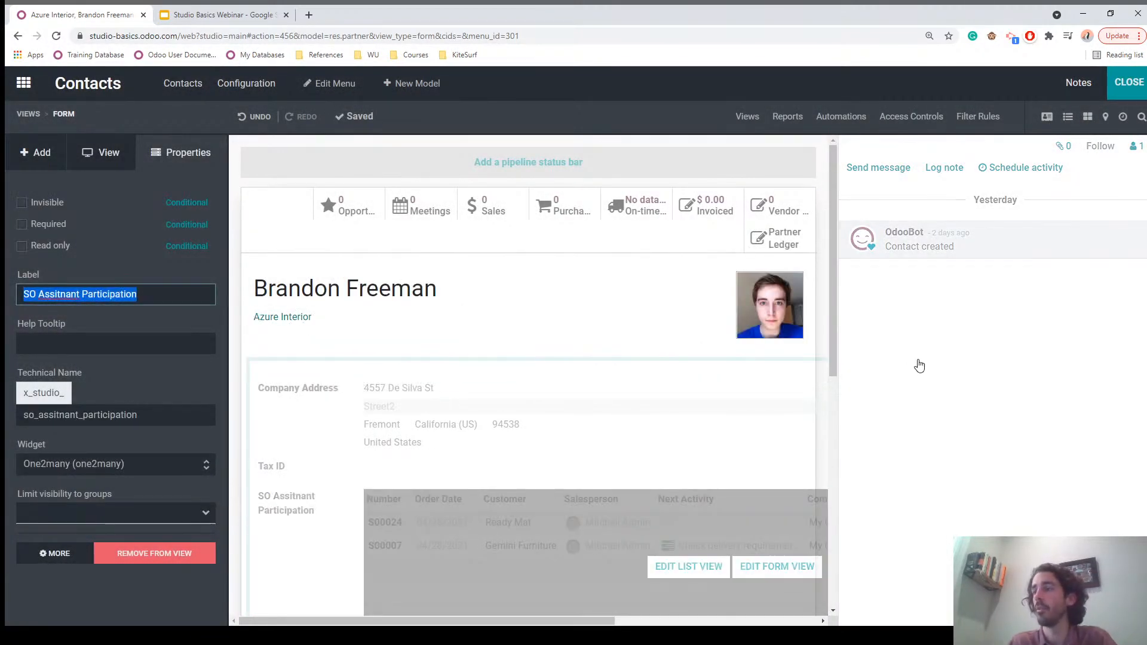
left_click(1131, 84)
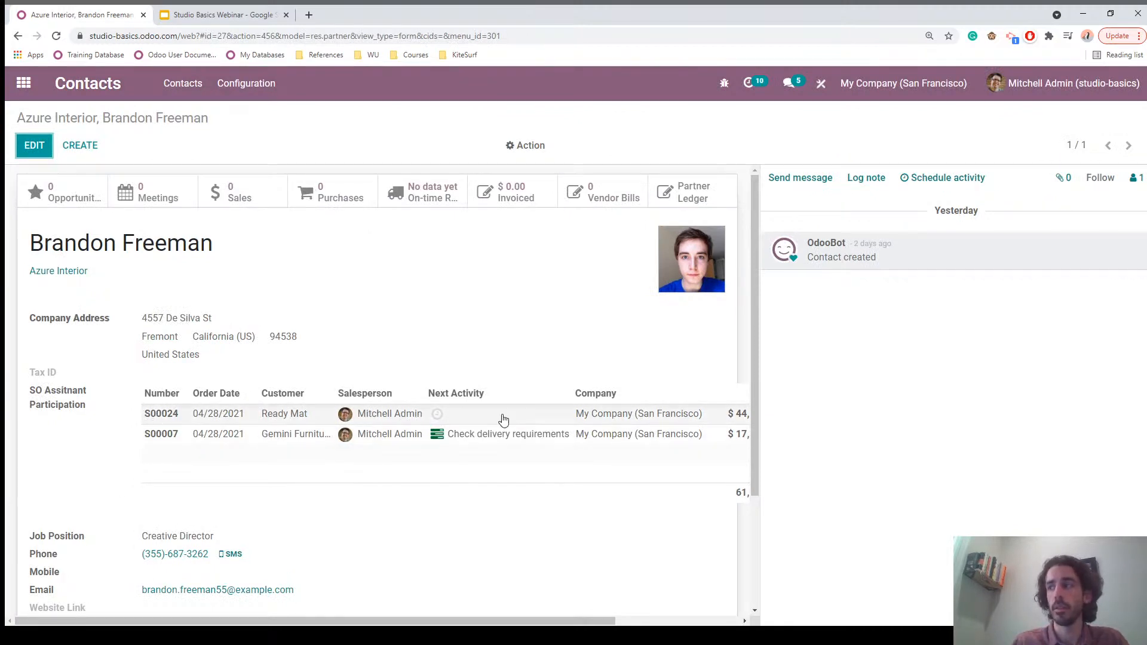
Step: Hide the Order Date, Salesperson, Activities, Company and Invoice Status columns
left_click_drag(370, 621, 494, 623)
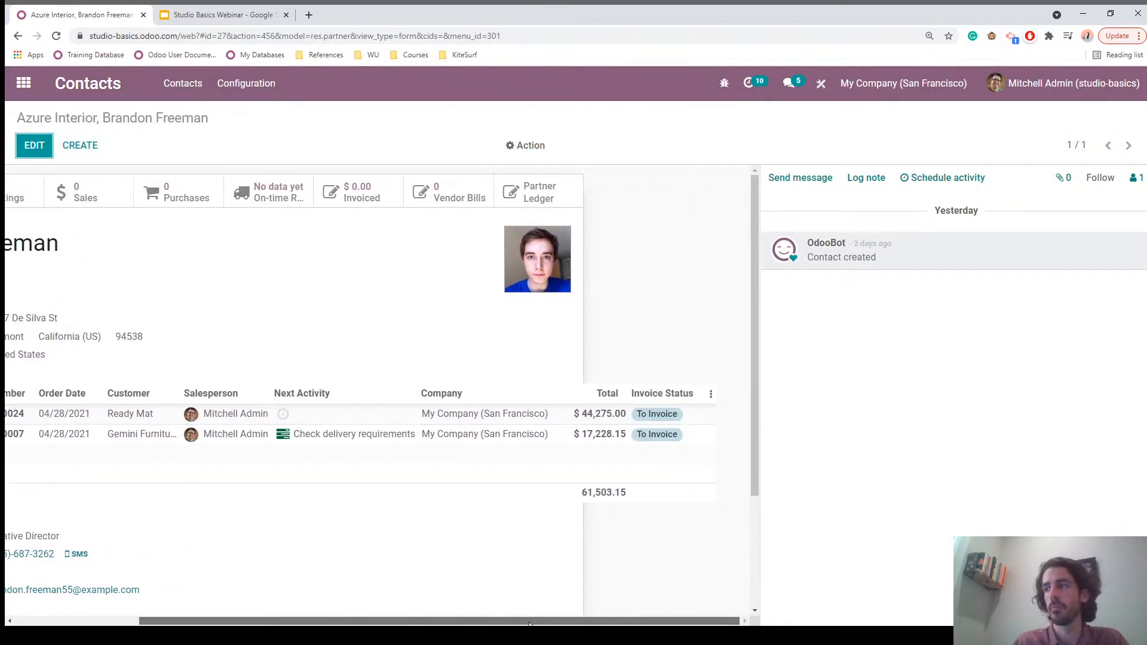
left_click(711, 397)
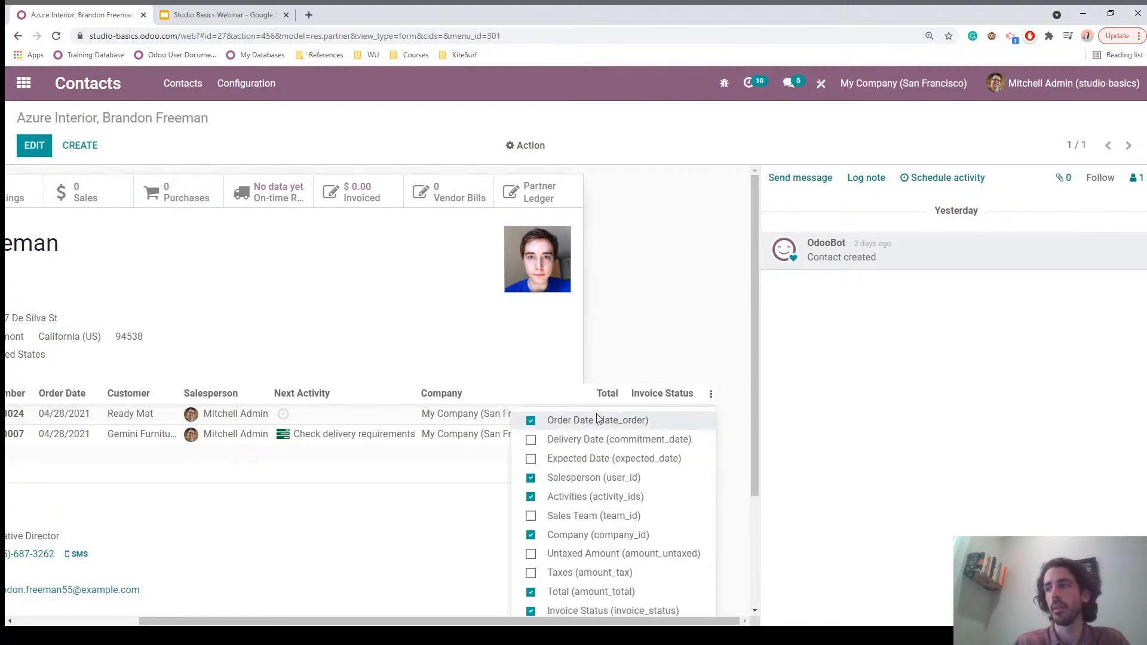
left_click(544, 425)
left_click(583, 478)
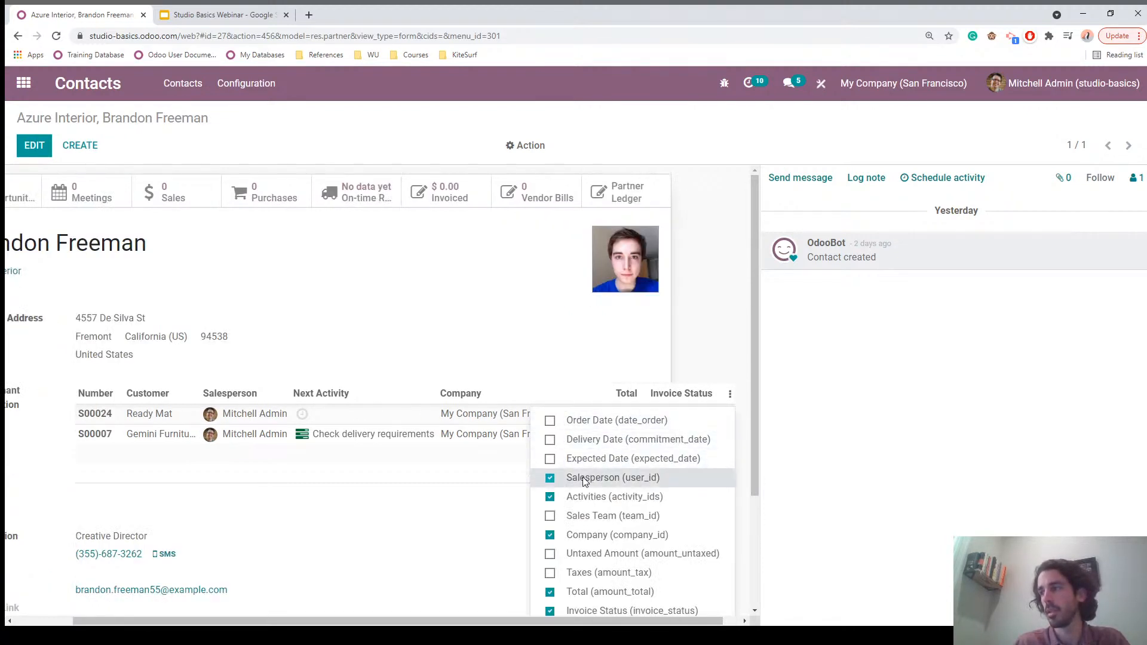
left_click(577, 498)
left_click(441, 537)
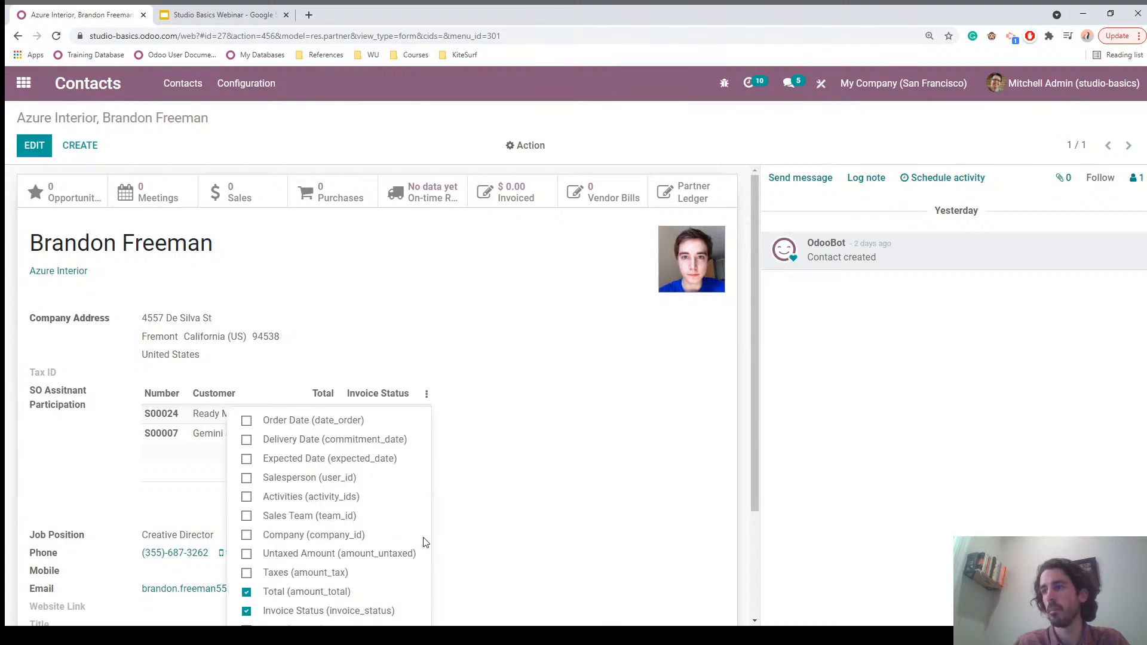
left_click(276, 612)
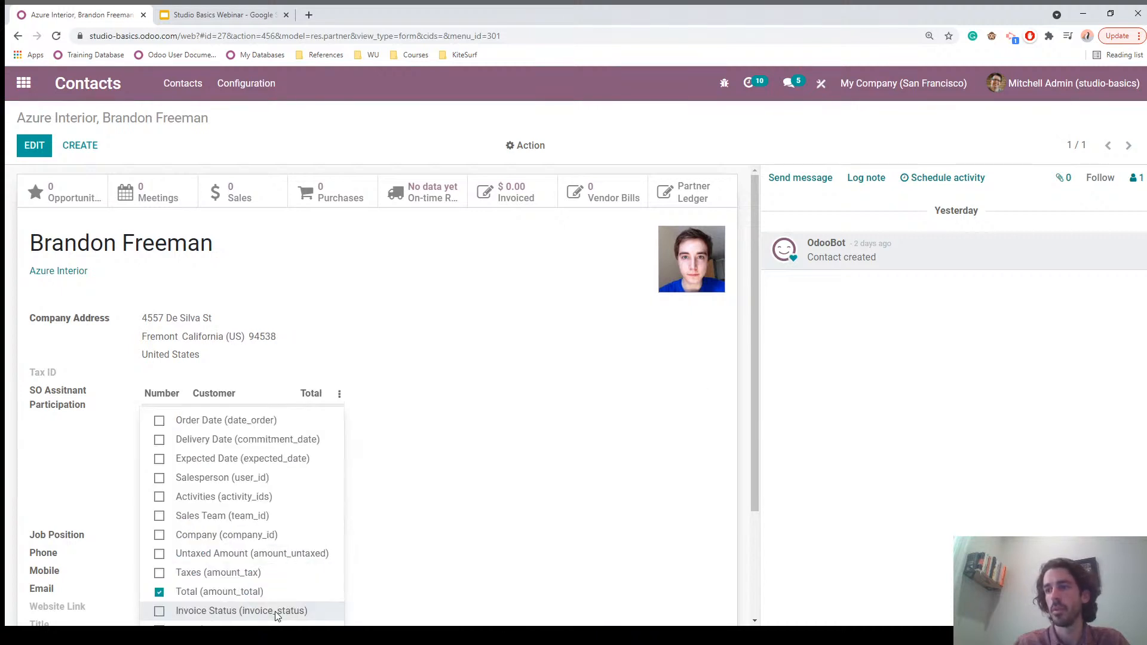
left_click(460, 428)
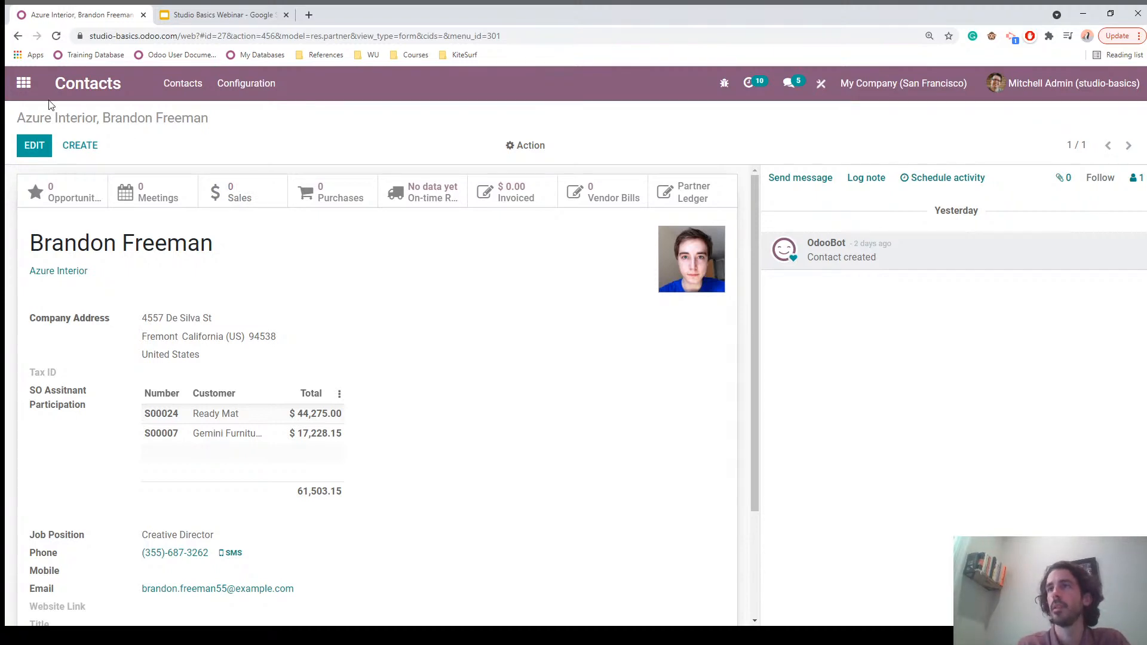
Step: Open sales order S00007 from the Sales quotations and launch Studio on its form
left_click(24, 86)
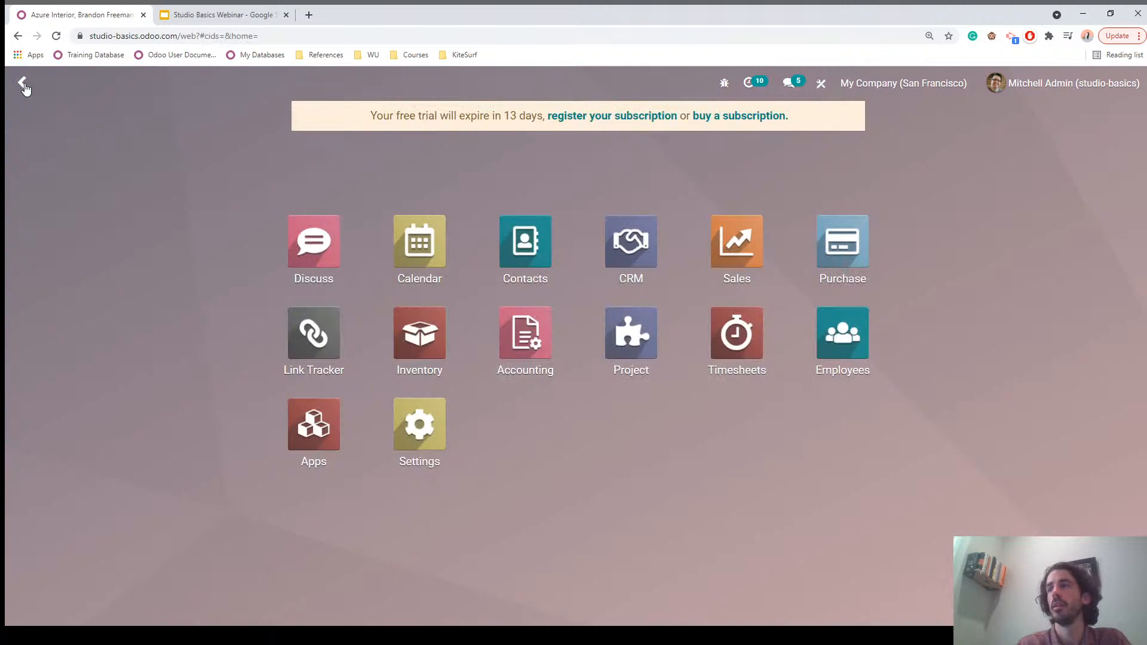
left_click(740, 250)
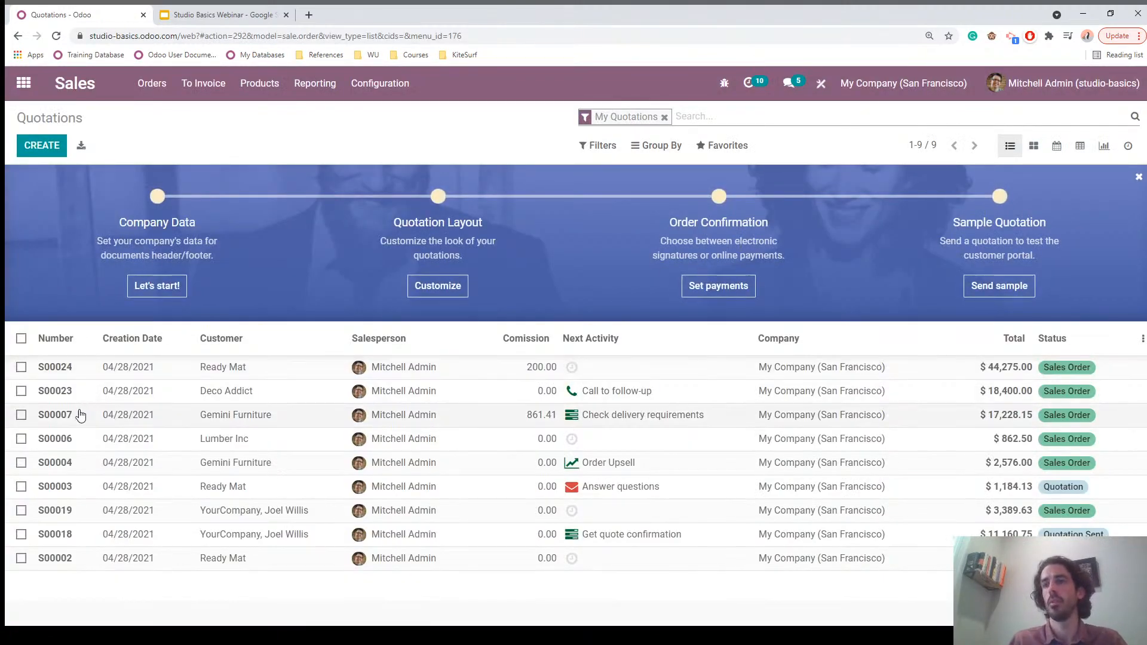
left_click(69, 419)
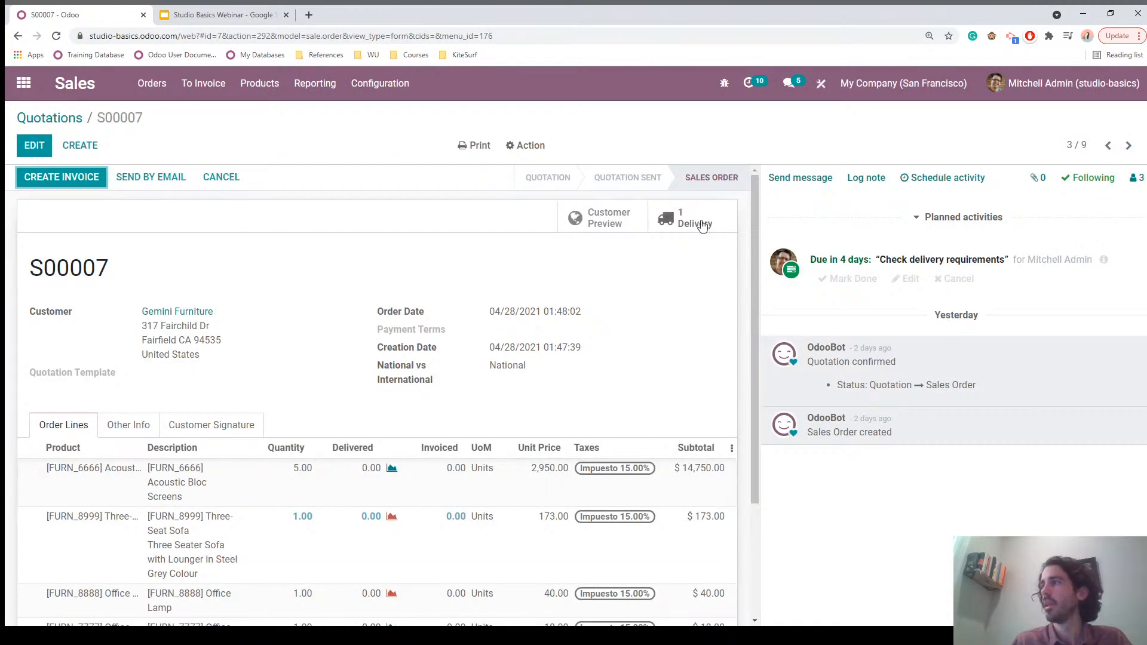
left_click(821, 86)
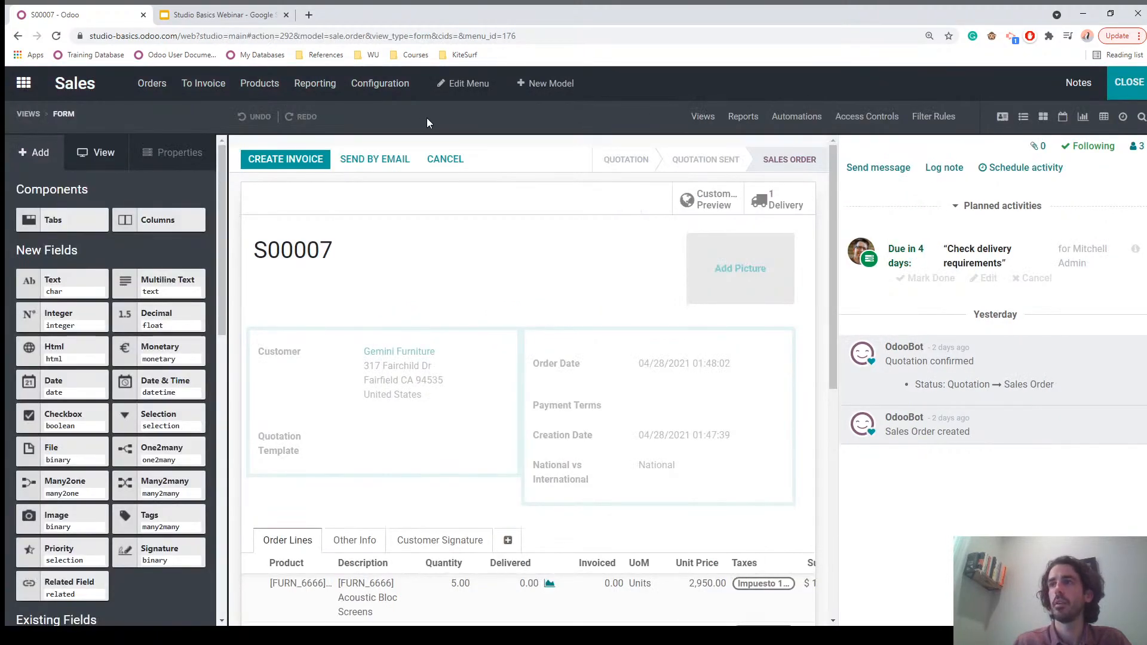
Step: Show the sale.order reports in Studio, cancelling the new-report dialog without creating one
left_click(740, 118)
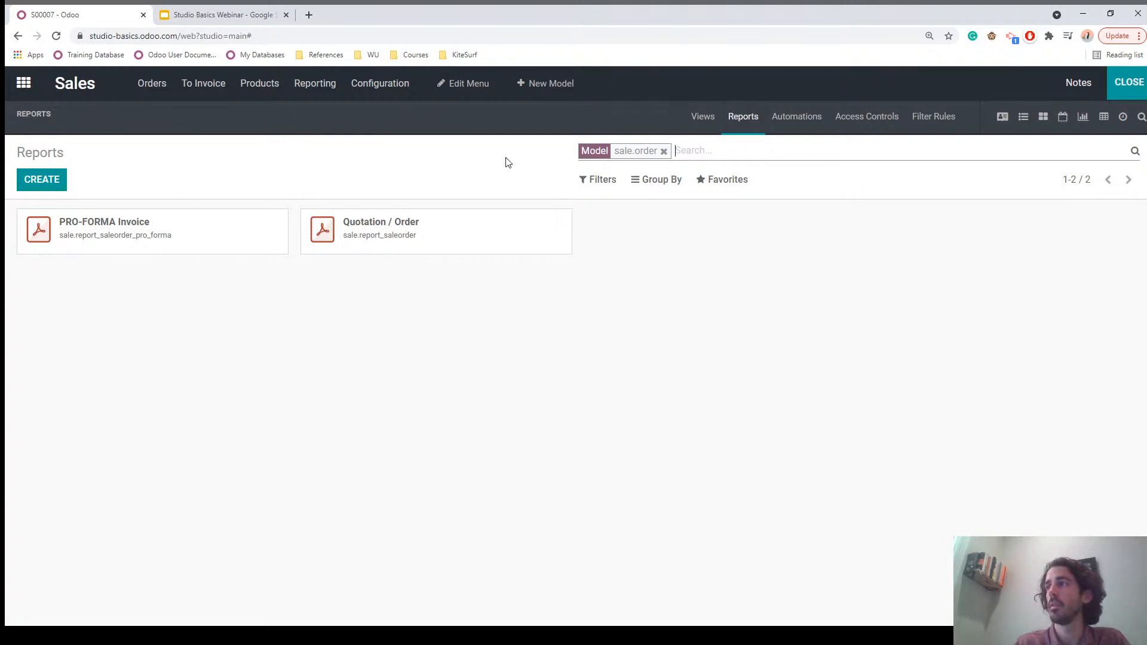
left_click(37, 182)
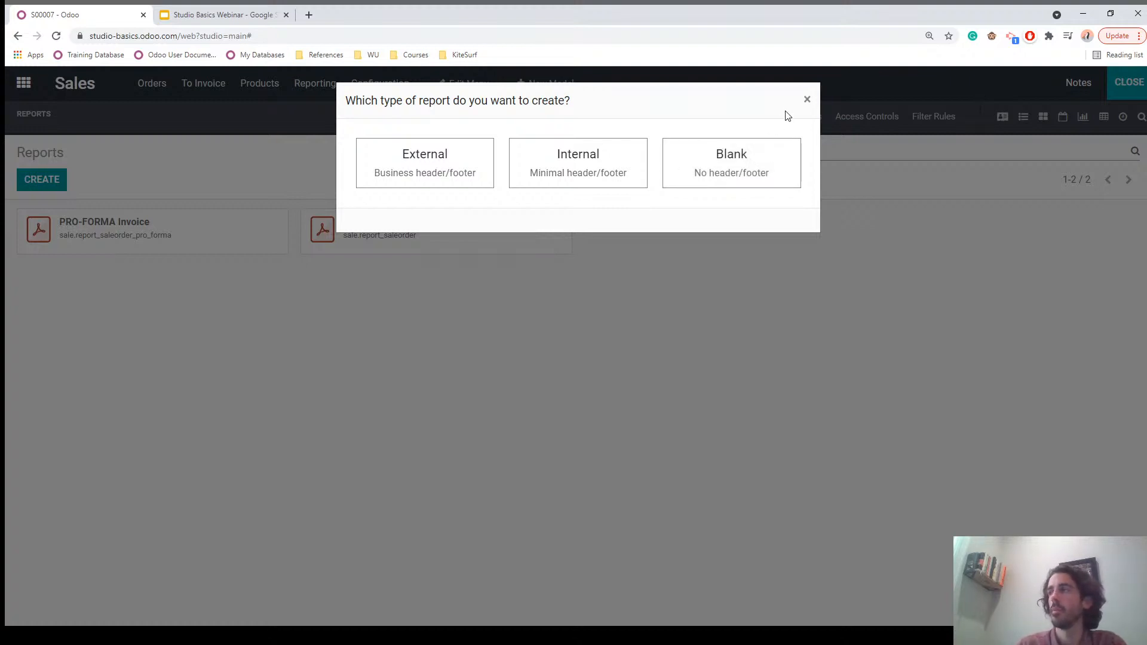
left_click(807, 101)
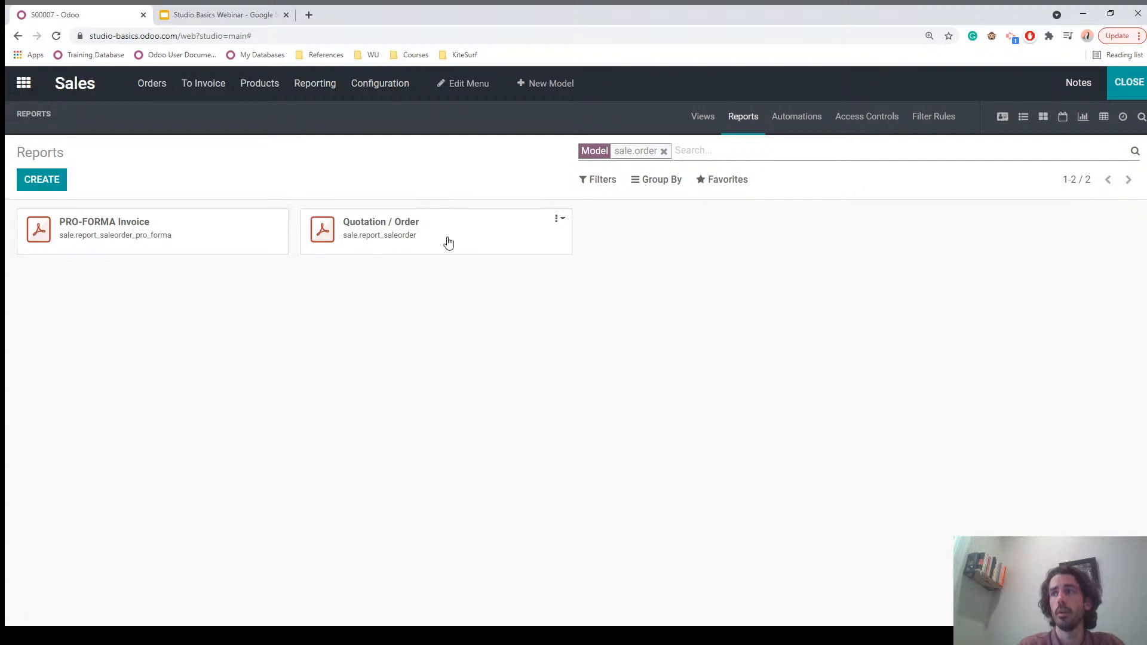
Step: Duplicate the Quotation / Order report and open 'Quotation / Order copy(1)' in the report editor
left_click(560, 221)
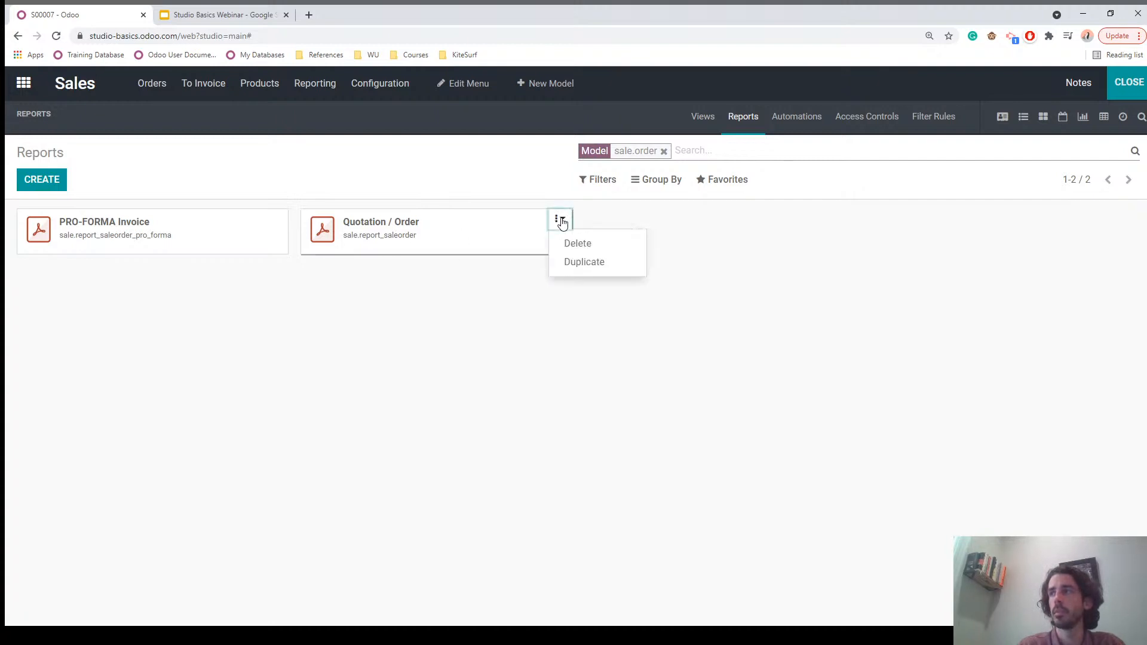
left_click(584, 266)
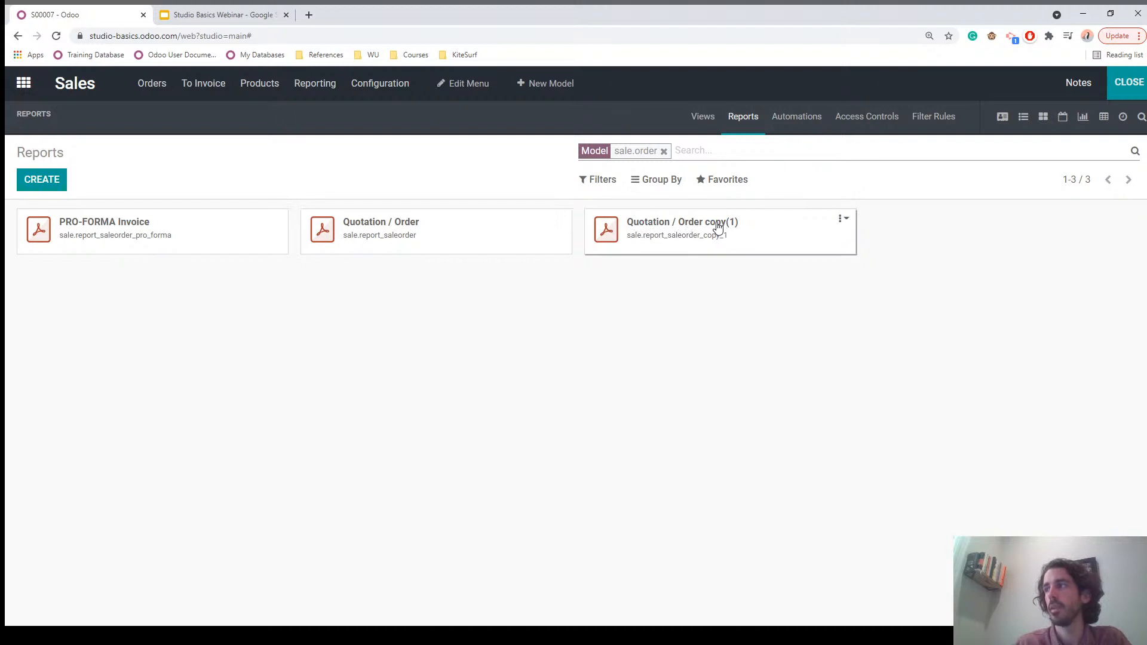
left_click(718, 228)
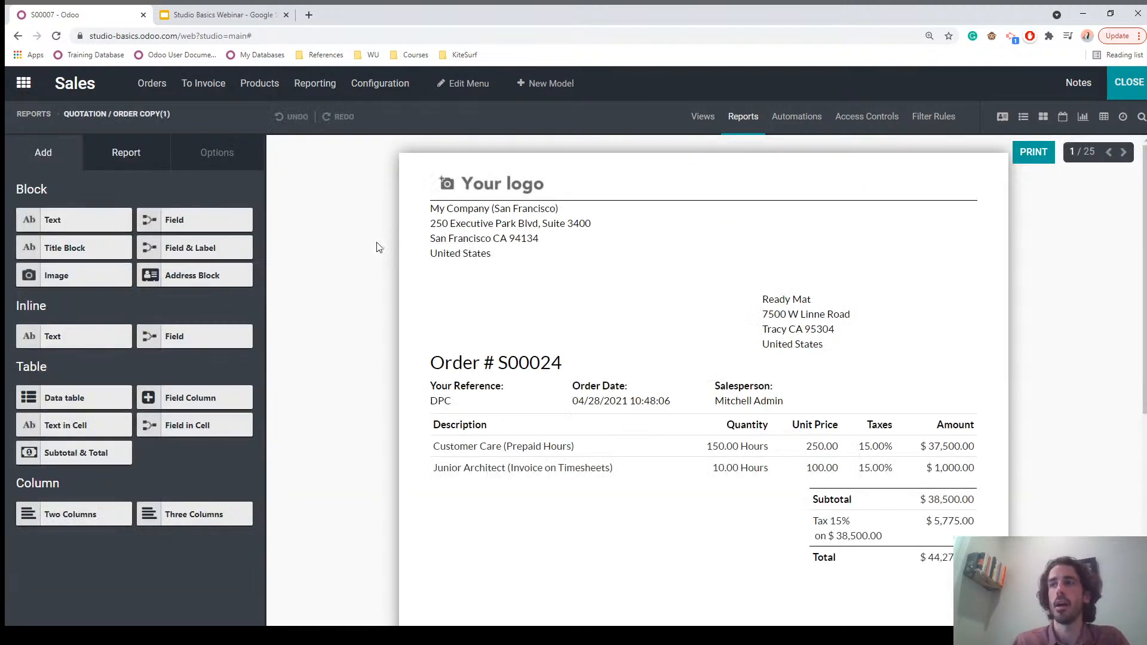
Step: Replace 'copy(1)' with 'XAVIER TEST' in the report name, then close Studio
left_click(125, 155)
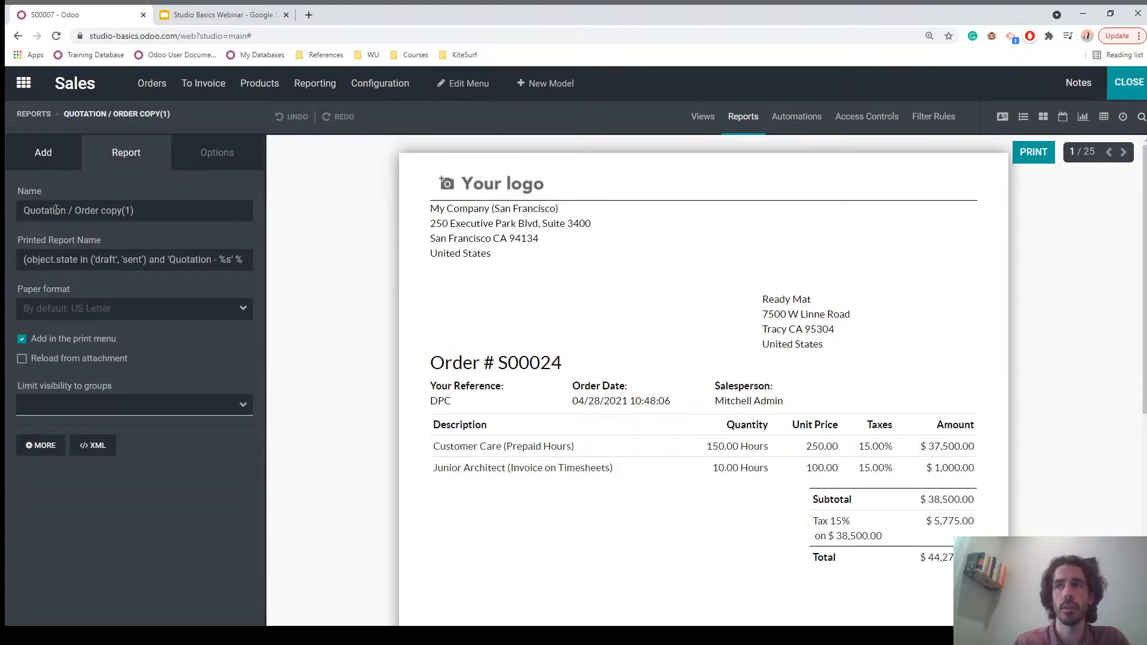
left_click_drag(101, 211, 180, 213)
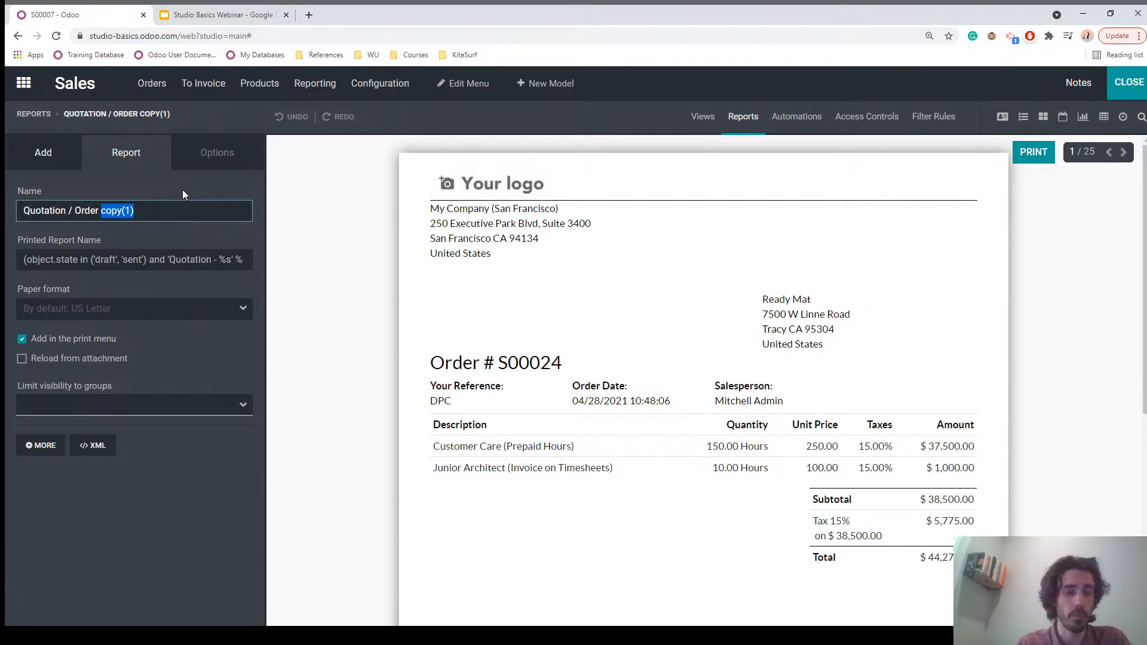
type("XAVIER TEST")
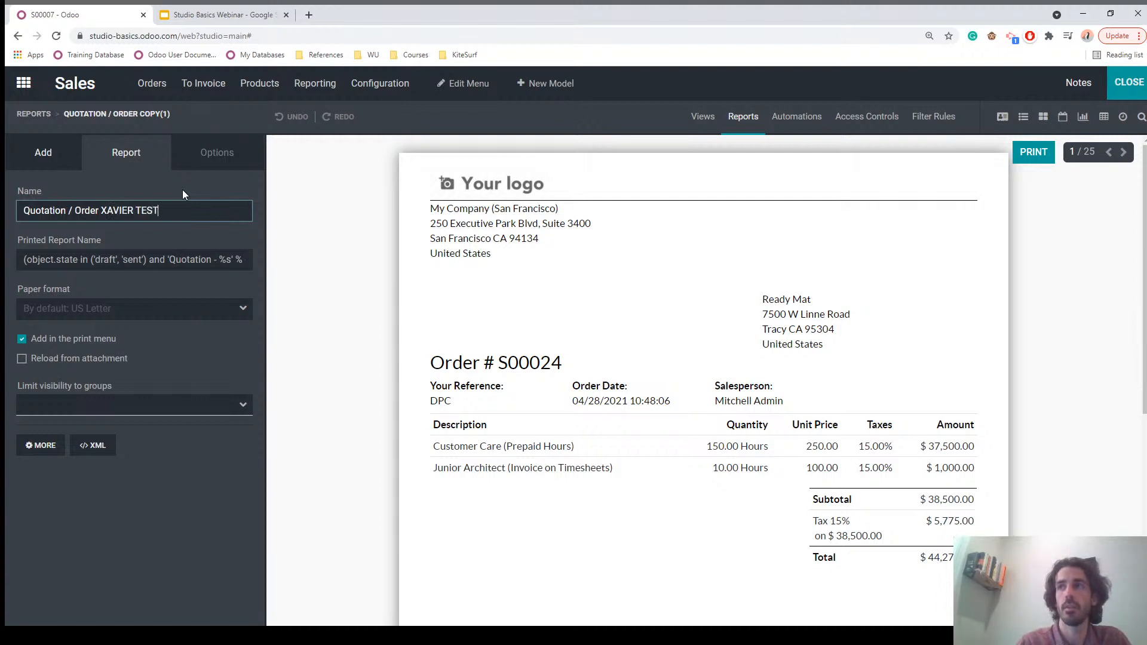
left_click(171, 184)
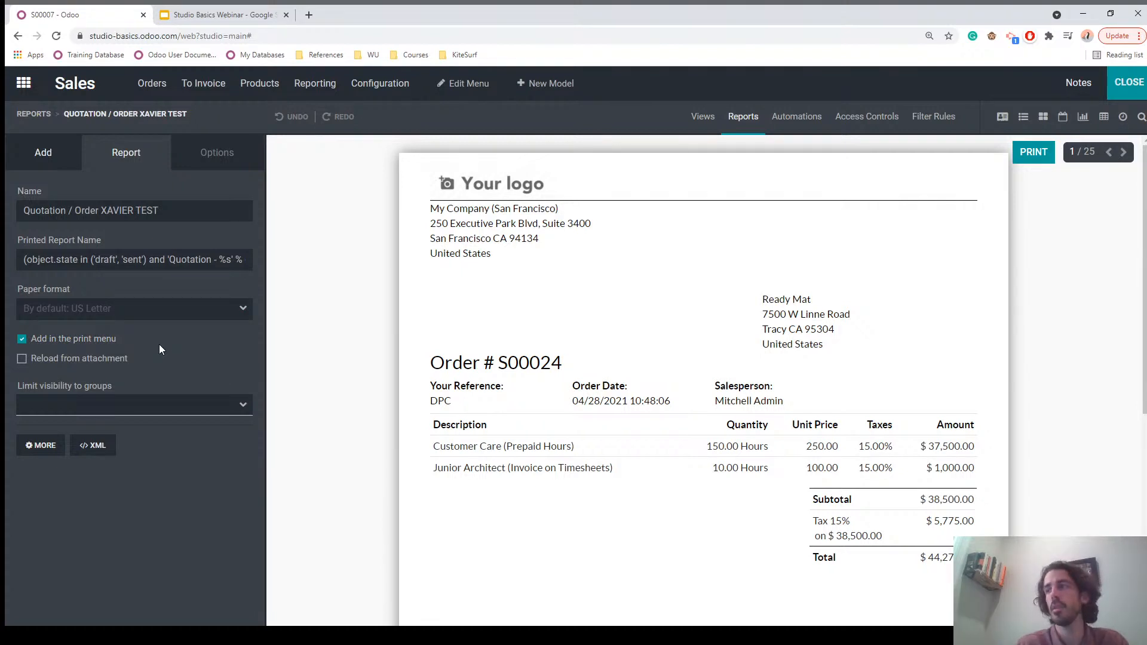
left_click(1123, 87)
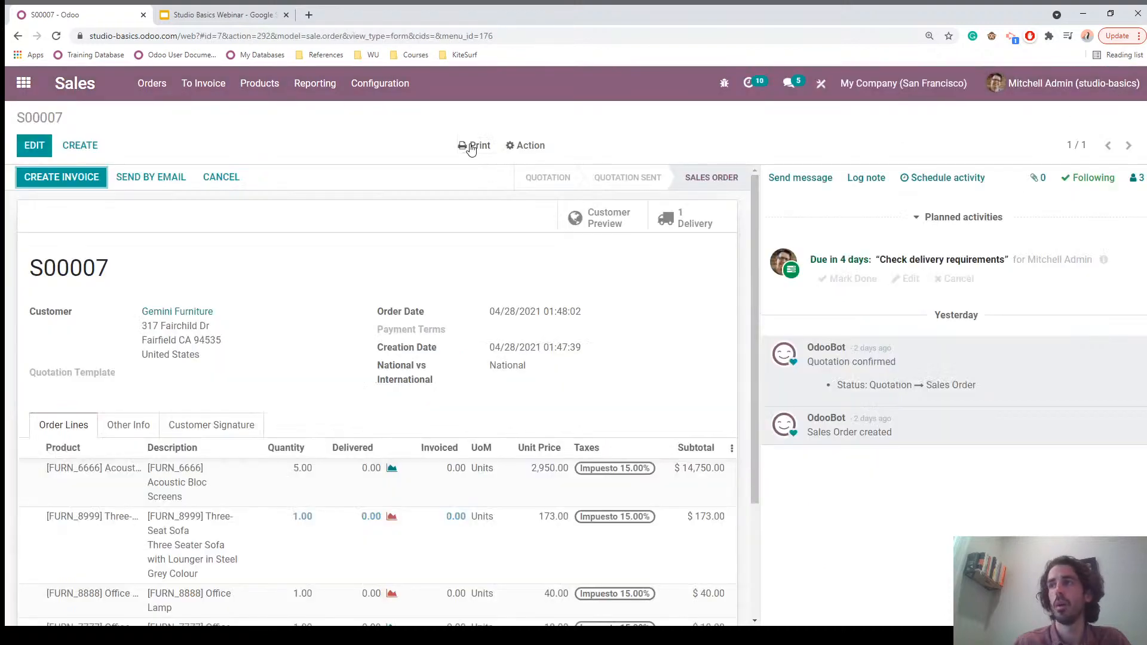
Step: Check that the Print menu lists both Quotation / Order reports, then dismiss it
left_click(470, 149)
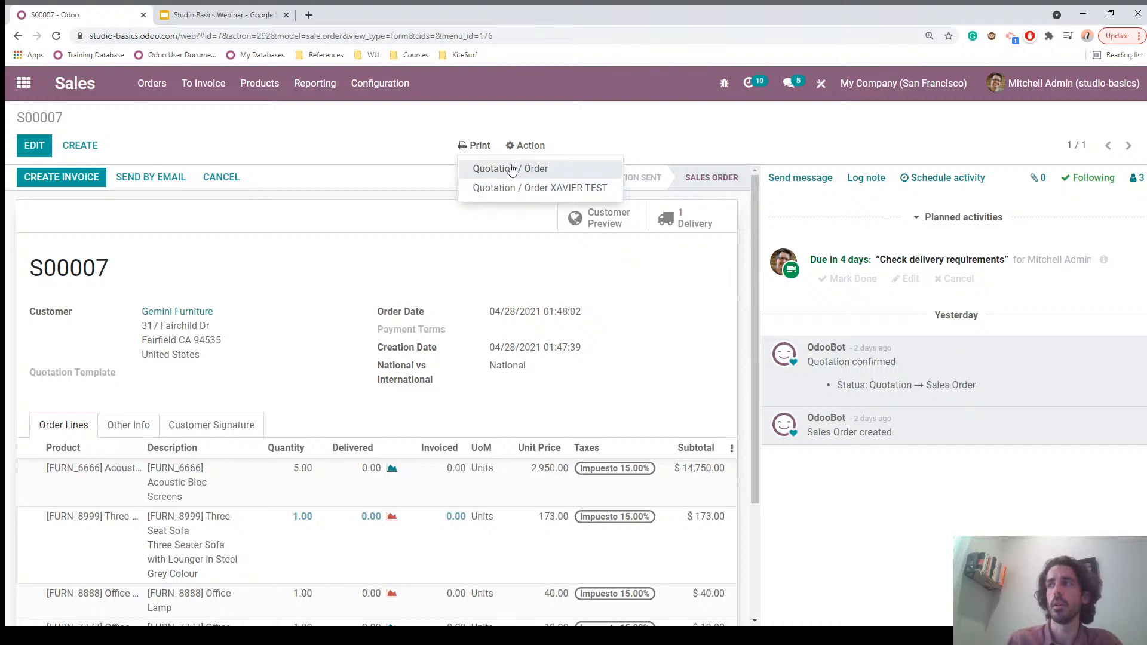
left_click(400, 149)
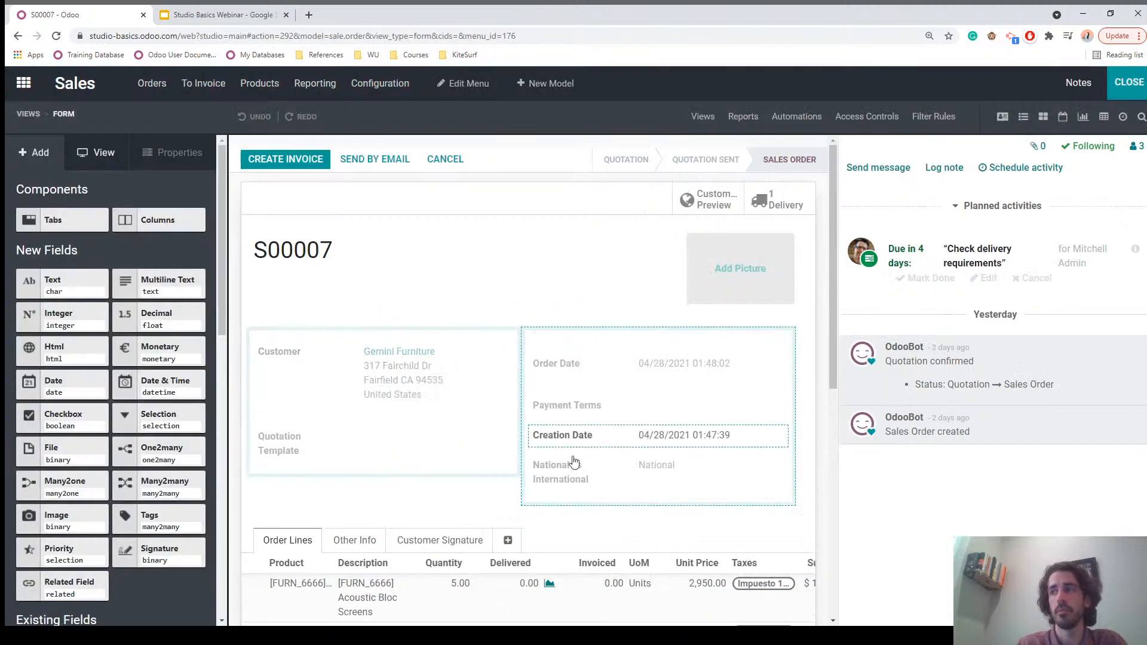
Step: Open the 'Quotation / Order XAVIER TEST' report from Studio's Reports list
mouse_move(590, 477)
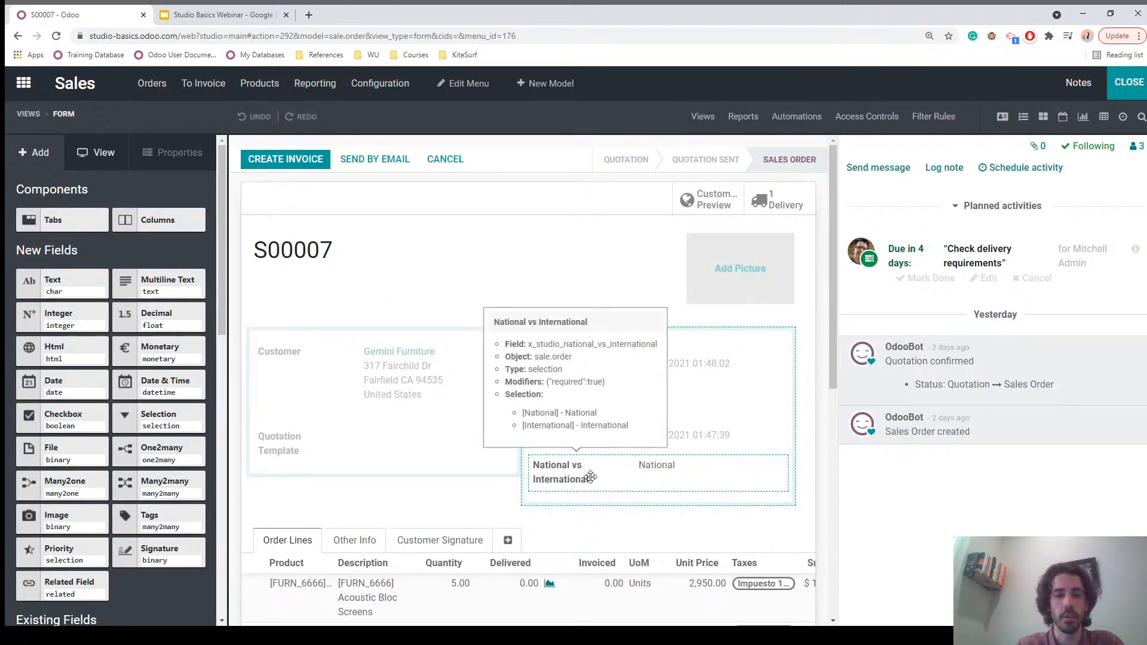
left_click(743, 120)
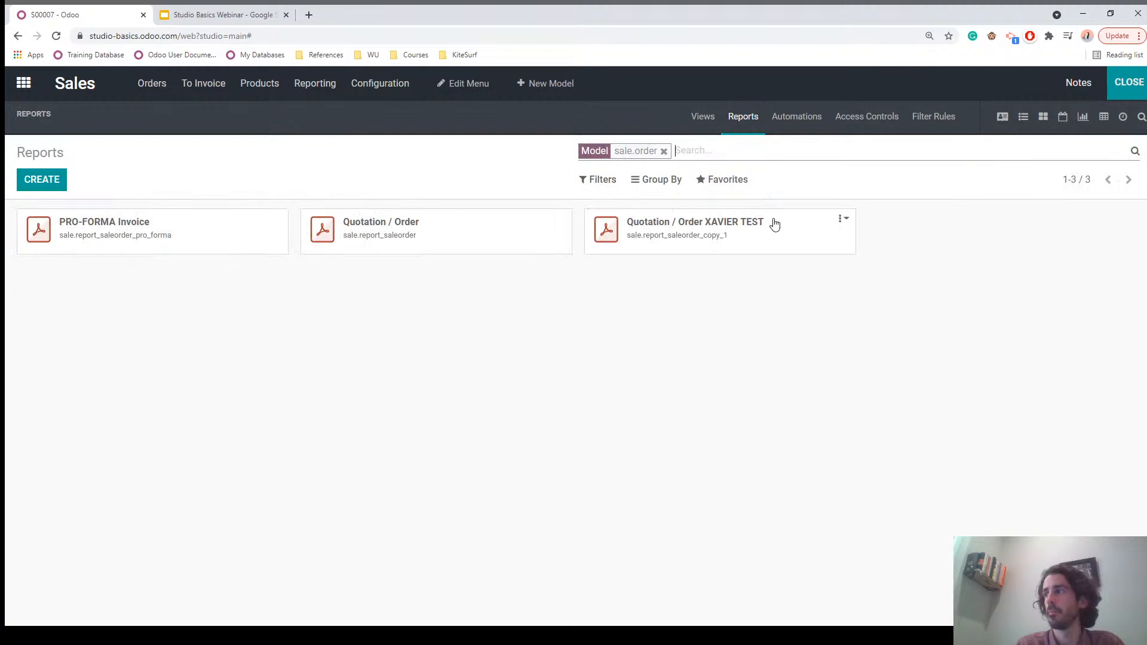
left_click(714, 227)
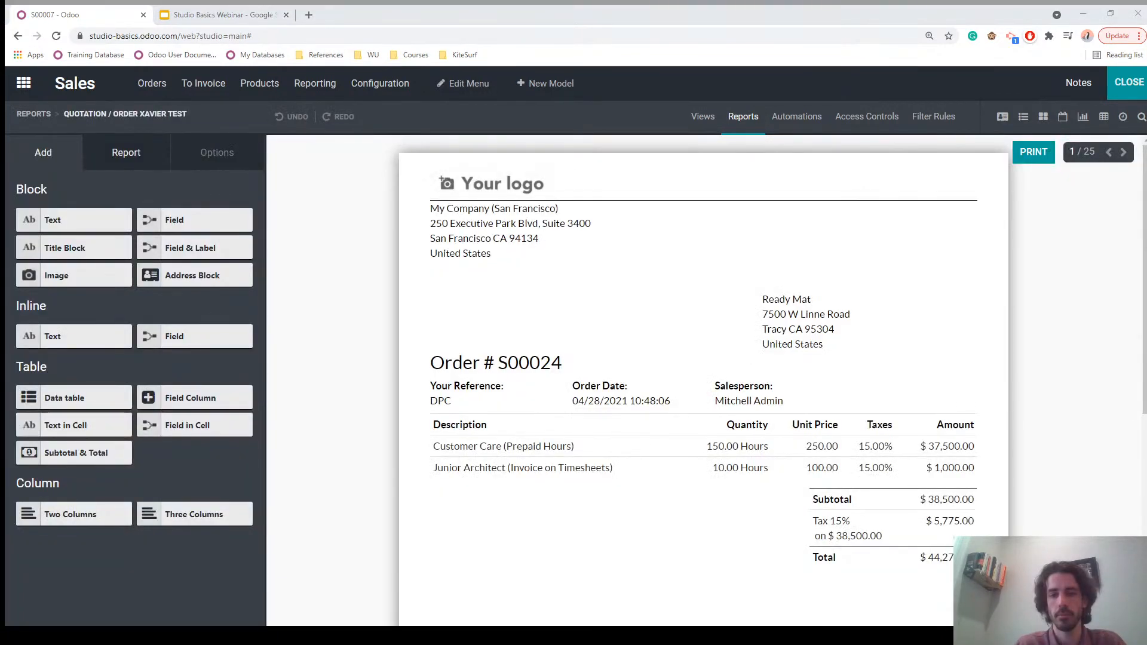
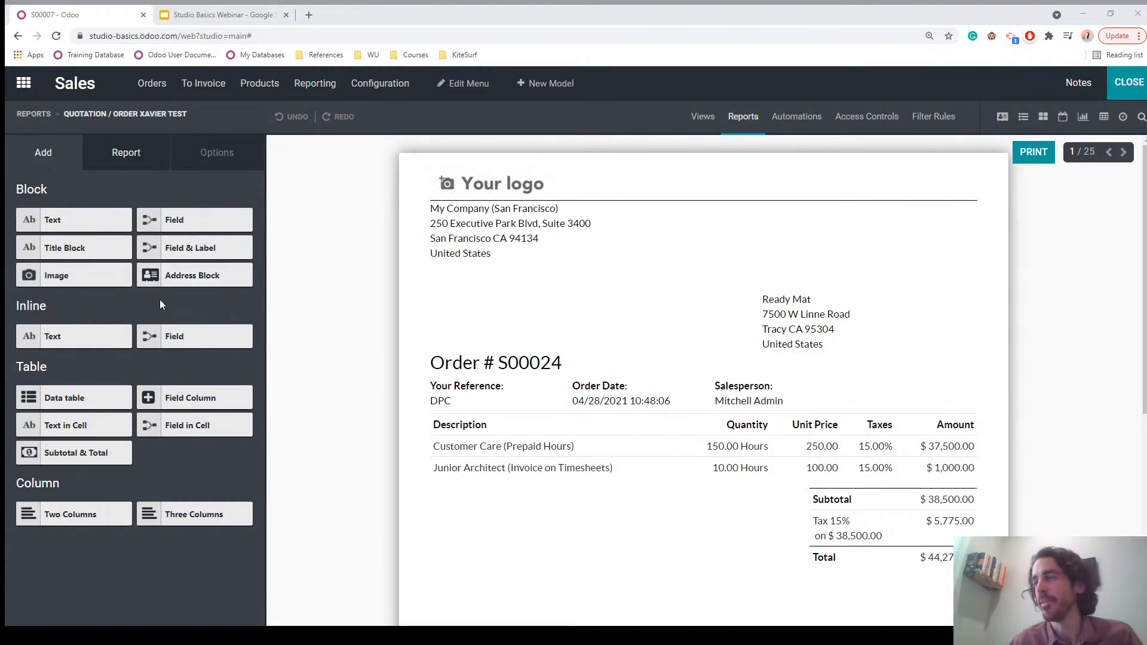
Step: Place a text block under Order # S00024 reading 'Internation vs National SO:'
left_click_drag(39, 220, 459, 387)
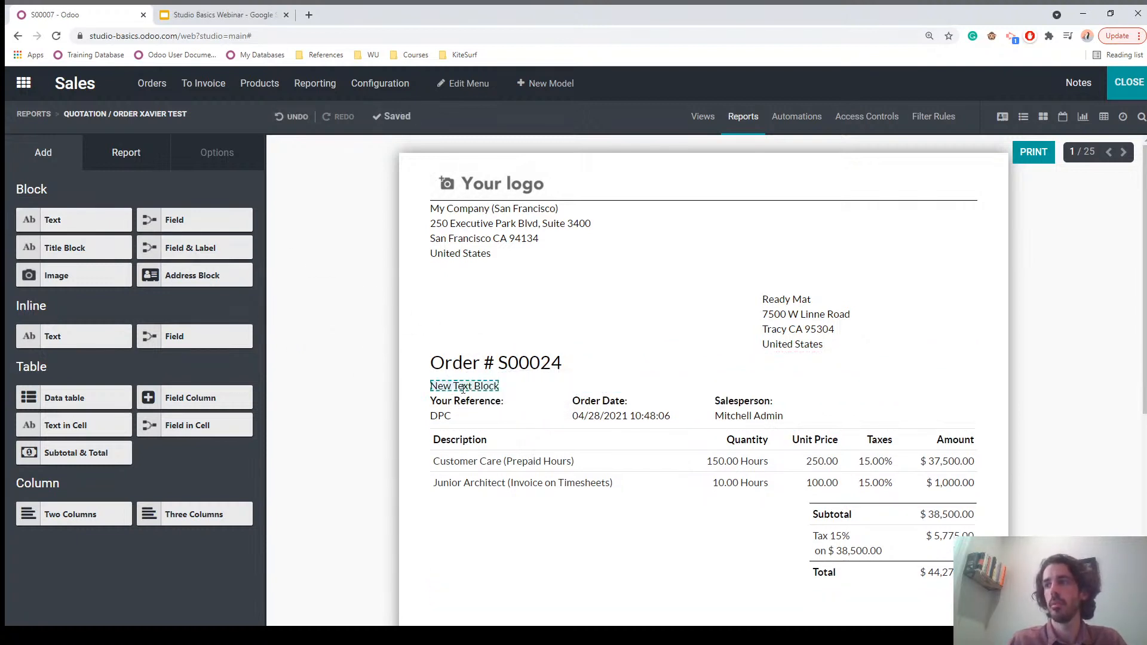
left_click(467, 387)
left_click_drag(101, 389, 23, 388)
scroll(84, 456, "down", 1)
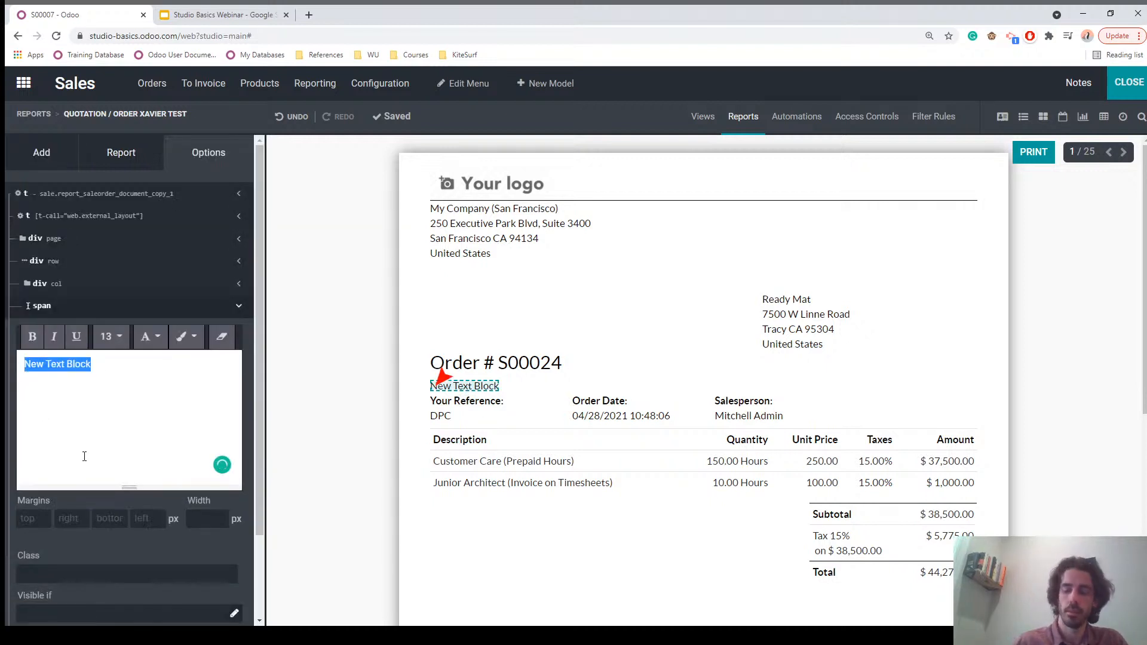
type("I")
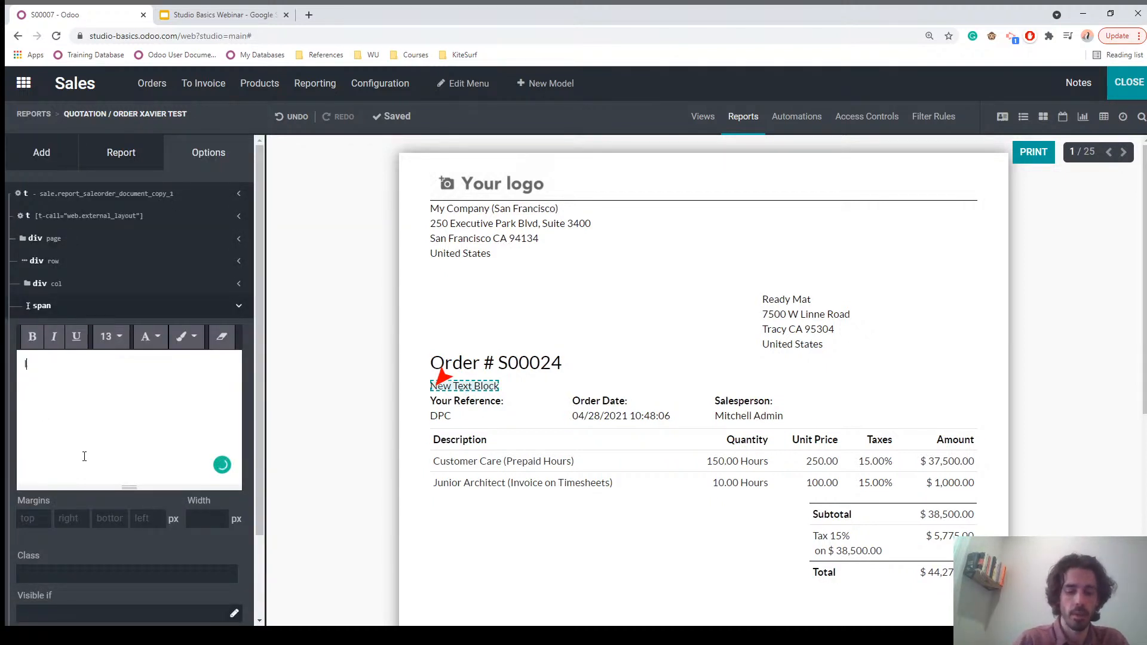
type("nternation vs")
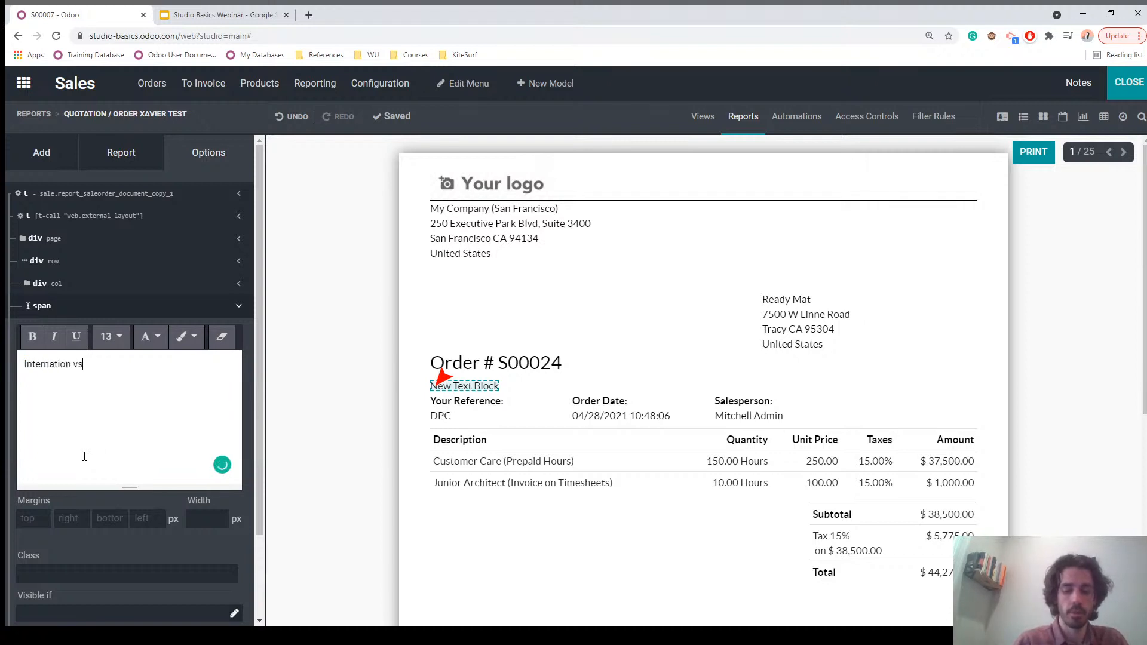
type(" National S")
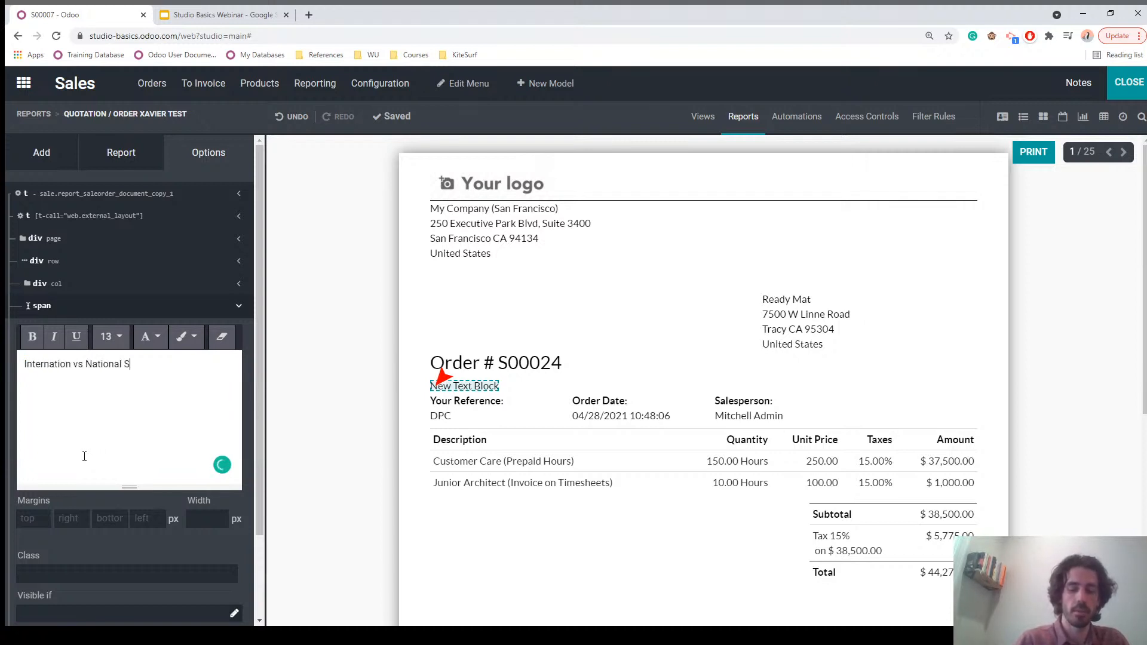
type("O:")
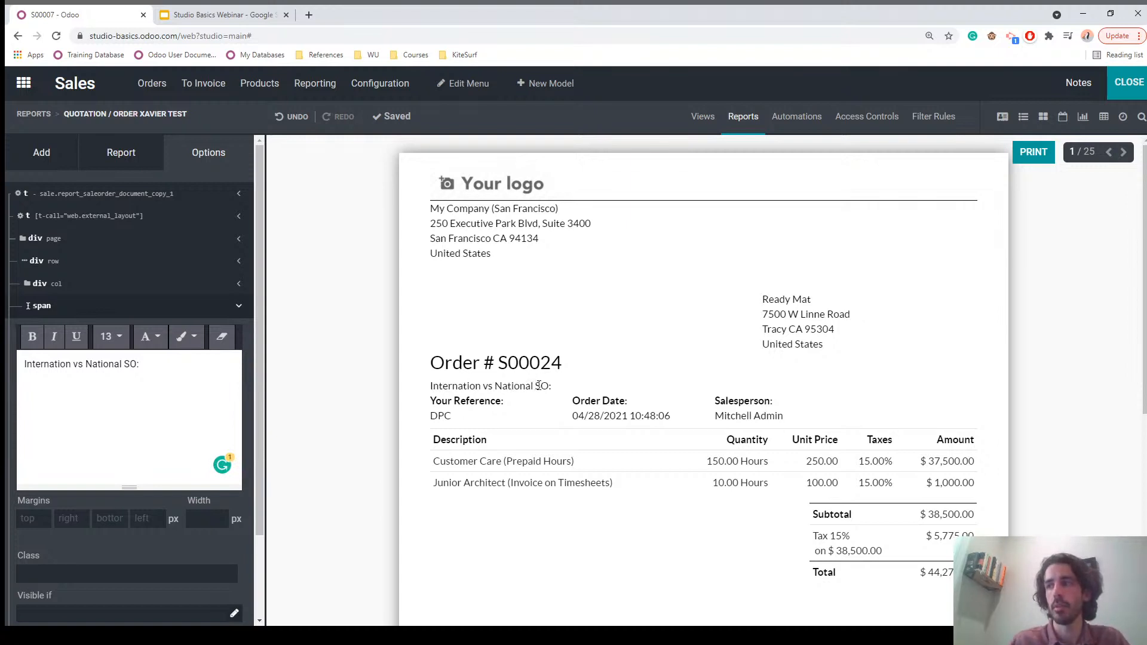
left_click(42, 154)
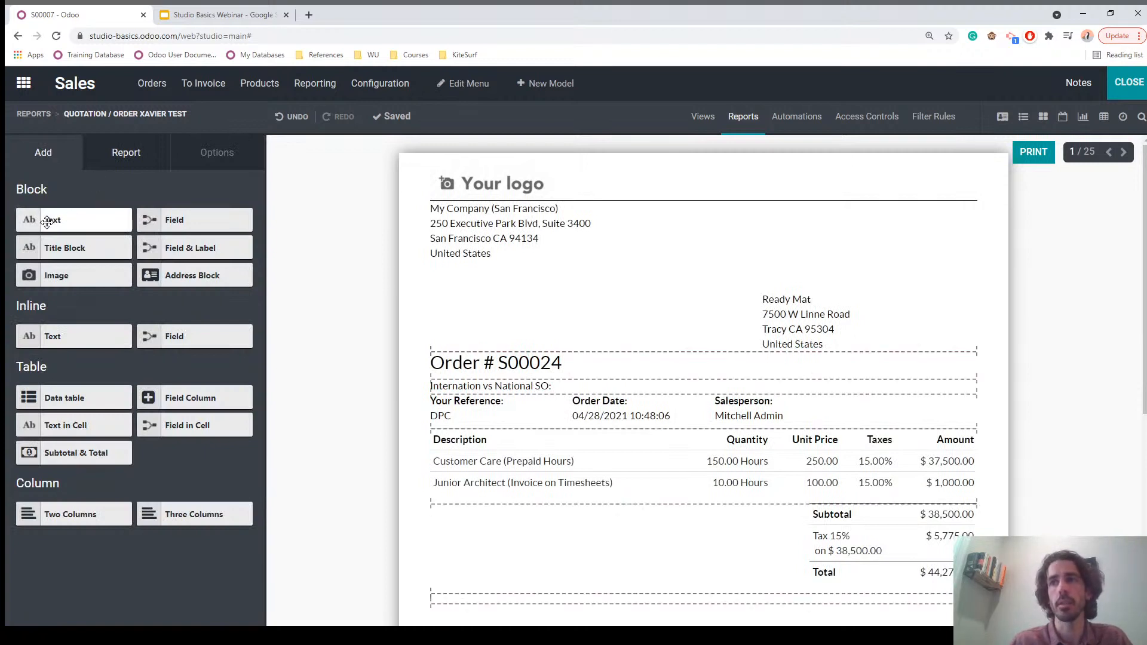
Step: Add a title block above the order number, replacing 'New Title' with 'This is your SO'
left_click_drag(60, 246, 467, 363)
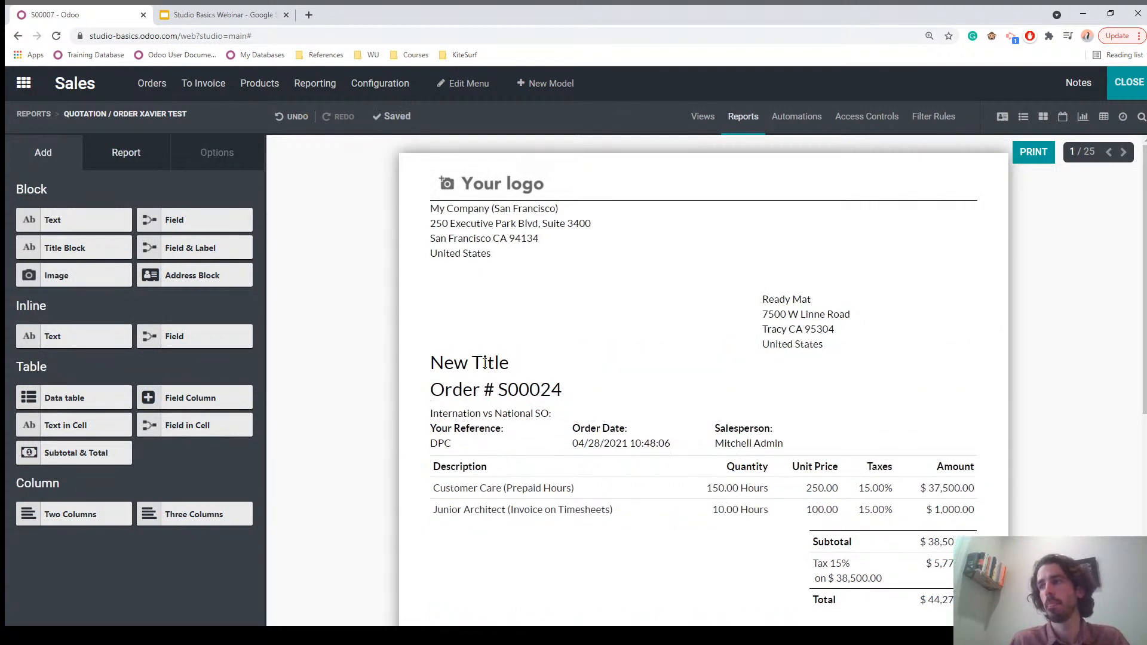
left_click(484, 365)
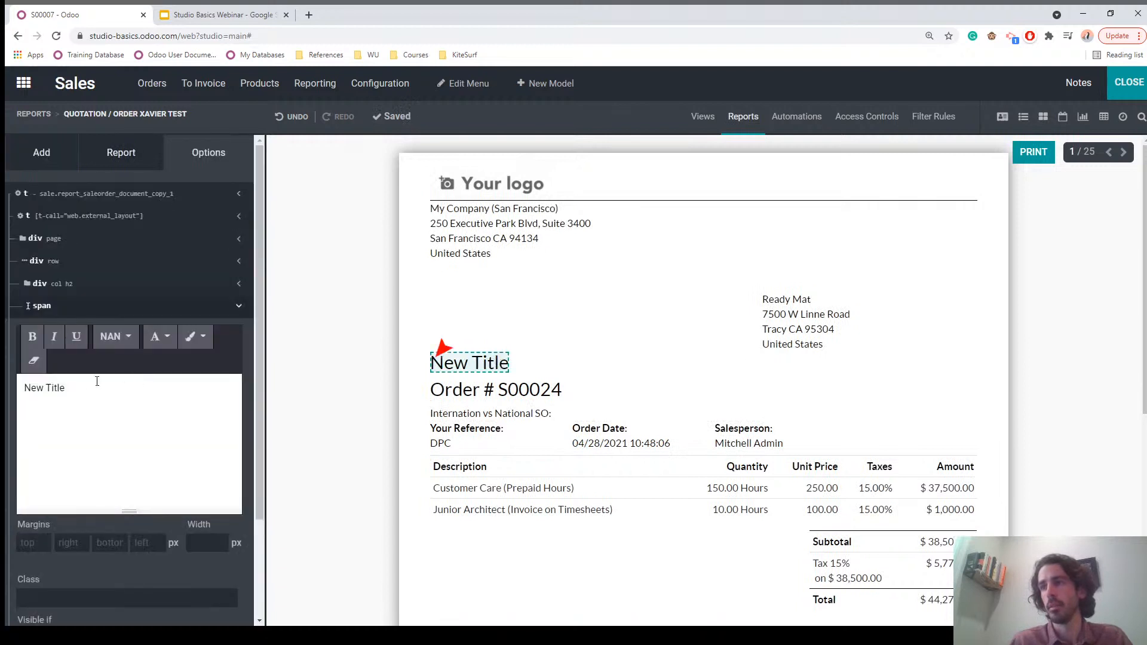
left_click_drag(74, 391, 11, 395)
type("T")
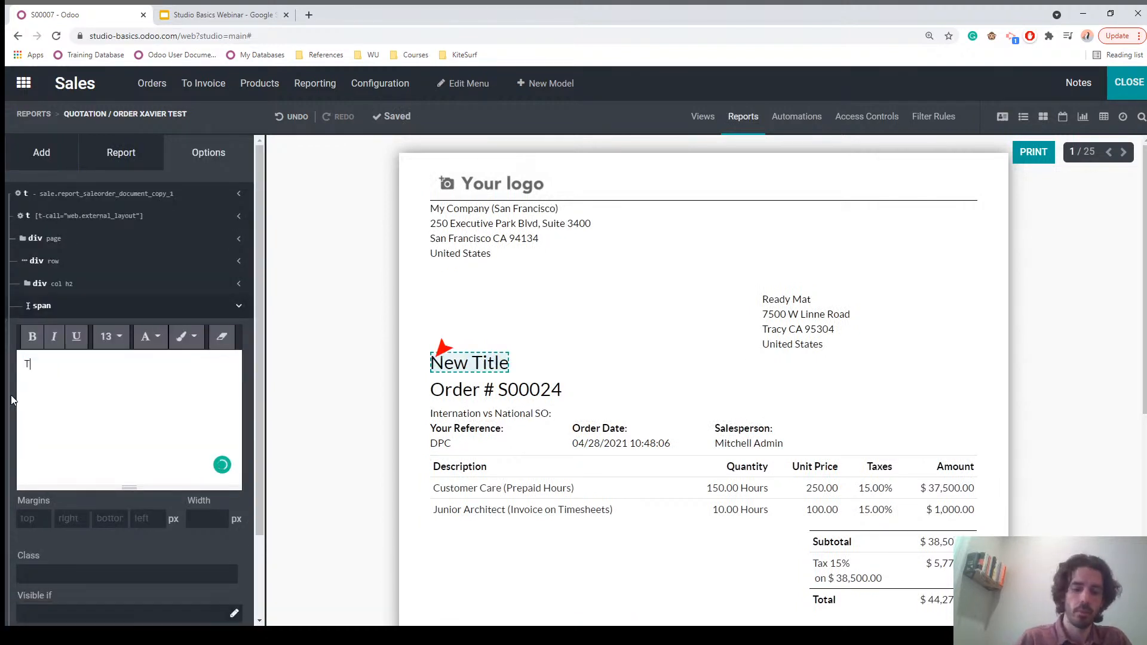
type("his is your SO:")
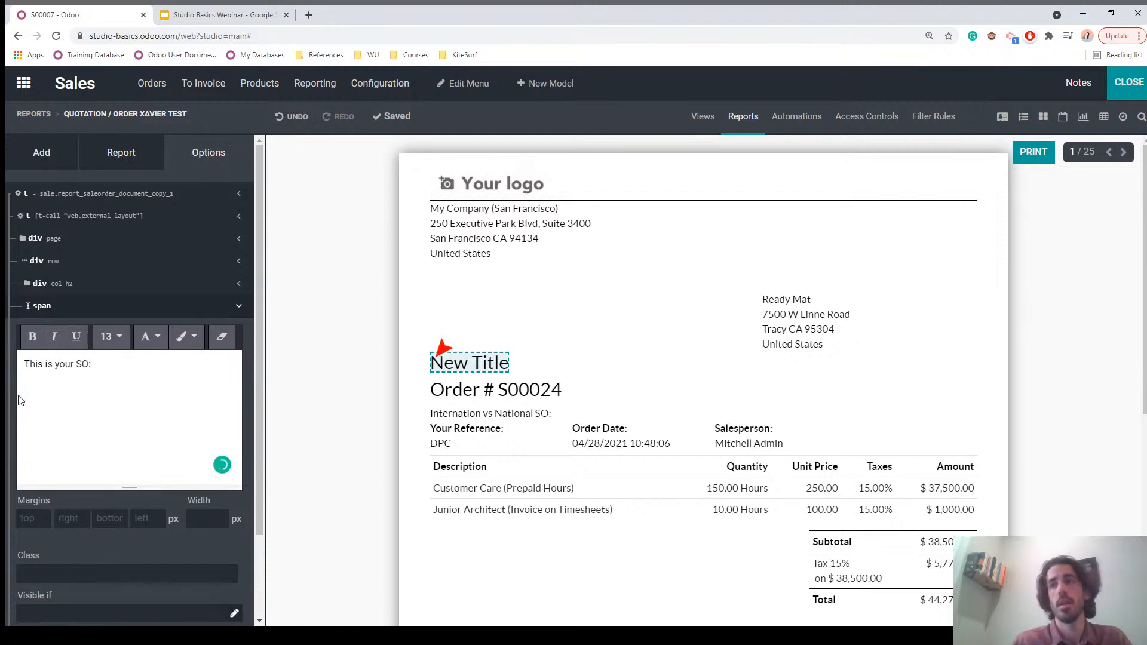
left_click(301, 346)
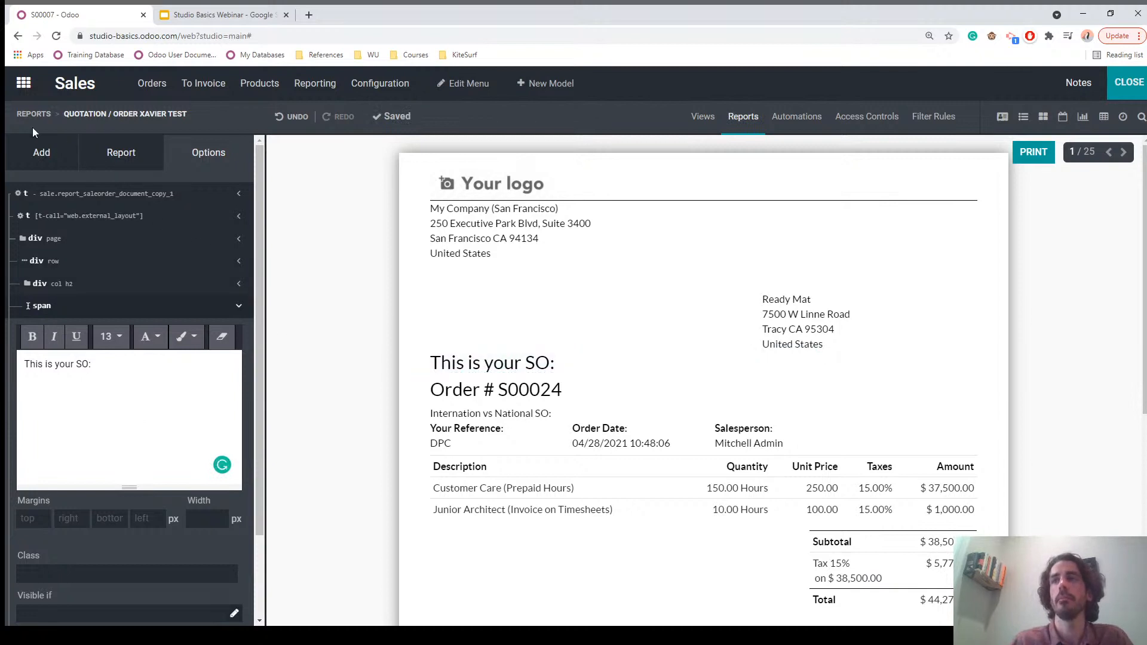
left_click(38, 157)
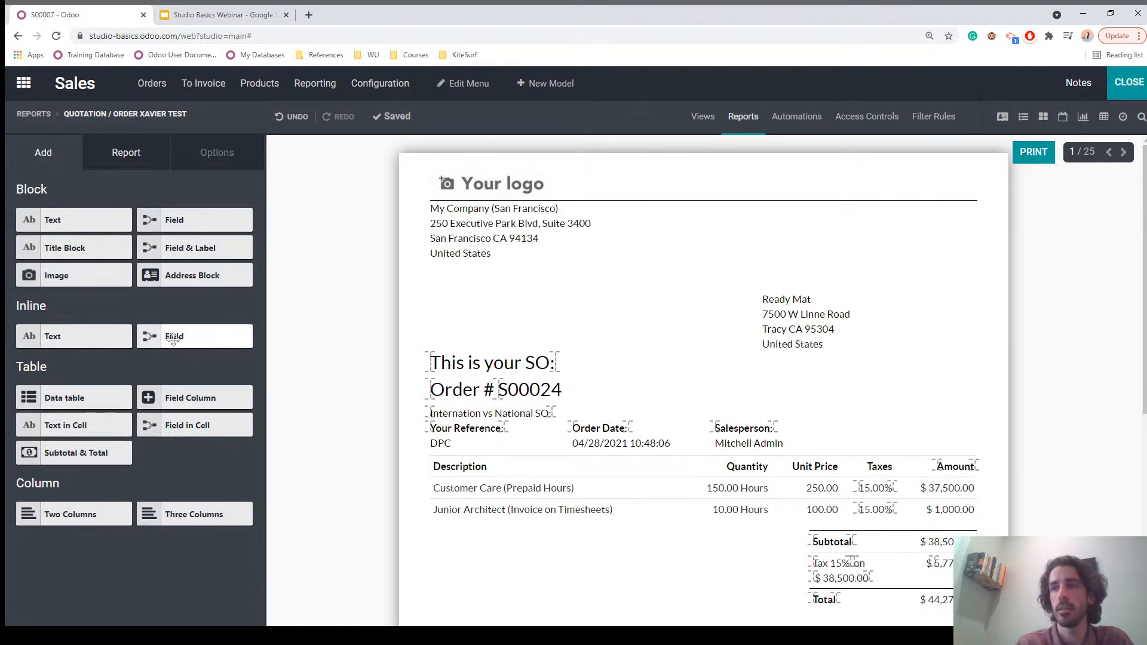
Step: Insert an inline National vs International field from the Sales Order right after the label
left_click_drag(174, 339, 555, 417)
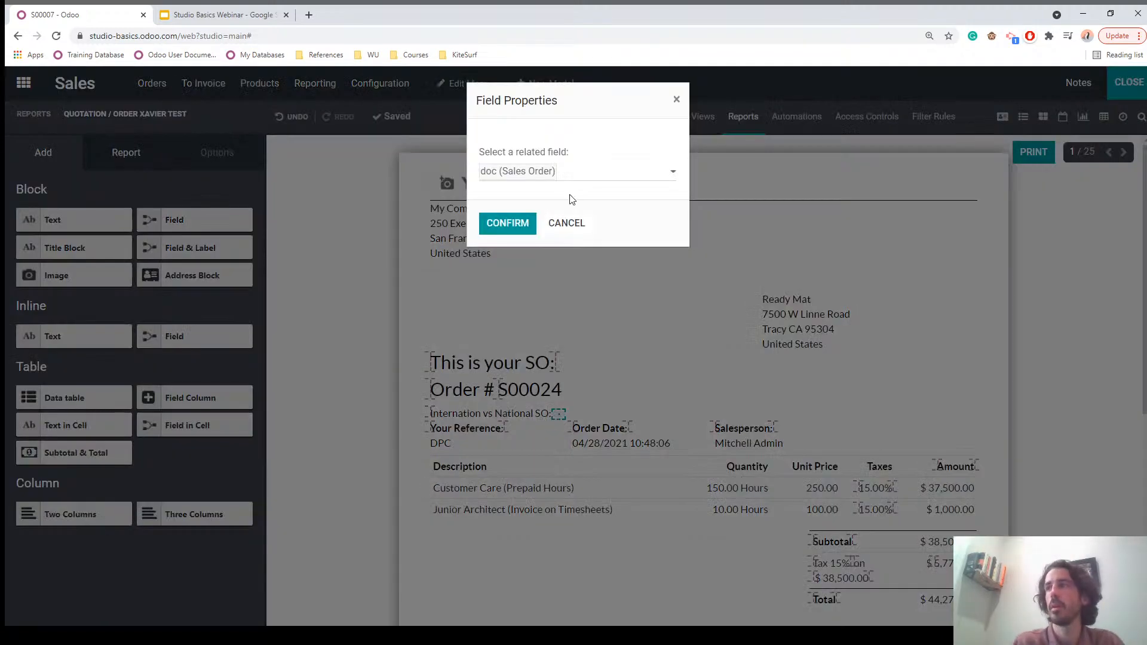
left_click(585, 178)
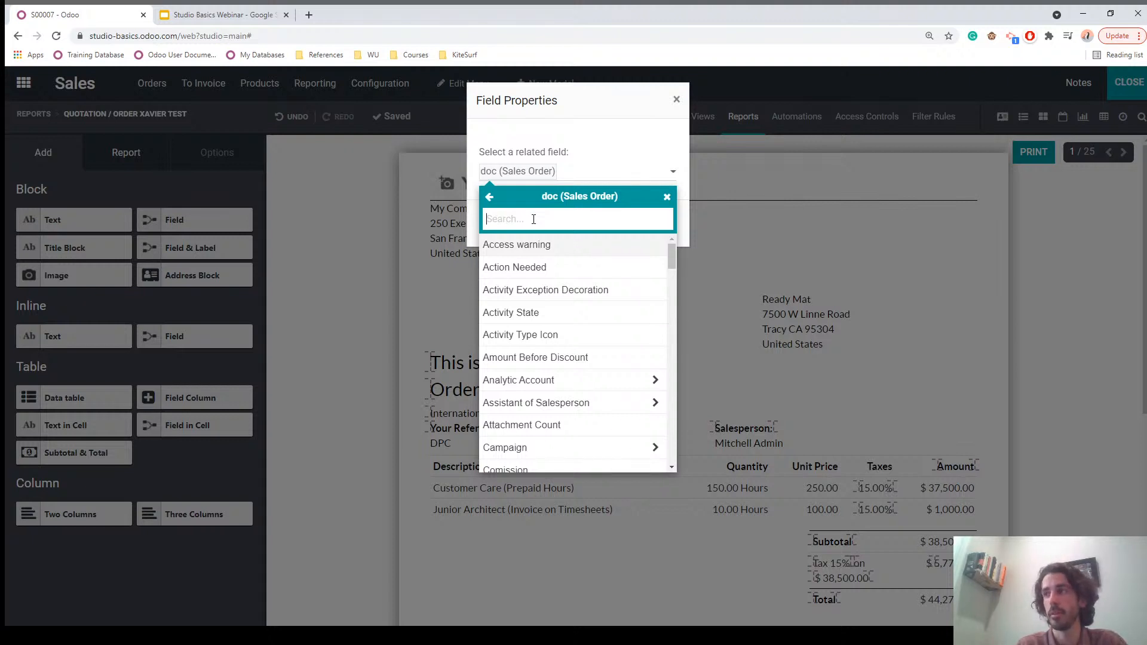
type("natio")
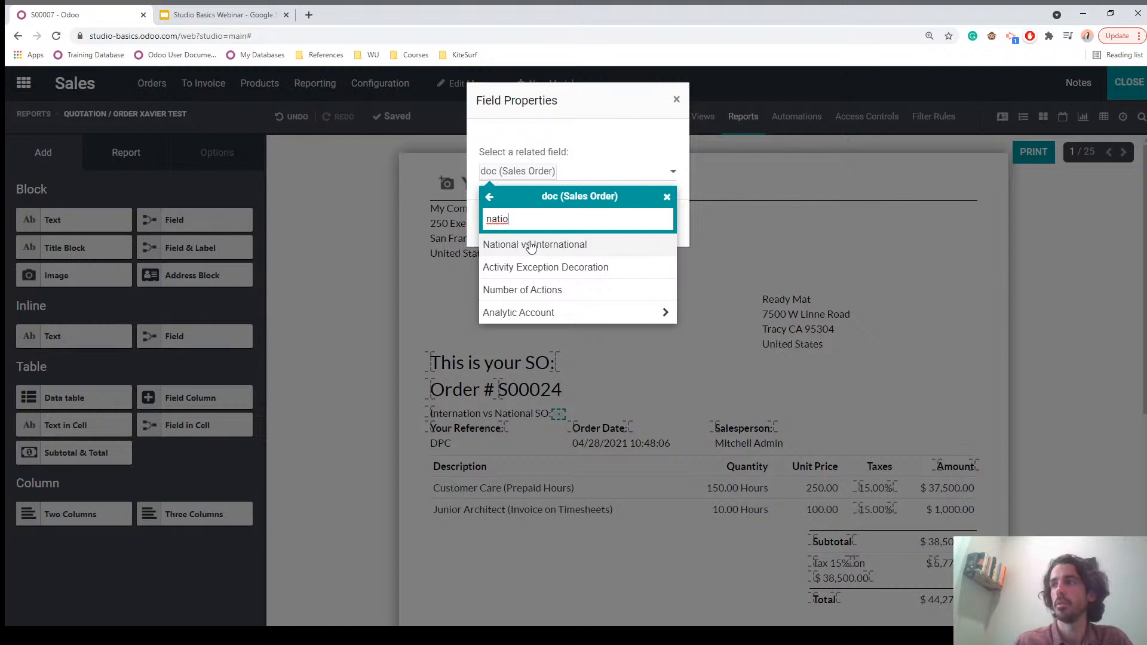
left_click(524, 243)
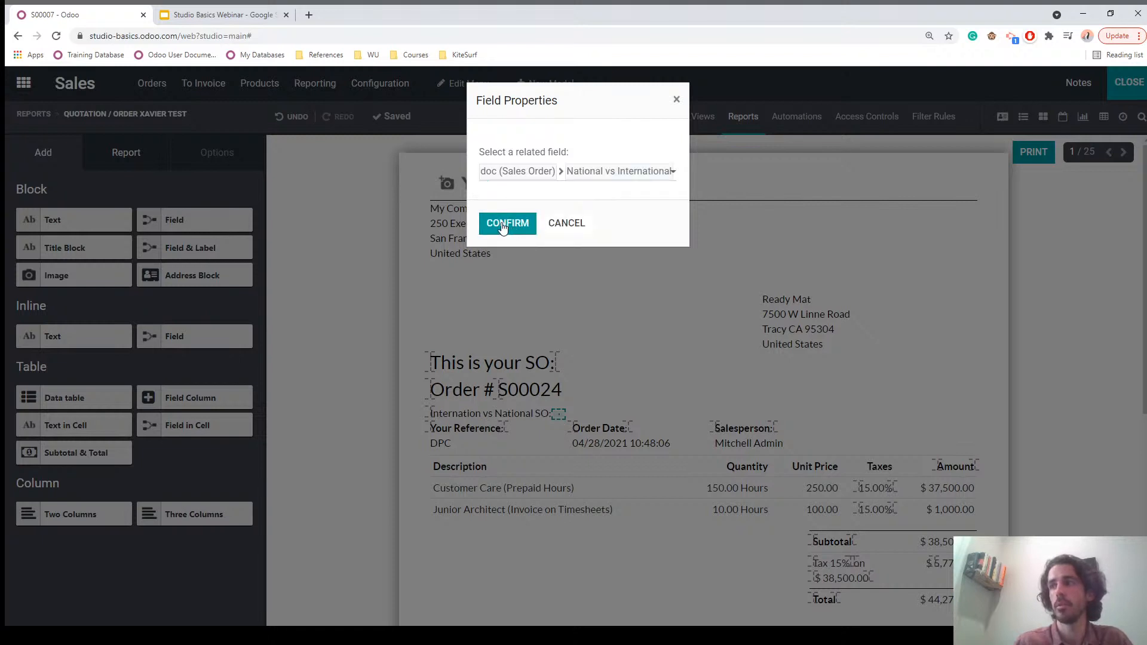
left_click(505, 226)
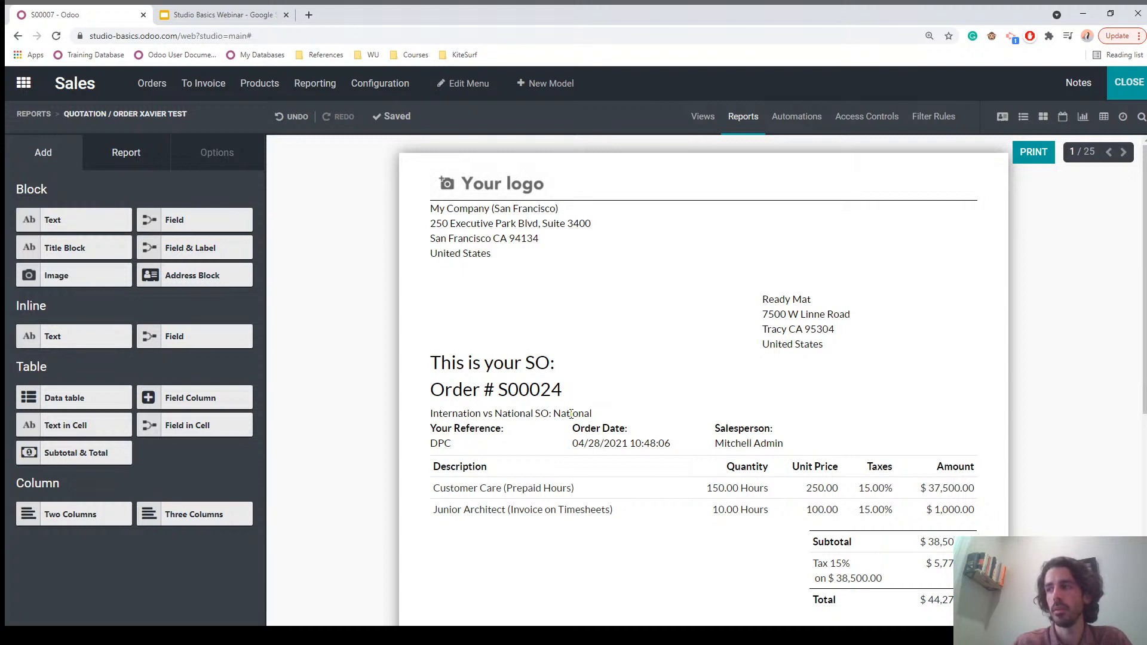
left_click(571, 413)
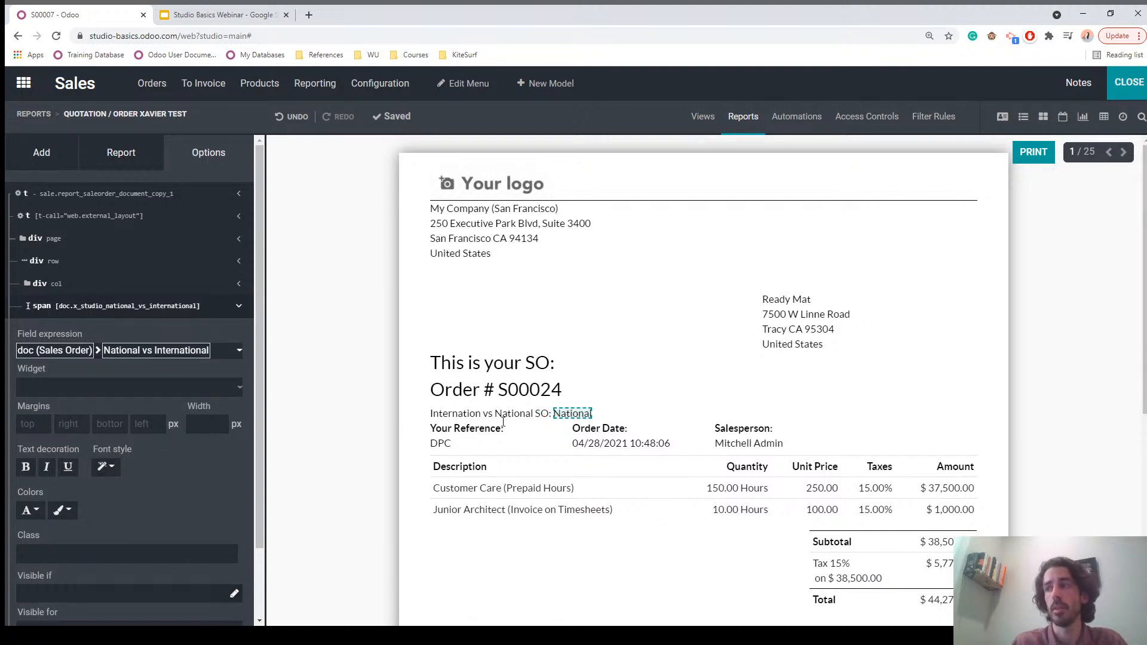
Step: Format the National vs International value in red italic text
left_click(31, 512)
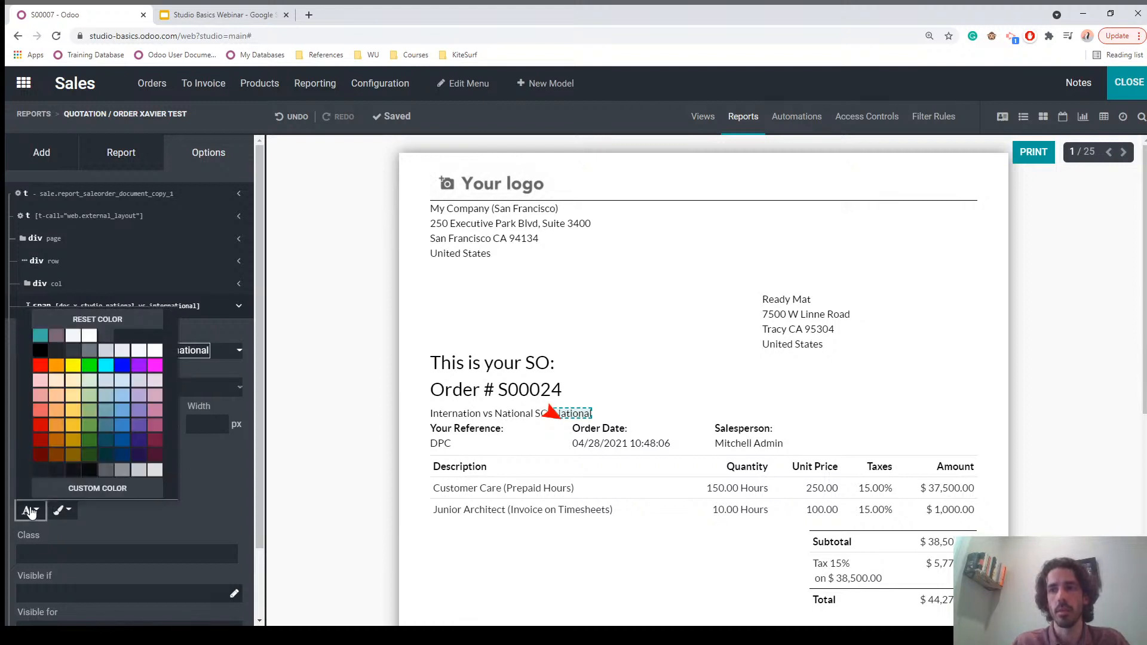
left_click(40, 373)
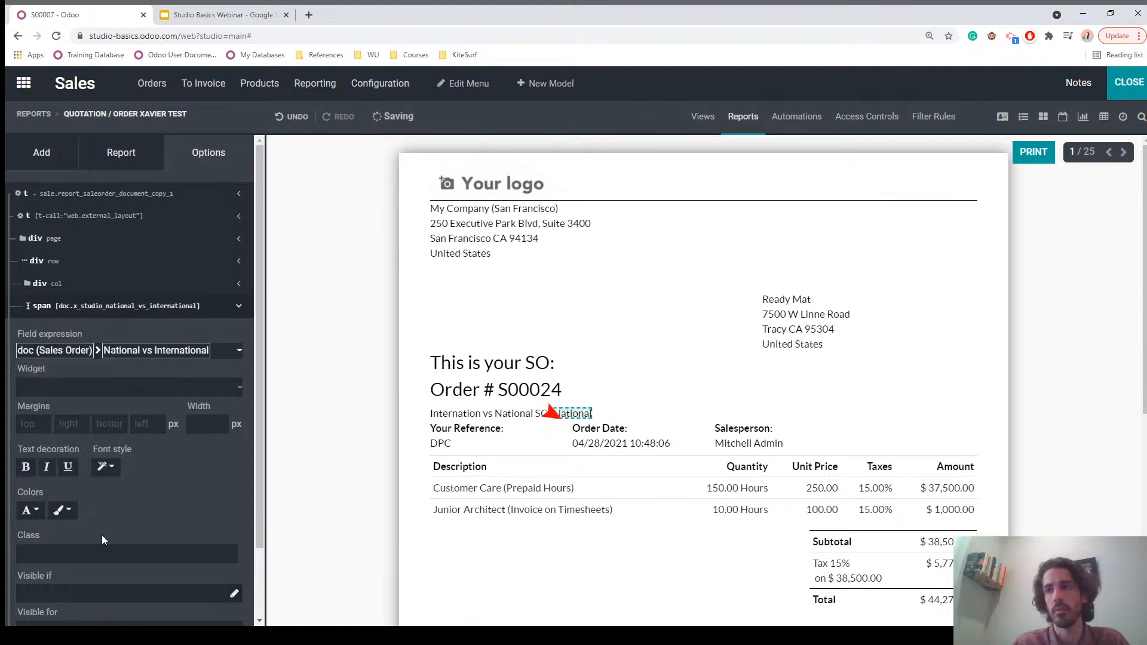
left_click(47, 472)
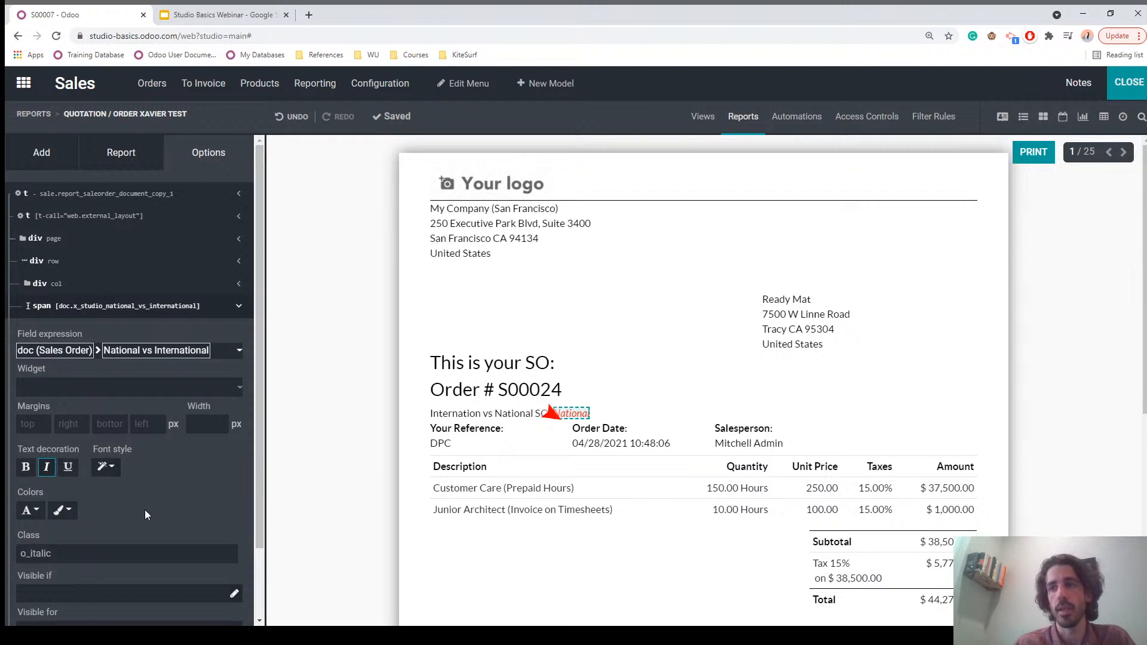
scroll(155, 518, "down", 2)
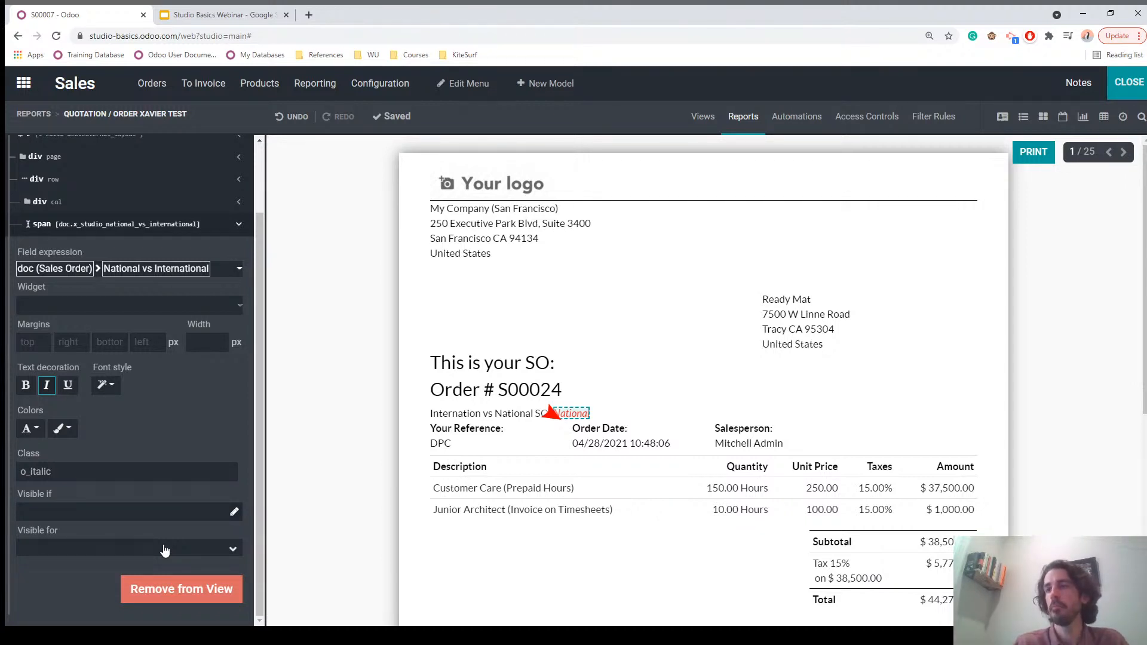
scroll(181, 367, "up", 2)
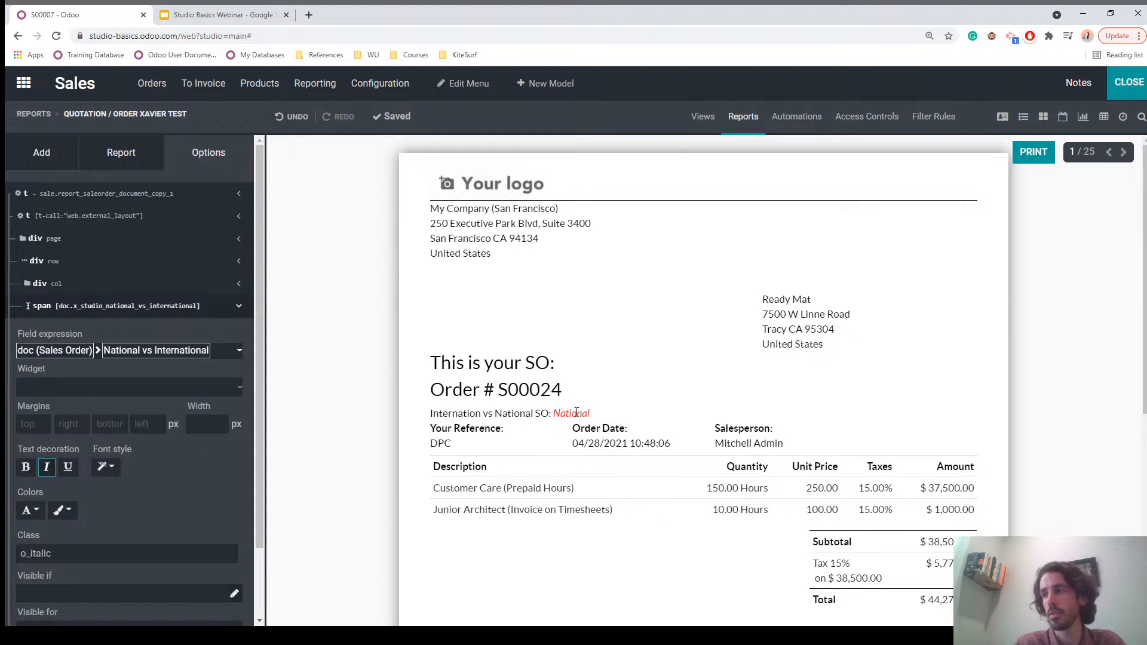
left_click(39, 152)
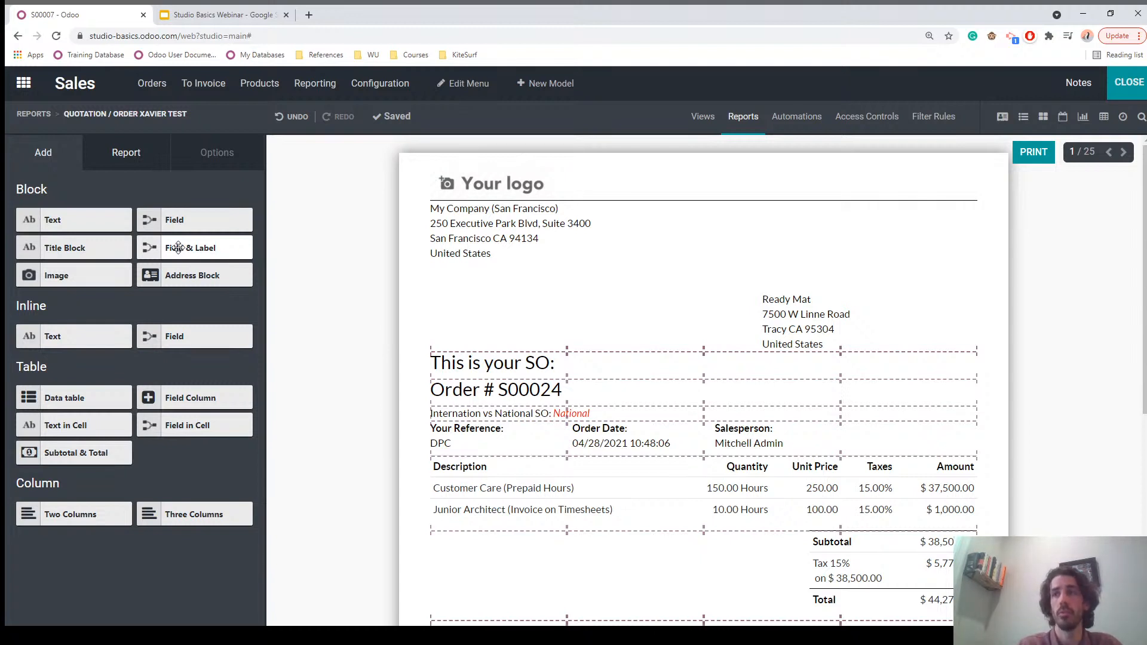
Step: Add a Field & Label block for National vs International below the National SO line
left_click_drag(165, 249, 472, 439)
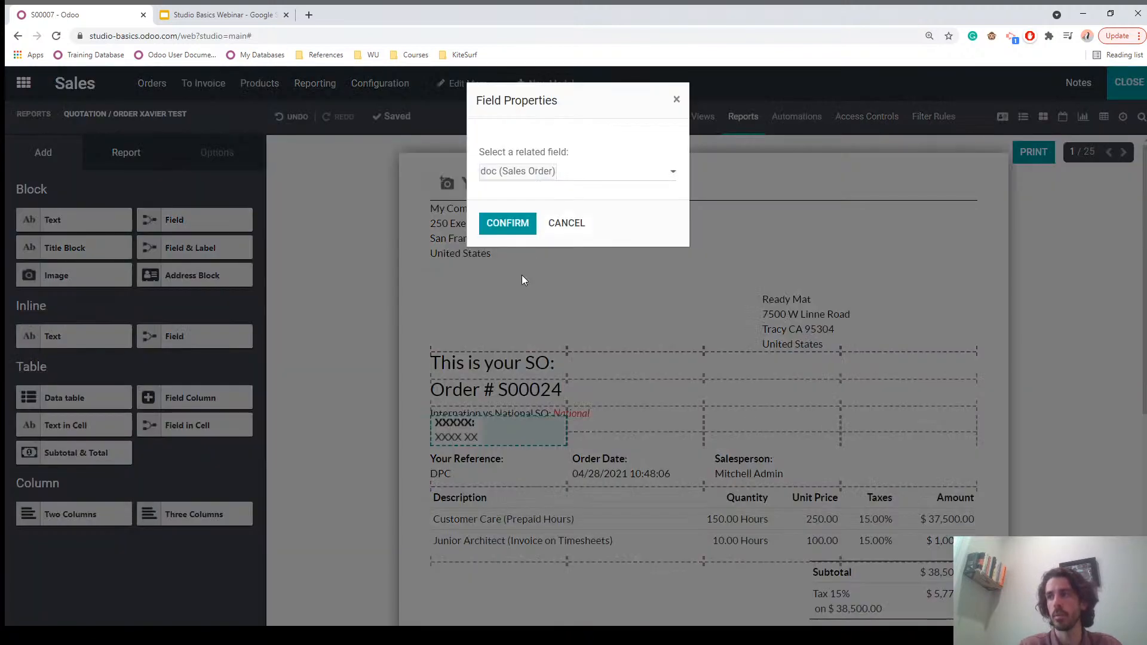
left_click(572, 176)
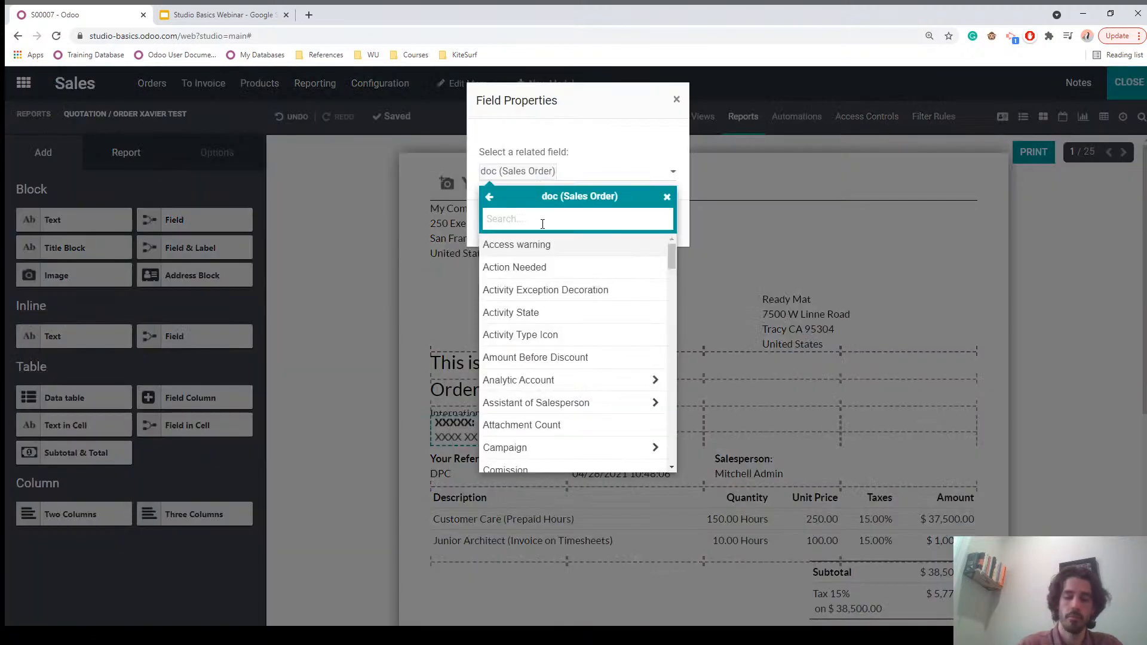
type("nat")
left_click(530, 245)
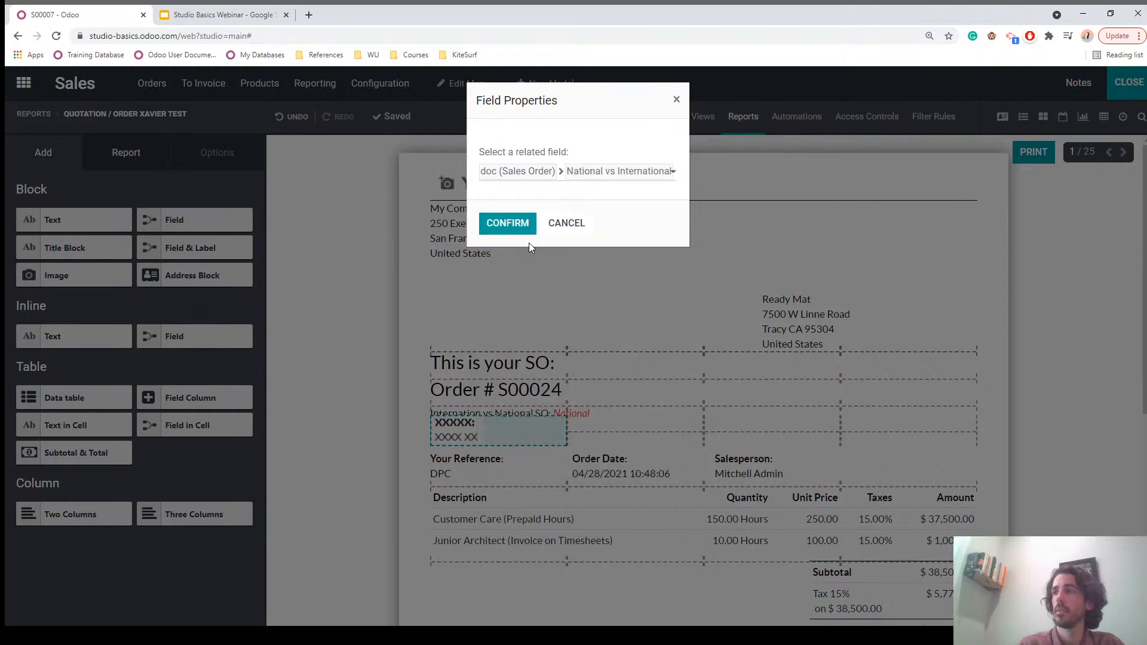
left_click(507, 223)
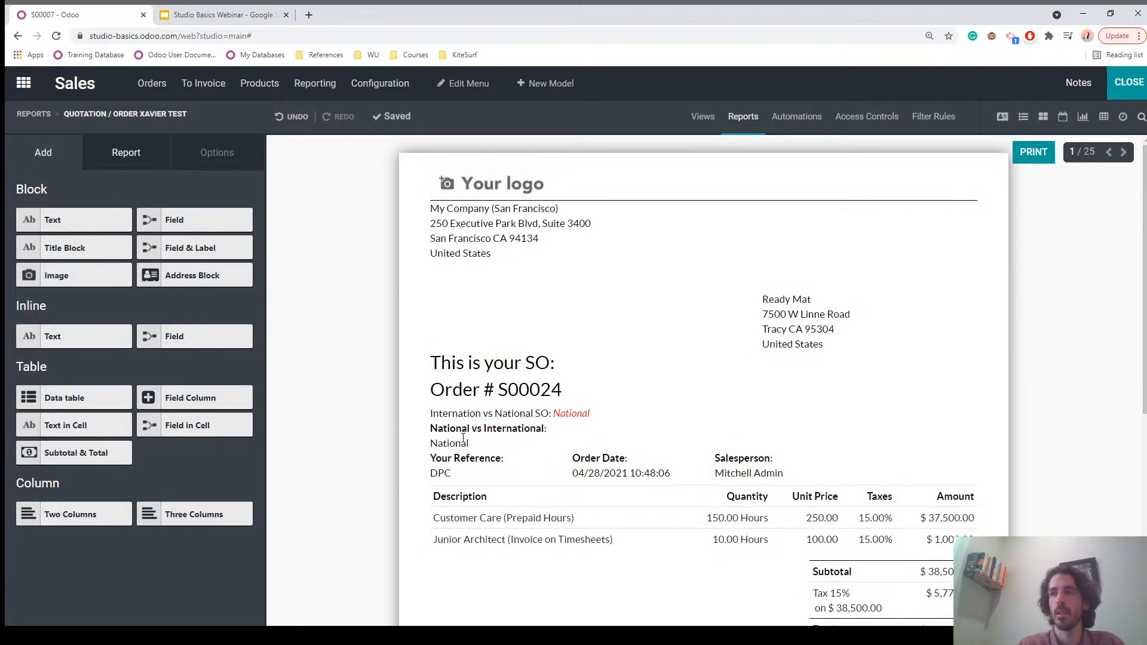
left_click_drag(199, 263, 169, 247)
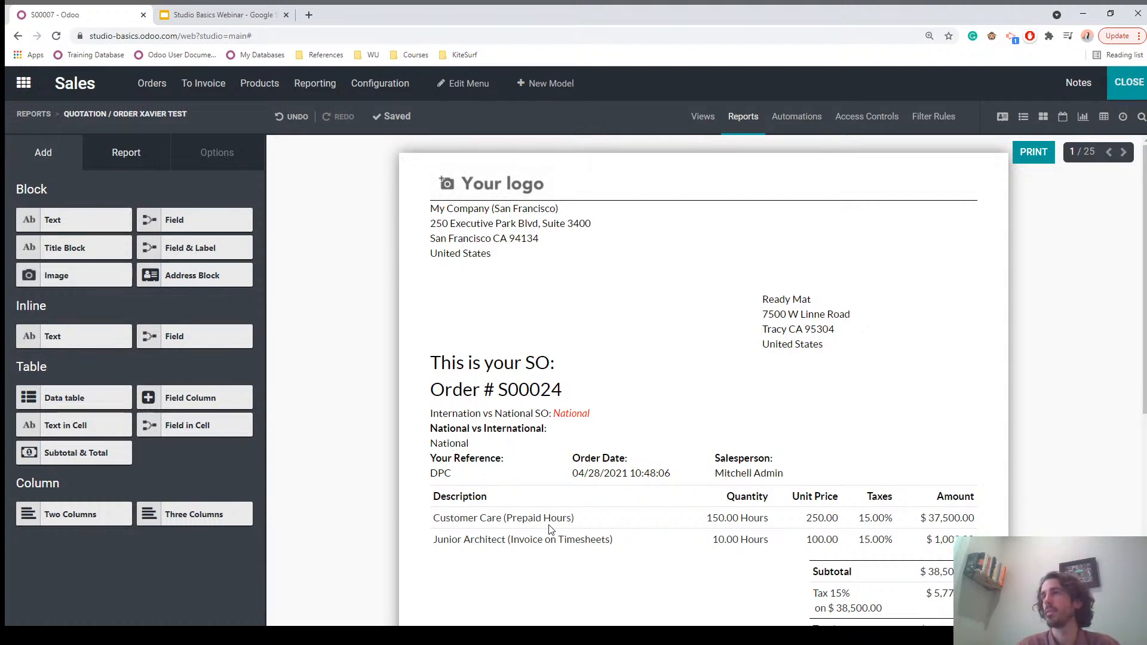
Step: Exit Studio and review the Other Info tab of sales order S00007
left_click(1128, 88)
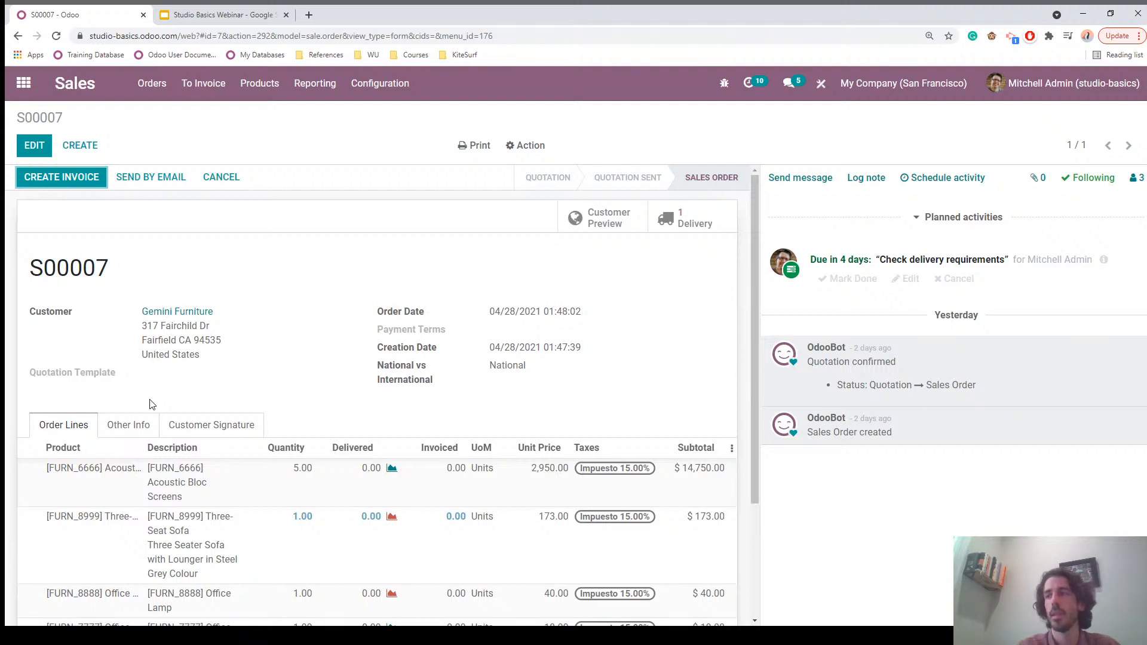
left_click(128, 424)
scroll(132, 425, "down", 2)
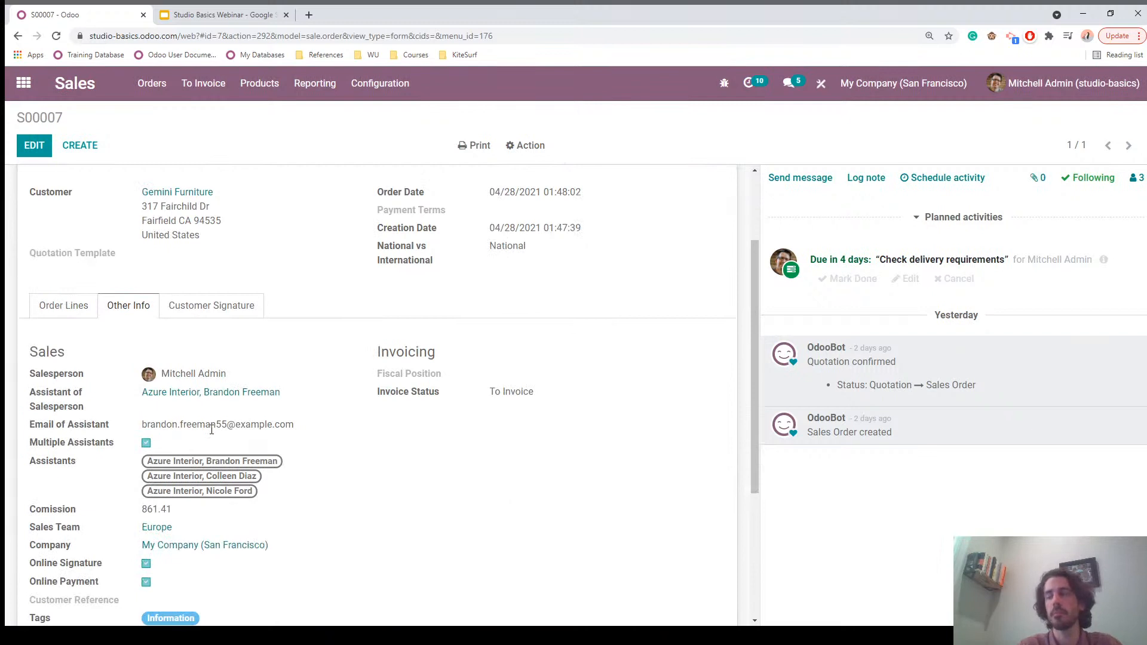
scroll(376, 391, "up", 2)
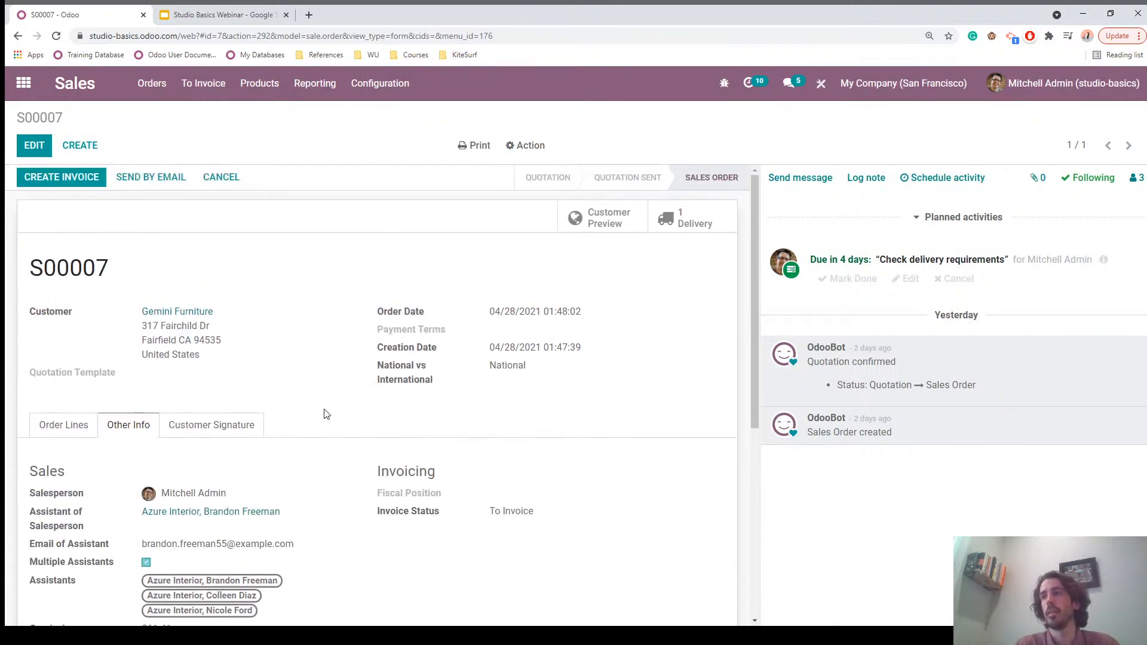
Step: Present the webinar deck full screen from the 'Thank you!' slide, then advance to 'Keep in touch'
left_click(198, 18)
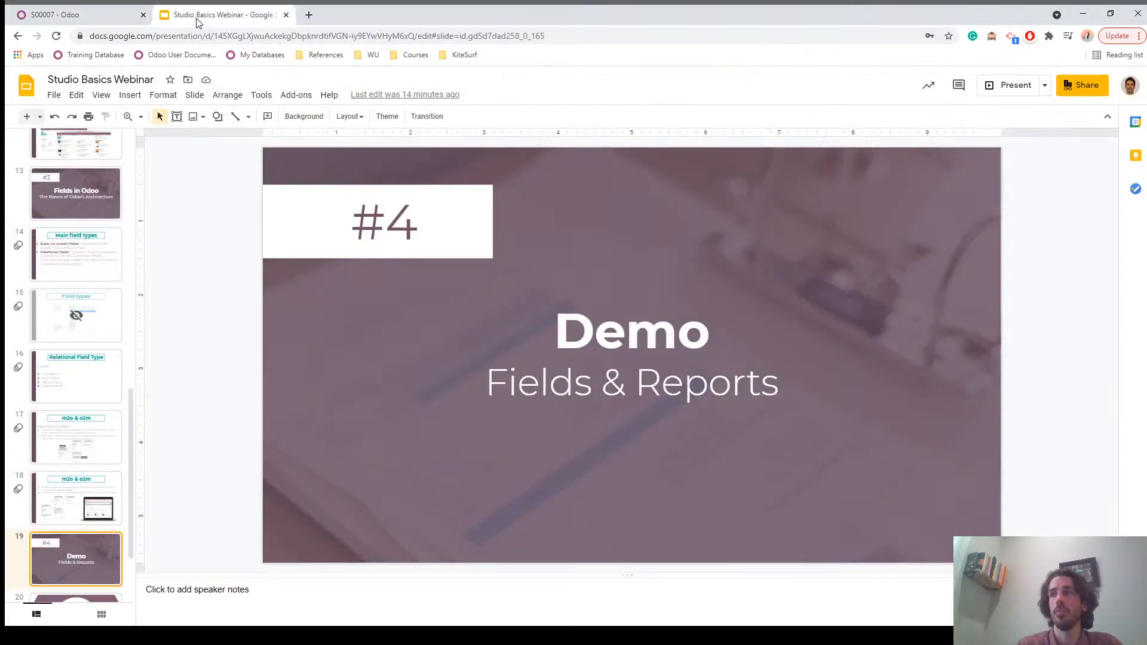
scroll(89, 546, "down", 2)
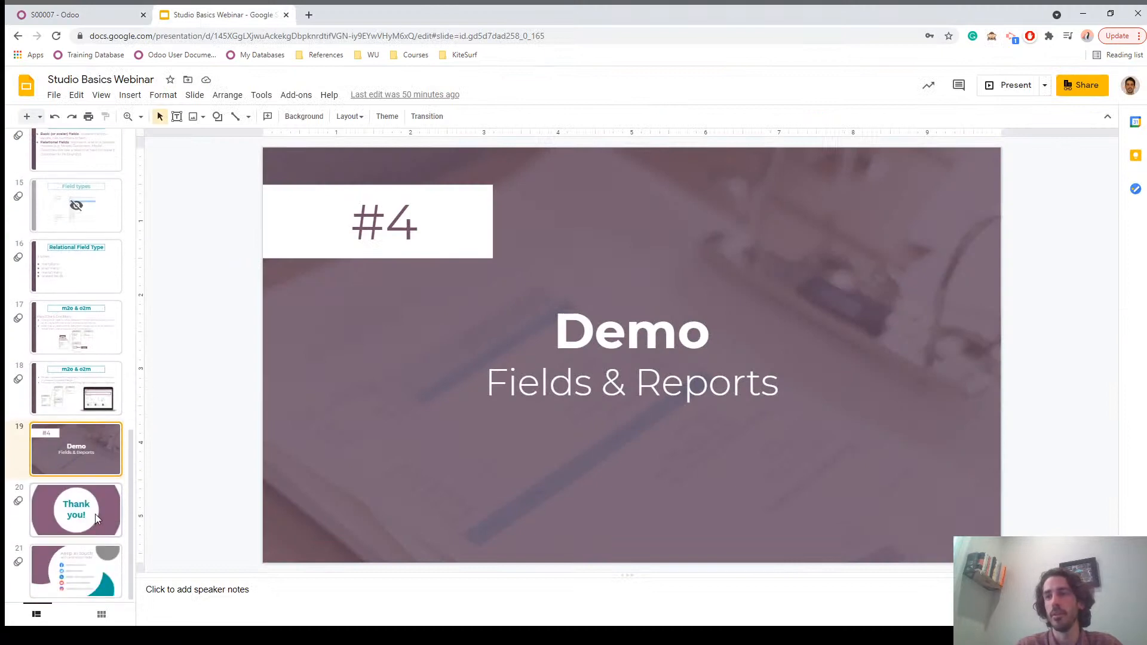
left_click(95, 514)
key("F11")
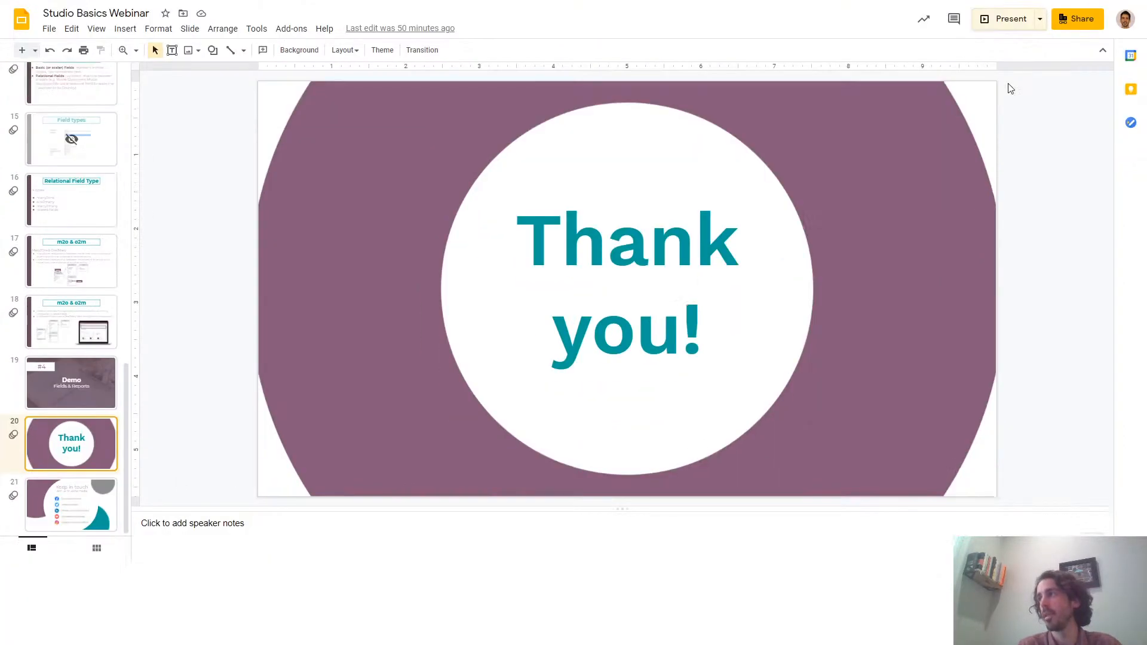
key("ctrl+F5")
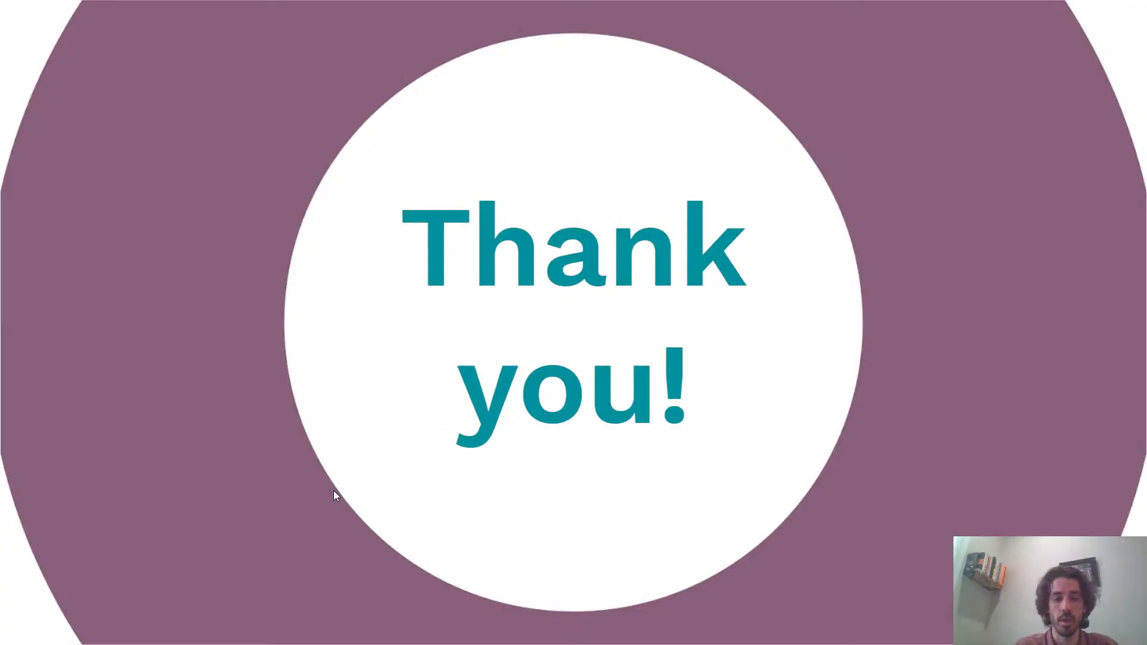
left_click(334, 490)
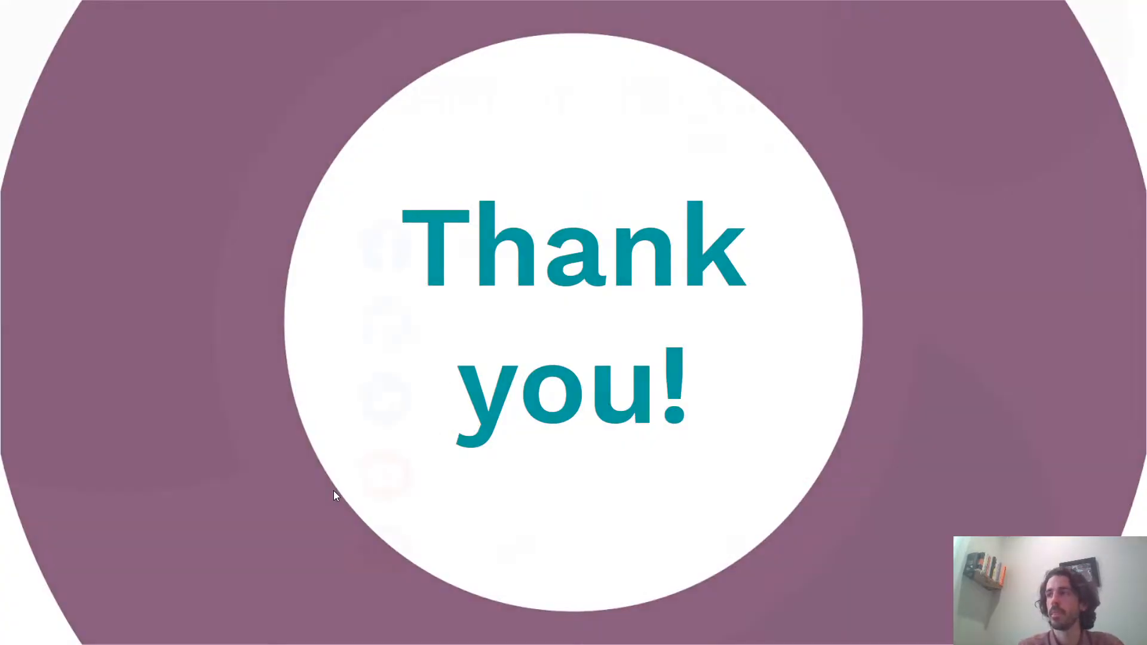